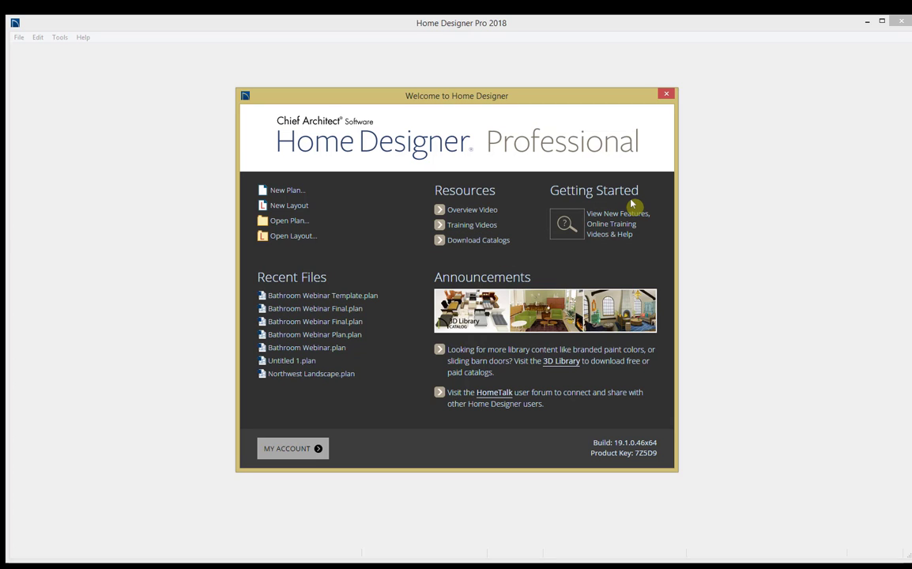
Step: Open the recent plan file Bathroom Webinar Template.plan
click(350, 299)
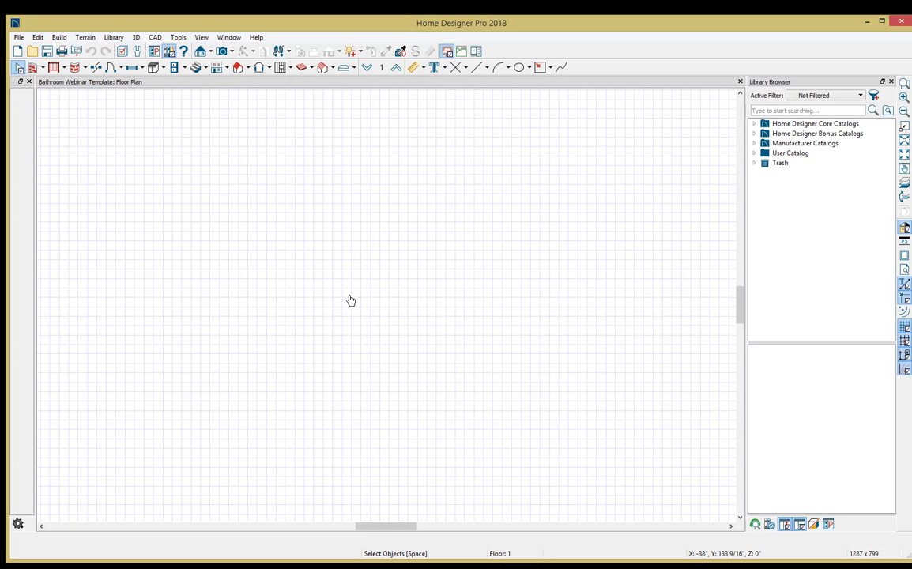
click(283, 215)
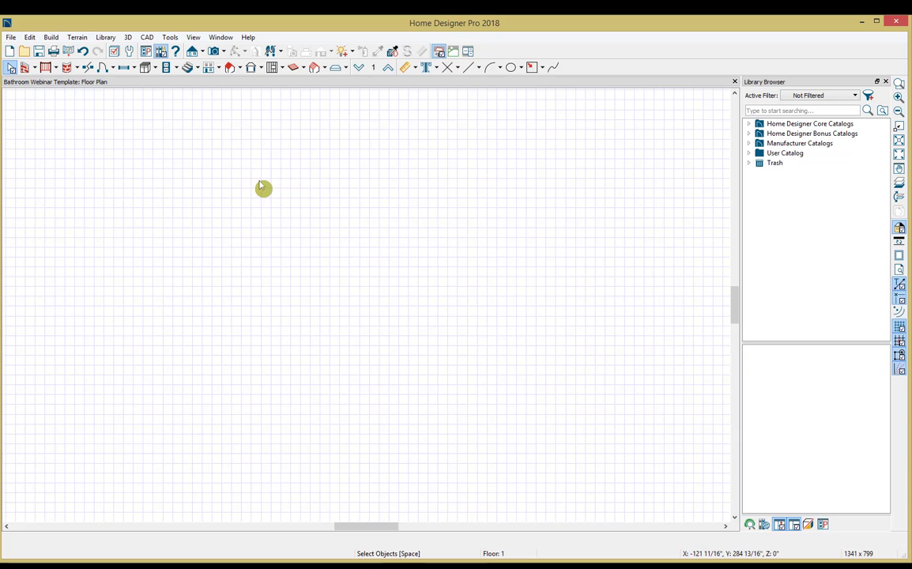
Step: Examine the available wall, cabinet and camera tools along with the Build and 3D commands
click(35, 68)
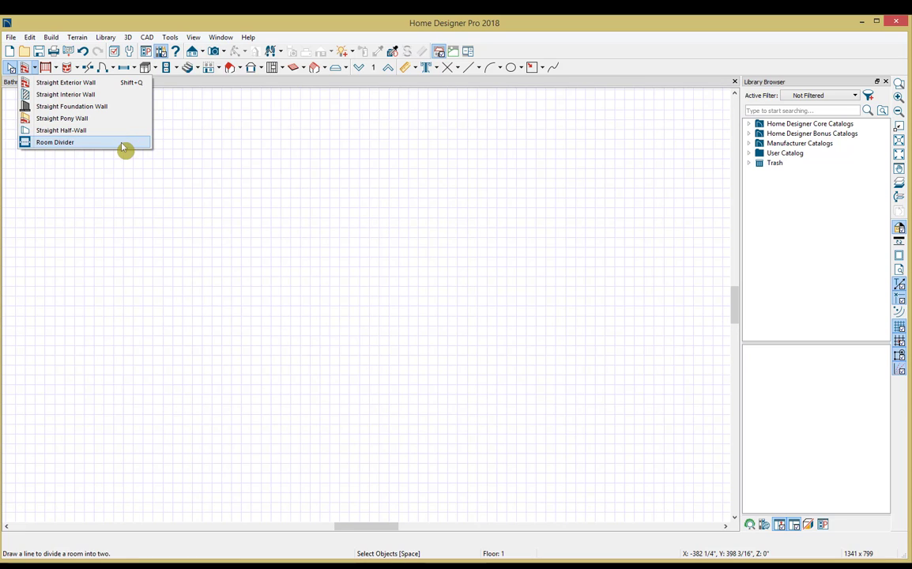
click(33, 70)
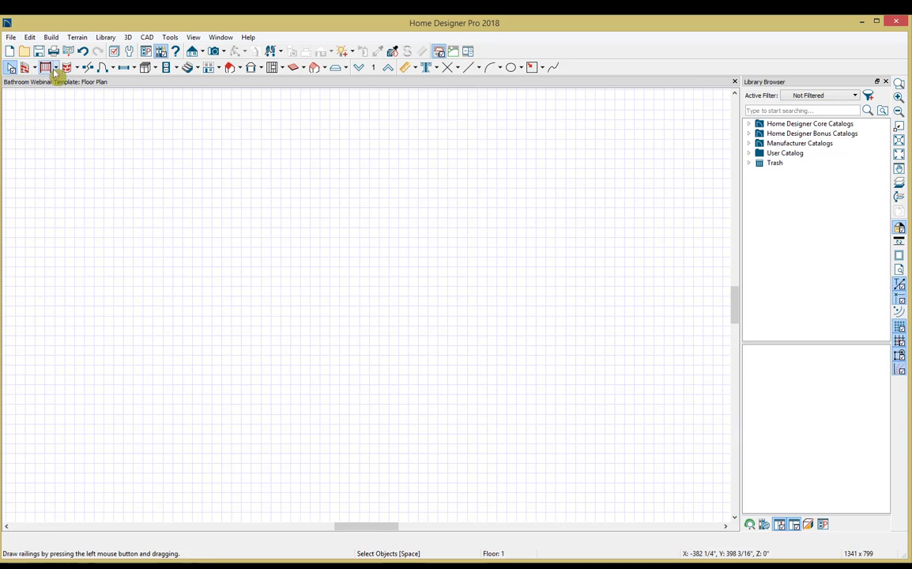
click(156, 68)
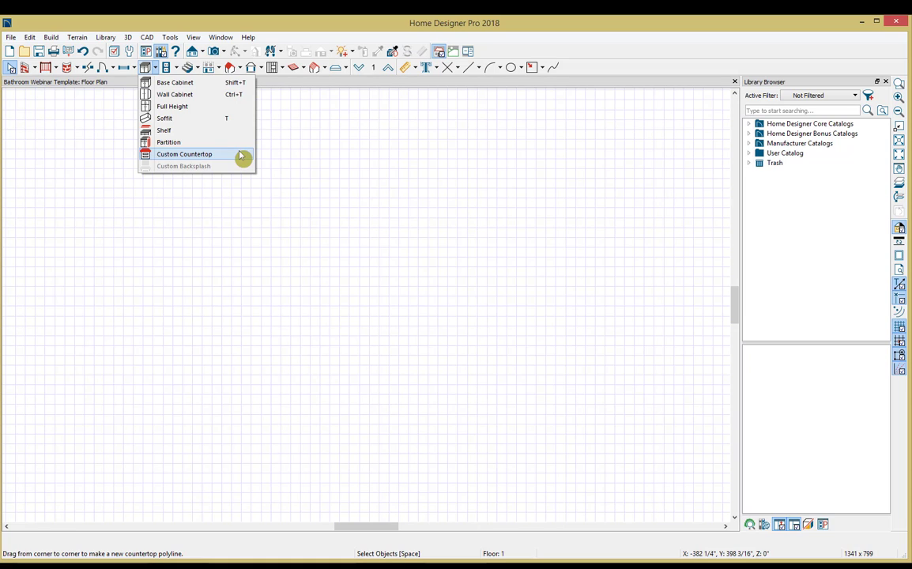
click(162, 81)
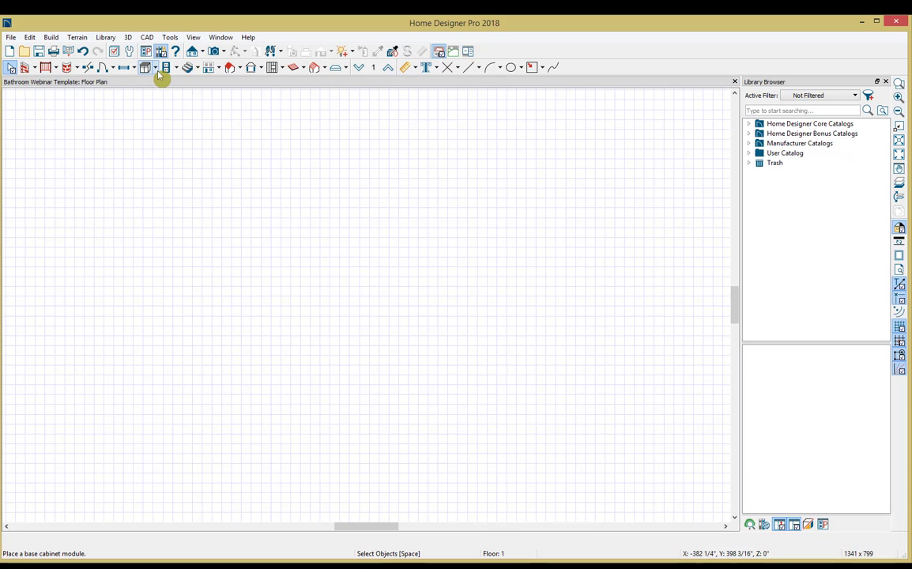
click(225, 53)
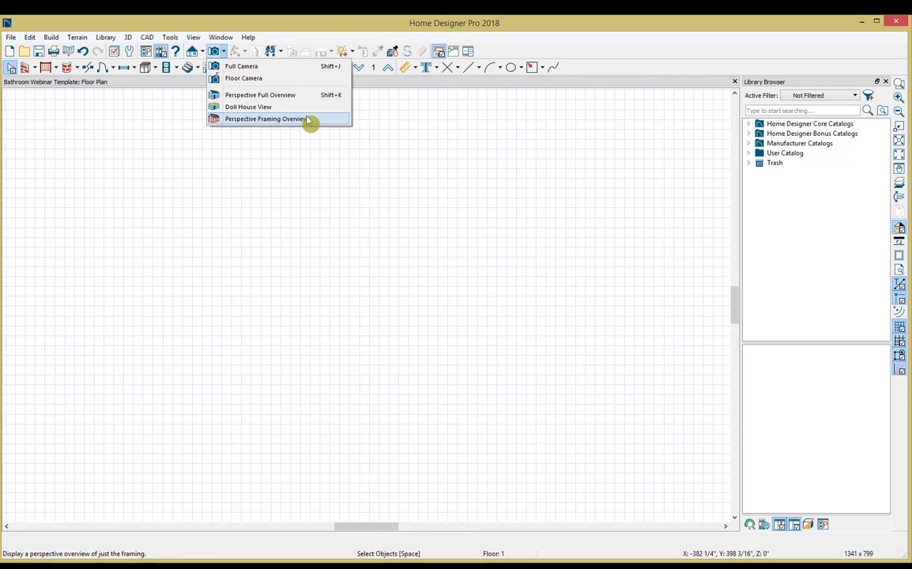
click(229, 64)
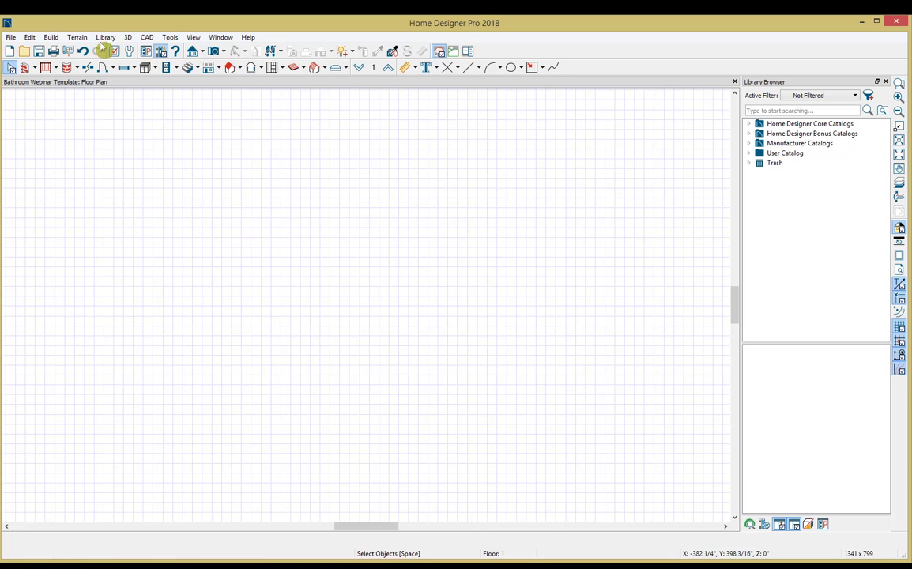
click(52, 38)
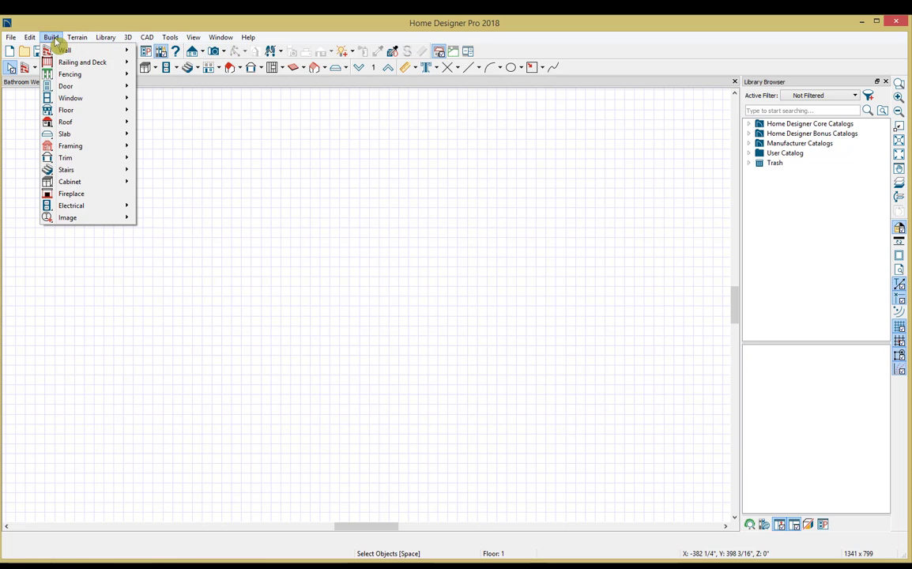
mouse_move(61, 49)
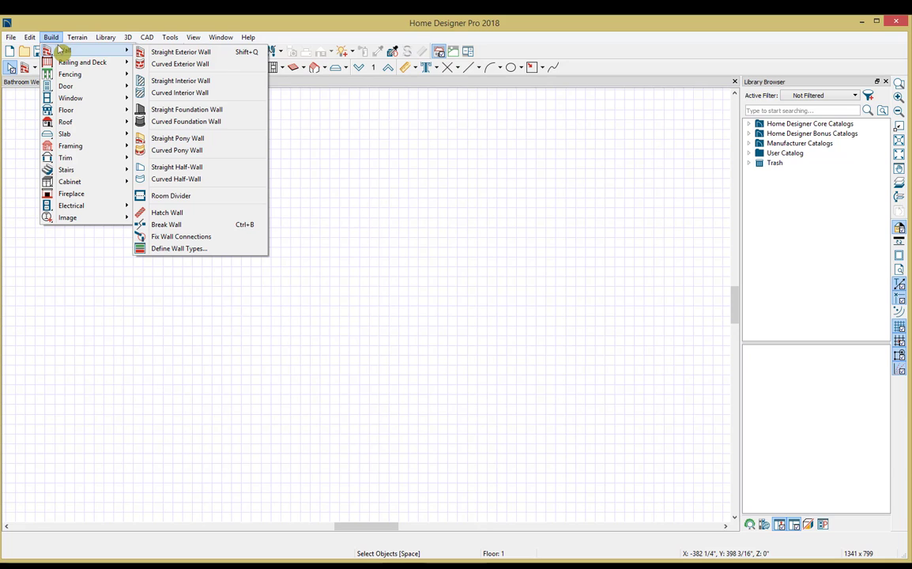
mouse_move(79, 184)
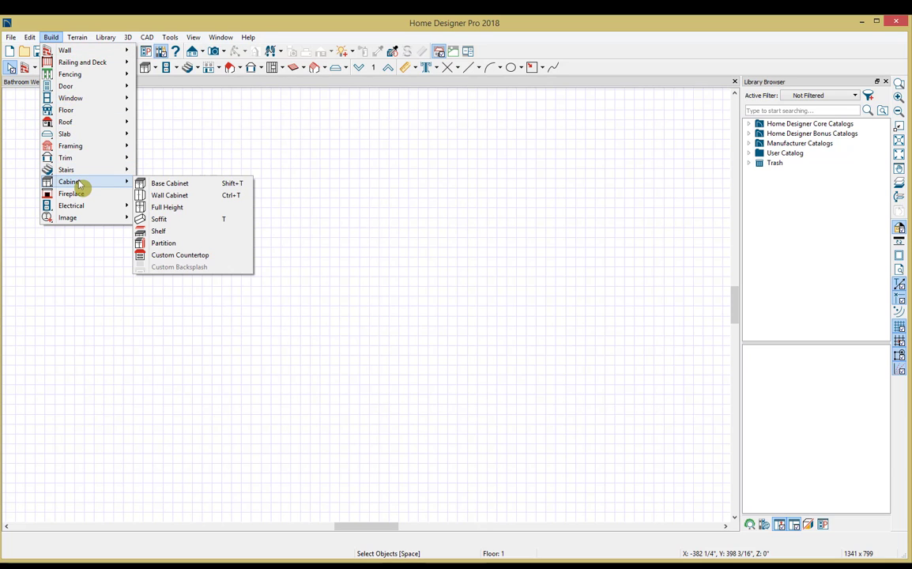
click(50, 37)
click(127, 37)
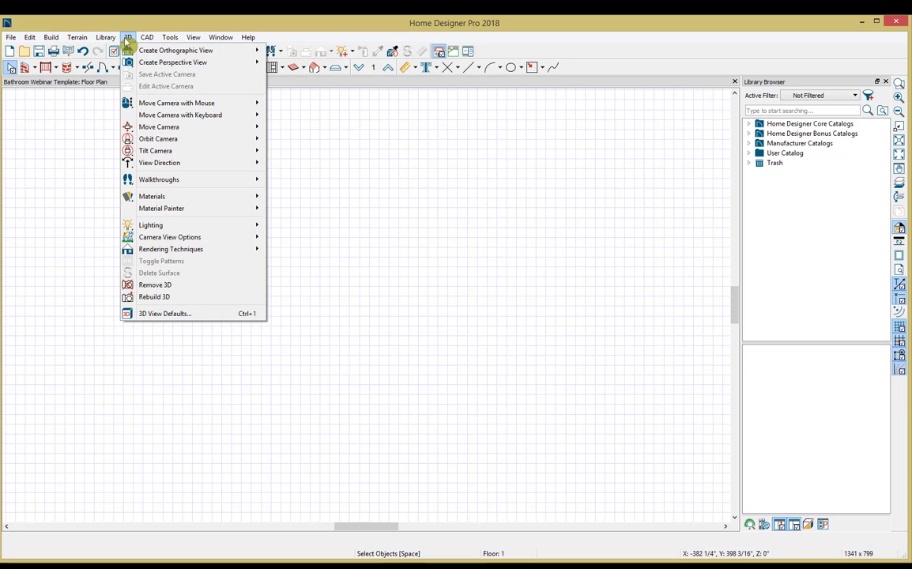
mouse_move(128, 51)
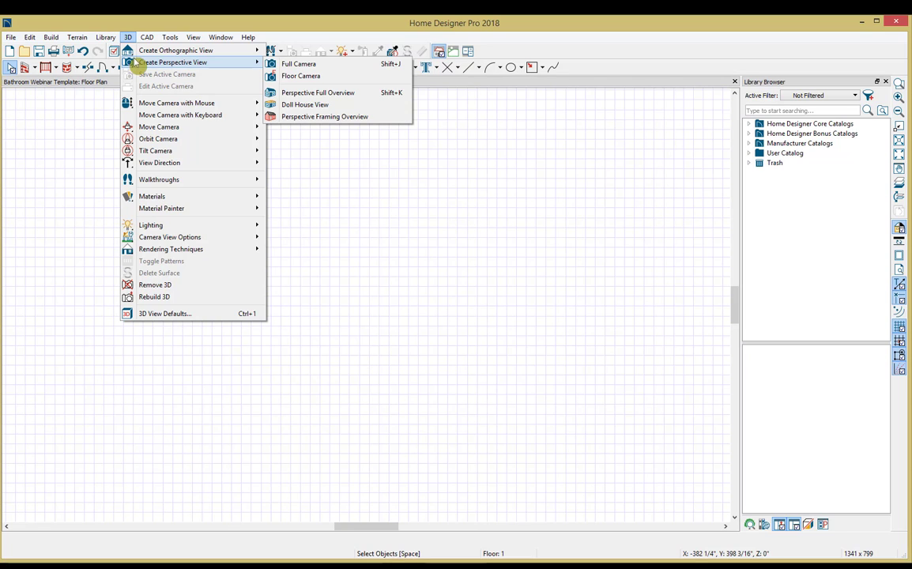
click(128, 39)
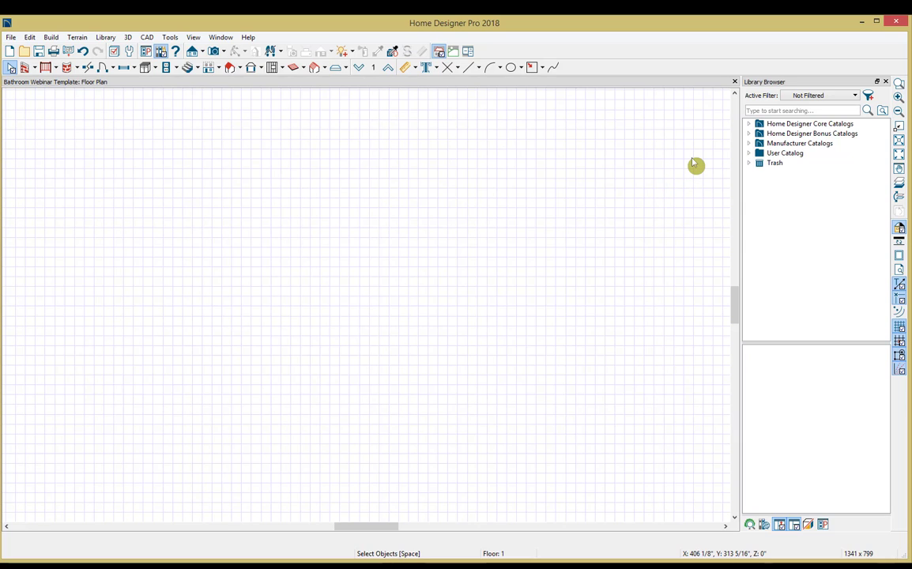
Step: Browse the folders of the Home Designer Core Catalogs and Home Designer Bonus Catalogs in the library
click(748, 124)
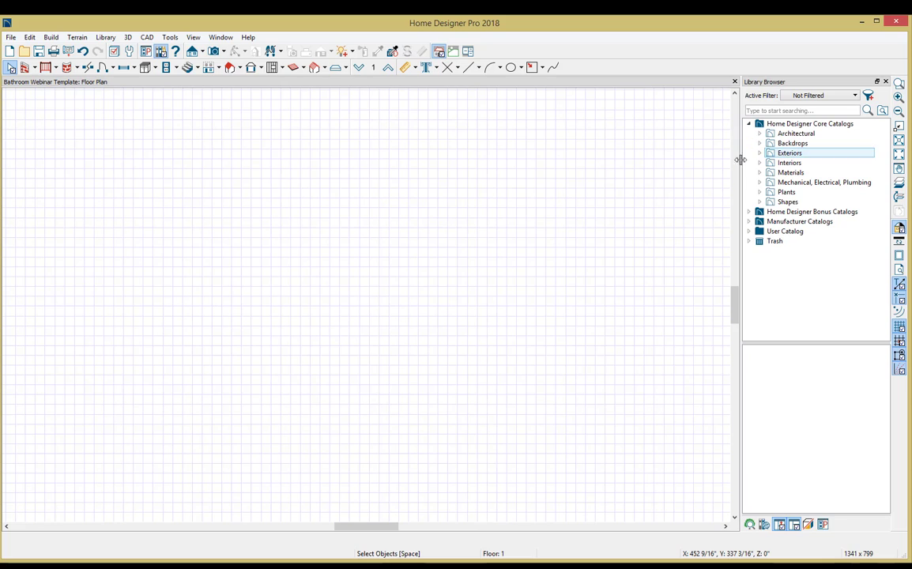
click(747, 213)
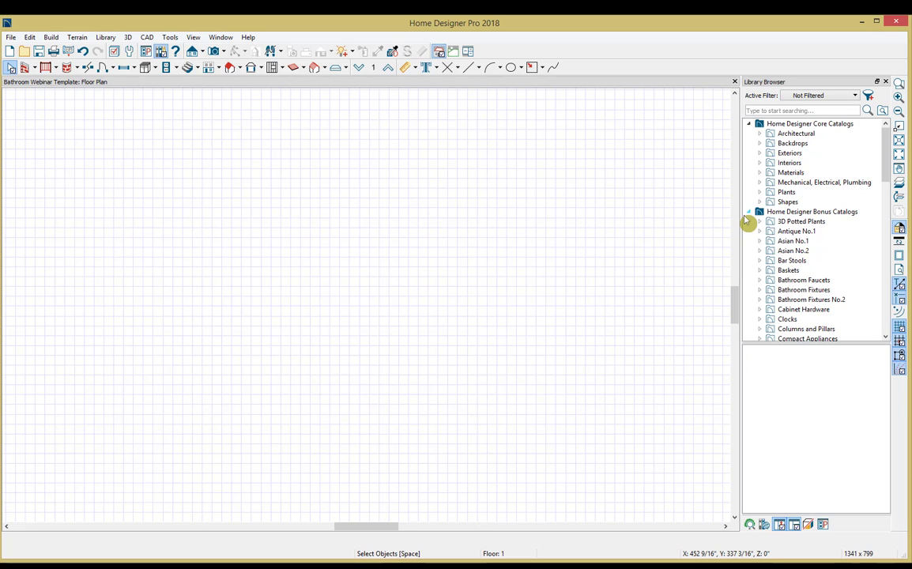
scroll(747, 222, down, 1)
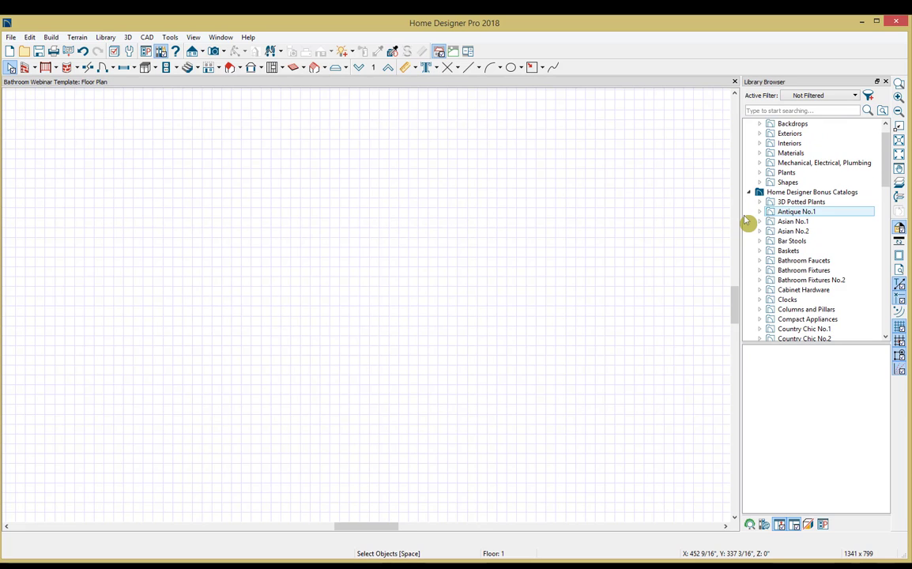
scroll(747, 222, down, 9)
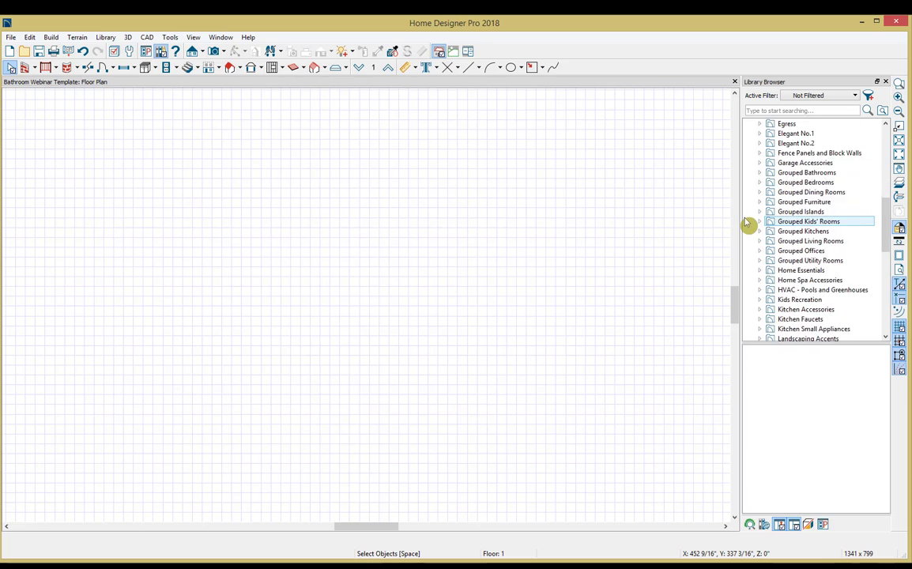
scroll(747, 222, down, 10)
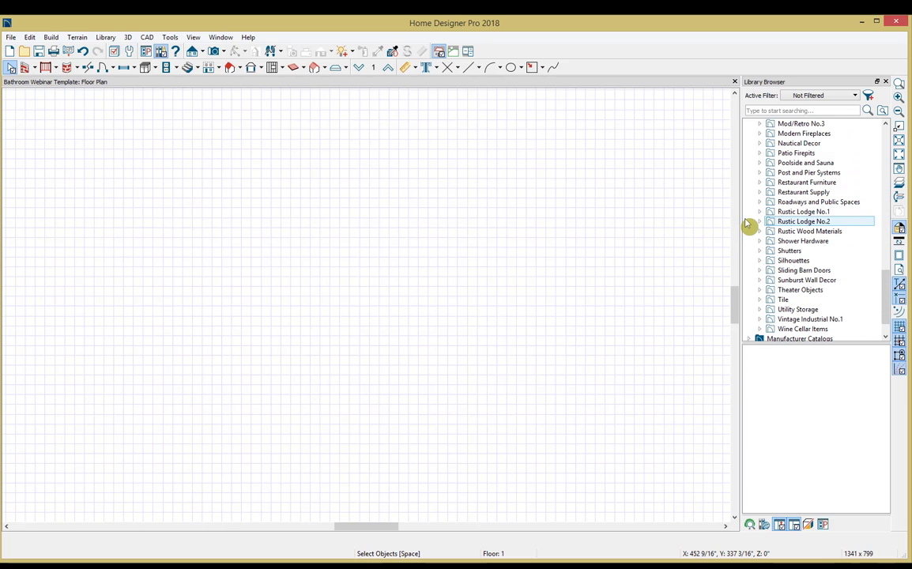
scroll(747, 224, down, 1)
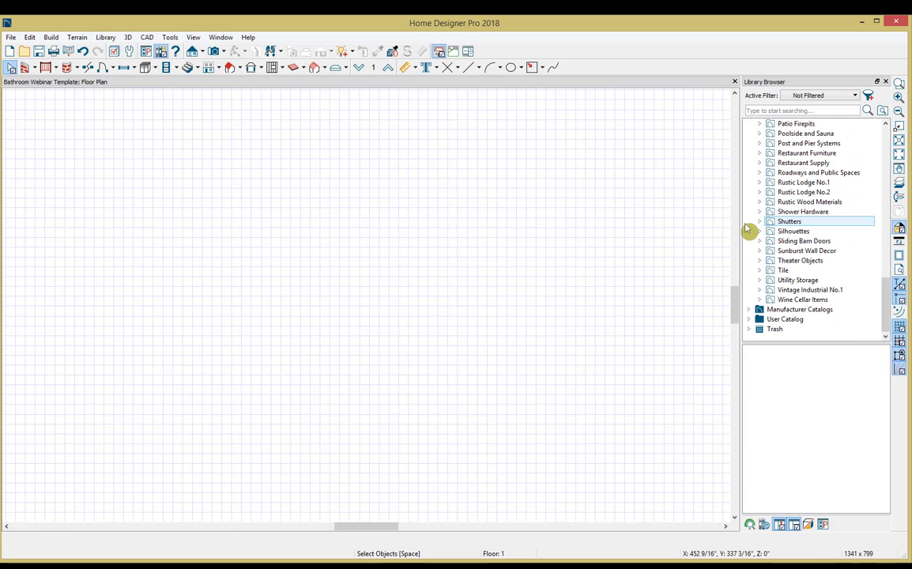
Step: Browse the brand folders of the Manufacturer Catalogs in the library
click(747, 309)
scroll(747, 315, down, 2)
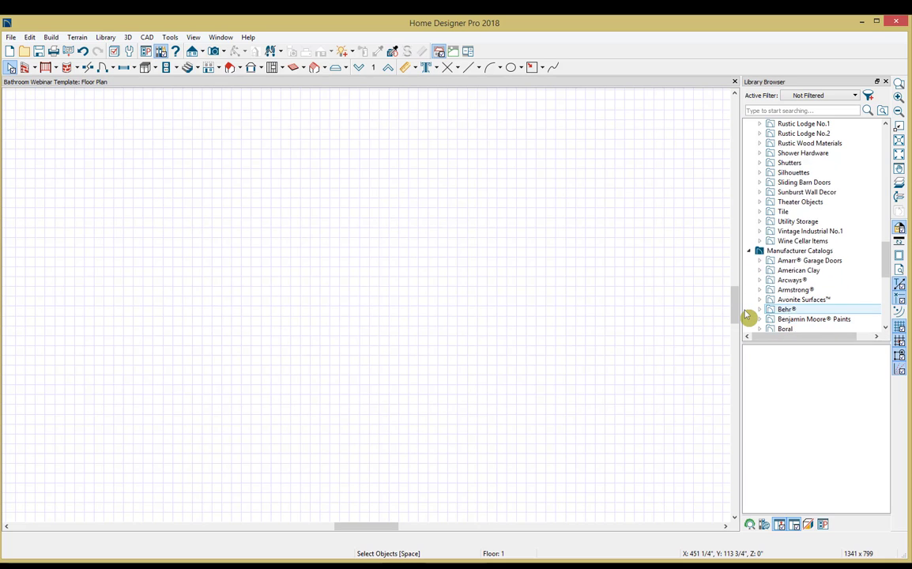
scroll(747, 315, down, 2)
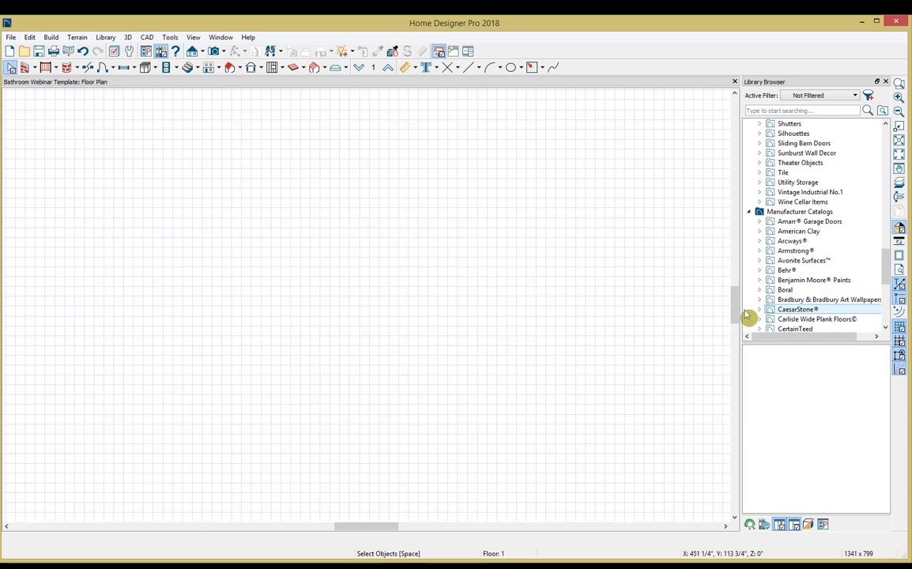
scroll(747, 315, down, 4)
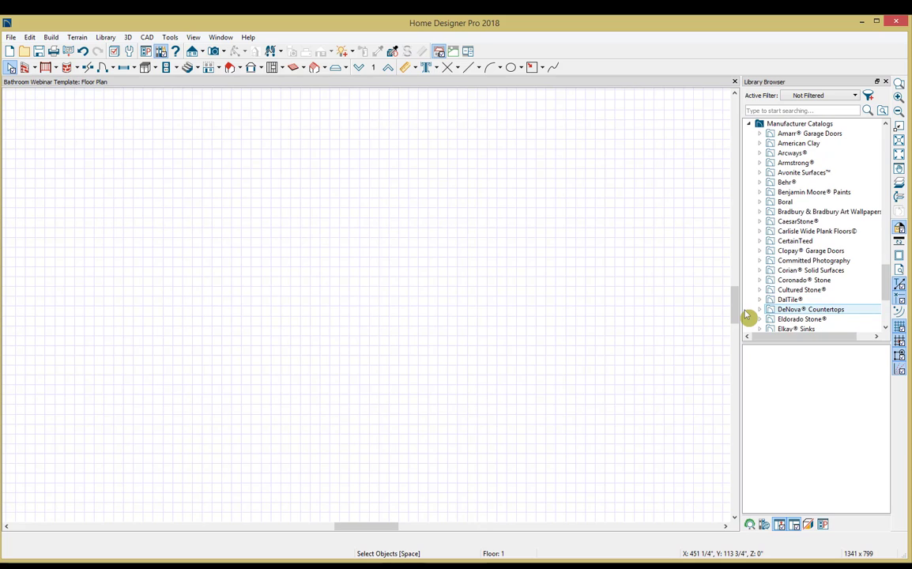
scroll(747, 315, down, 4)
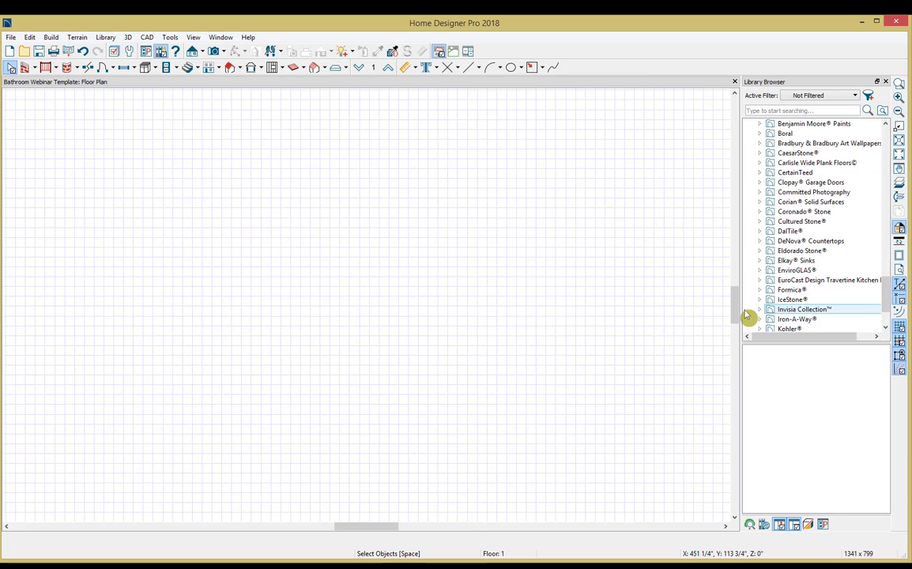
scroll(746, 315, down, 2)
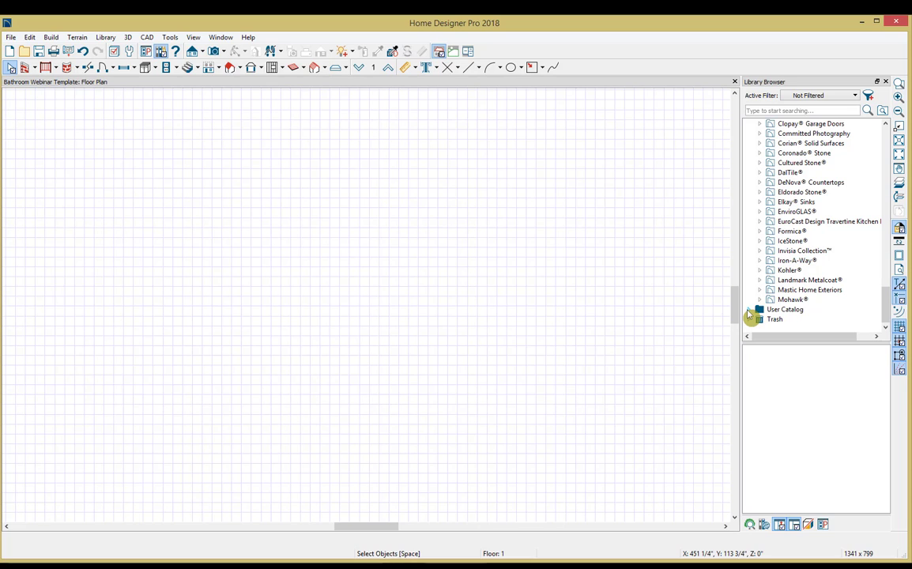
Step: Expand the User Catalog and look through its Bathroom 2018 folder
click(748, 311)
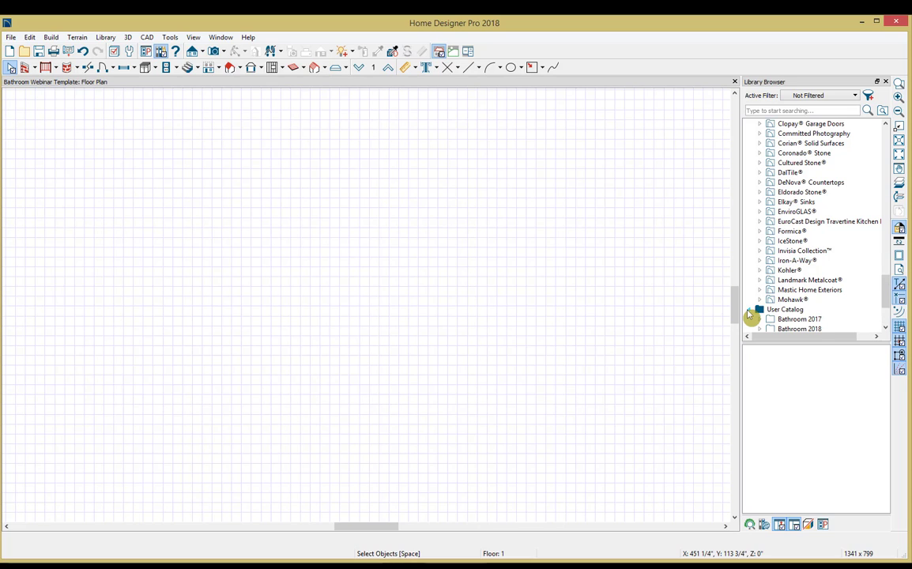
scroll(749, 312, down, 1)
scroll(749, 312, down, 1)
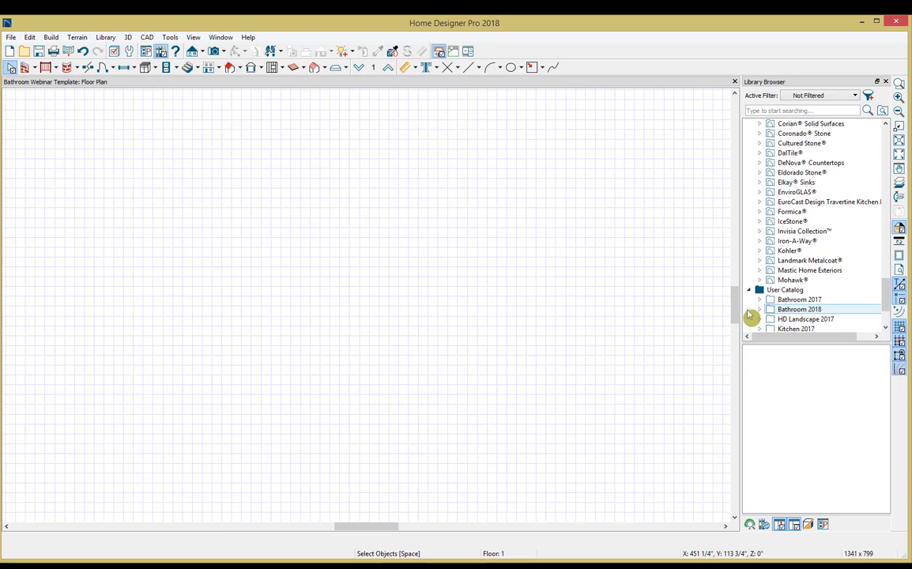
click(758, 311)
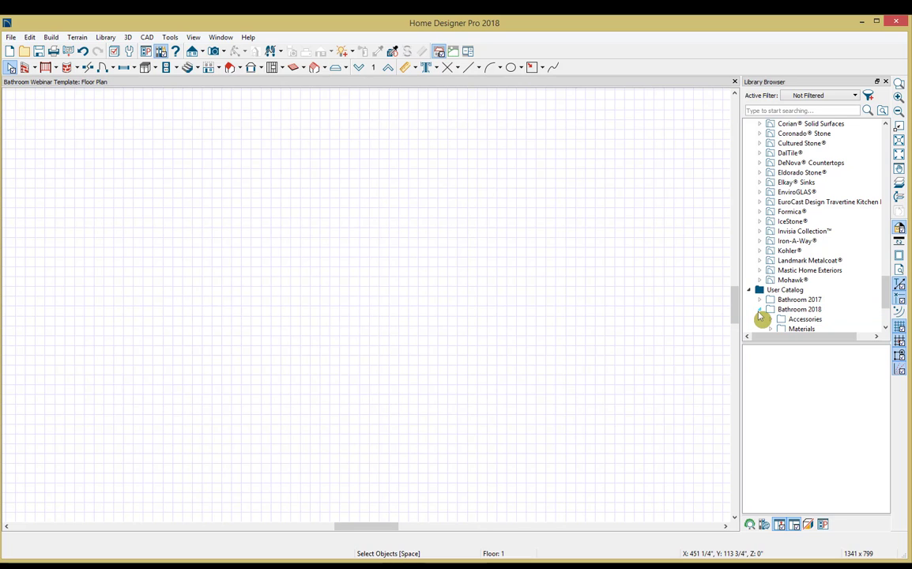
scroll(760, 319, down, 1)
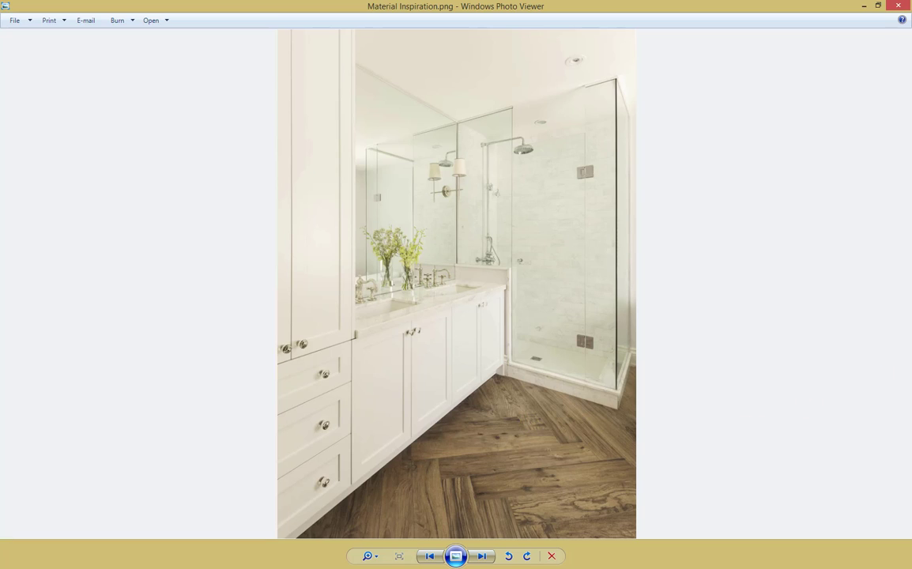
Step: View the Vanity Inspiration photo after the material one and switch back to Home Designer Pro
key(Right)
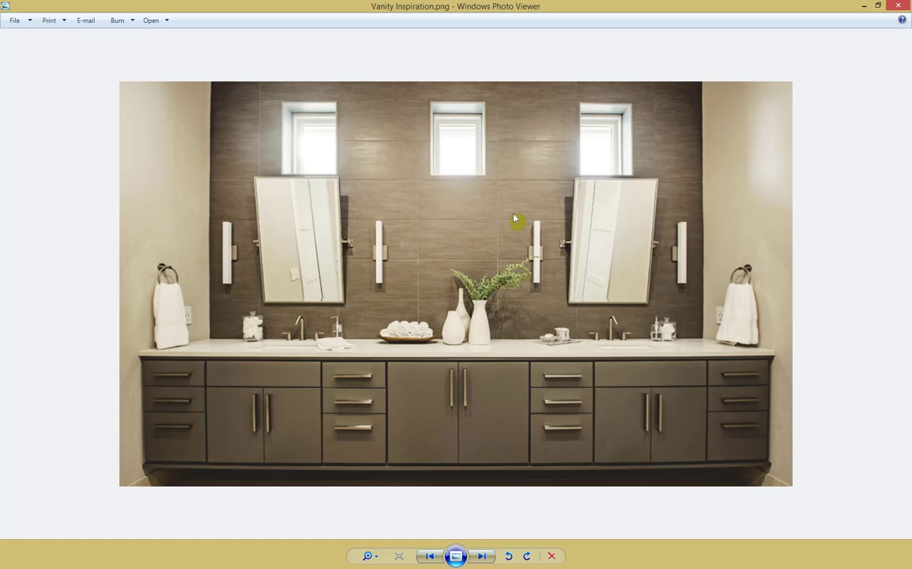
key(alt+Tab)
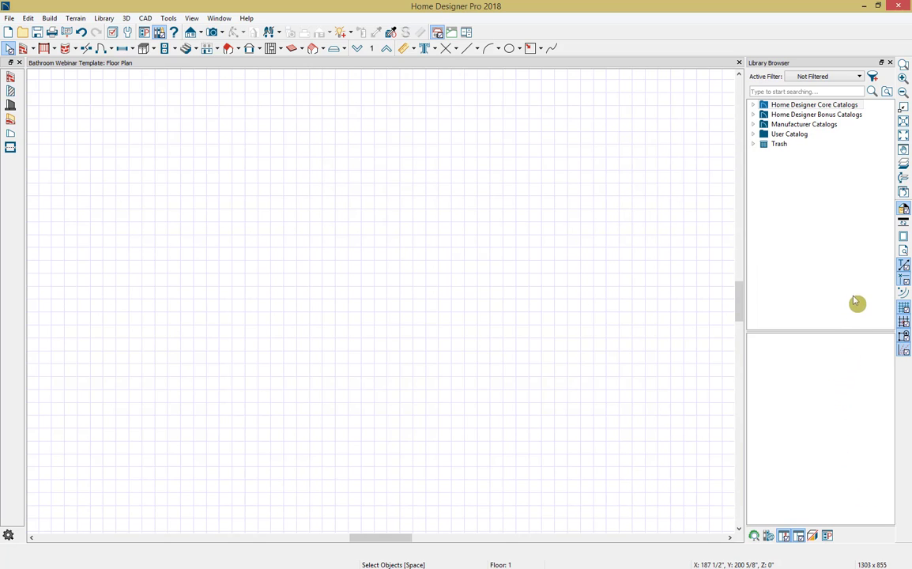
Step: Close the Library Browser and draw a closed rectangular room from four straight exterior walls on the floor plan
click(890, 63)
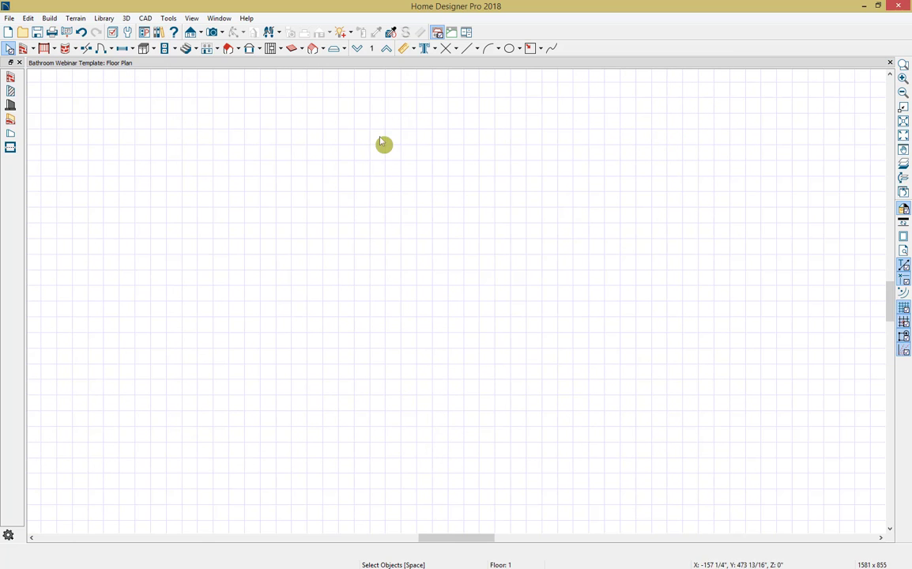
click(34, 50)
click(47, 64)
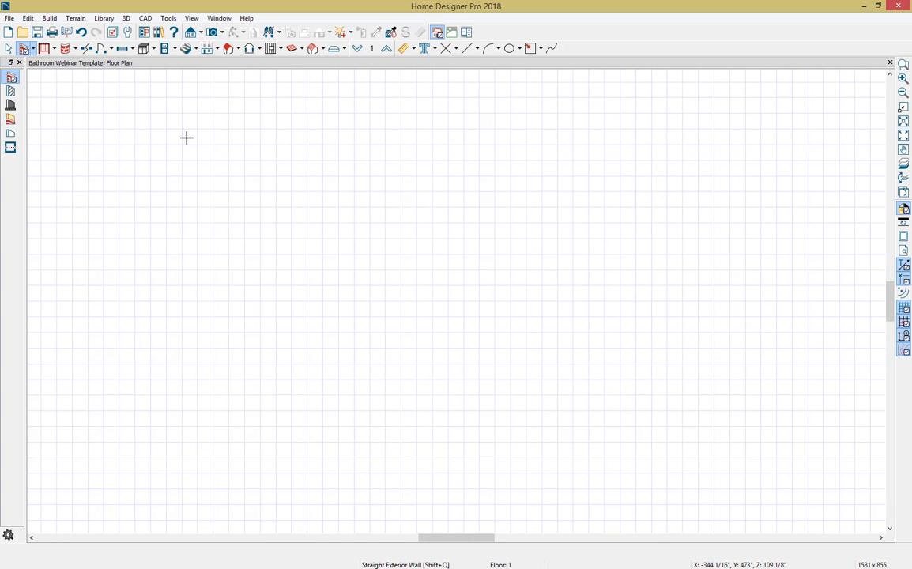
mouse_move(164, 131)
mouse_down()
mouse_move(532, 136)
mouse_move(554, 457)
mouse_move(165, 450)
mouse_move(163, 139)
mouse_up()
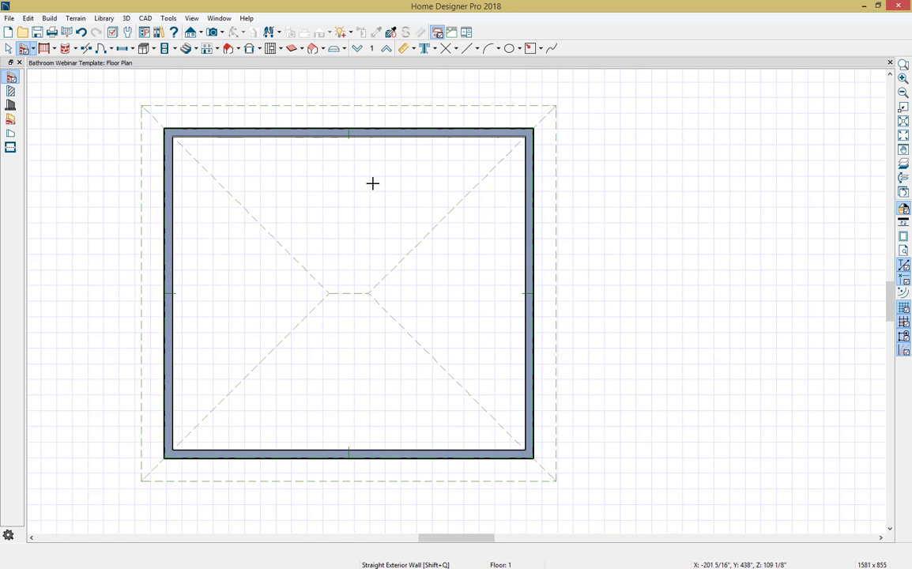
key(space)
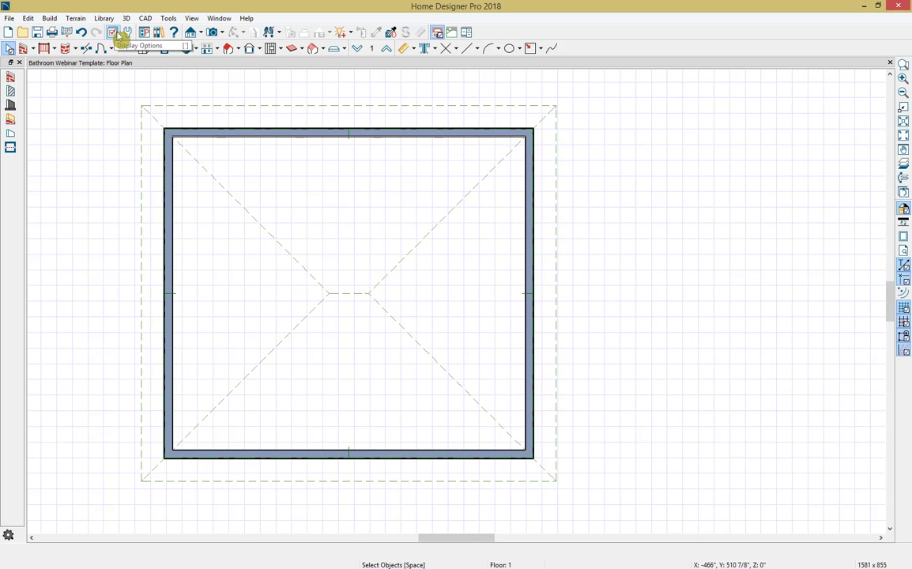
Step: Turn off the display of the Roofs, Baselines and Roof Planes layers in the floor plan's display options
click(166, 19)
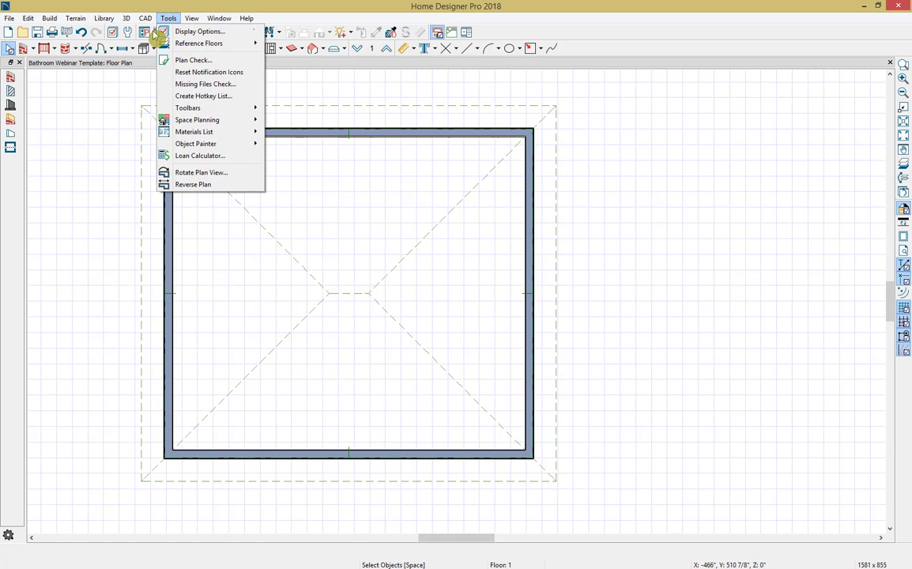
click(115, 34)
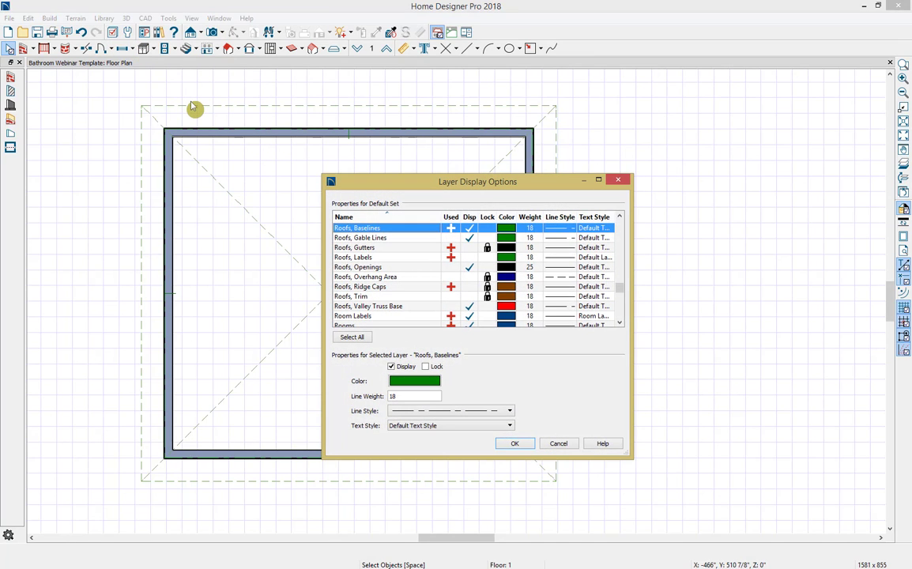
scroll(448, 287, up, 1)
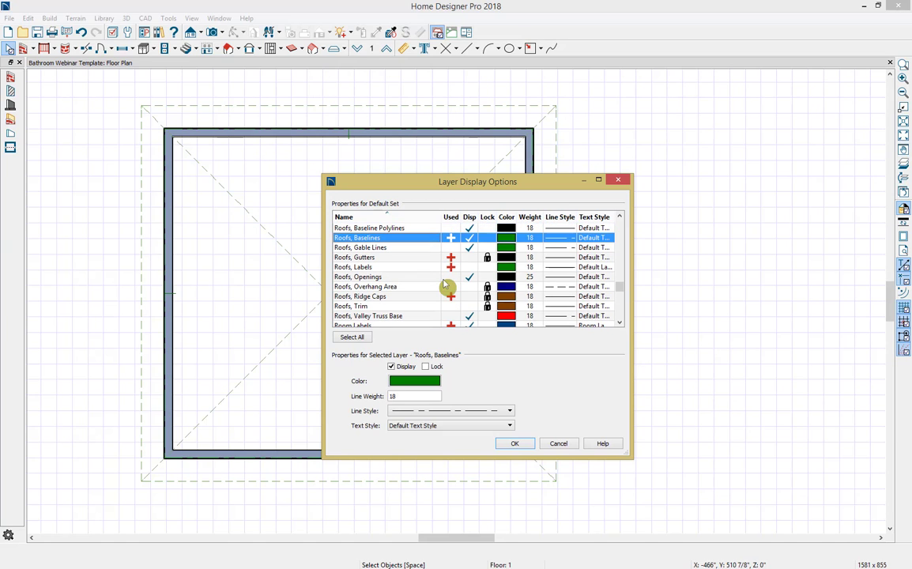
scroll(446, 287, up, 1)
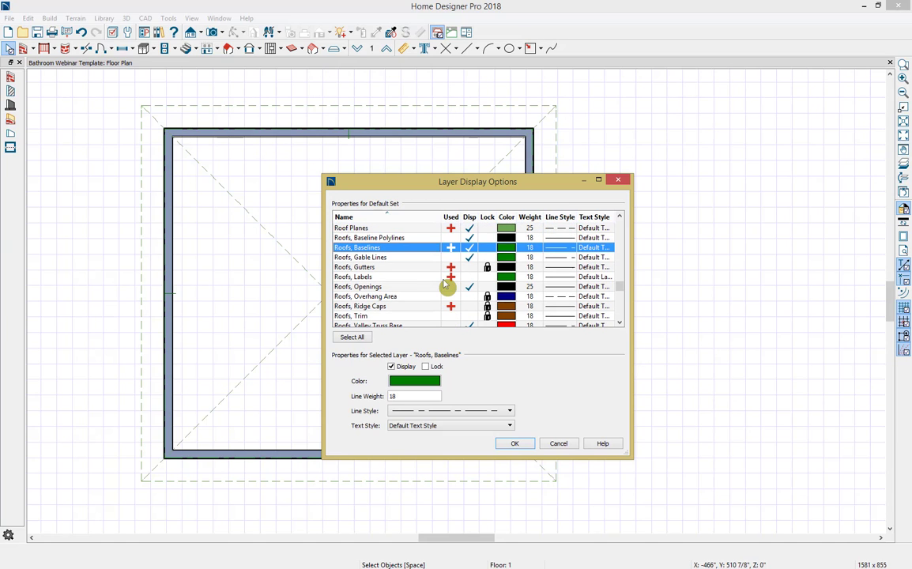
click(470, 249)
click(471, 230)
click(512, 443)
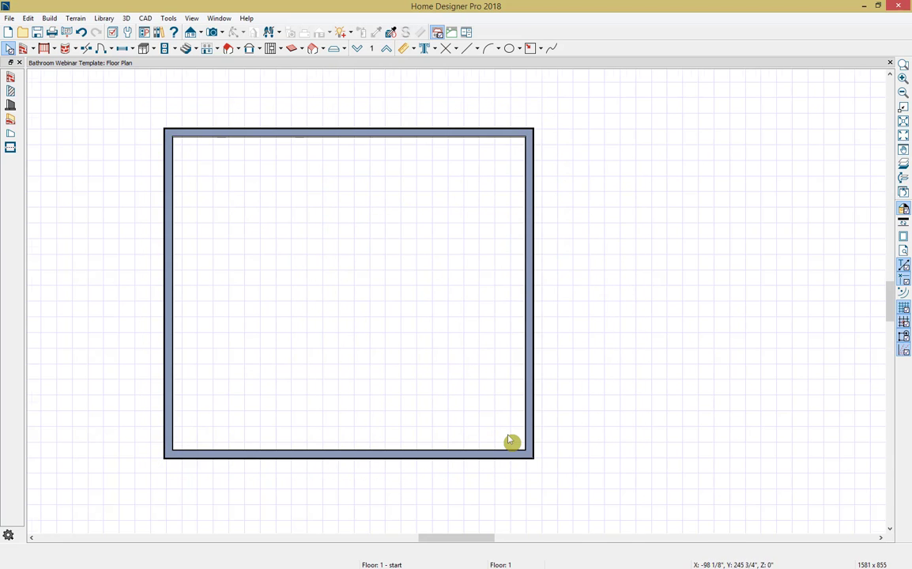
Step: Create a Doll House View of the room and orbit it to look down onto the interior floor
scroll(512, 442, down, 1)
middle_drag(506, 430, 507, 400)
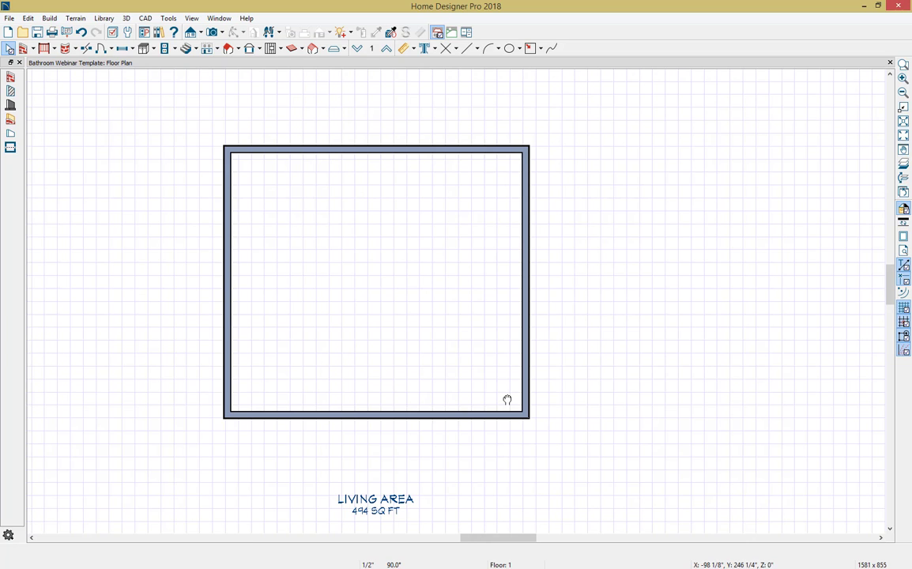
middle_drag(507, 399, 507, 396)
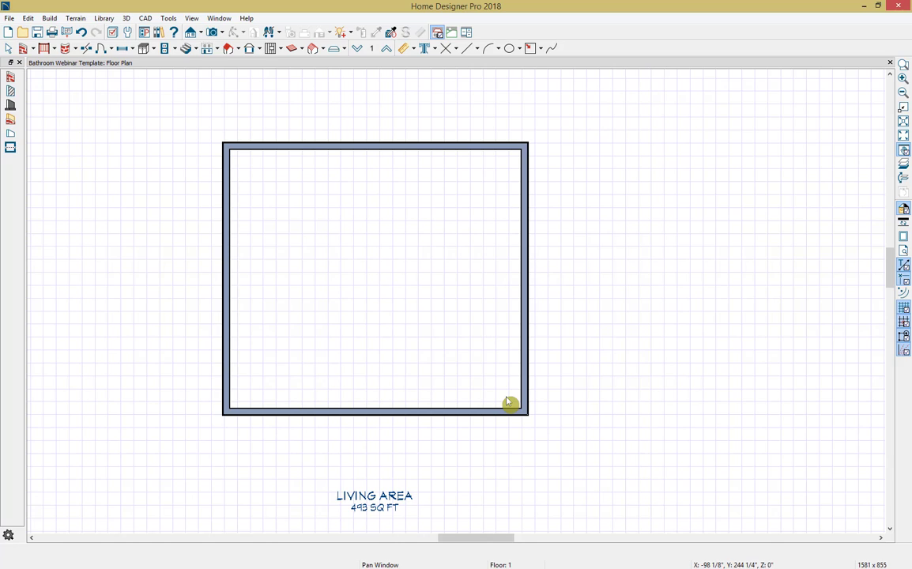
key(space)
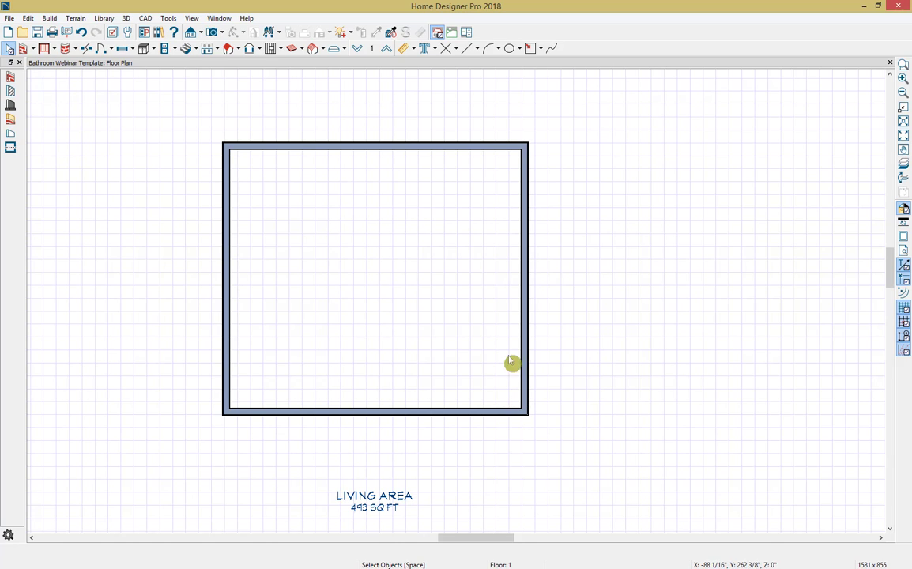
click(225, 33)
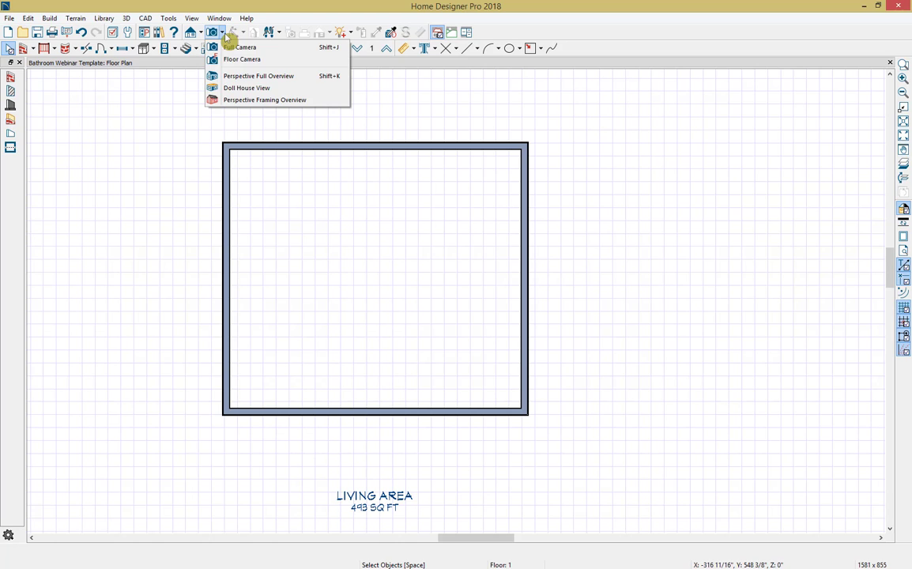
click(241, 88)
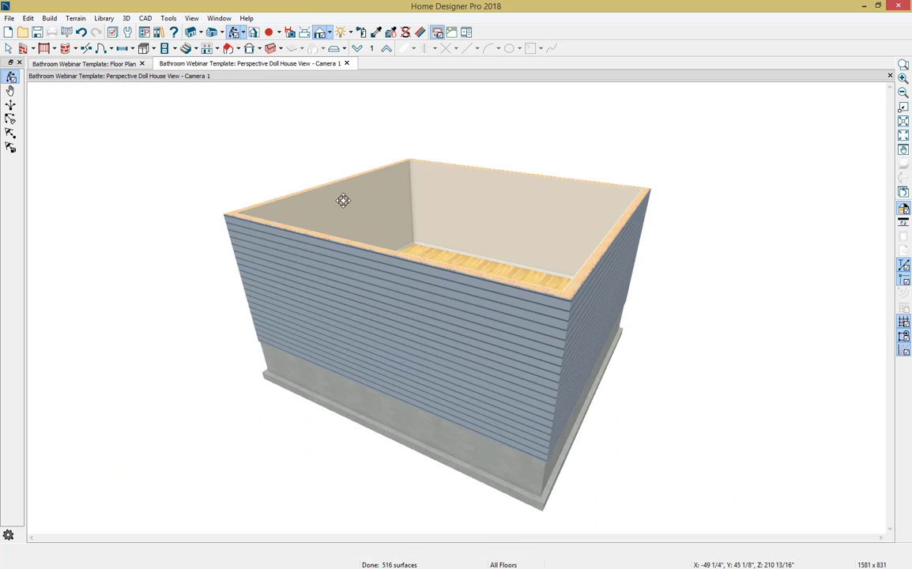
drag(343, 199, 143, 246)
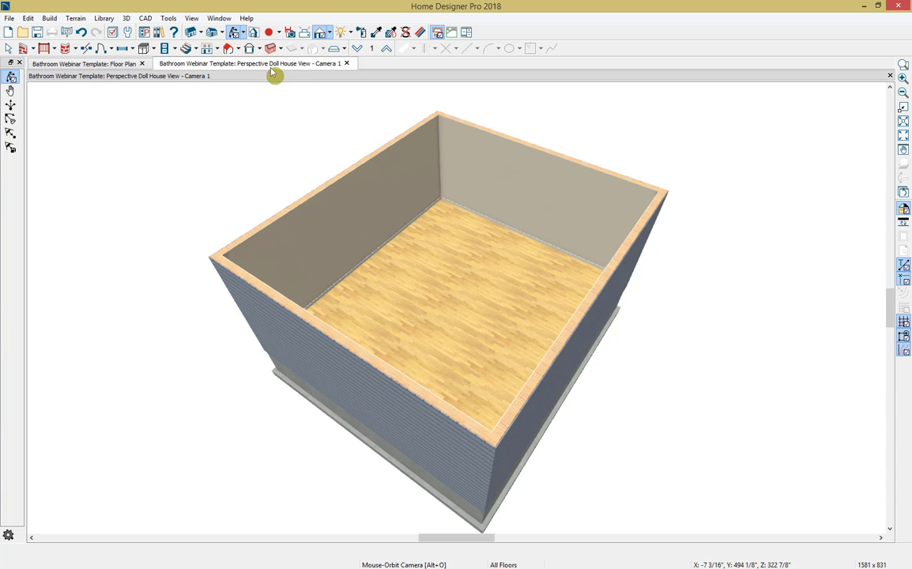
Step: Show the doll house view and the floor plan side by side, and return the floor plan to a full-size tabbed window
drag(275, 72, 167, 127)
scroll(602, 192, up, 1)
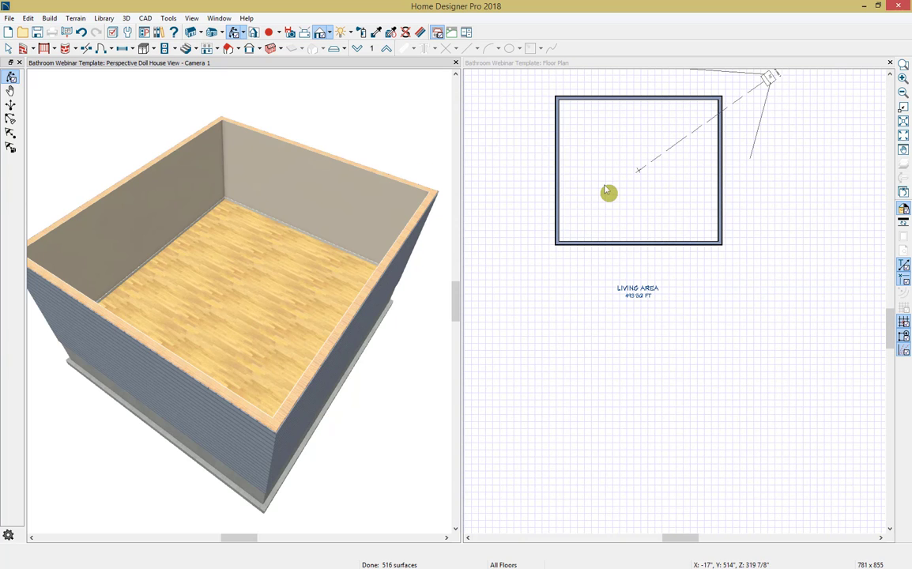
middle_drag(603, 190, 594, 257)
click(579, 224)
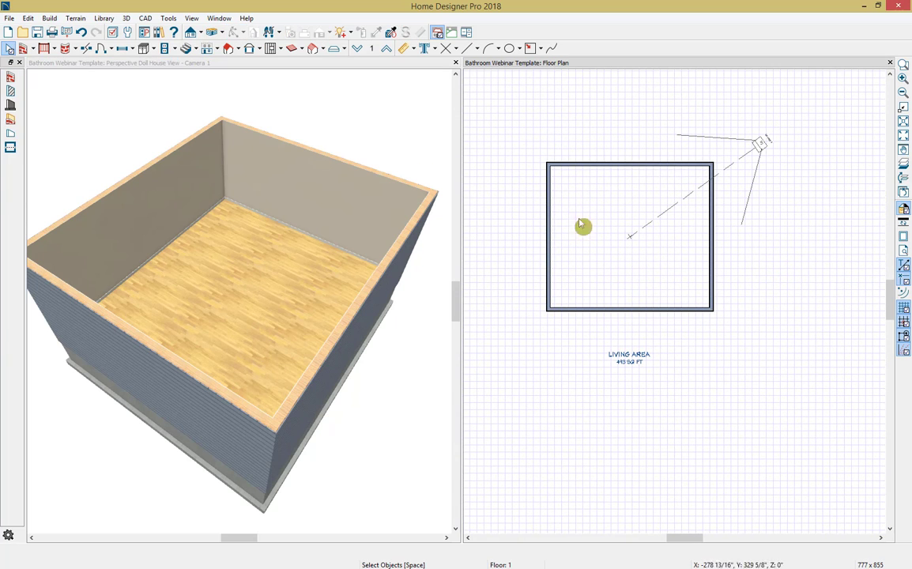
double_click(525, 64)
click(221, 19)
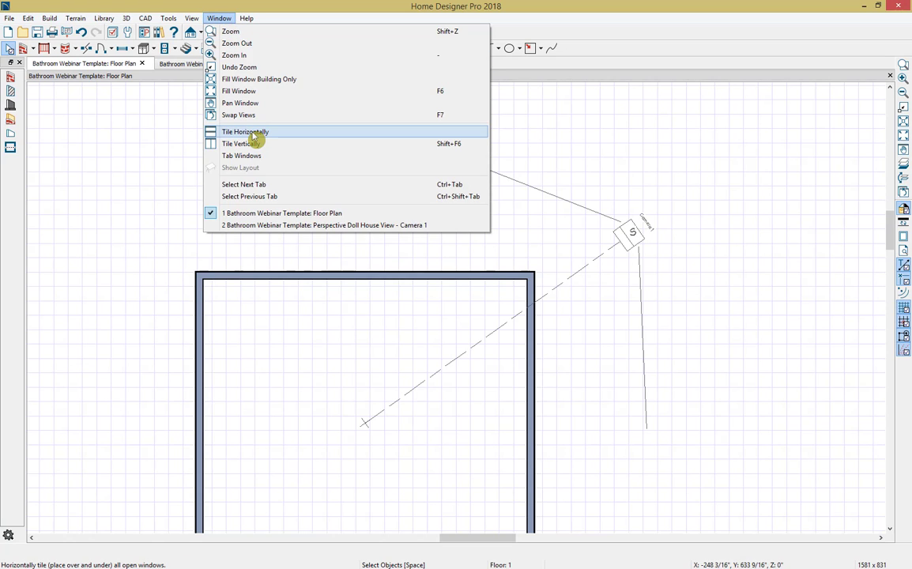
click(222, 19)
middle_drag(578, 428, 594, 277)
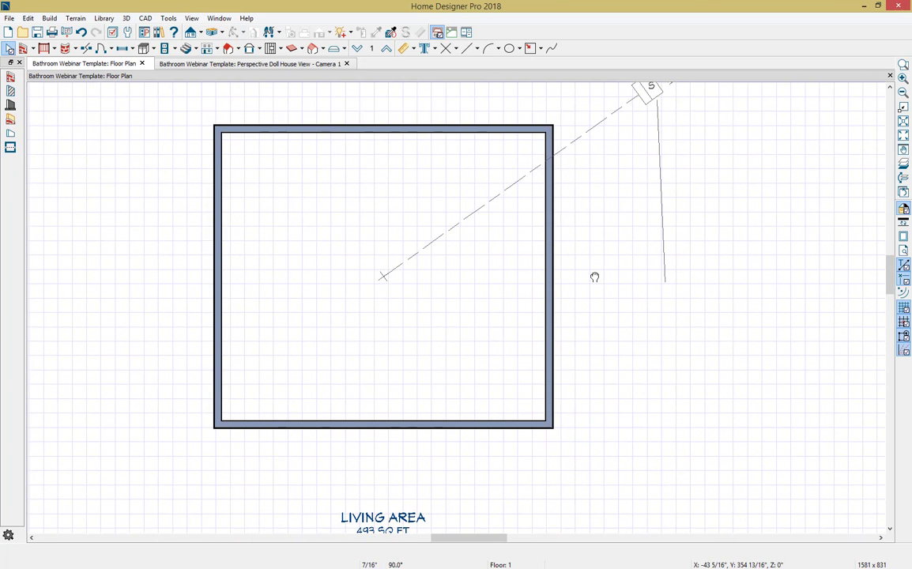
Step: Tile the floor plan and camera view side by side and close the doll house camera view
key(shift+F4)
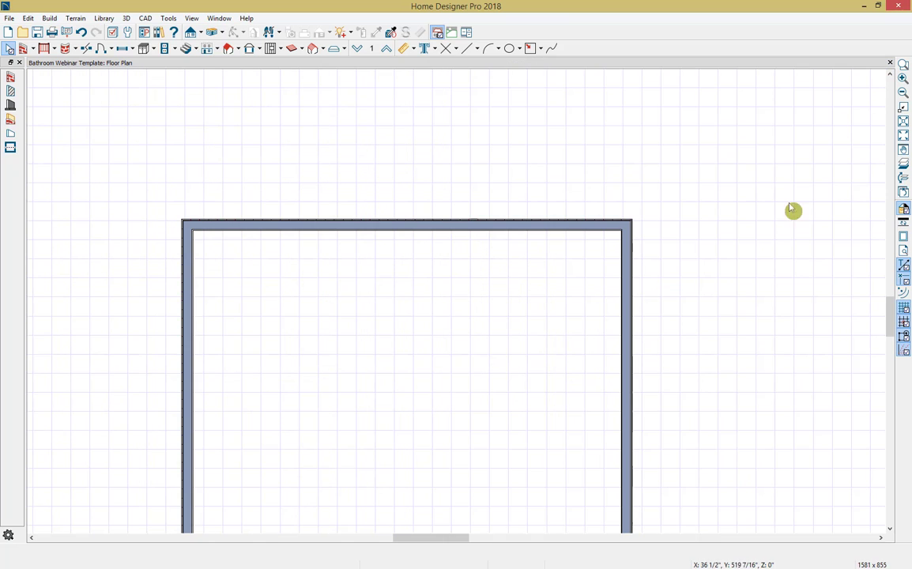
middle_drag(722, 437, 690, 290)
scroll(724, 312, down, 1)
scroll(724, 312, down, 1)
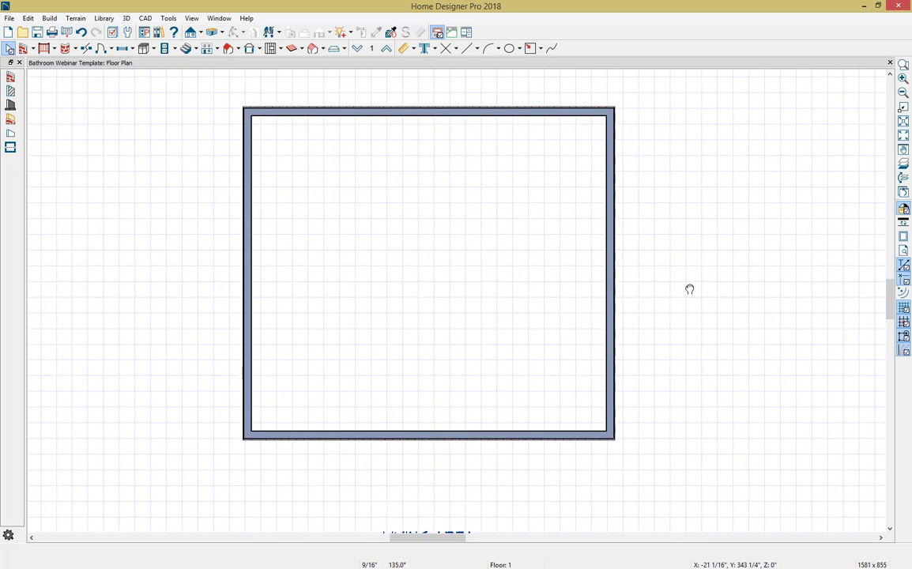
Step: Open the upper exterior wall's specification and review its interior preview, General, Structure, Roof, Wall Types and Wall Covering settings
click(537, 113)
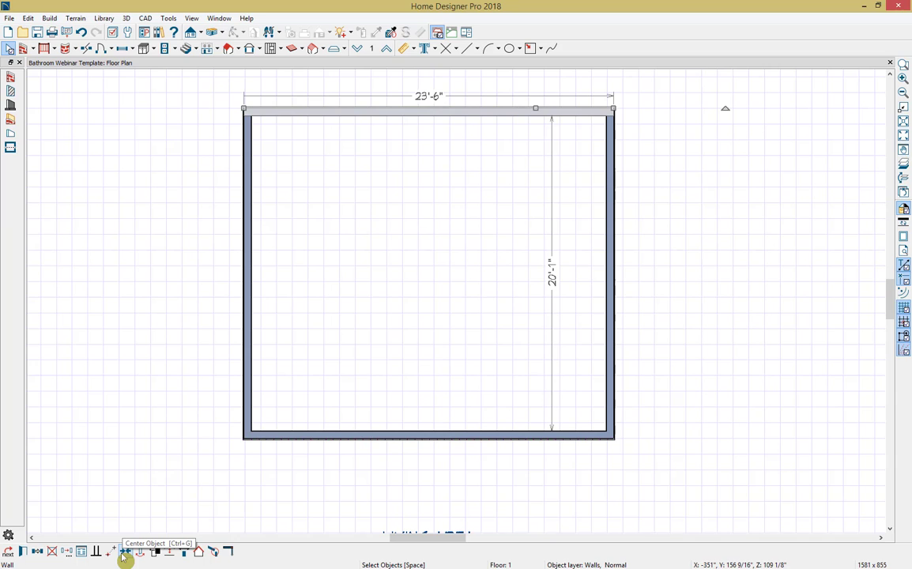
click(25, 555)
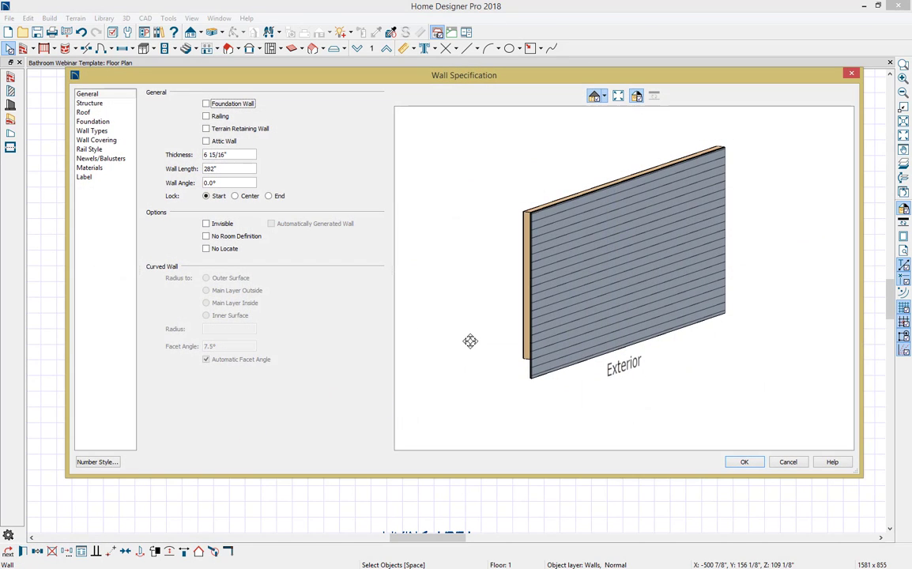
drag(464, 297, 617, 303)
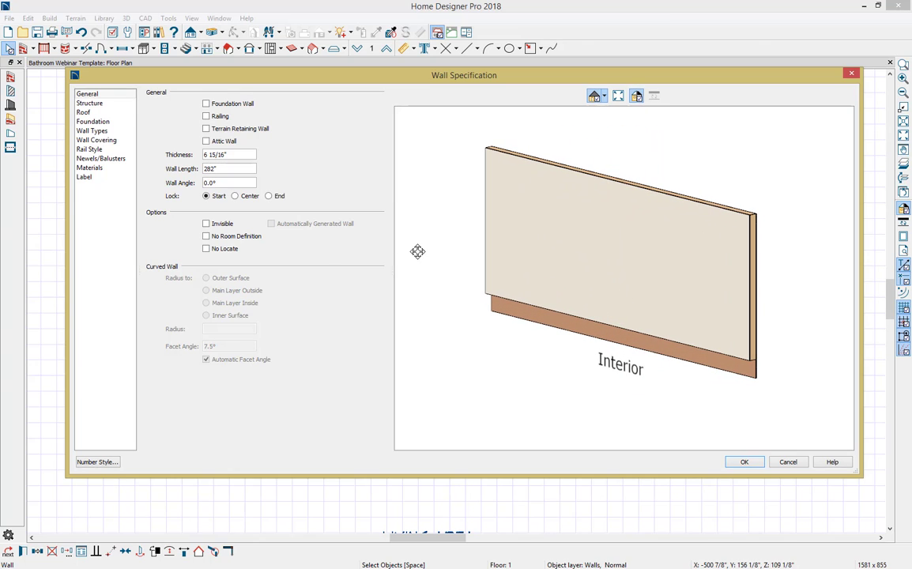
click(111, 93)
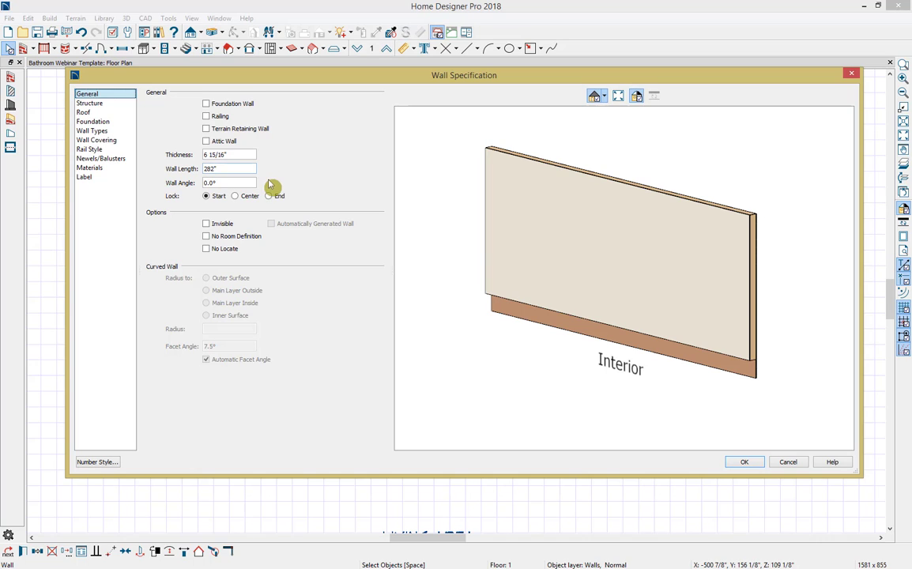
click(106, 103)
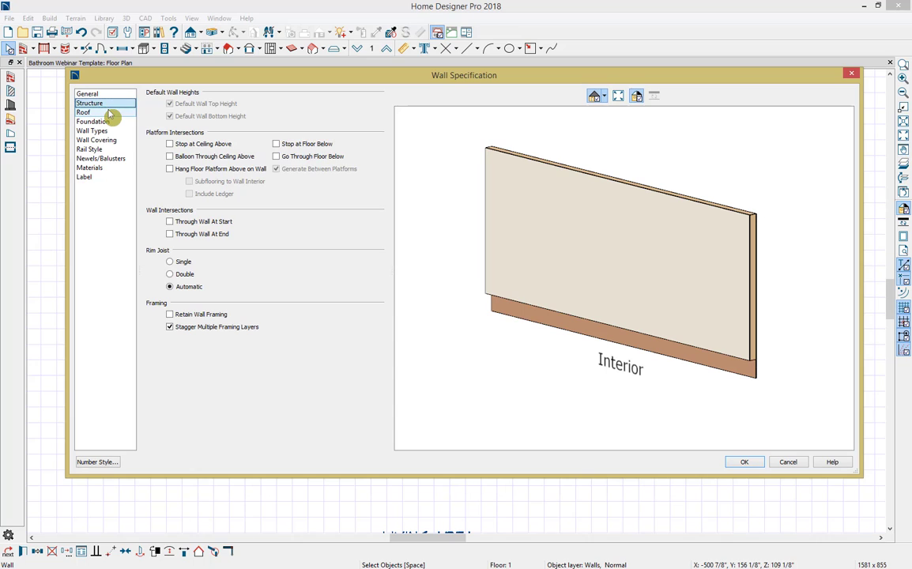
click(110, 114)
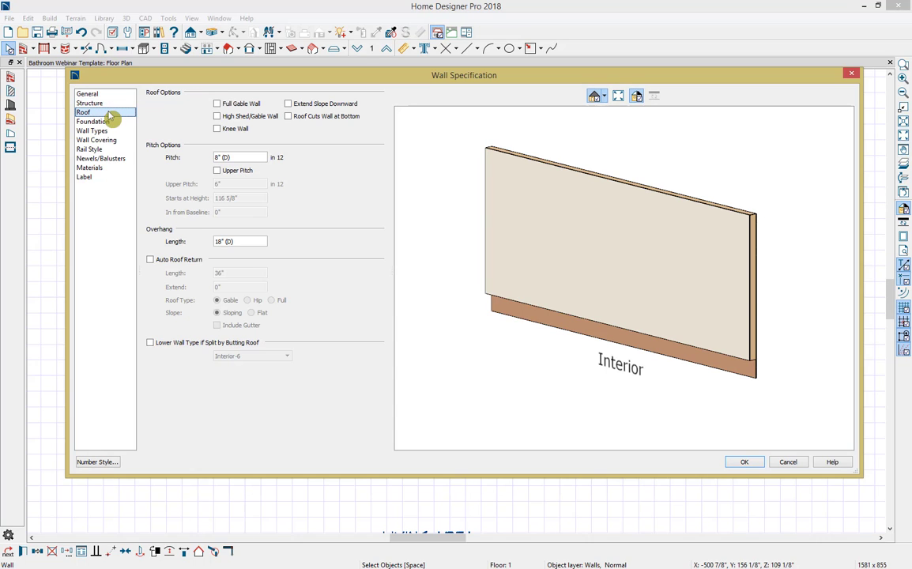
click(107, 131)
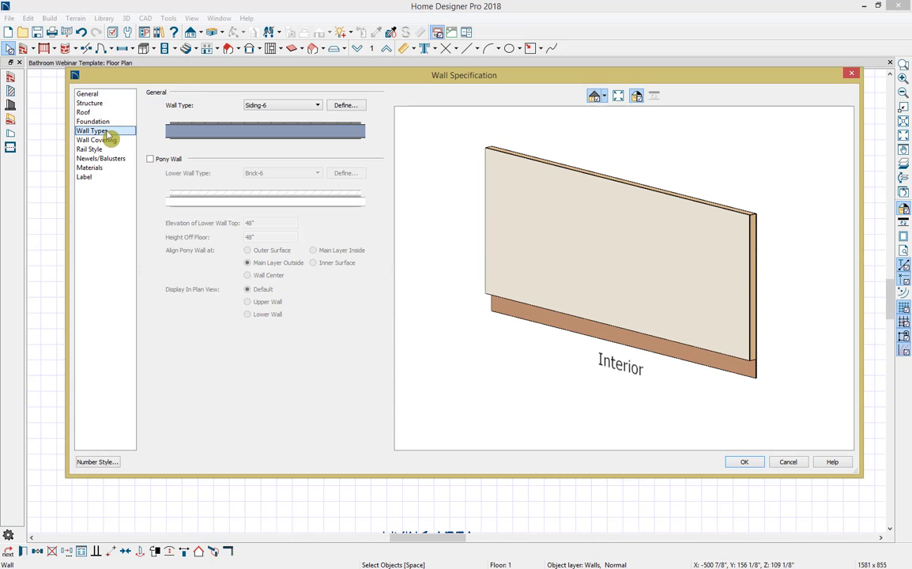
click(318, 106)
click(317, 107)
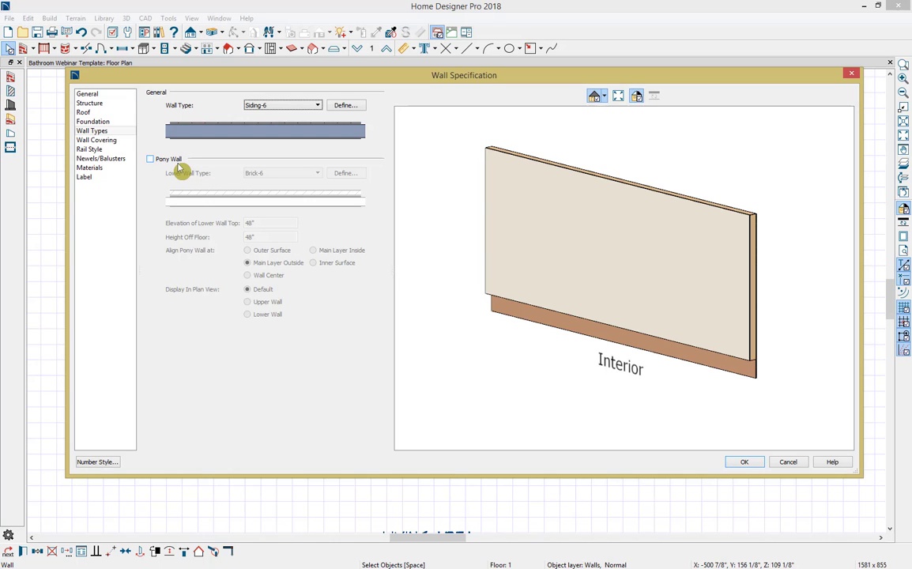
click(124, 142)
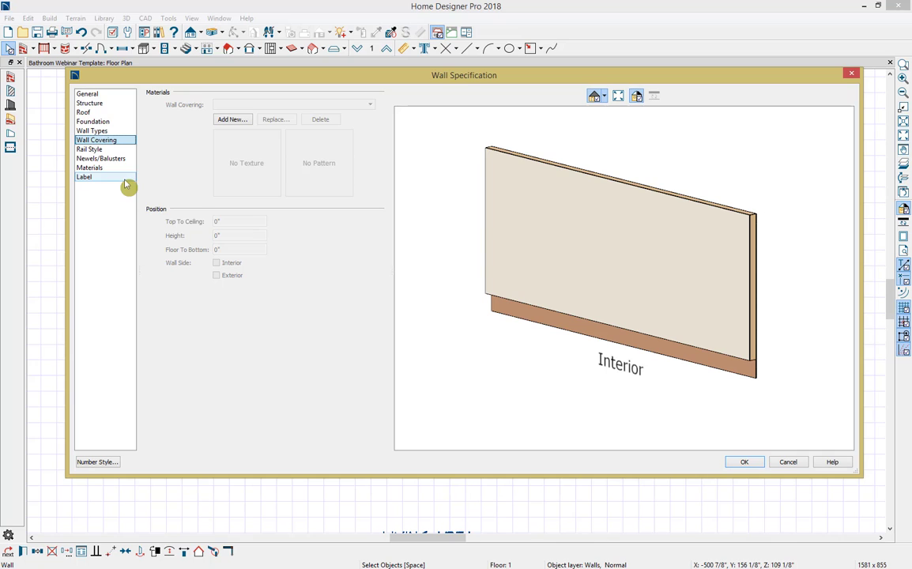
click(741, 462)
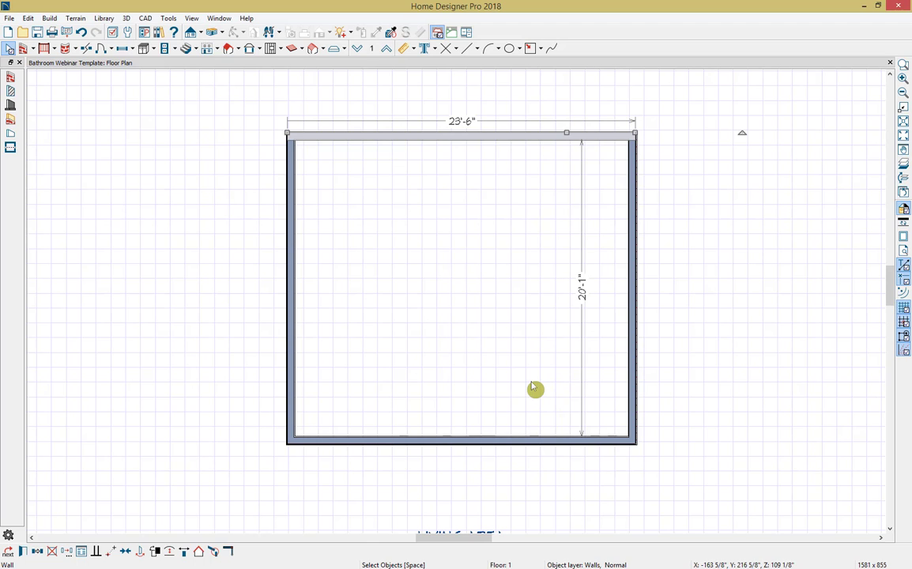
Step: Set the length of the room's upper exterior wall to 28'
click(460, 135)
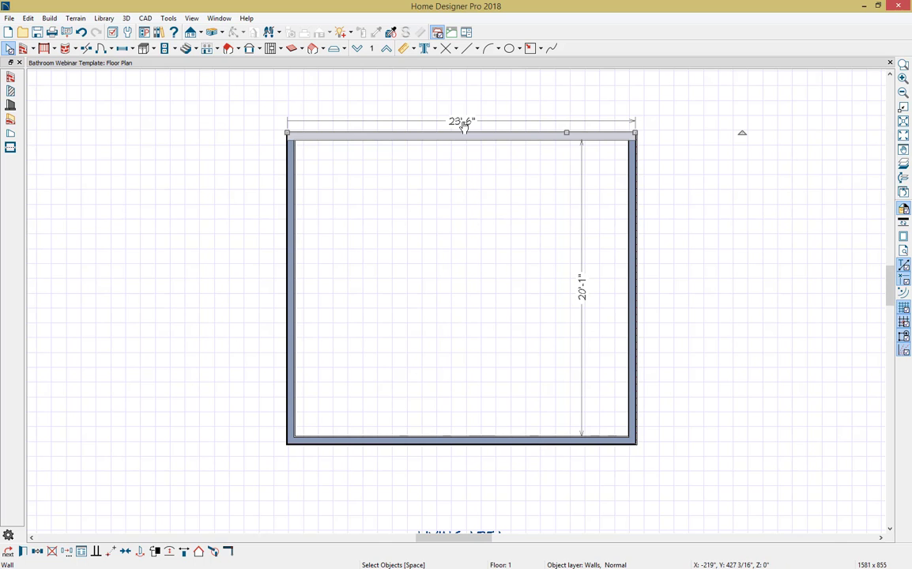
click(464, 125)
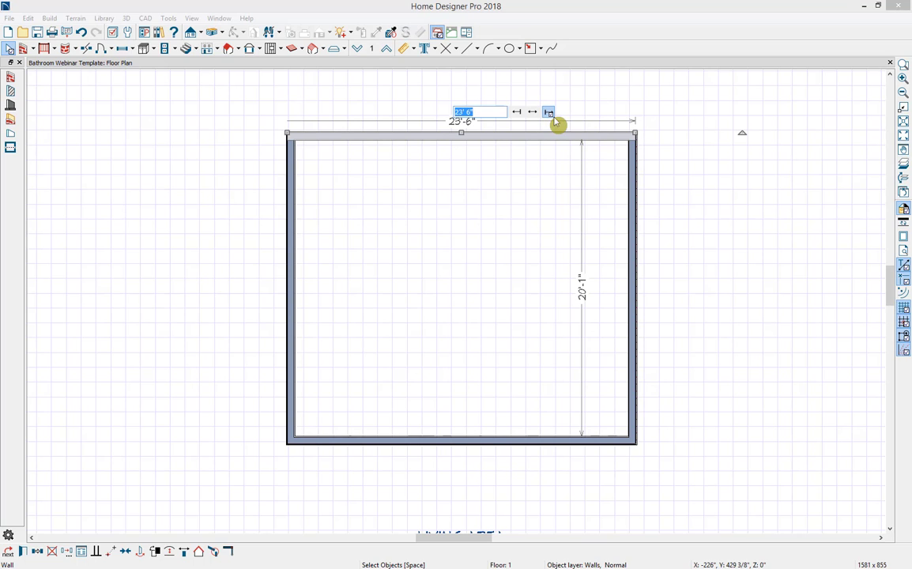
text(28')
key(Return)
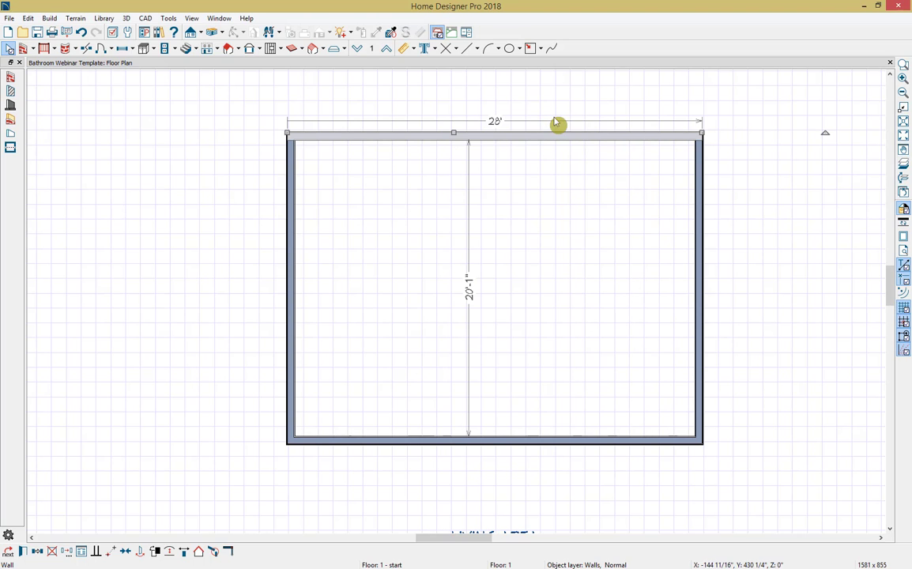
Step: Set the length of the room's right-hand exterior wall to 26'-2" and deselect the wall
click(699, 221)
click(714, 286)
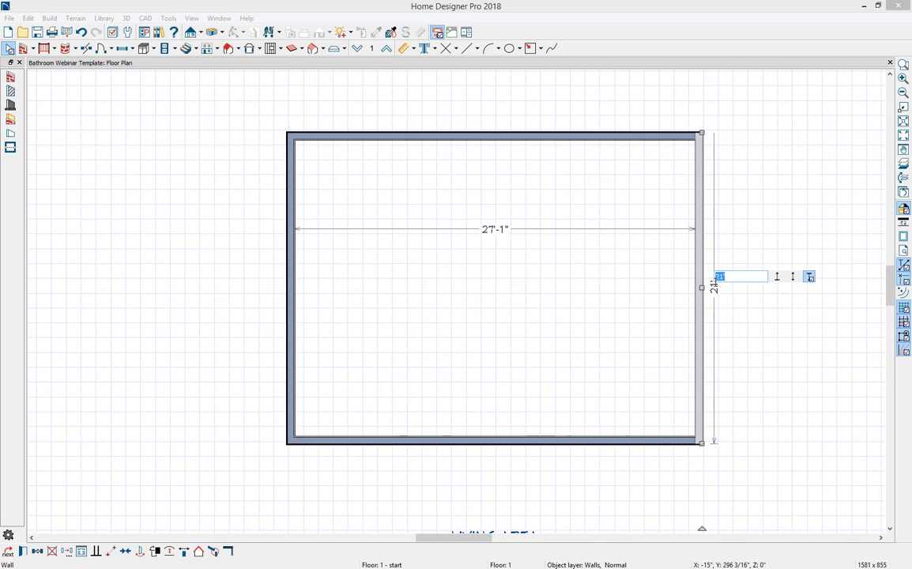
text(26'2)
key(Return)
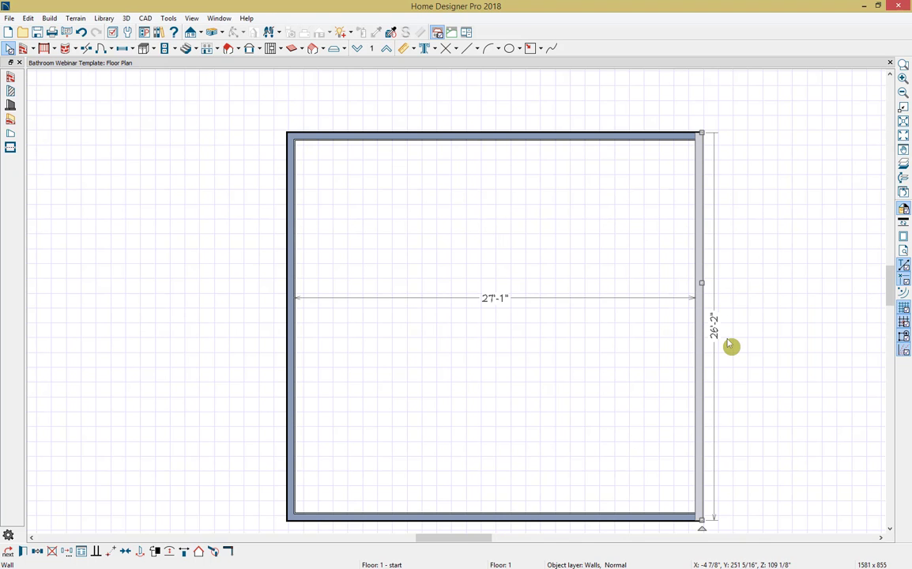
scroll(731, 345, down, 1)
middle_drag(753, 435, 711, 357)
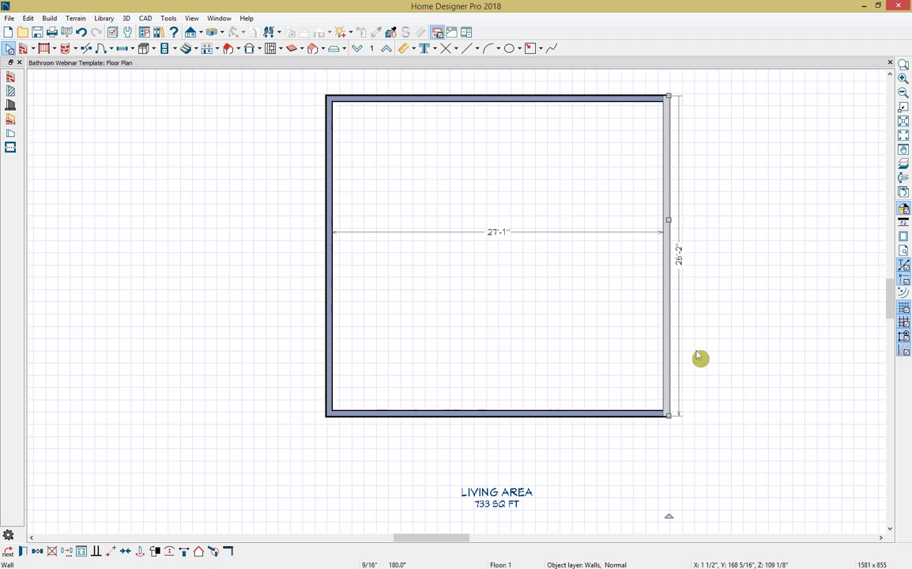
click(699, 356)
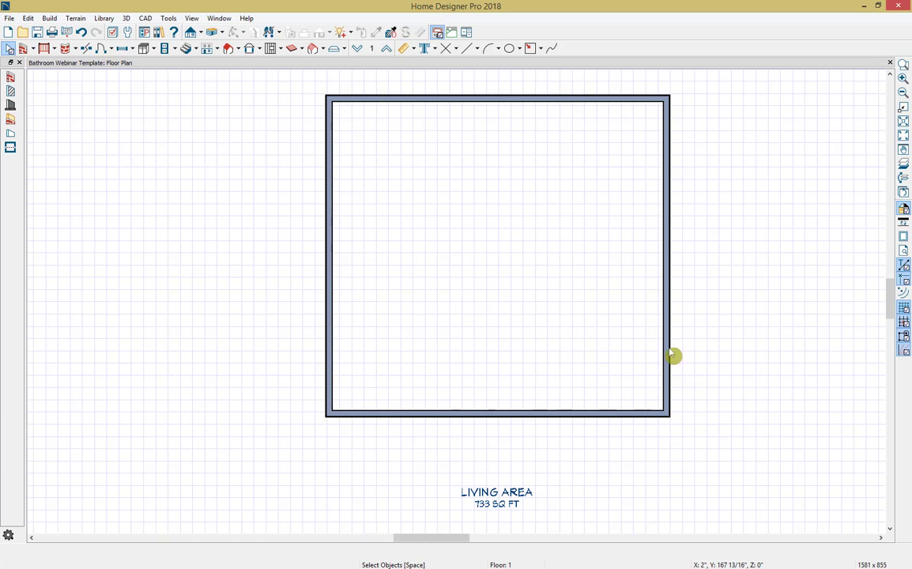
Step: Draw straight interior walls enclosing a room about 5'-10 1/2" by 7'-3 1/2" in the plan's upper-left corner
click(34, 49)
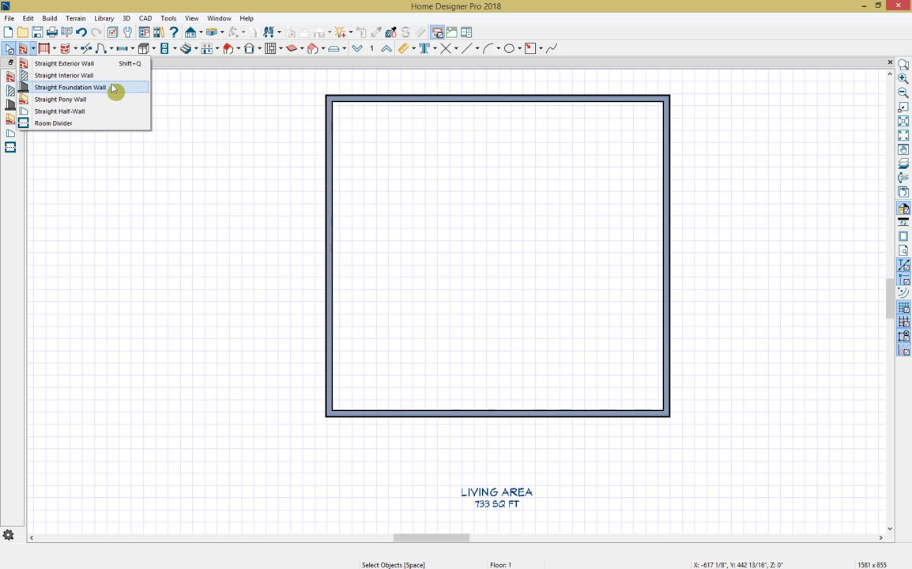
click(112, 77)
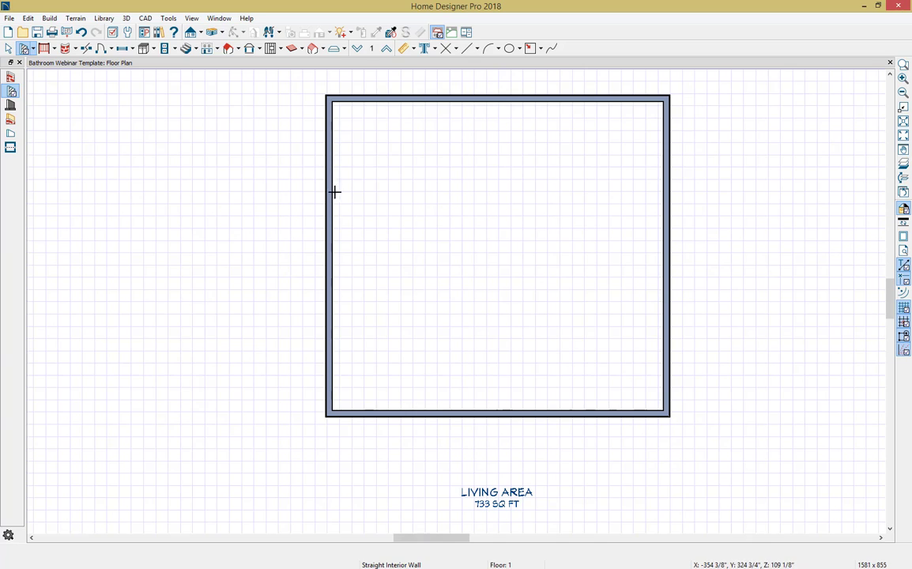
mouse_move(334, 192)
mouse_down()
mouse_move(413, 197)
mouse_move(403, 195)
mouse_move(401, 102)
mouse_up()
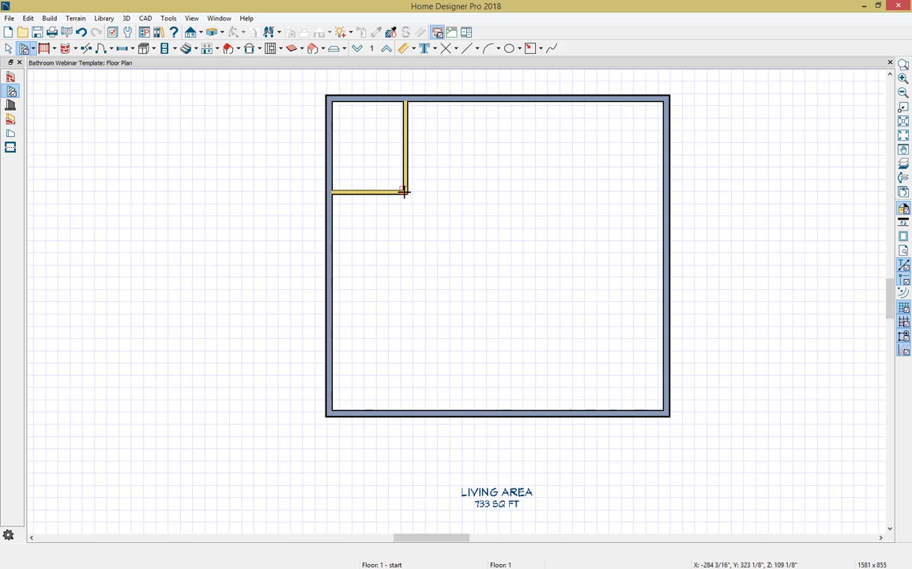
Step: Continue the interior wall, stepping it down to the right exterior wall, and enclose a room about 10' by 4' inside the step
mouse_move(406, 191)
mouse_down()
mouse_move(541, 193)
mouse_move(541, 280)
mouse_move(664, 282)
mouse_up()
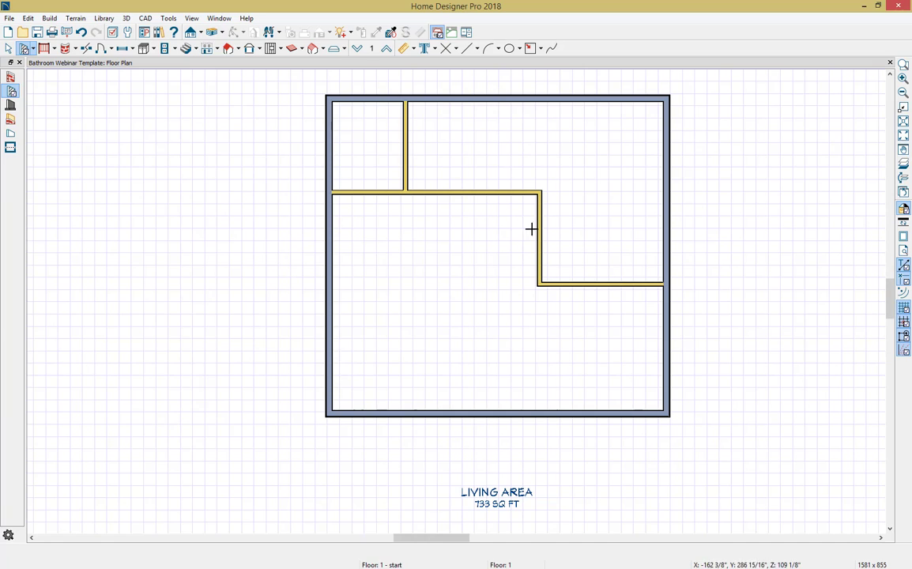
drag(541, 229, 669, 220)
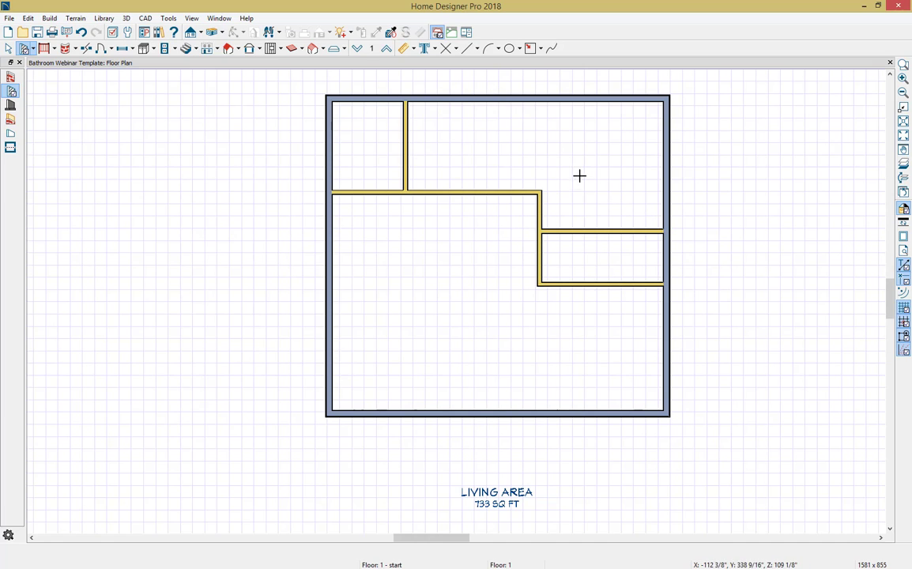
key(space)
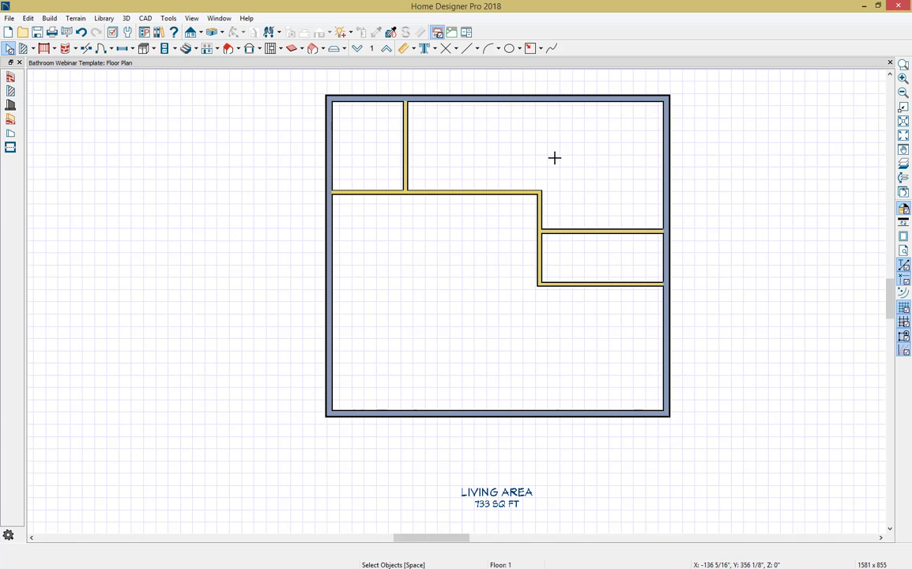
Step: Add interior dimensions for the upper-left room's width and depth, the upper middle room's depth, and the right-hand room's width and depth
click(409, 49)
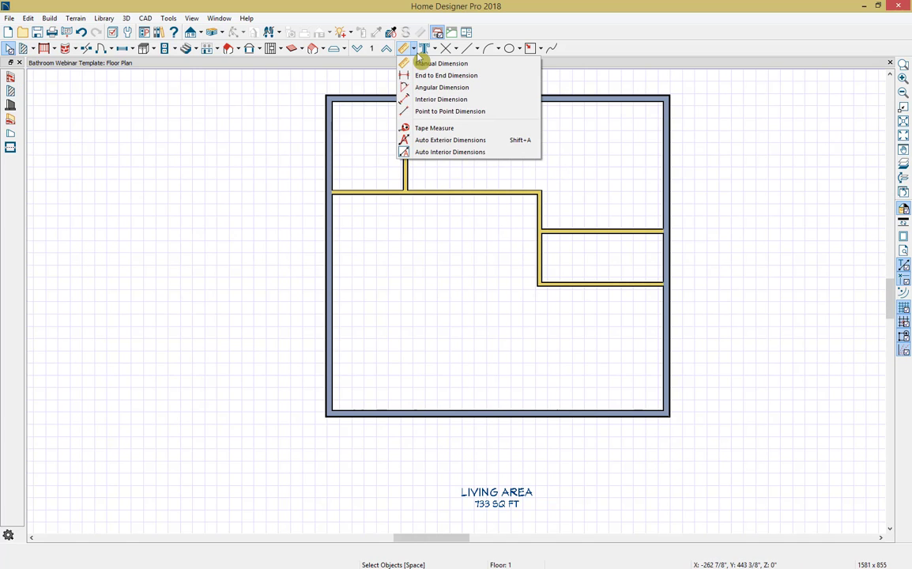
click(427, 101)
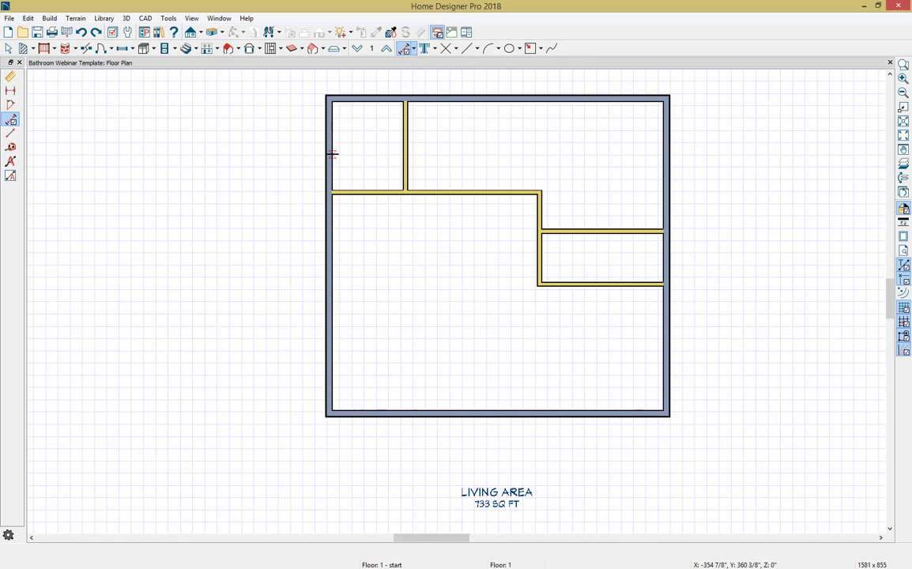
drag(332, 154, 404, 153)
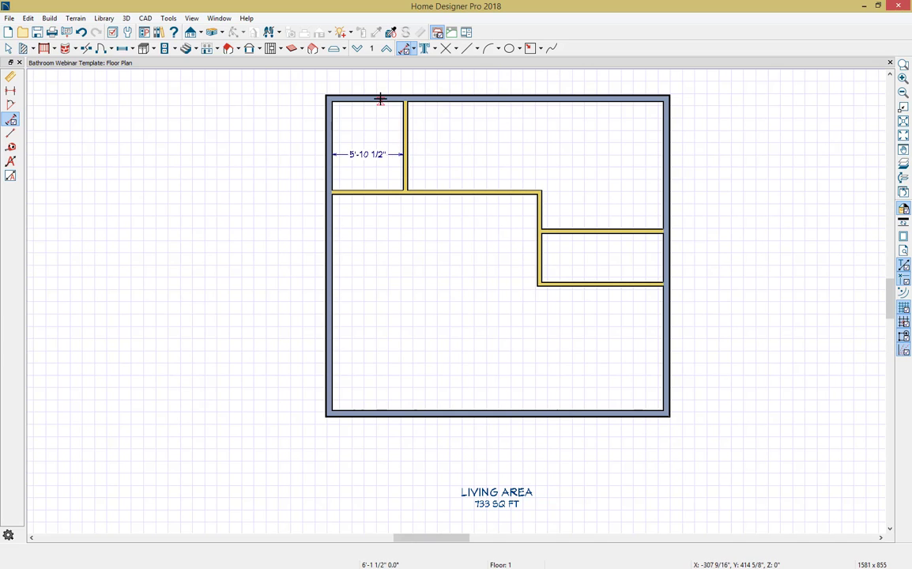
drag(380, 99, 381, 193)
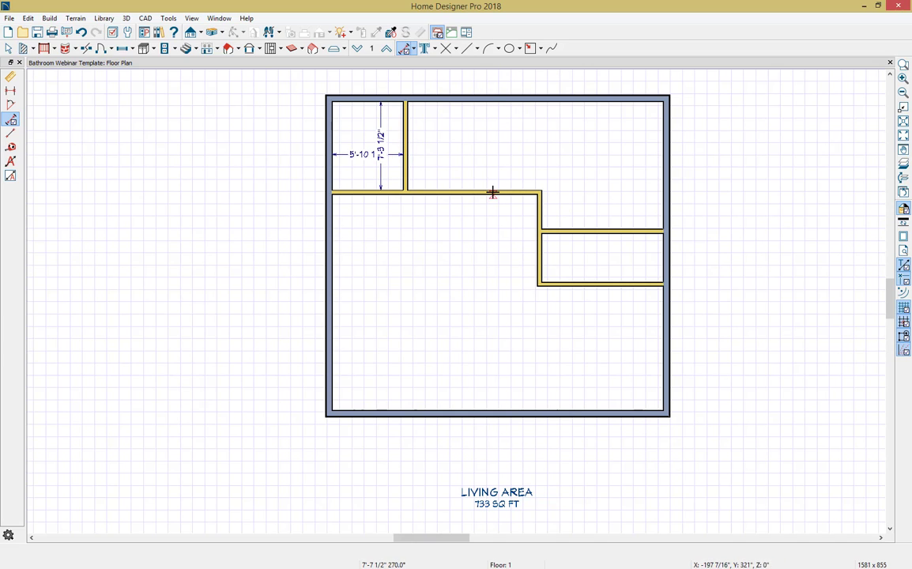
drag(491, 192, 492, 100)
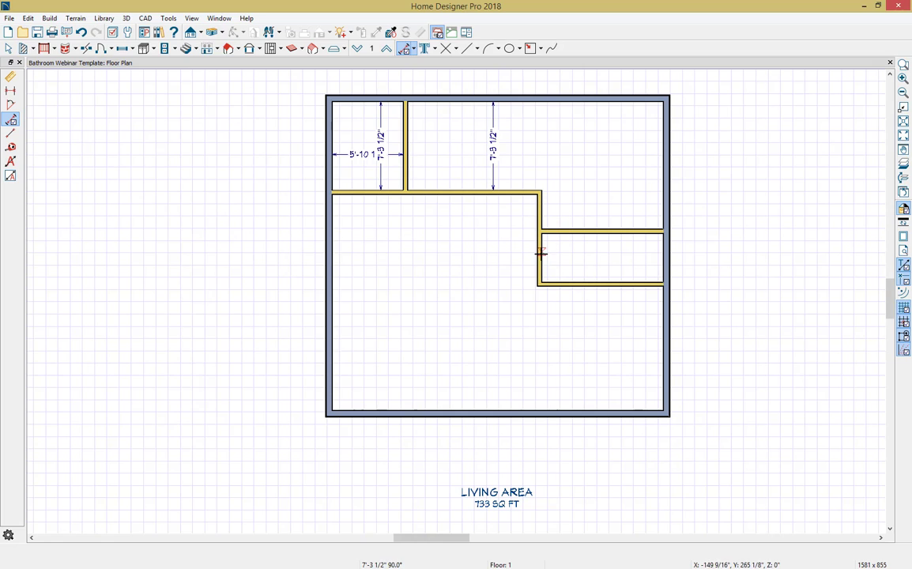
mouse_move(540, 255)
mouse_down()
mouse_move(676, 257)
mouse_move(634, 298)
mouse_up()
key(space)
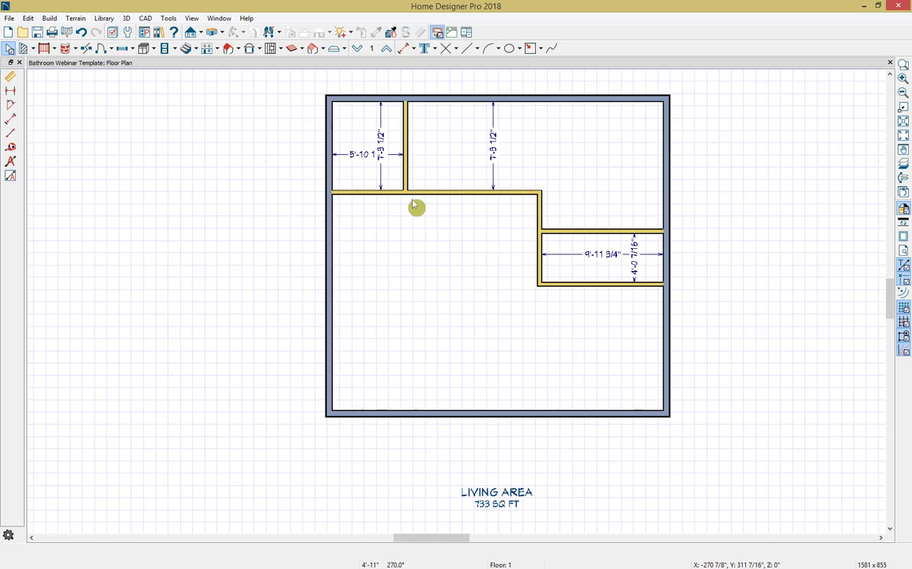
Step: Make the upper-left room 5' wide and its dividing wall 8' long, moving the wall's bottom end
click(406, 156)
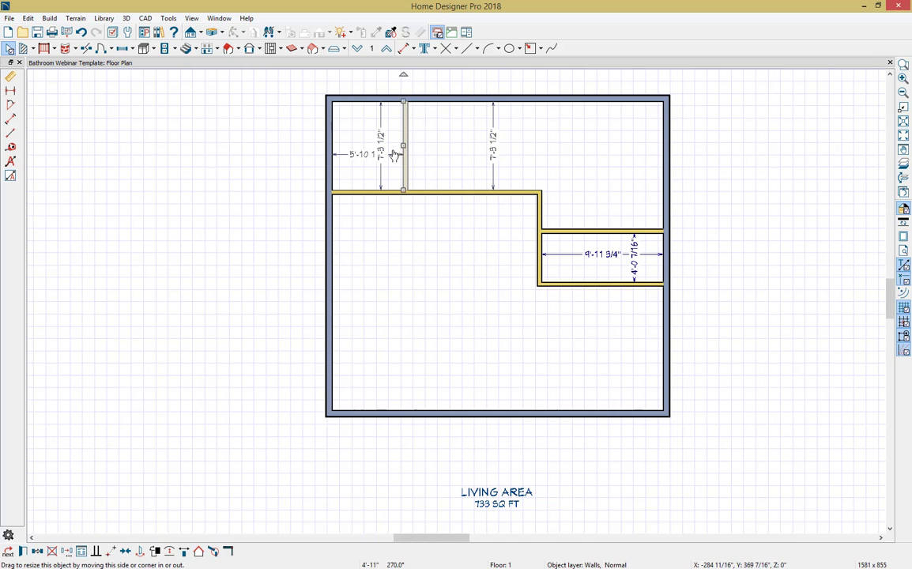
click(383, 155)
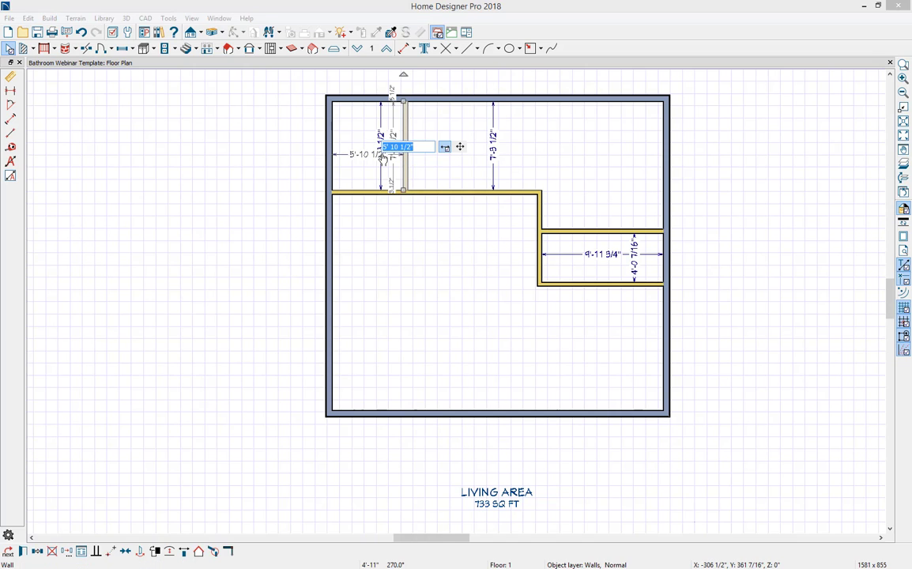
text(5')
key(Return)
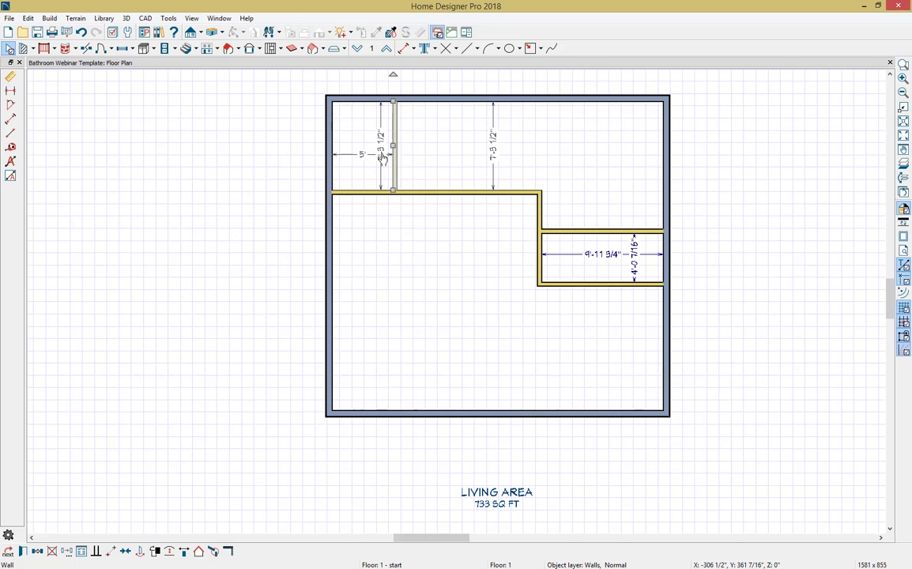
click(382, 157)
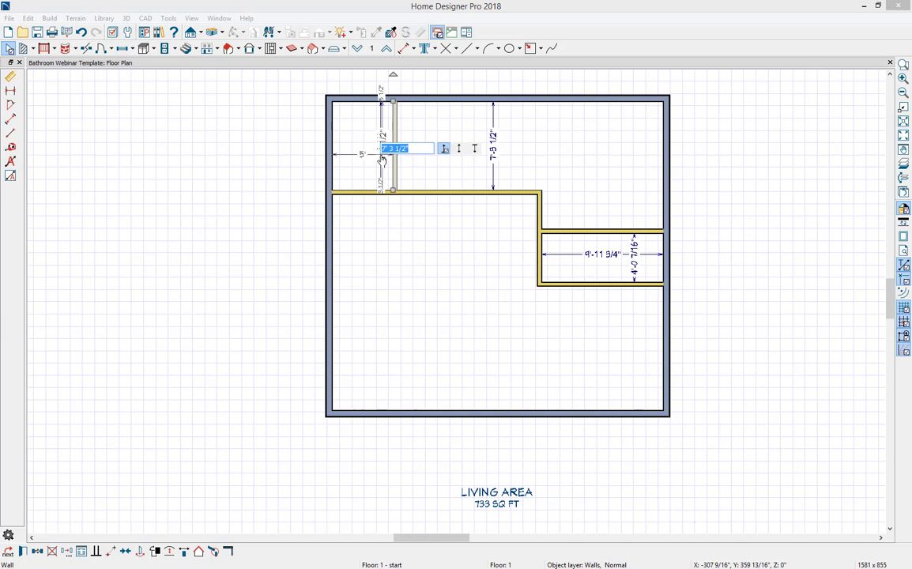
text(8')
click(477, 152)
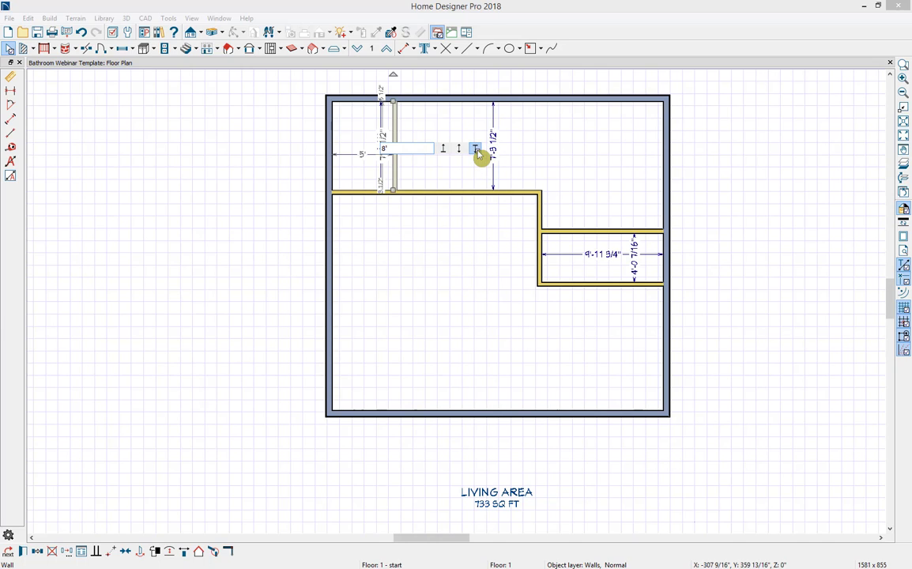
key(Return)
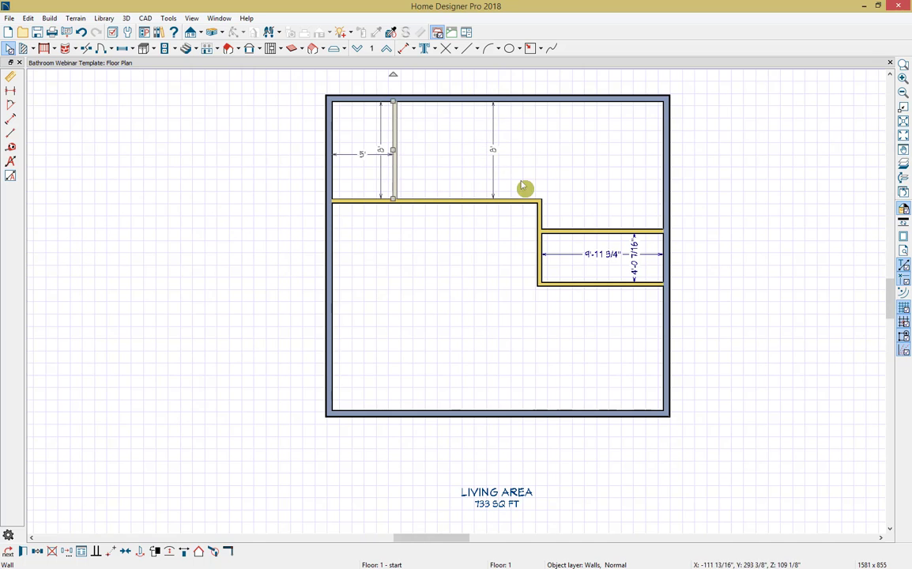
Step: Set the upper wall of the small right-hand room to 13' long and 5' from the parallel wall below, and deselect it
click(574, 231)
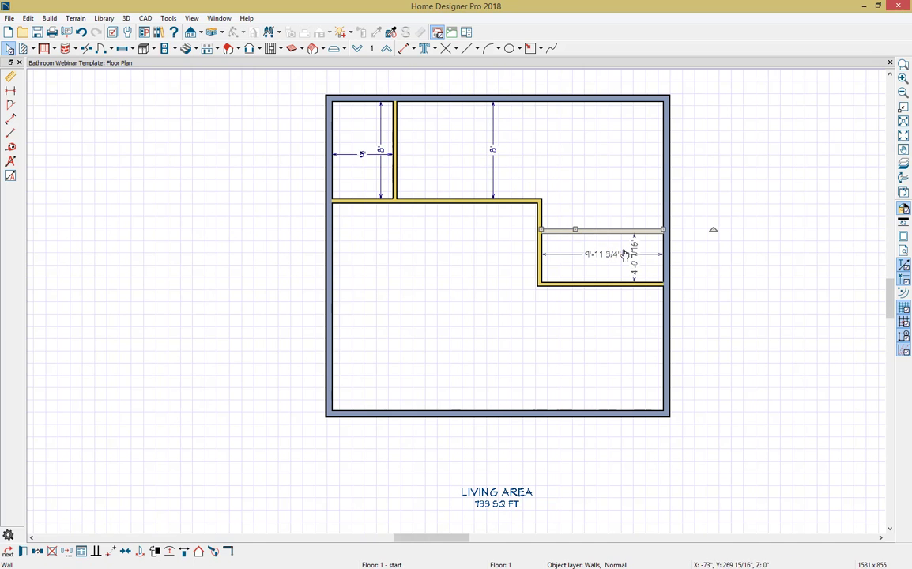
click(606, 254)
text(13')
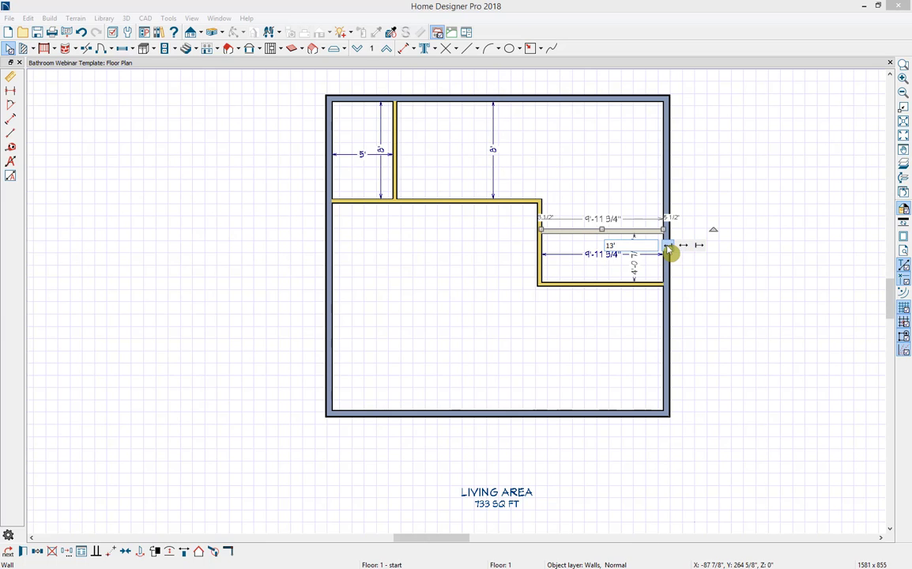
key(Return)
click(633, 268)
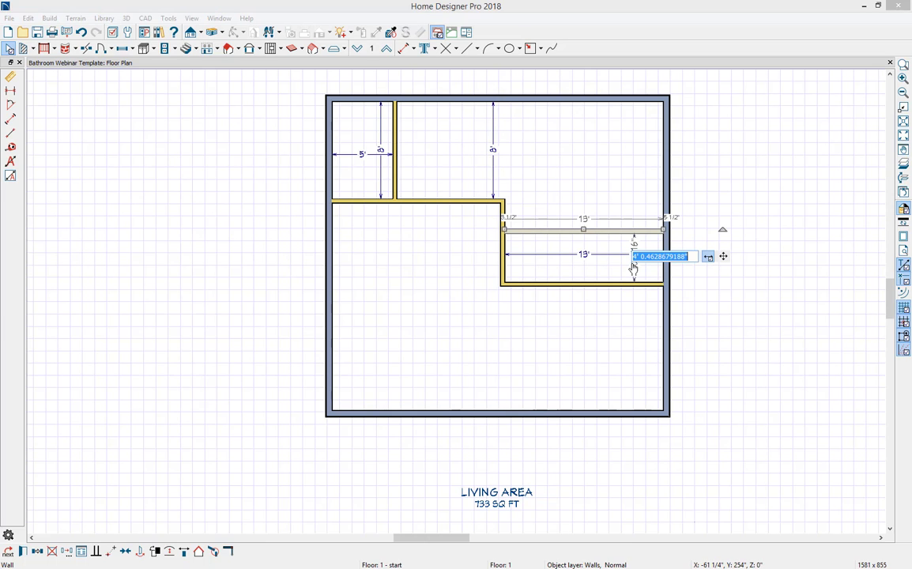
text(5')
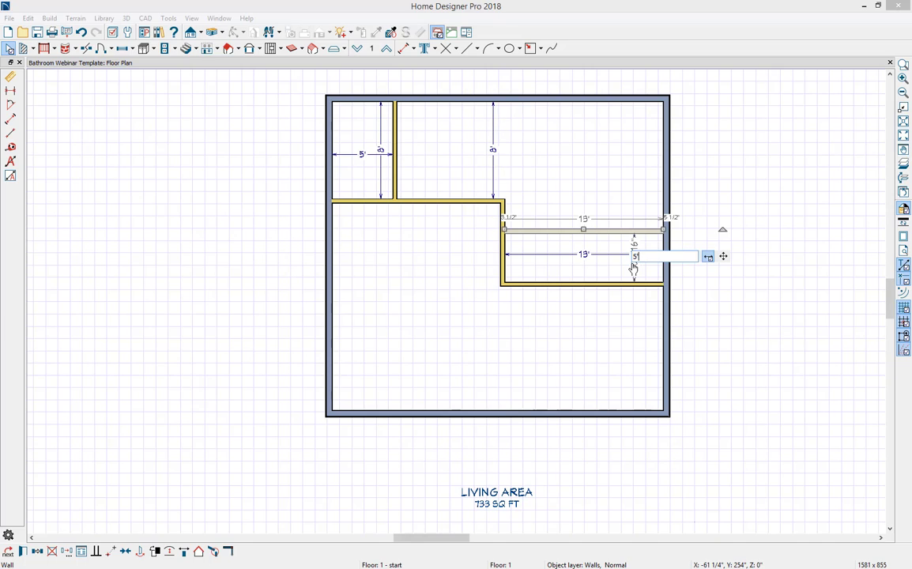
key(Return)
key(Escape)
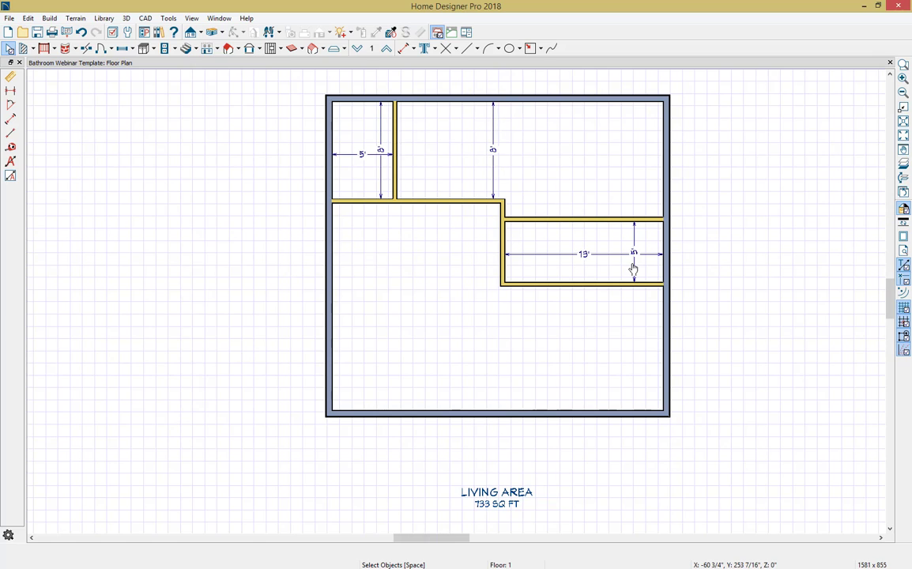
Step: Delete all the interior dimensions from the floor plan
click(606, 254)
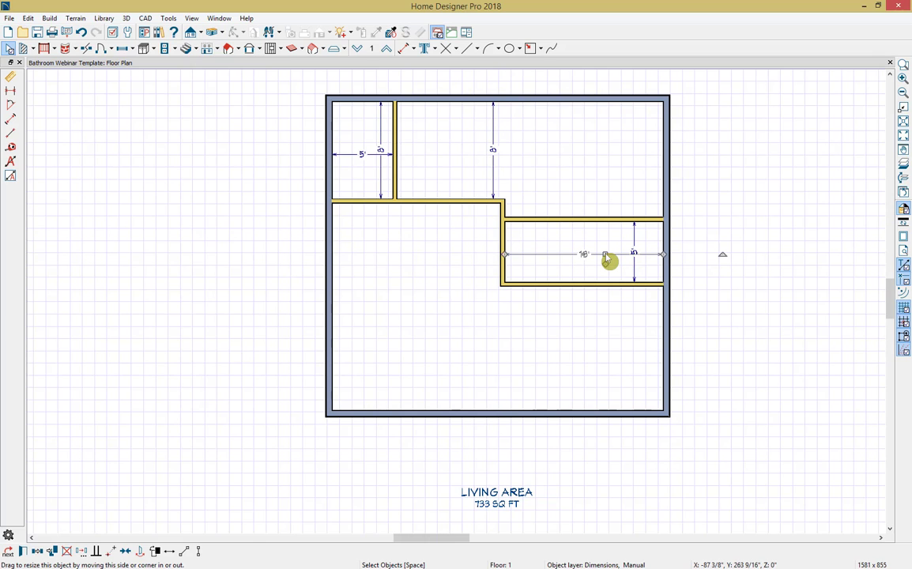
key(Delete)
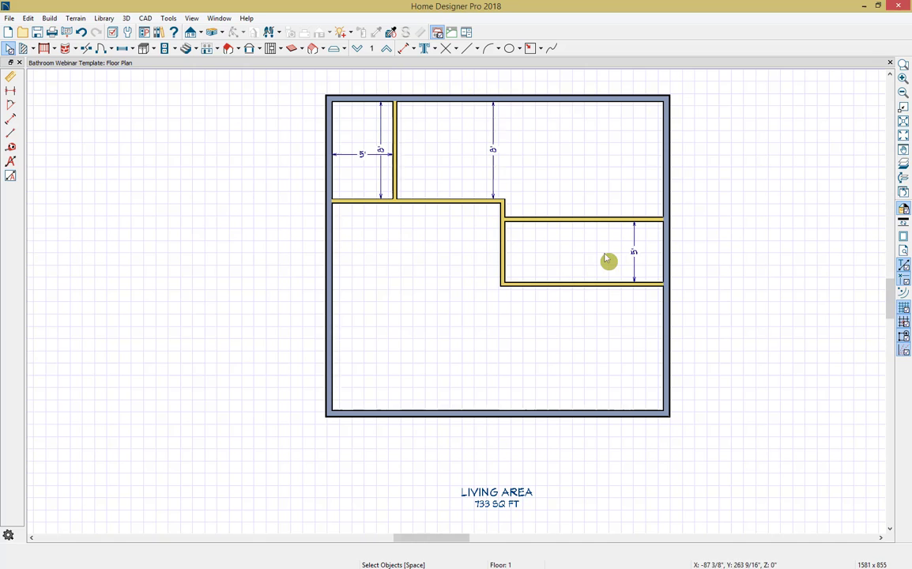
click(11, 121)
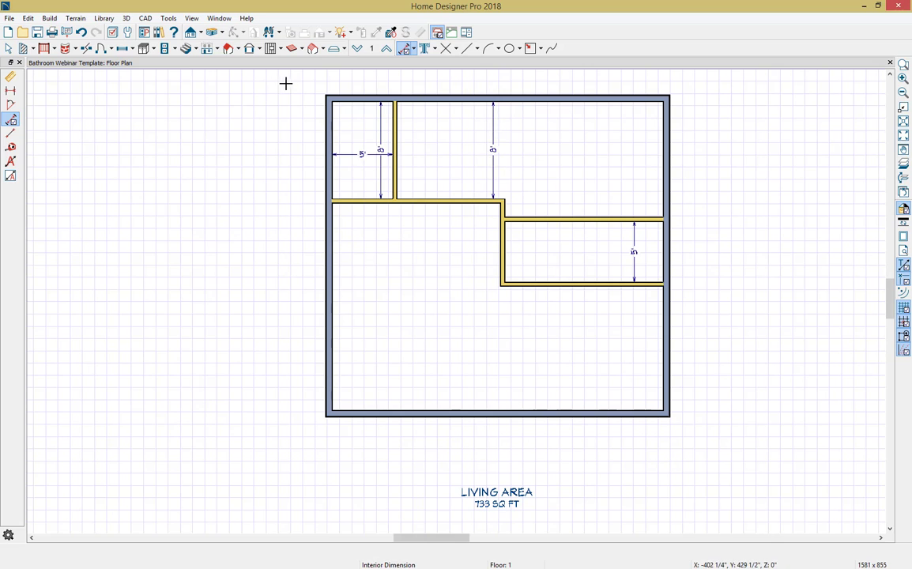
drag(284, 84, 718, 297)
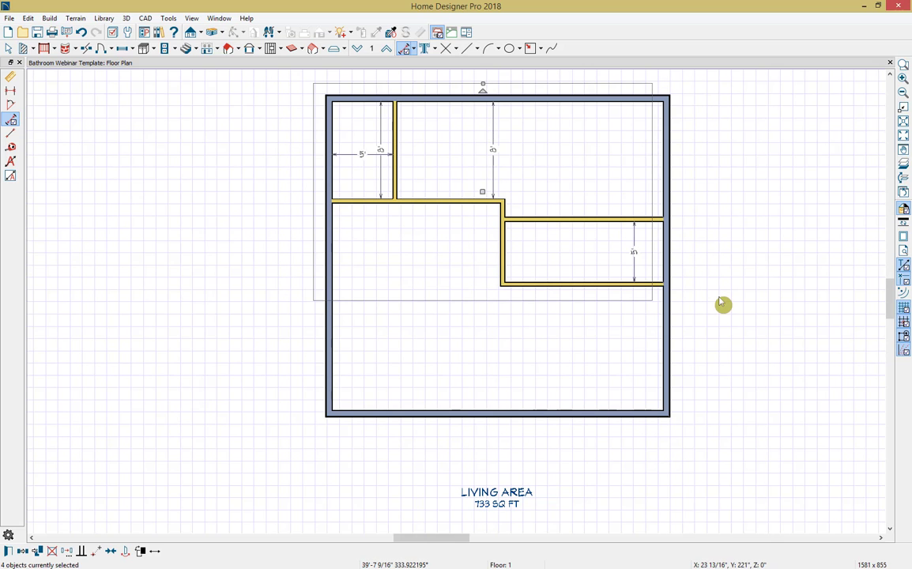
key(Escape)
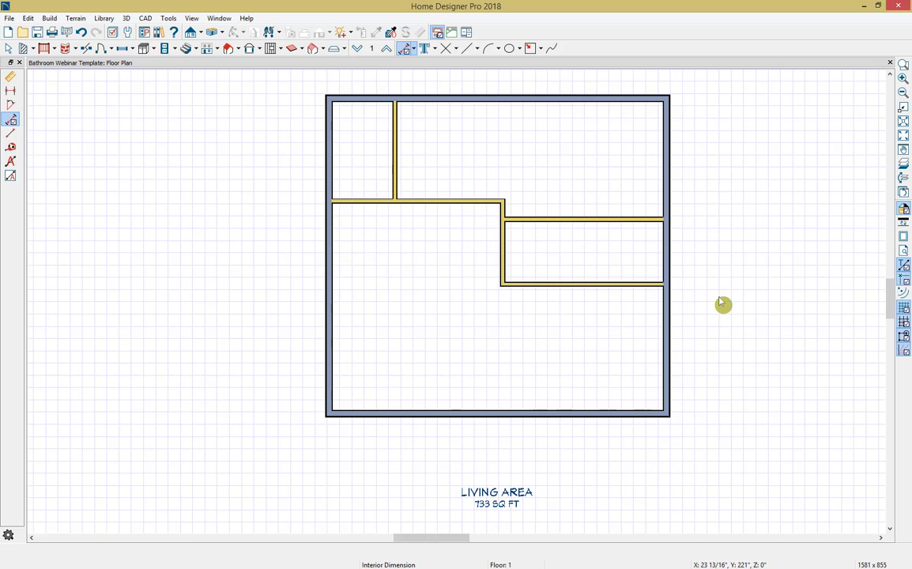
Step: Create a doll house camera view of the rooms and tile it side by side with the floor plan
click(214, 33)
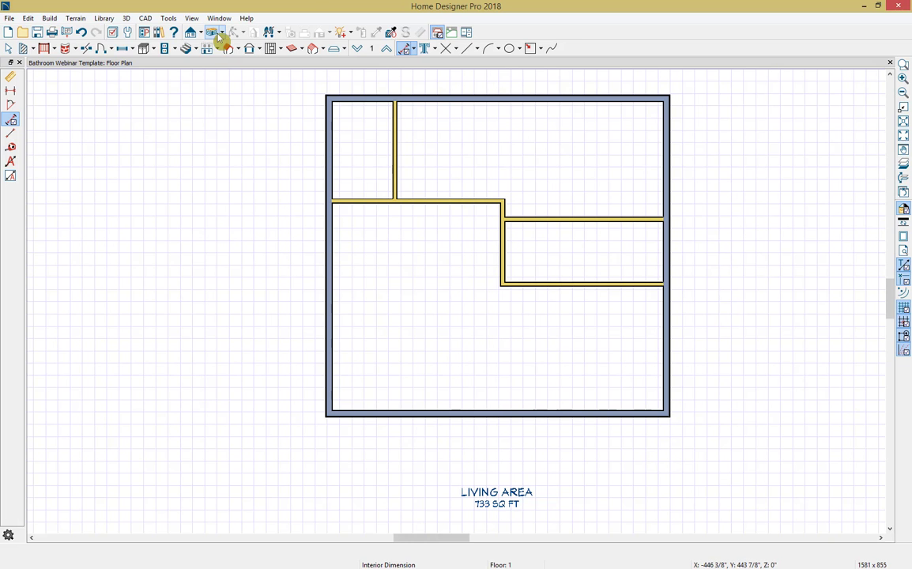
drag(406, 207, 470, 311)
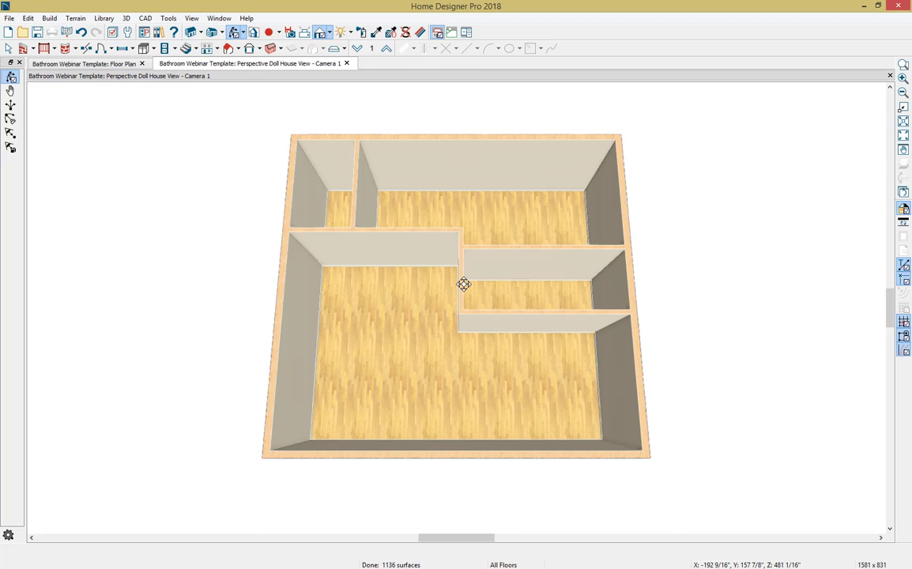
key(shift+F4)
scroll(747, 143, up, 2)
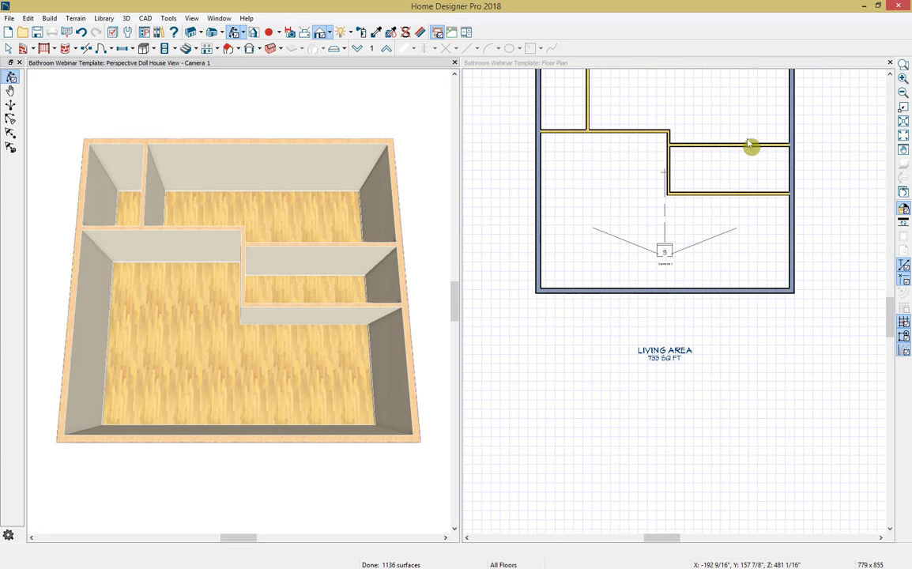
middle_drag(751, 146, 742, 230)
scroll(739, 227, up, 2)
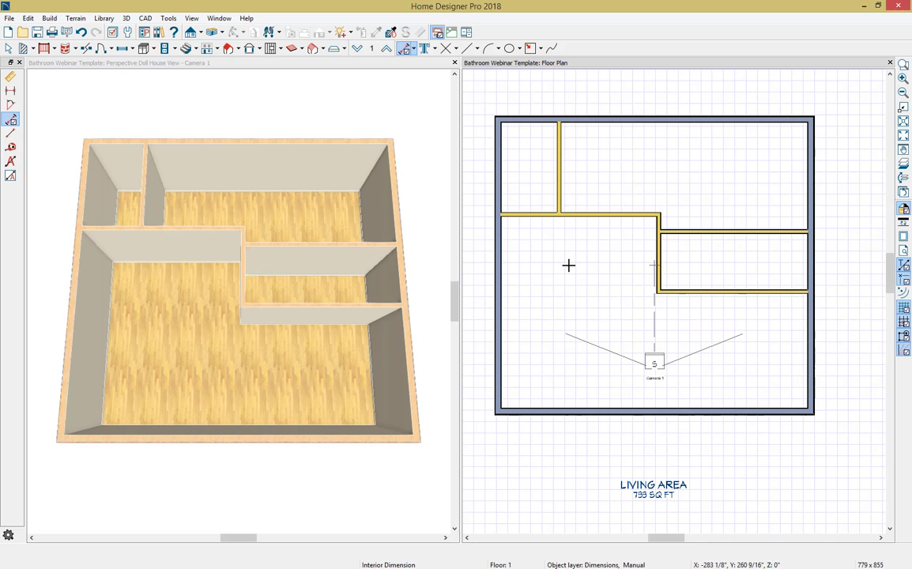
Step: Open the specification of the large upper-right room and set its room type to Master Bath
key(space)
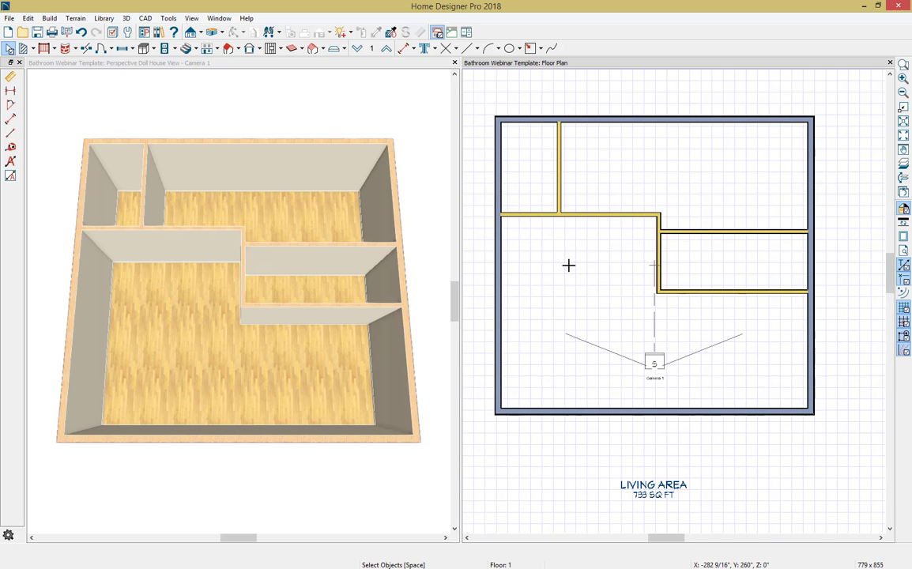
click(611, 184)
double_click(611, 184)
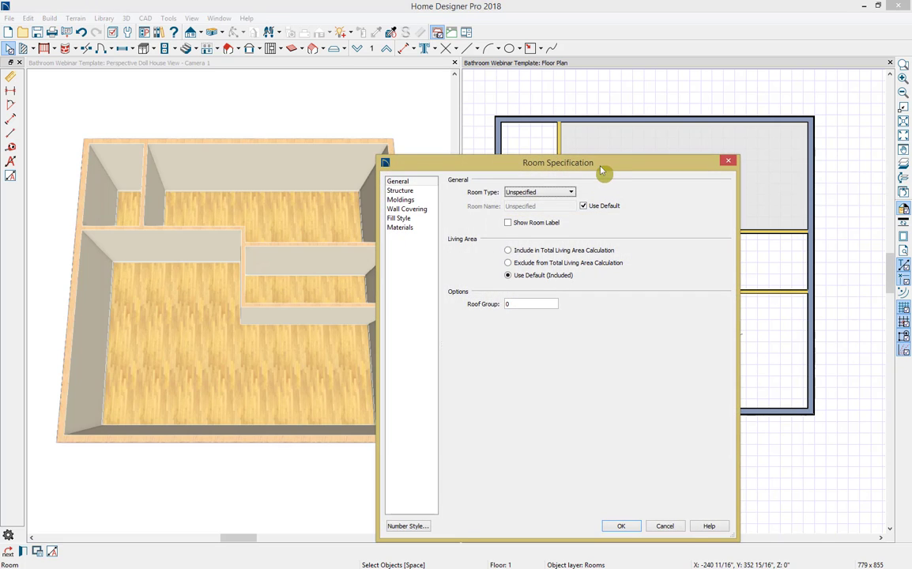
drag(594, 166, 589, 75)
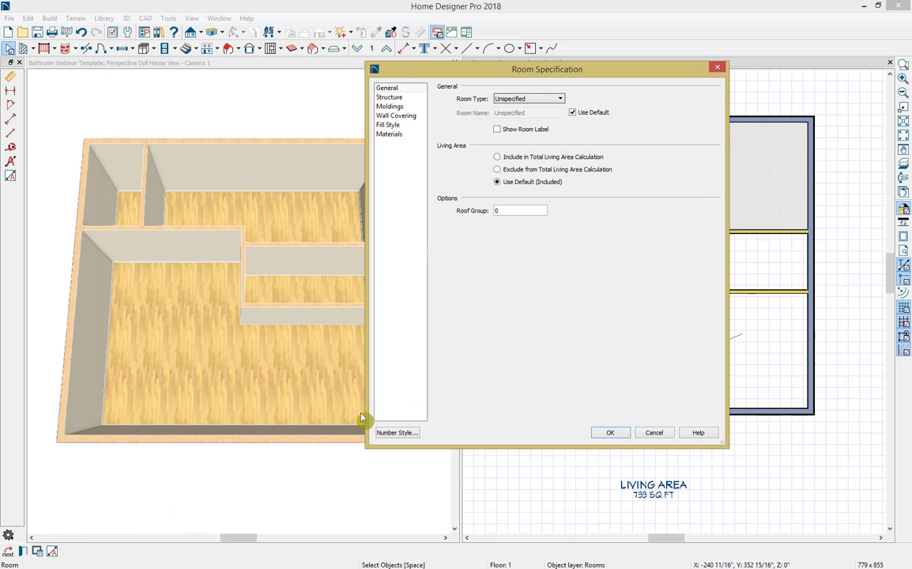
click(558, 100)
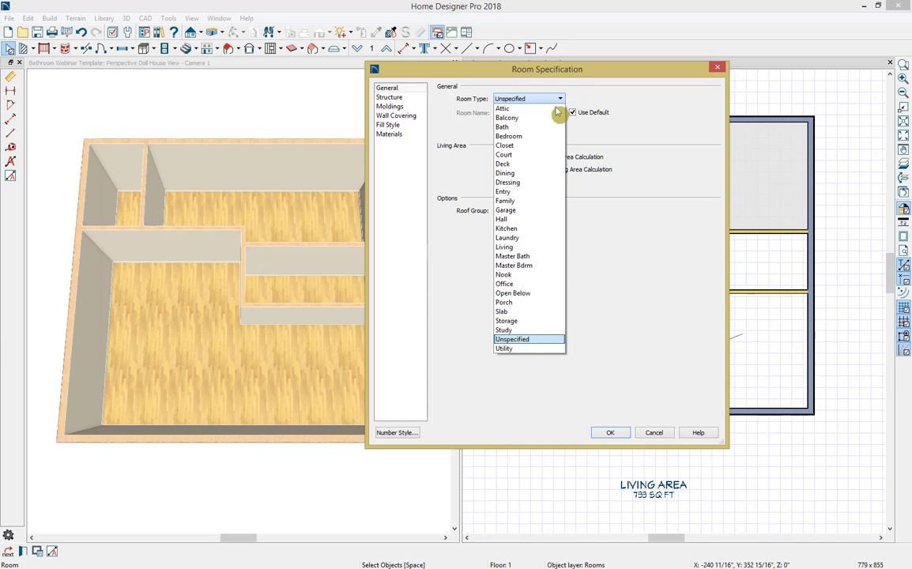
click(531, 256)
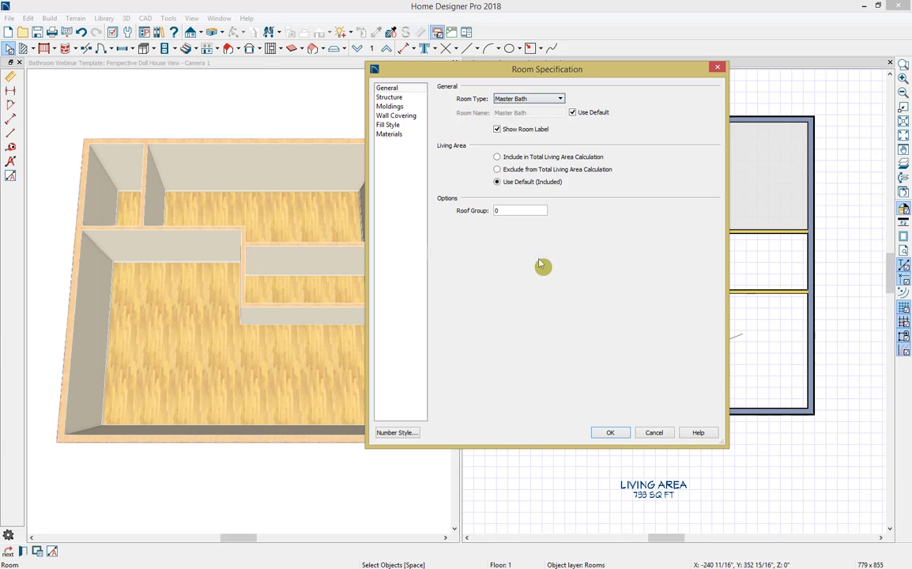
Step: Set the rough ceiling height of the large master bath to 120 inches
click(419, 99)
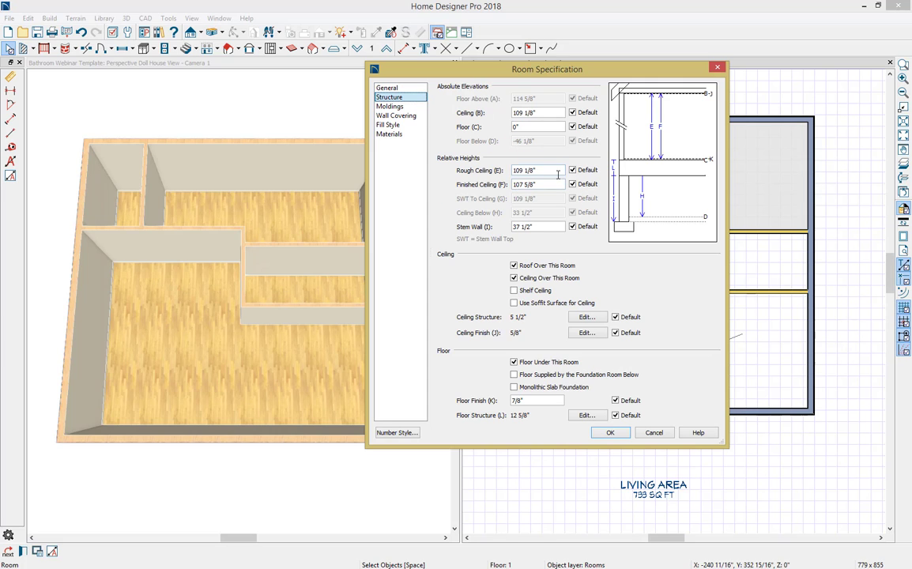
double_click(512, 172)
text(120)
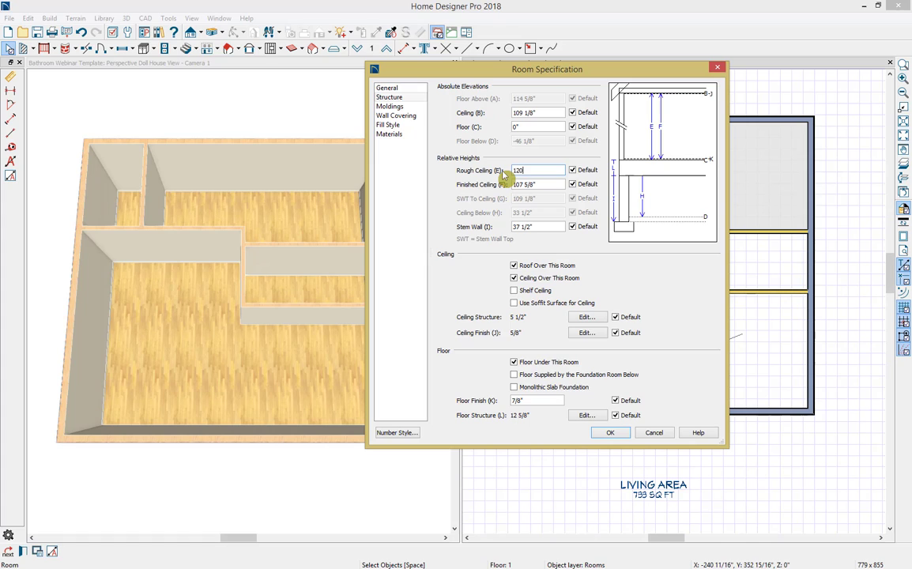
key(Tab)
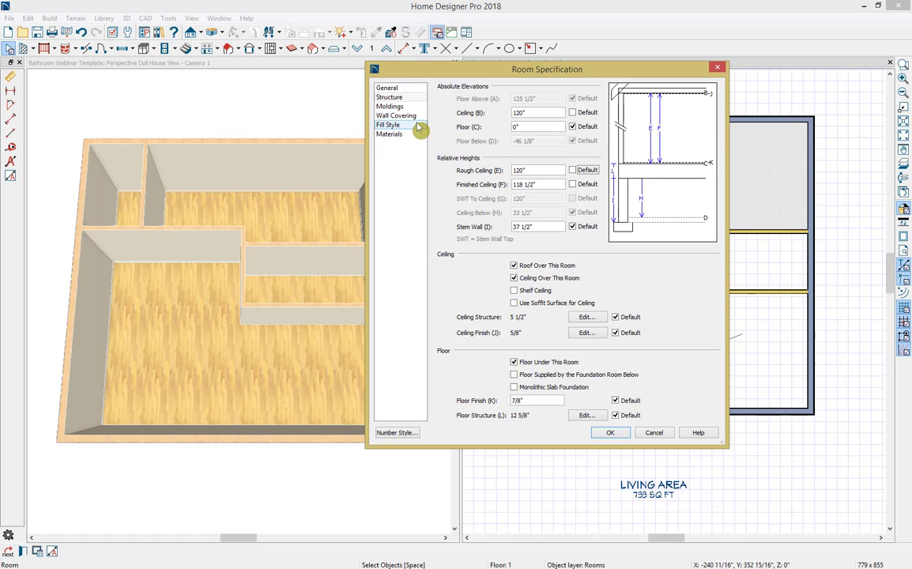
Step: Override the floor default moldings, delete the default base molding, and apply the room specification after reviewing its wall covering, fill style and materials
click(395, 106)
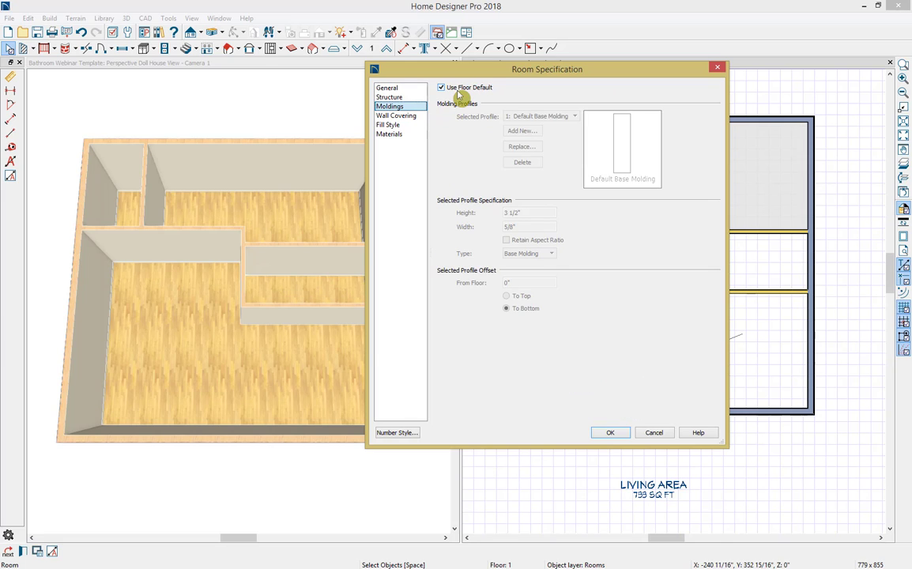
click(459, 89)
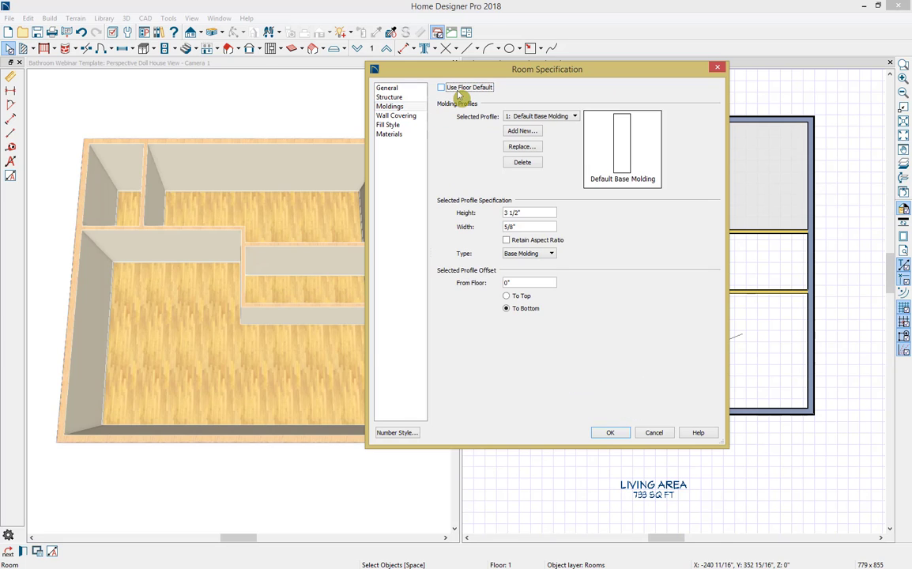
click(519, 163)
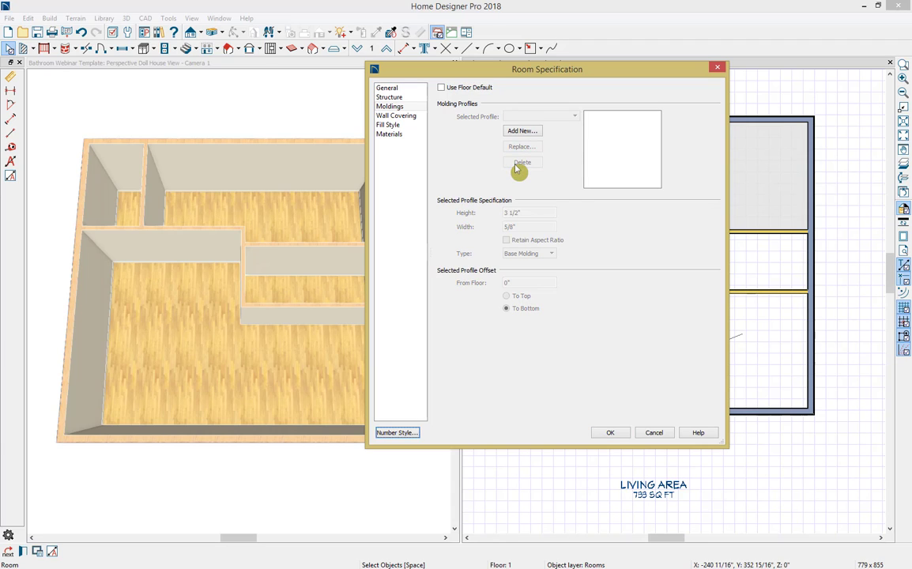
click(419, 118)
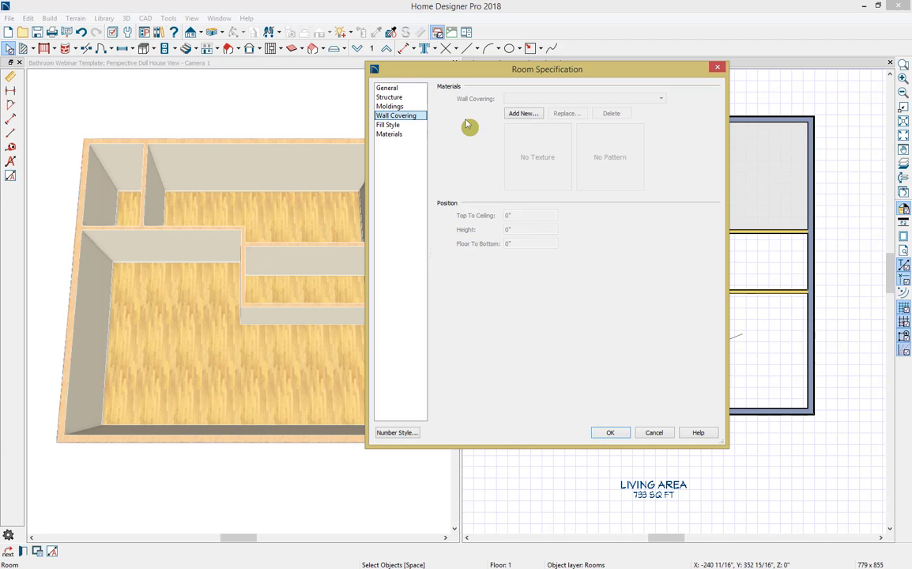
click(417, 127)
click(416, 135)
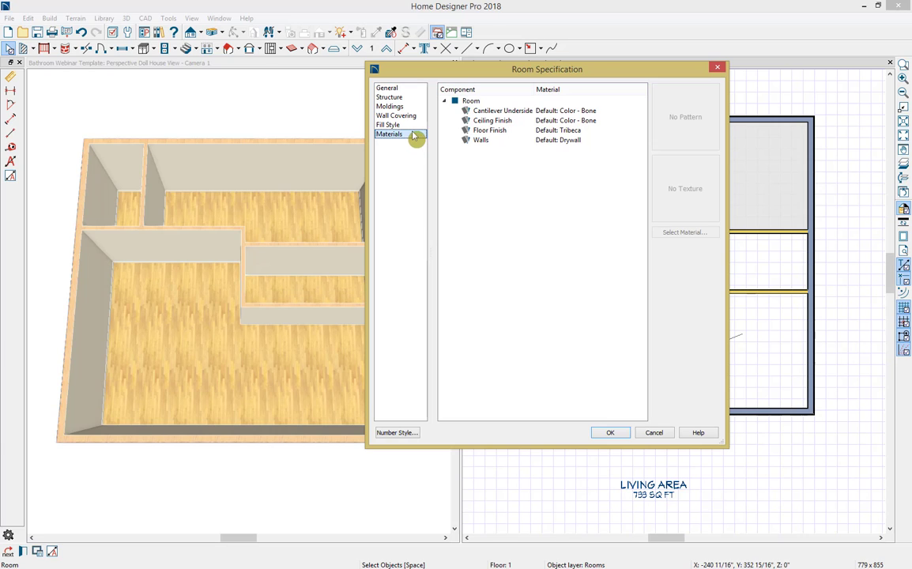
click(410, 92)
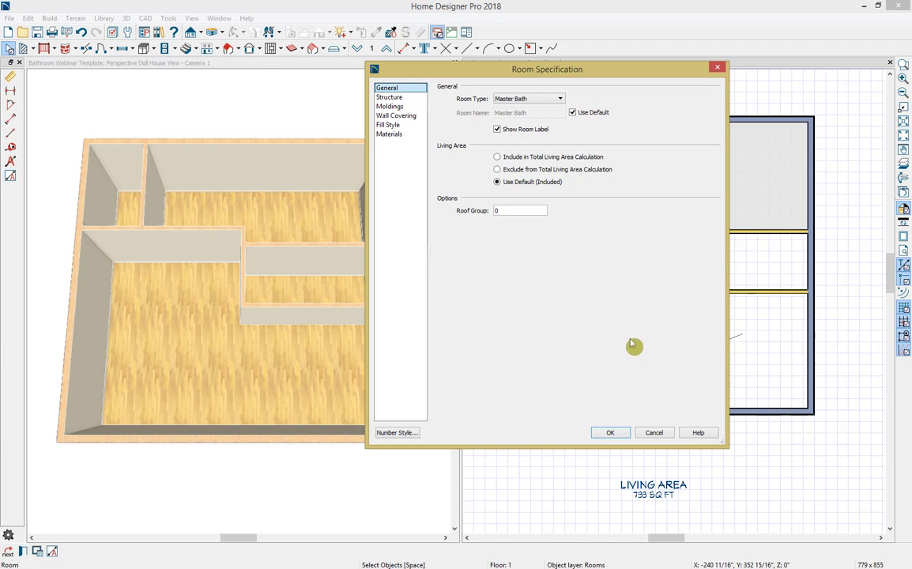
click(620, 433)
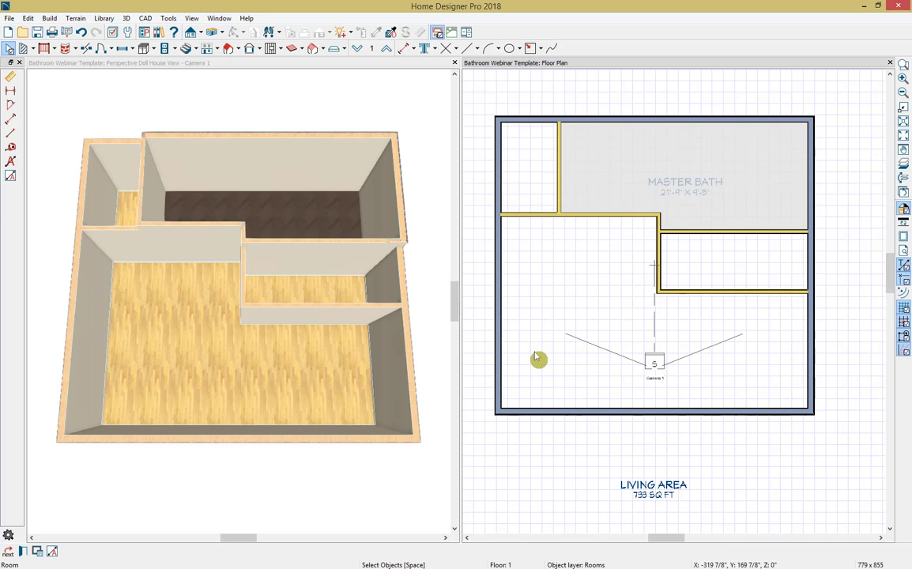
Step: Make the small upper-left room a Master Bath with a rough ceiling height of 120 inches
double_click(534, 180)
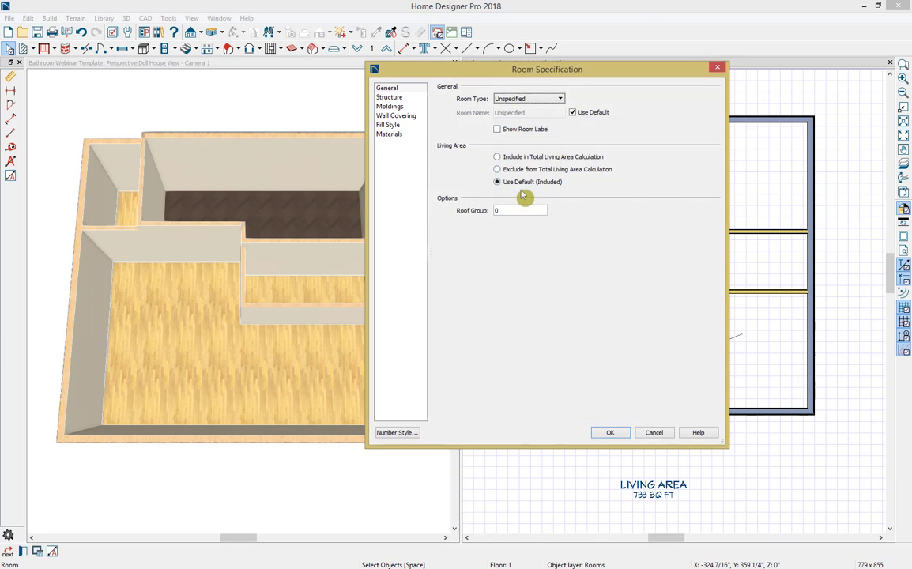
click(549, 99)
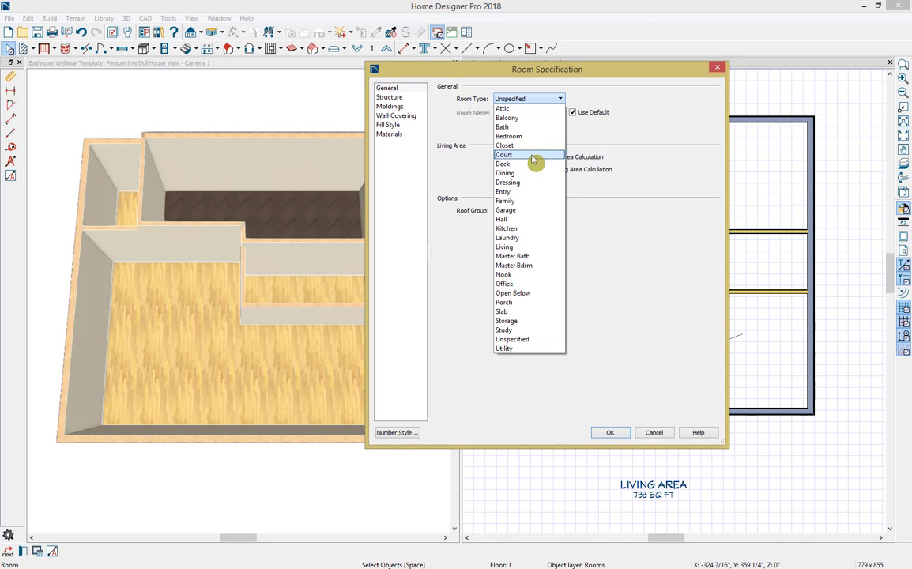
click(531, 256)
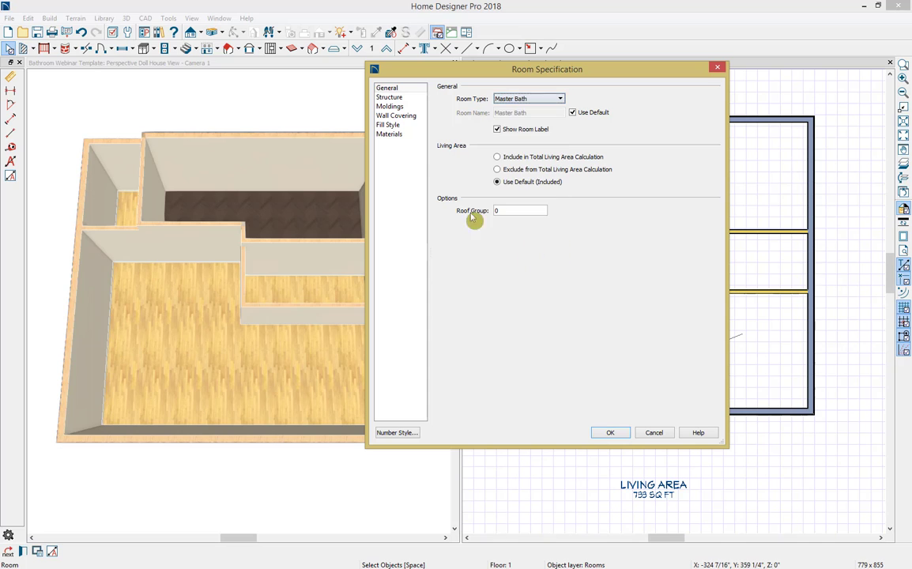
click(391, 97)
click(506, 171)
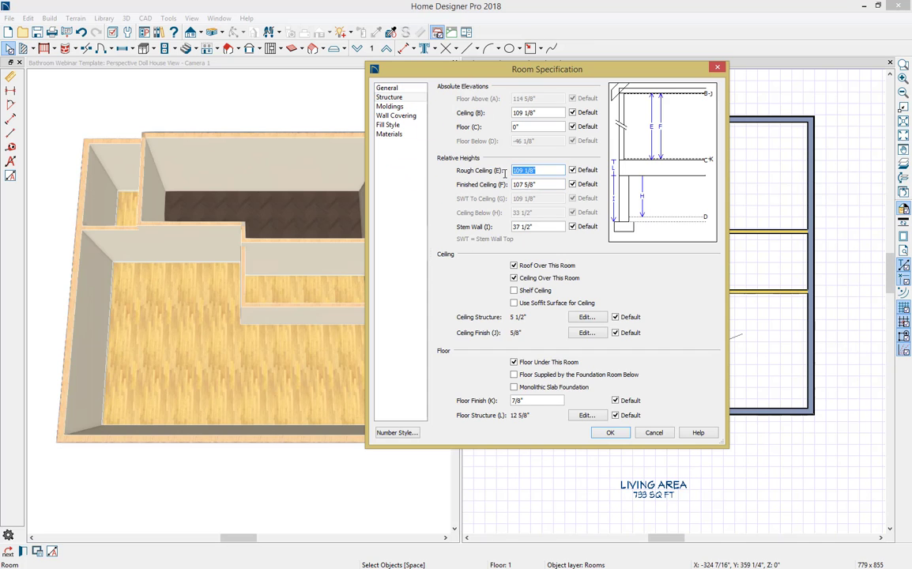
text(120)
key(Tab)
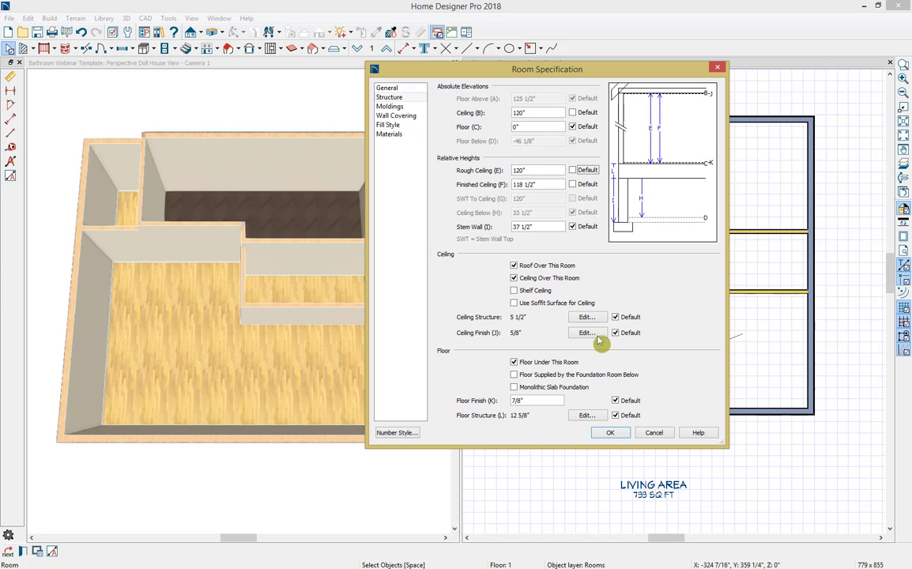
click(602, 435)
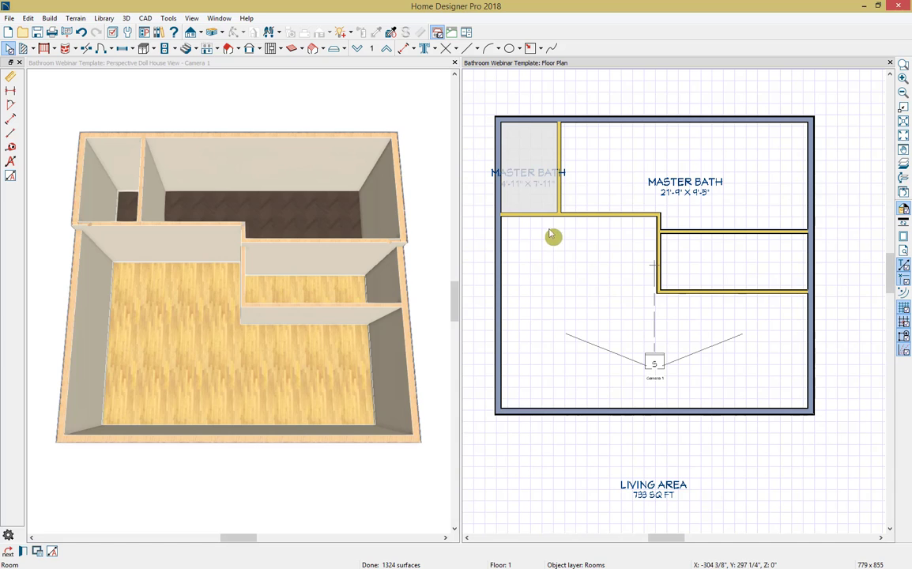
click(536, 180)
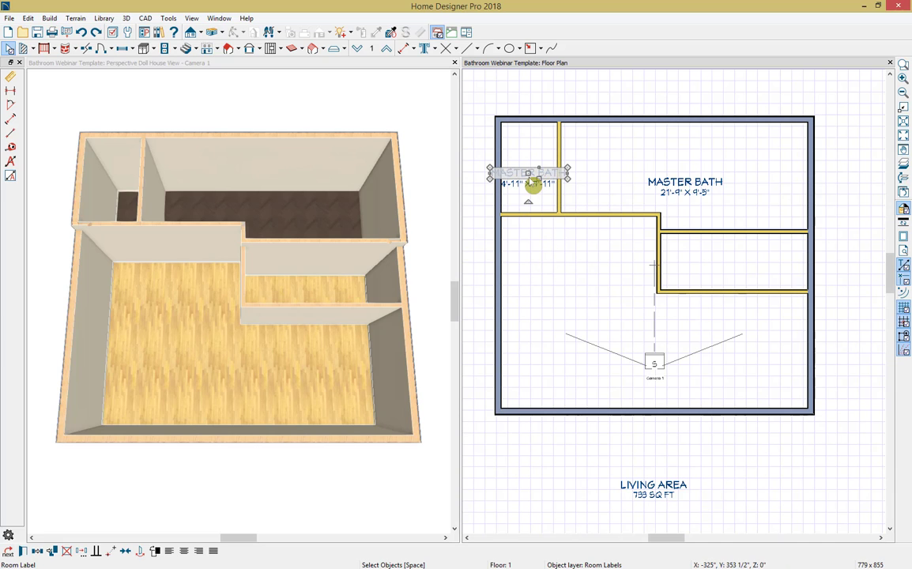
Step: Assign the Master Bdrm room type to the large lower room
double_click(585, 280)
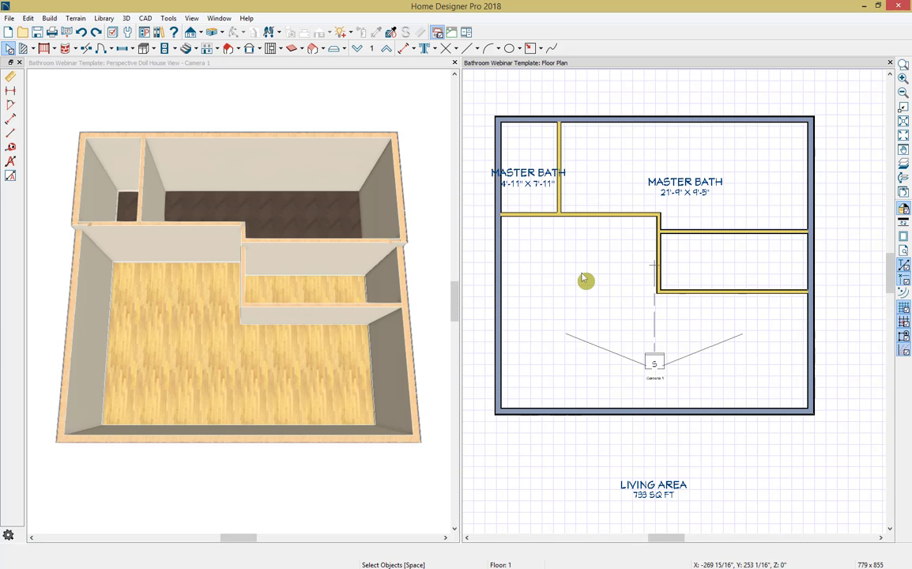
click(524, 99)
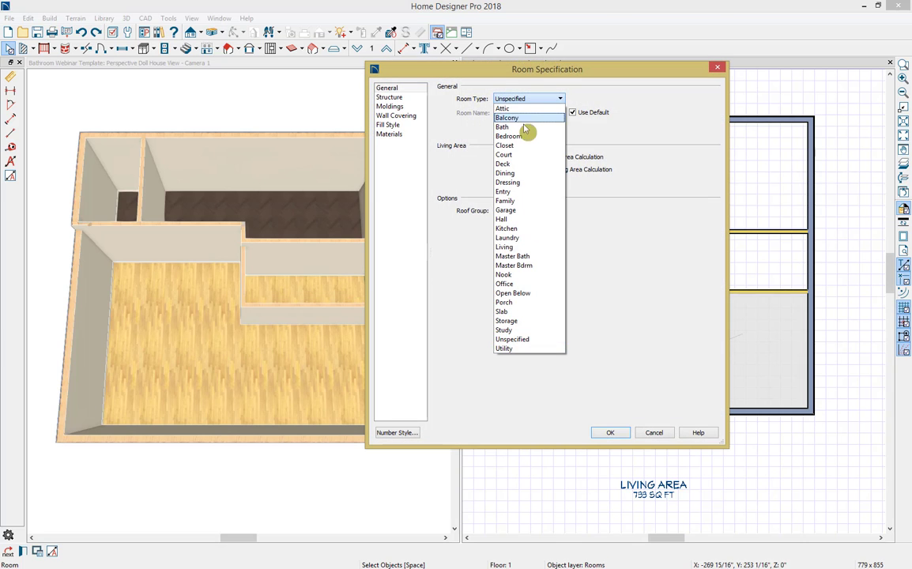
click(531, 265)
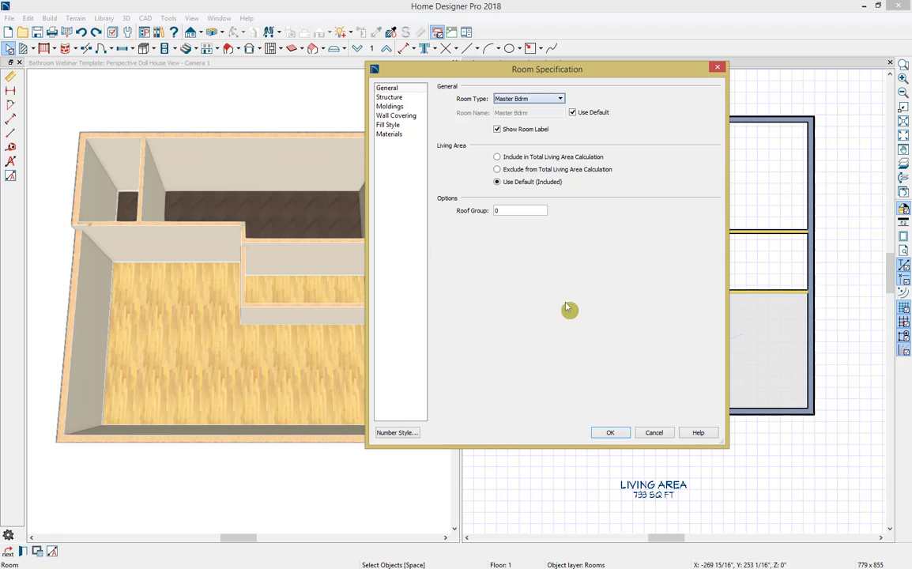
click(610, 432)
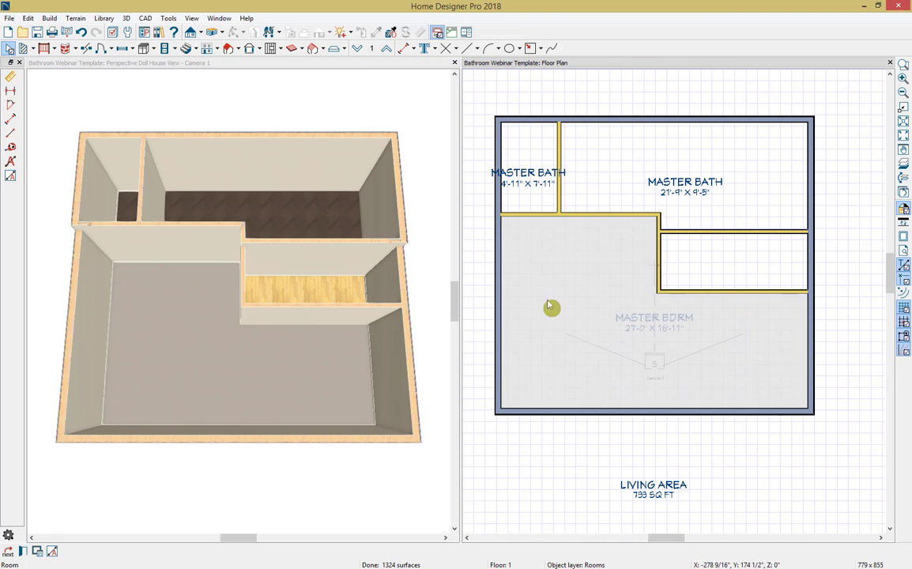
Step: Assign the Closet room type to the small room enclosed along the right exterior wall
double_click(685, 274)
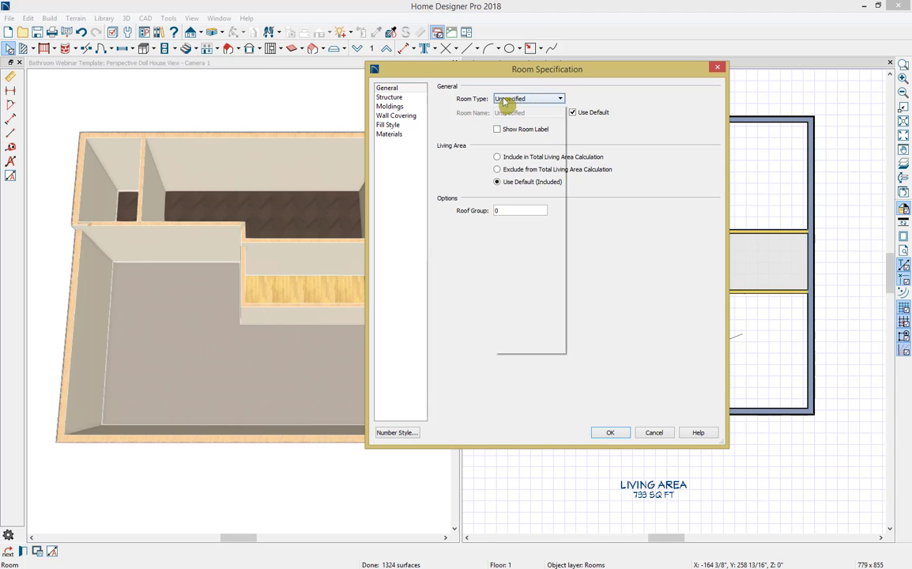
click(507, 99)
click(524, 147)
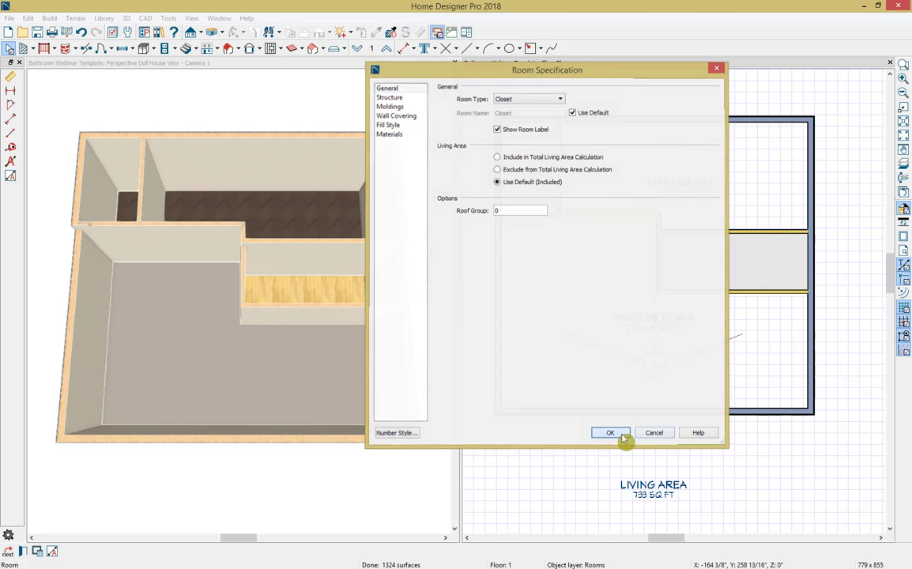
click(624, 434)
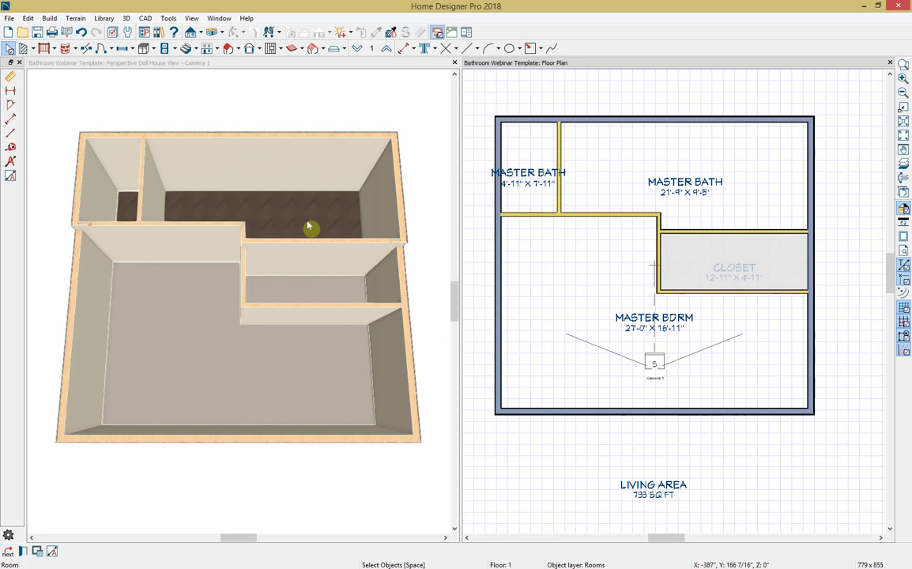
Step: Turn off the display of the Room Labels layer in the floor plan
click(113, 32)
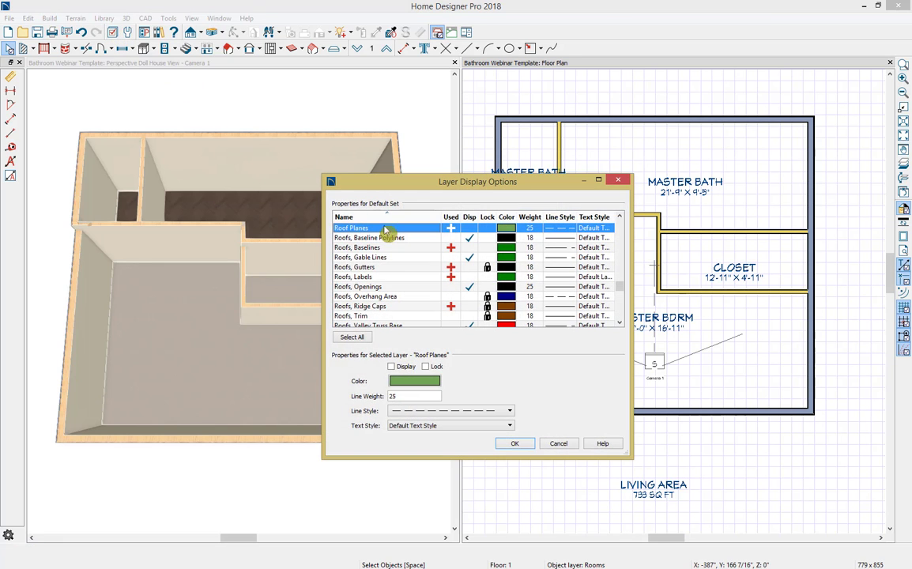
click(400, 258)
text(room)
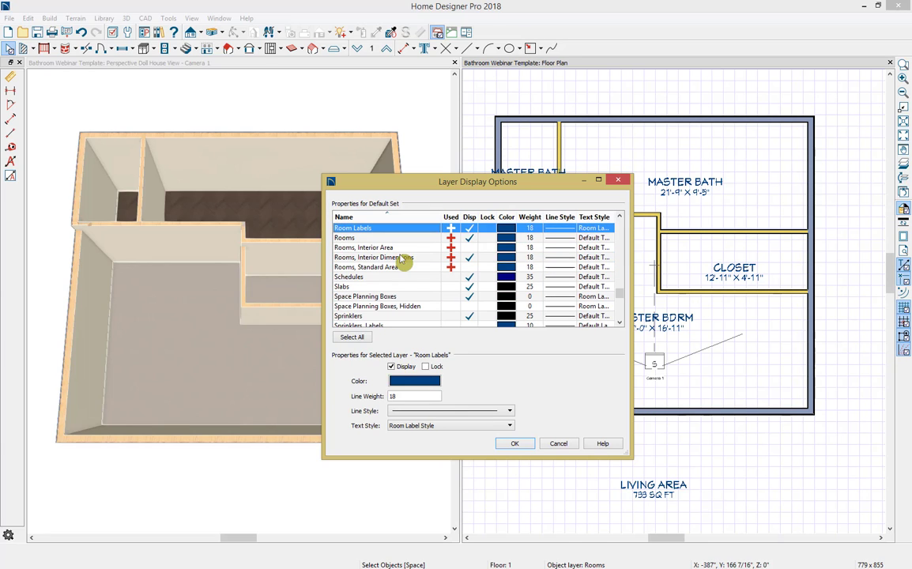
click(469, 229)
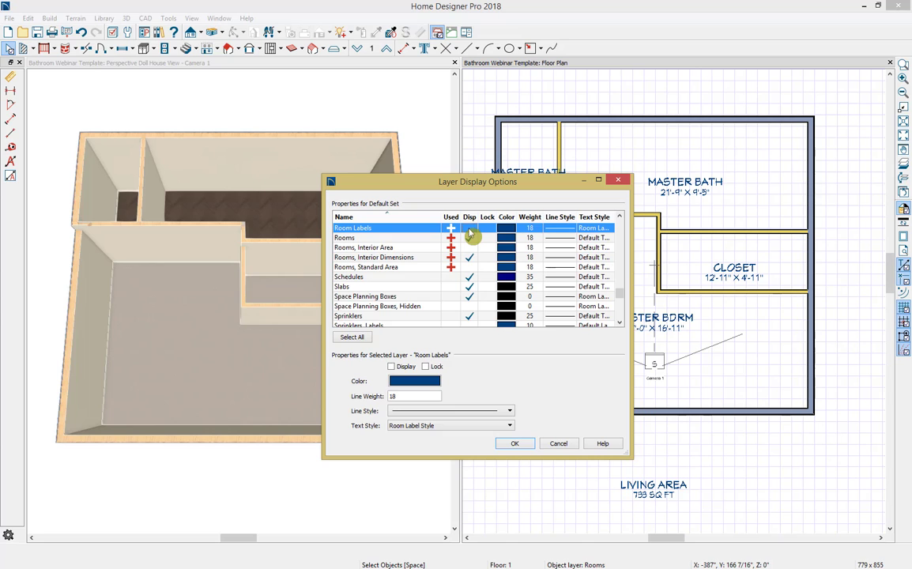
click(529, 443)
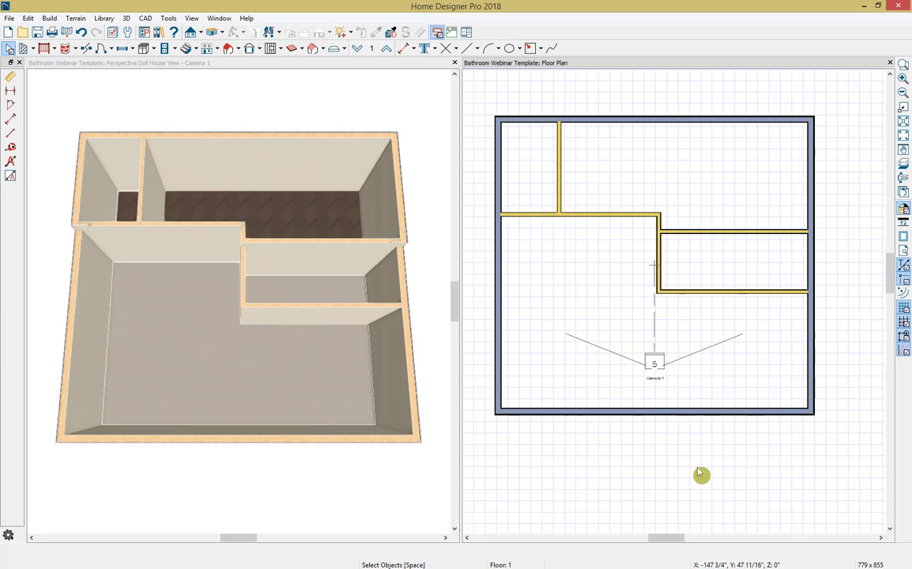
Step: Place a hinged door in the closet's left wall, opening into the closet from the master bedroom
click(116, 50)
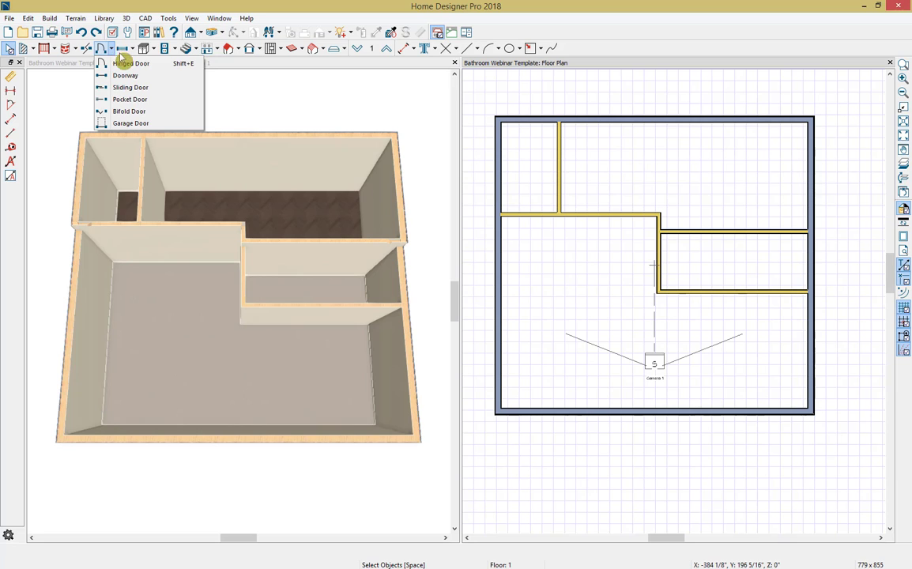
click(129, 61)
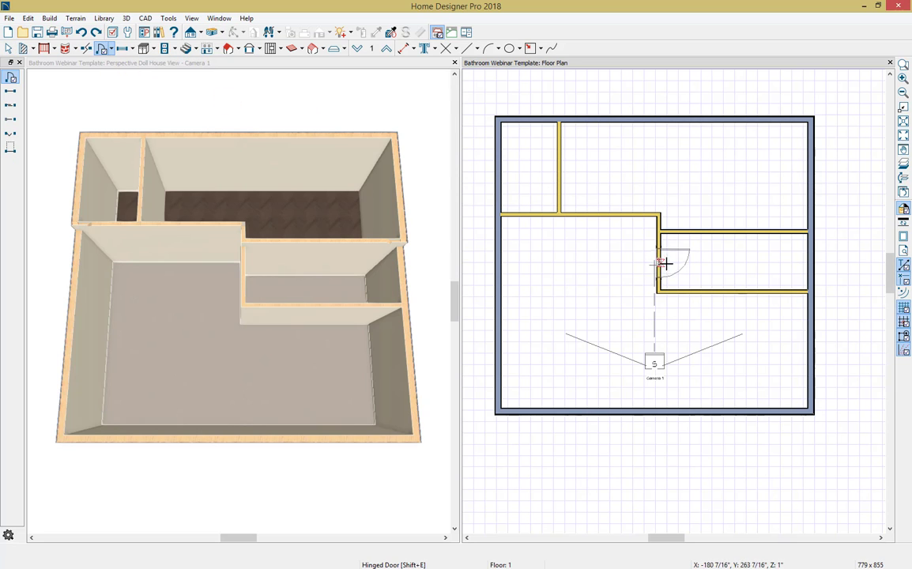
click(666, 266)
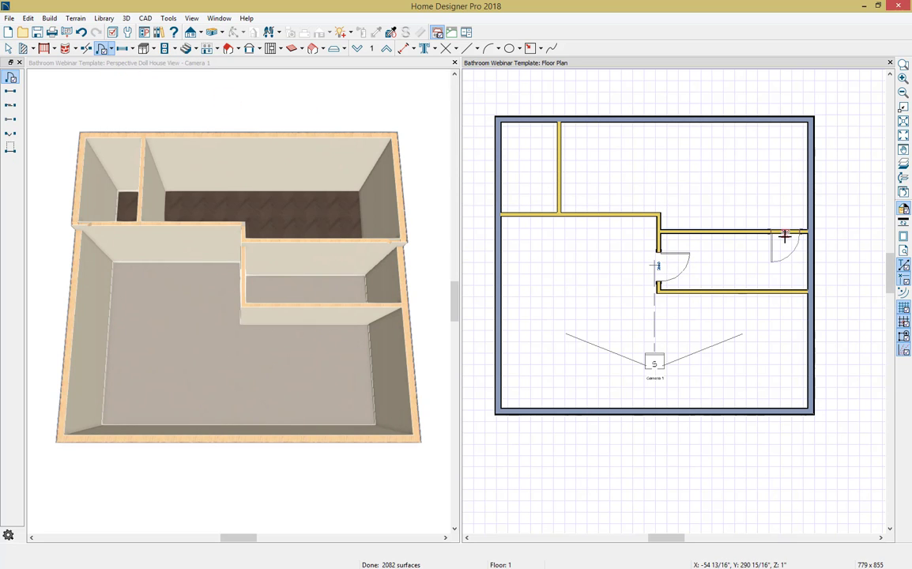
Step: Place a hinged door in the closet's upper wall near the right exterior wall, swinging into the closet
click(784, 234)
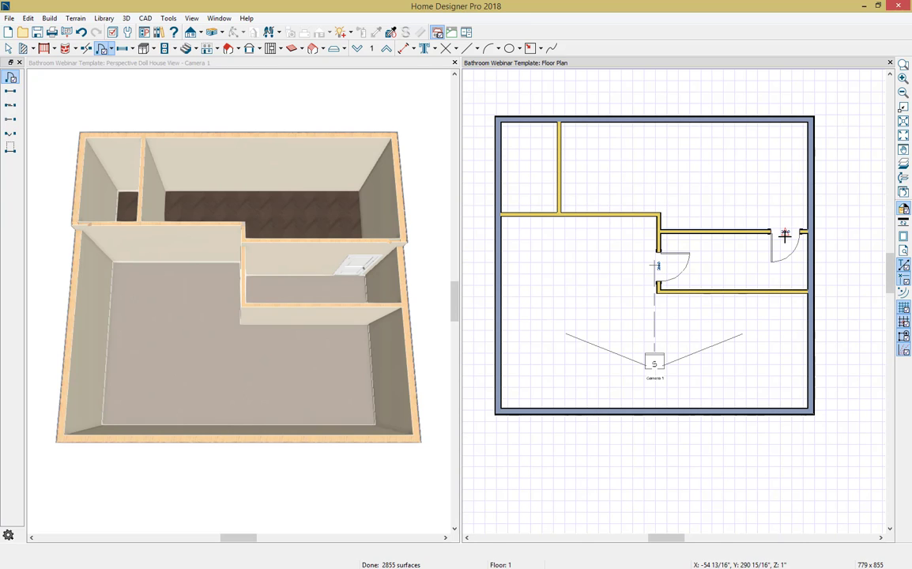
key(space)
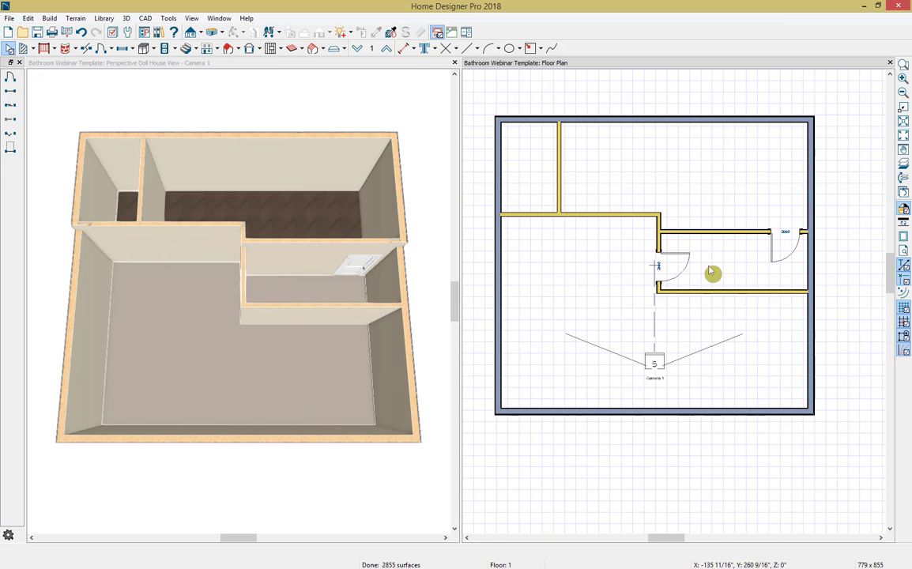
Step: Flip the closet's left-wall door so it hinges on the lower jamb, still swinging inward, and center it along the closet wall
click(657, 269)
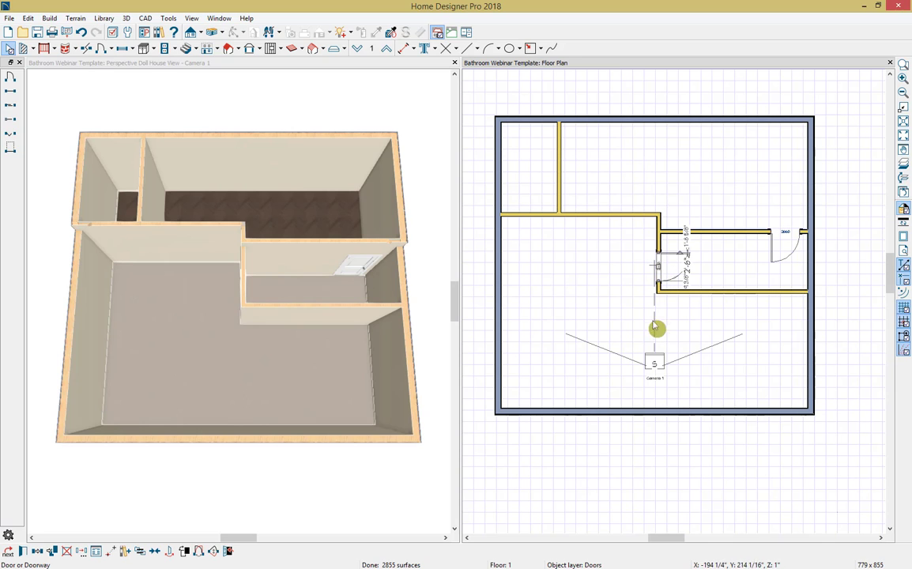
click(212, 554)
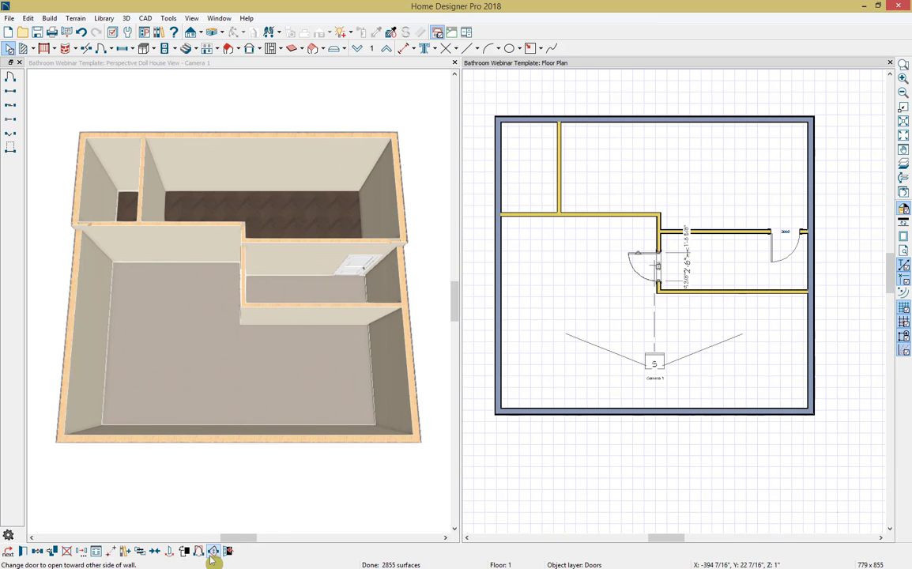
click(211, 555)
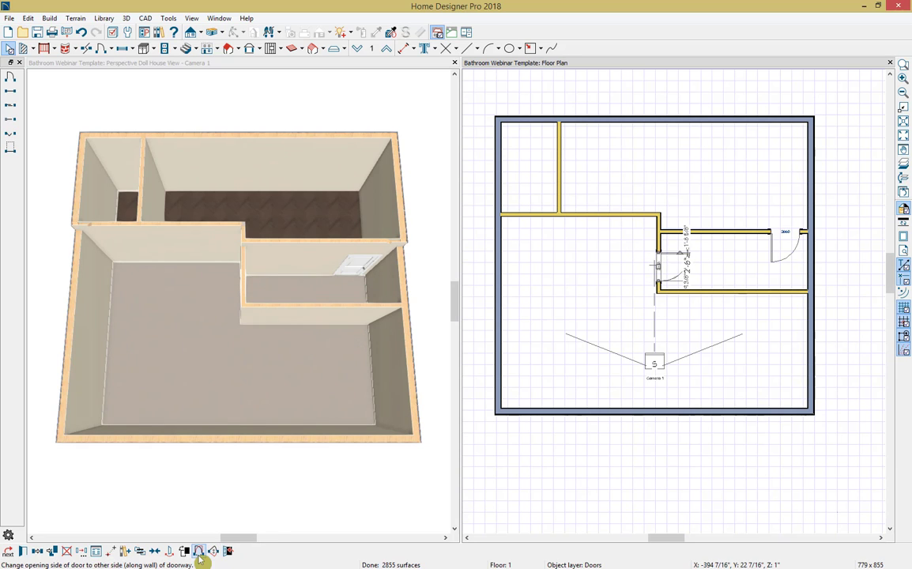
click(199, 552)
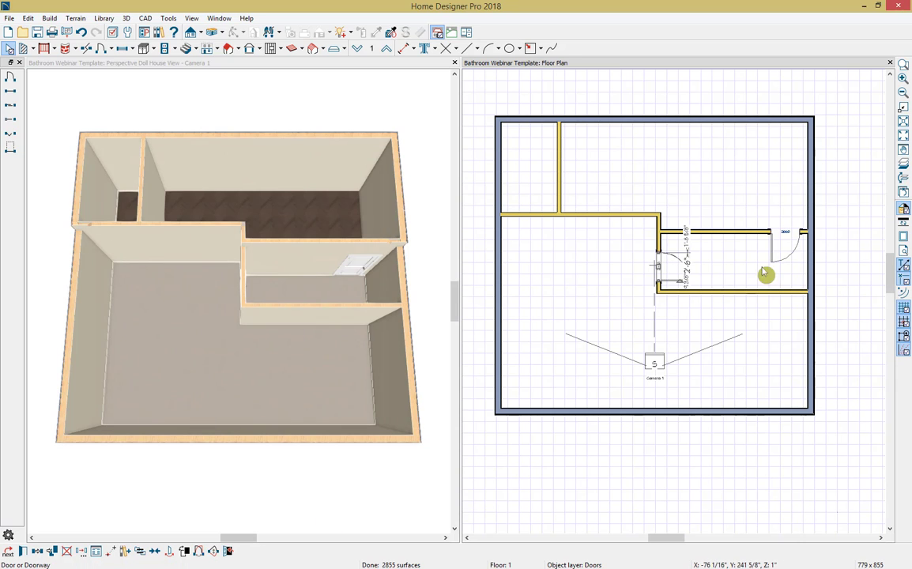
click(156, 553)
click(669, 271)
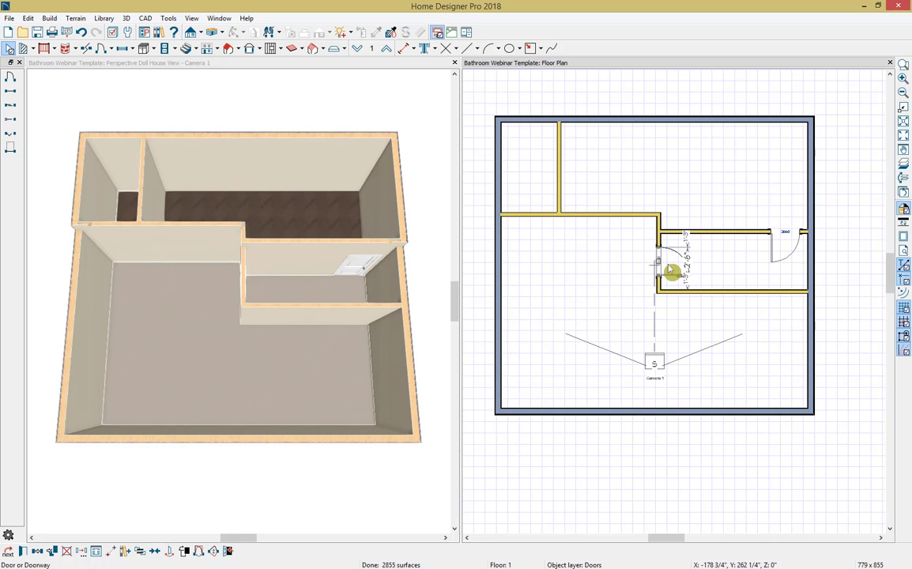
Step: Reverse the opening side of the closet's upper-wall door so it hinges on the jamb nearest the exterior wall
click(796, 235)
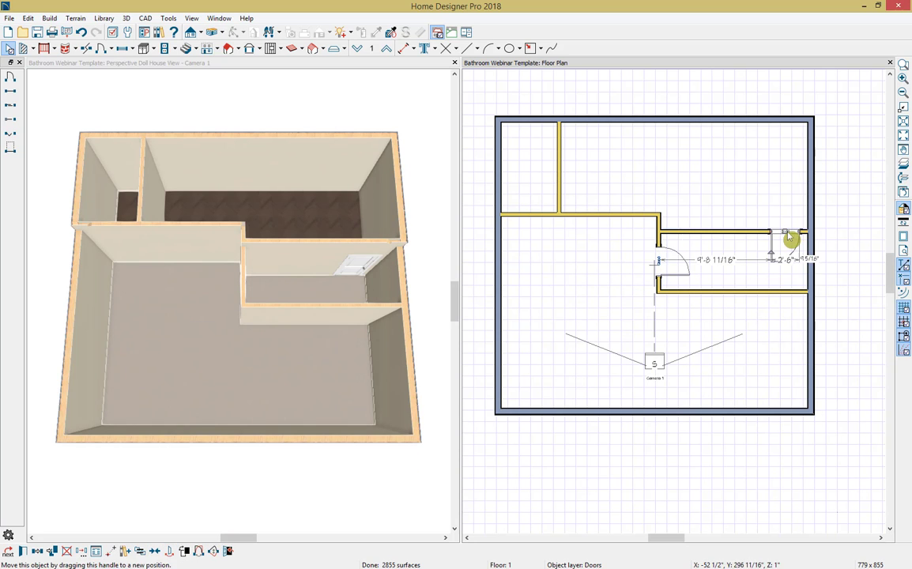
click(199, 552)
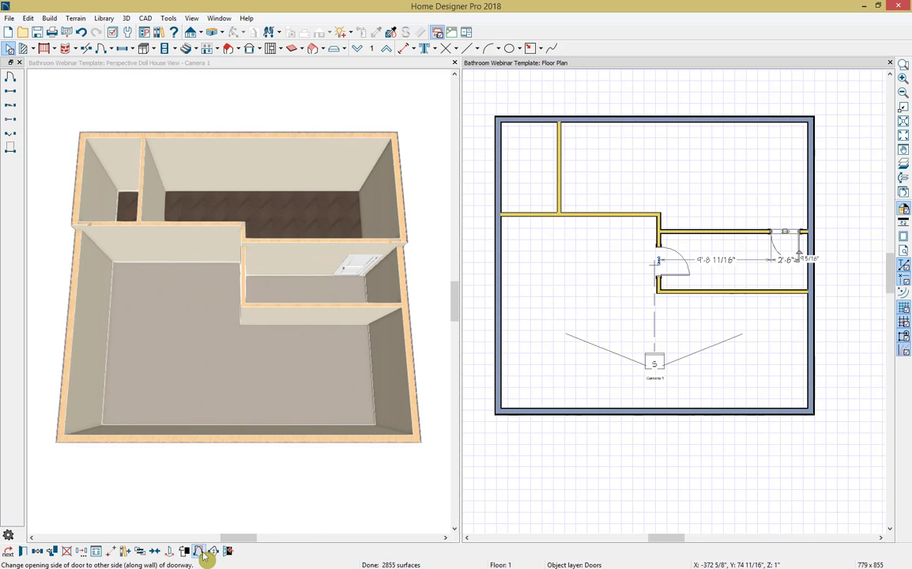
click(699, 357)
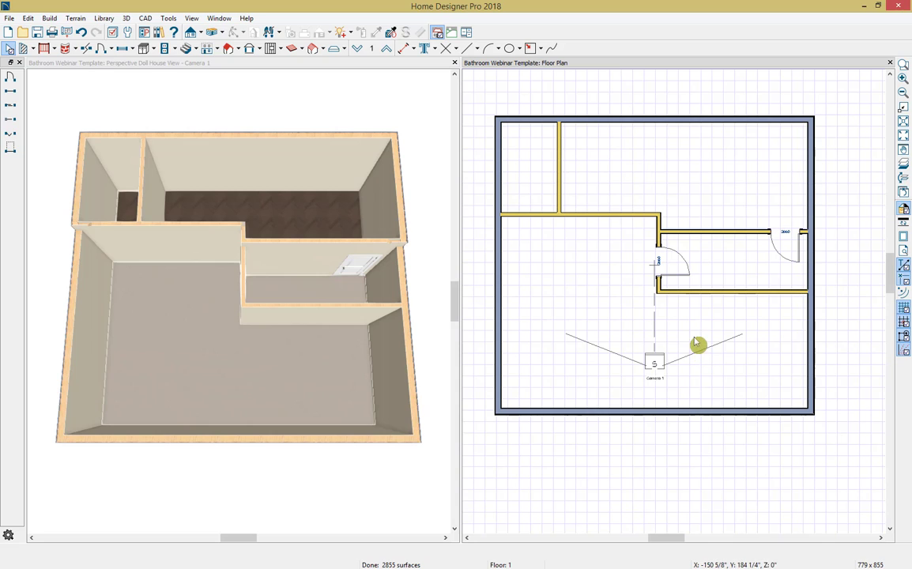
Step: Place a hinged door in the wall between bedroom and bathroom, just right of the small room's partition, swinging into the bathroom
click(11, 78)
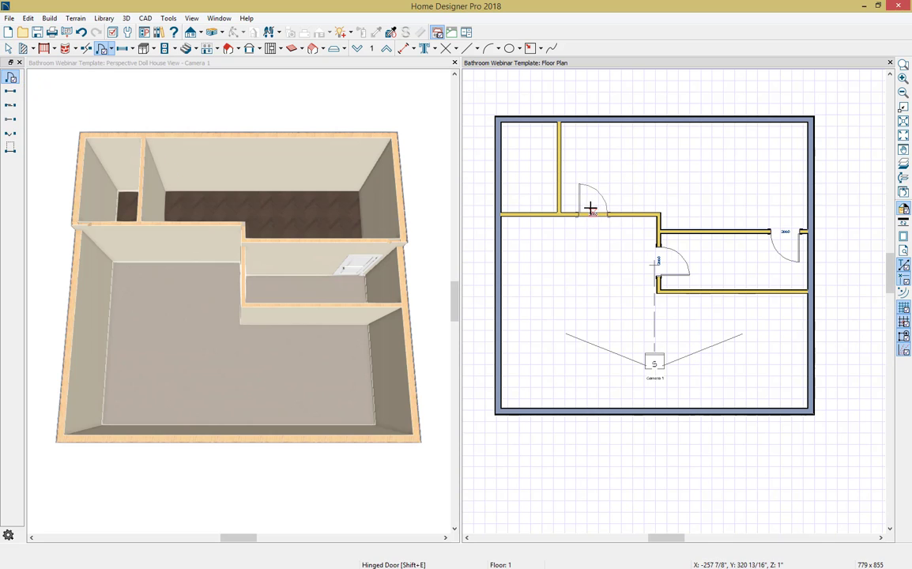
click(588, 207)
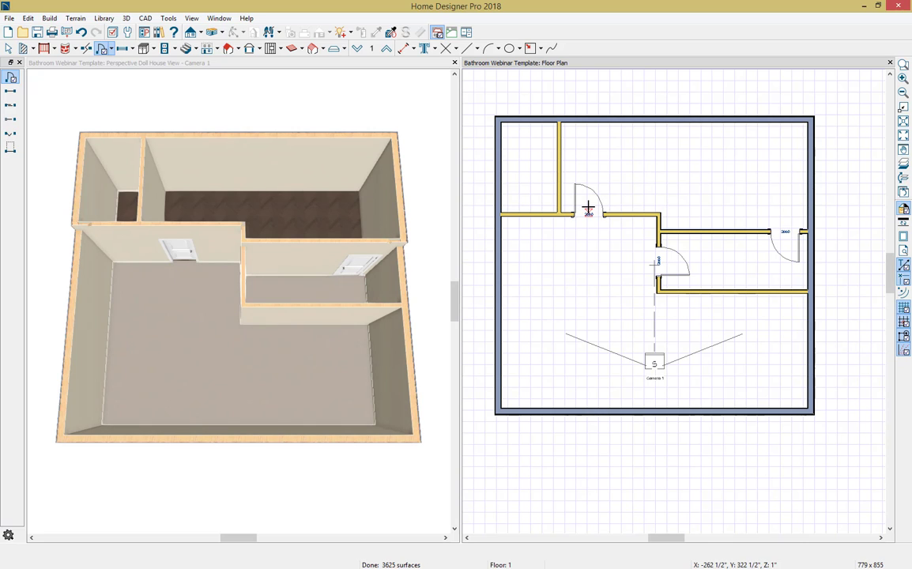
key(space)
Step: Widen the door between bedroom and bathroom toward the wall corner into a double door about 5 feet wide
click(588, 218)
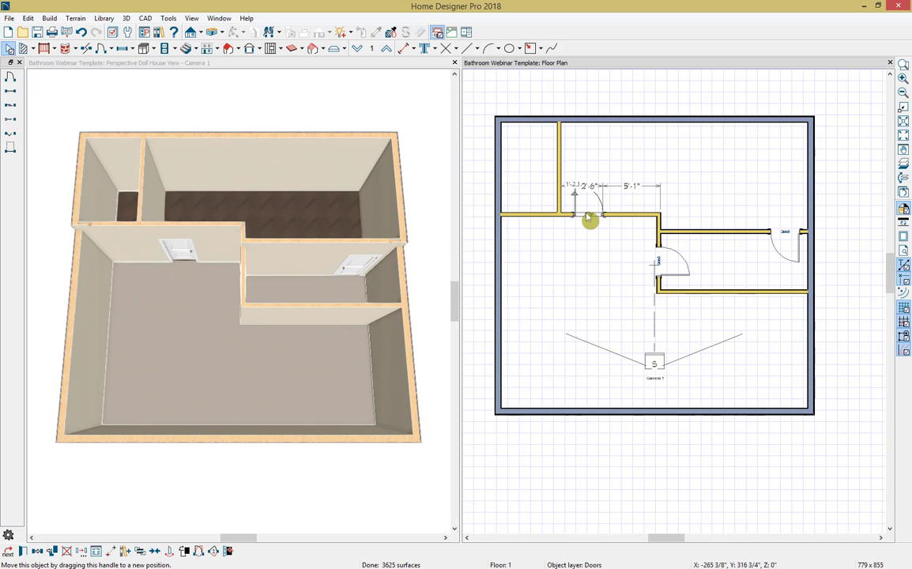
drag(603, 216, 626, 215)
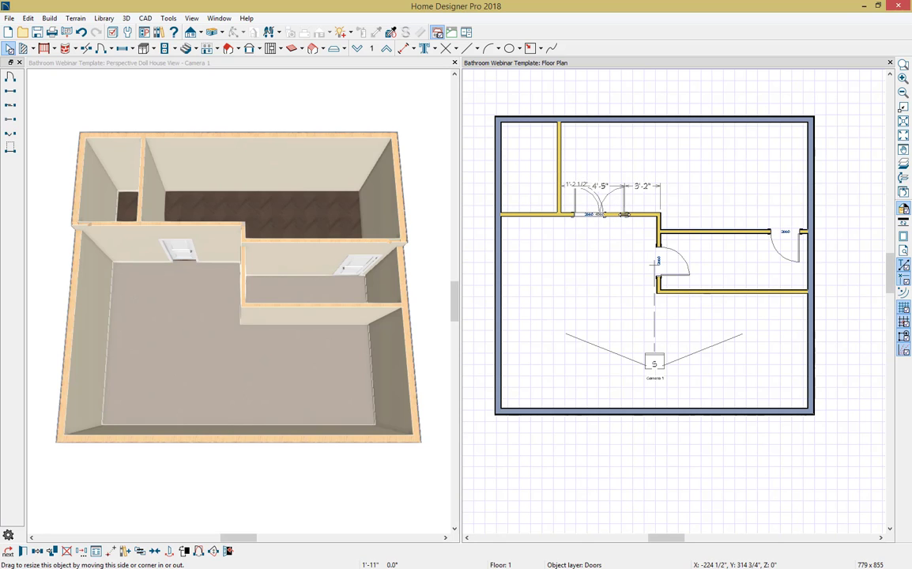
drag(626, 215, 626, 215)
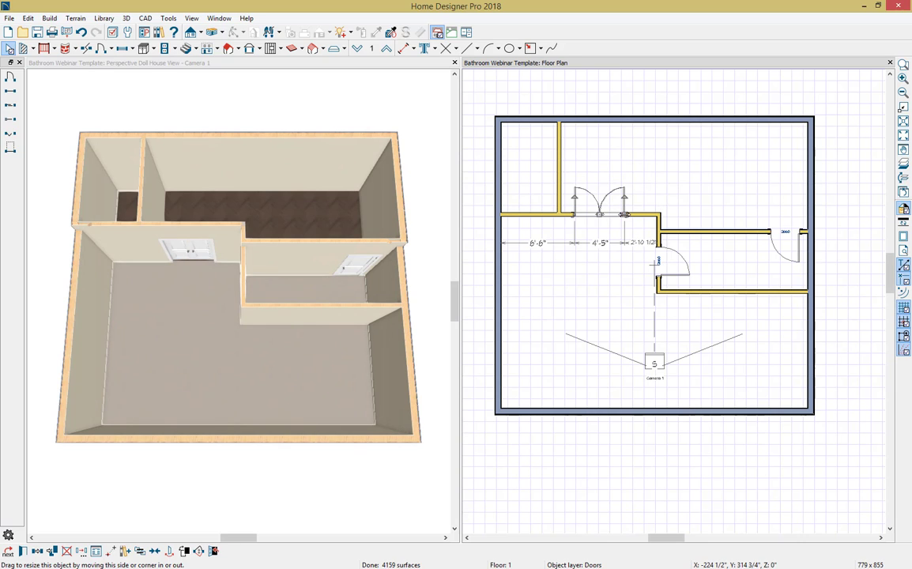
click(605, 214)
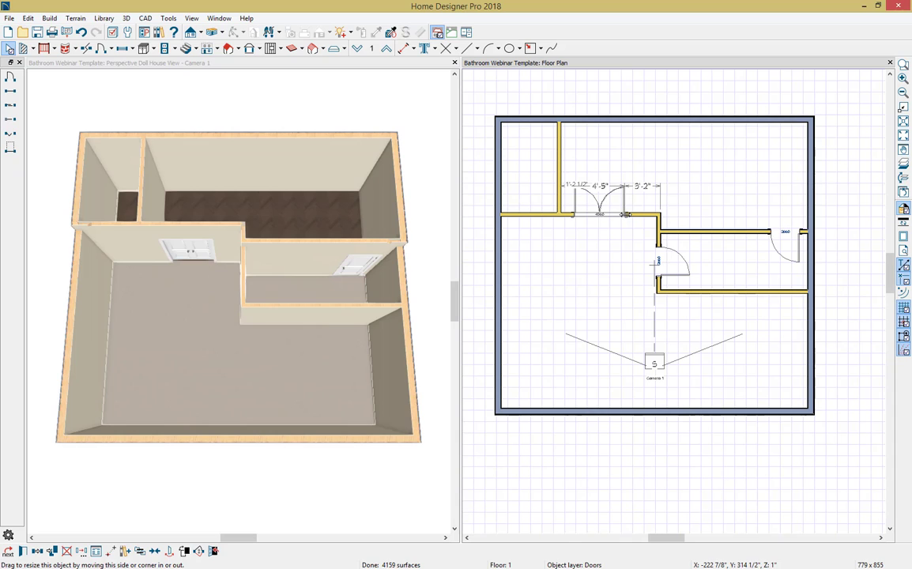
drag(626, 214, 634, 215)
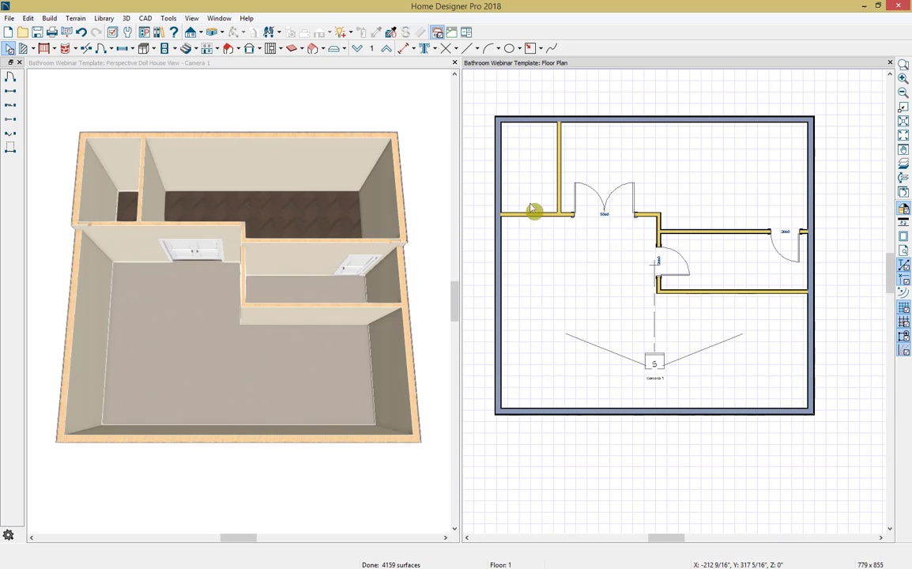
Step: Place a pocket door in the partition between the small upper-left room and the bathroom
click(12, 124)
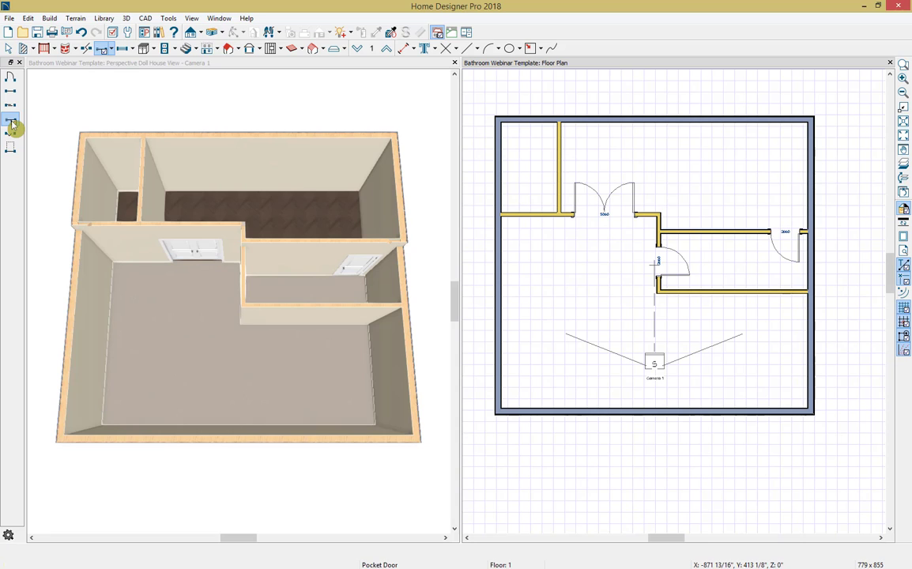
click(560, 166)
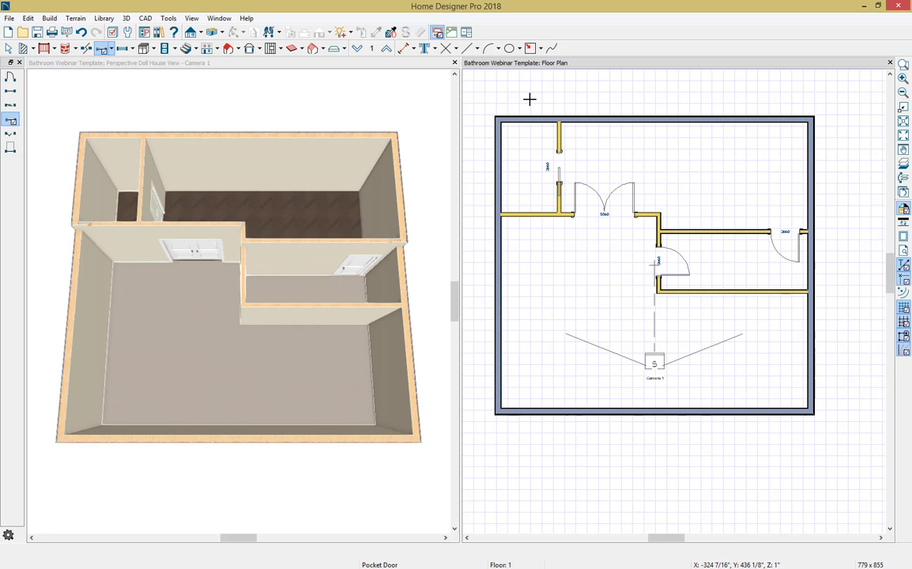
key(space)
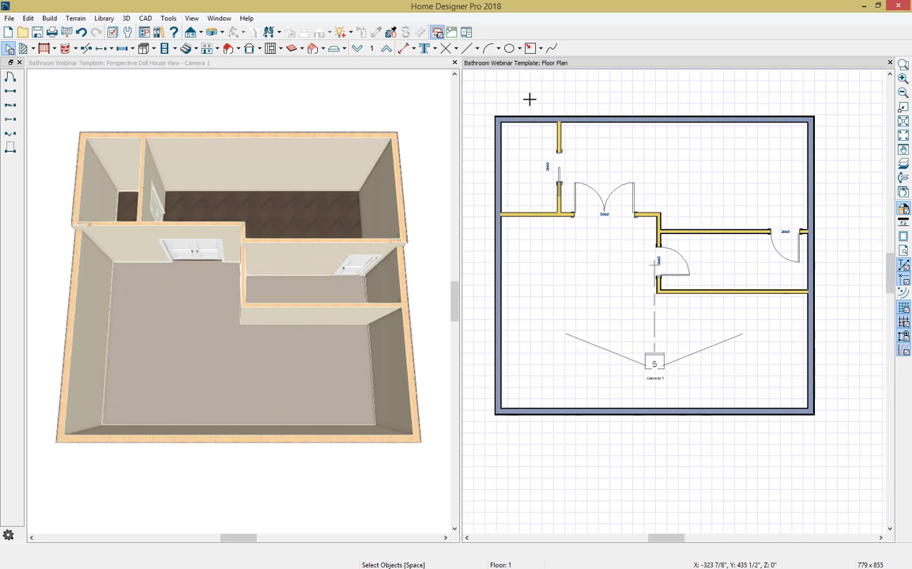
Step: Place a standard window in the bathroom's upper exterior wall, just right of the small room's partition
click(133, 50)
click(130, 63)
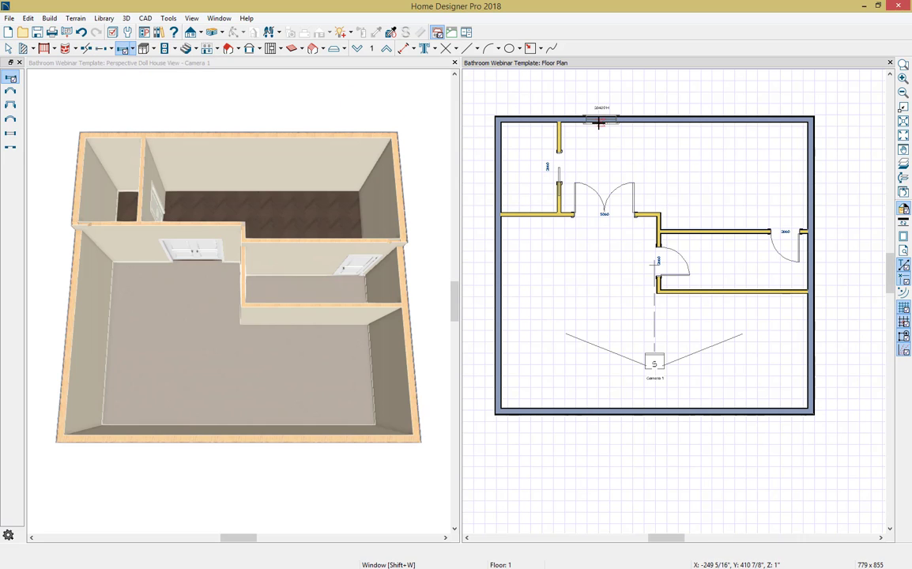
click(599, 120)
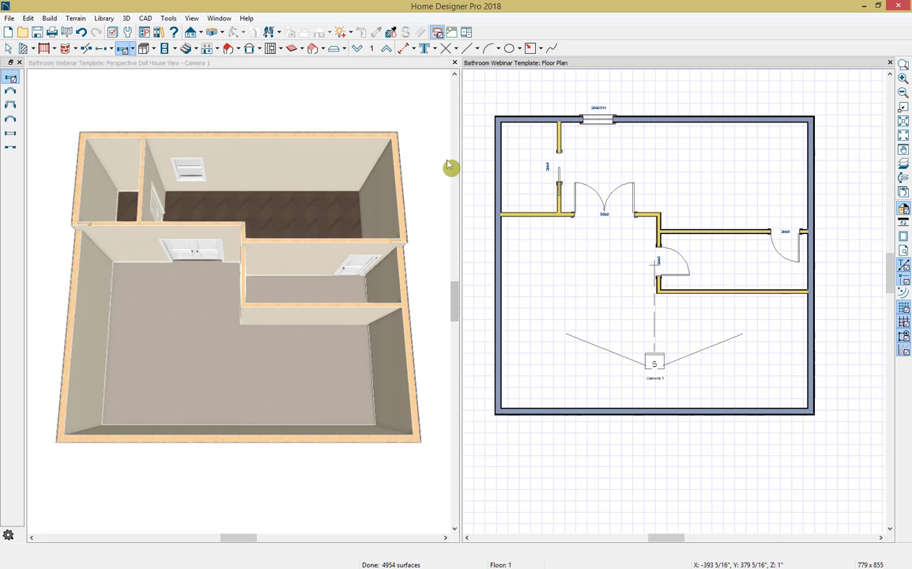
Step: Change the bathroom window's type to Fixed Glass and size it 30" wide by 16" high
scroll(259, 171, up, 4)
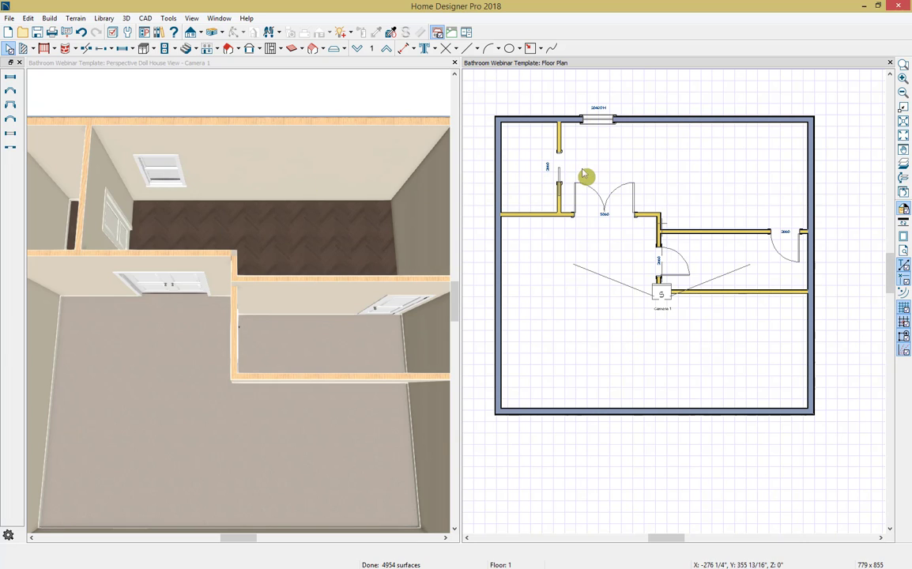
double_click(596, 119)
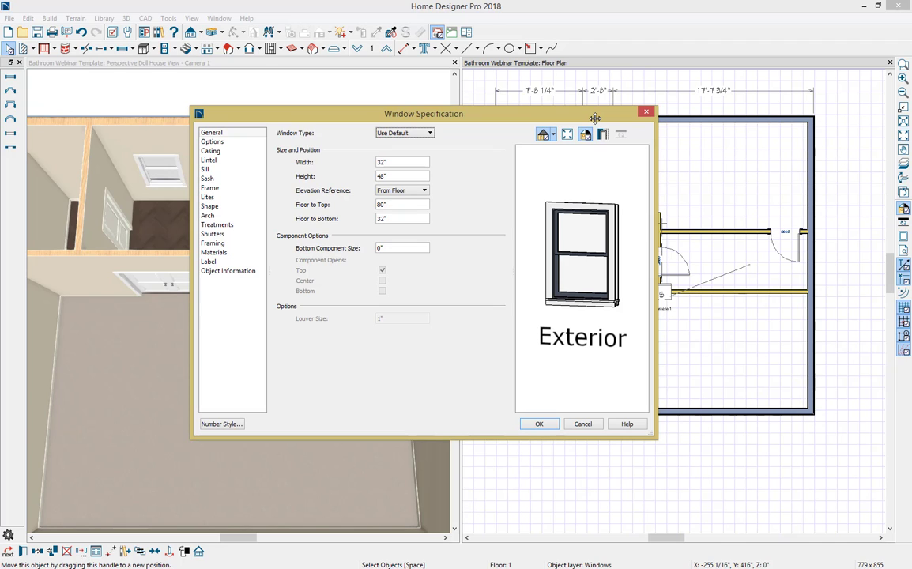
click(429, 133)
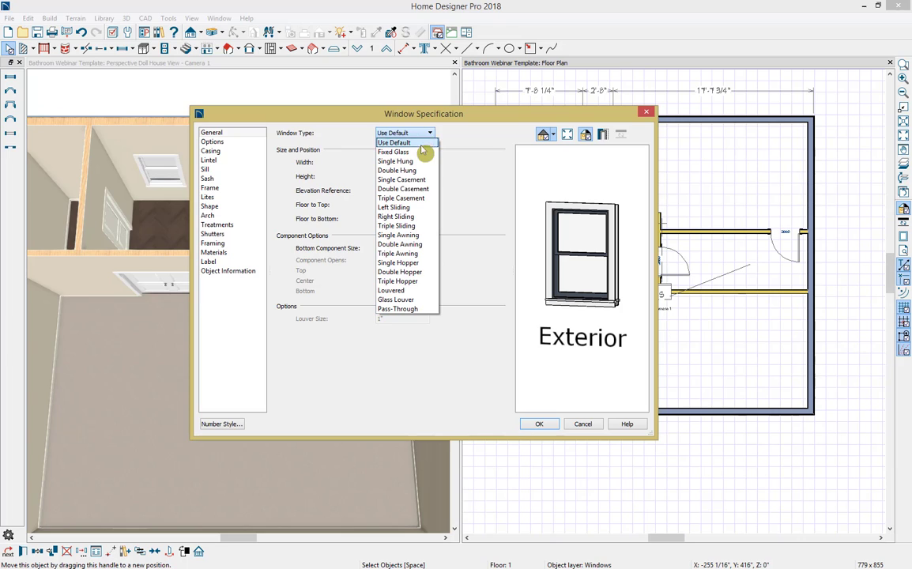
click(424, 152)
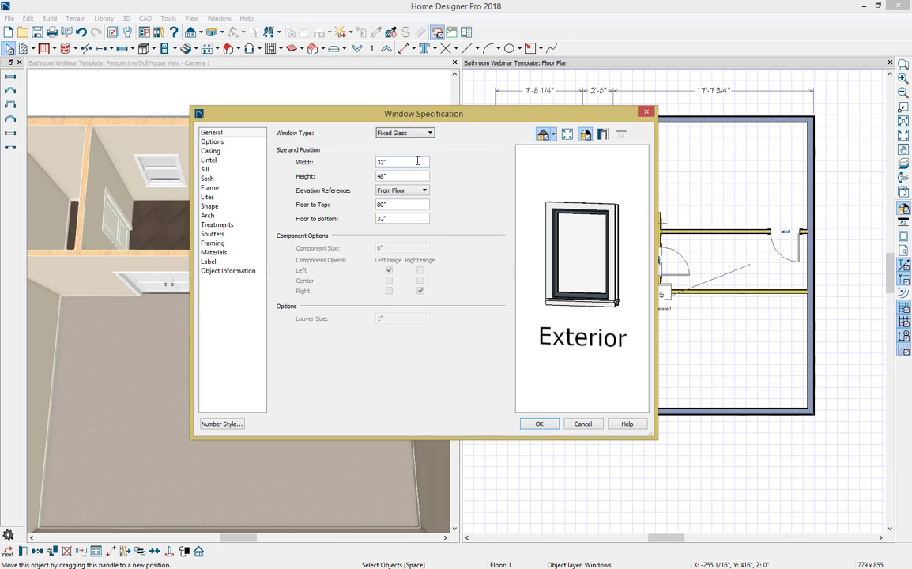
drag(417, 161, 377, 161)
text(30)
key(Tab)
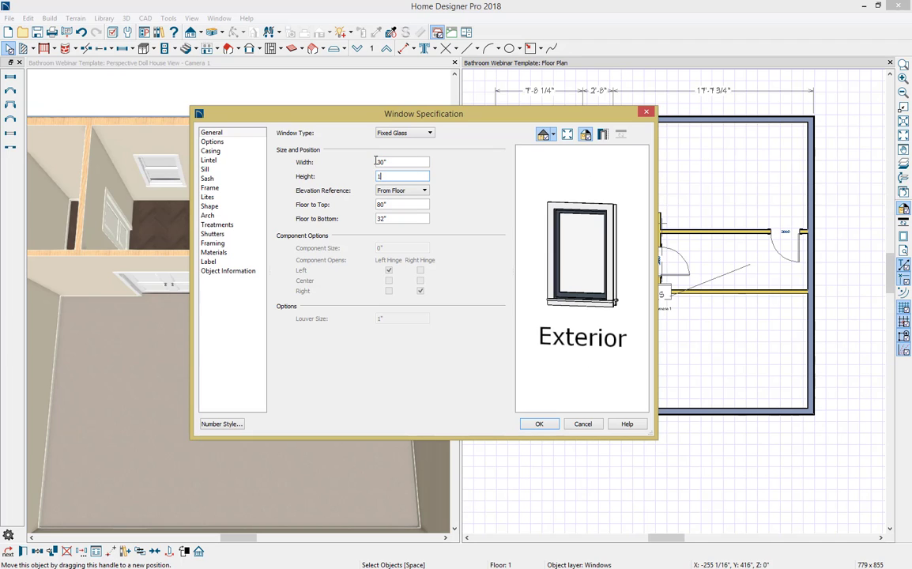
text(16)
key(Tab)
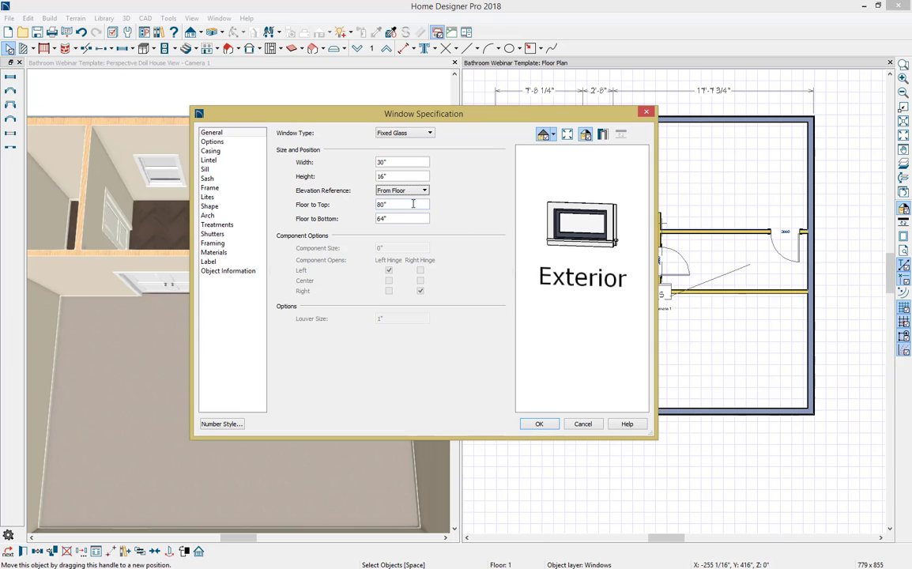
Step: Set the bathroom window's Floor to Top height to 114"
drag(419, 204, 332, 204)
text(114)
key(Tab)
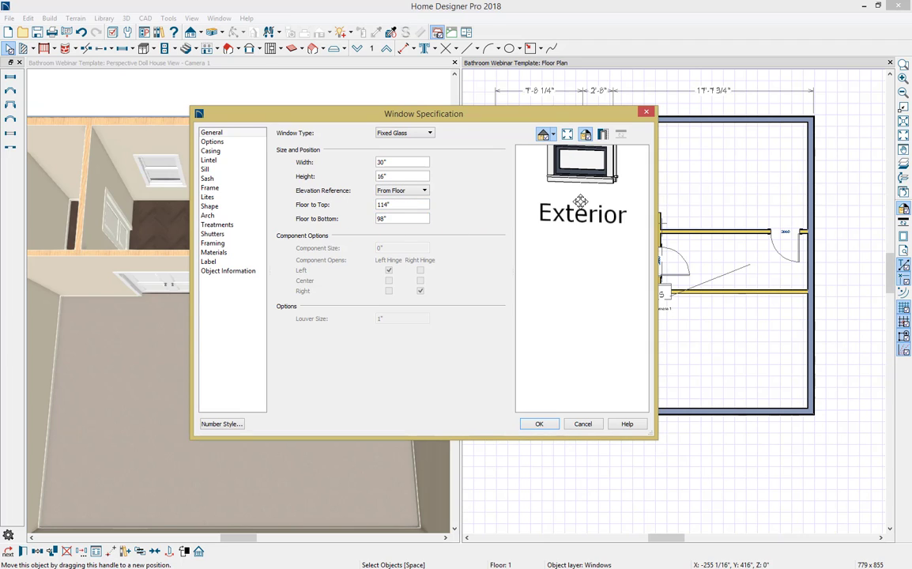
drag(522, 181, 544, 214)
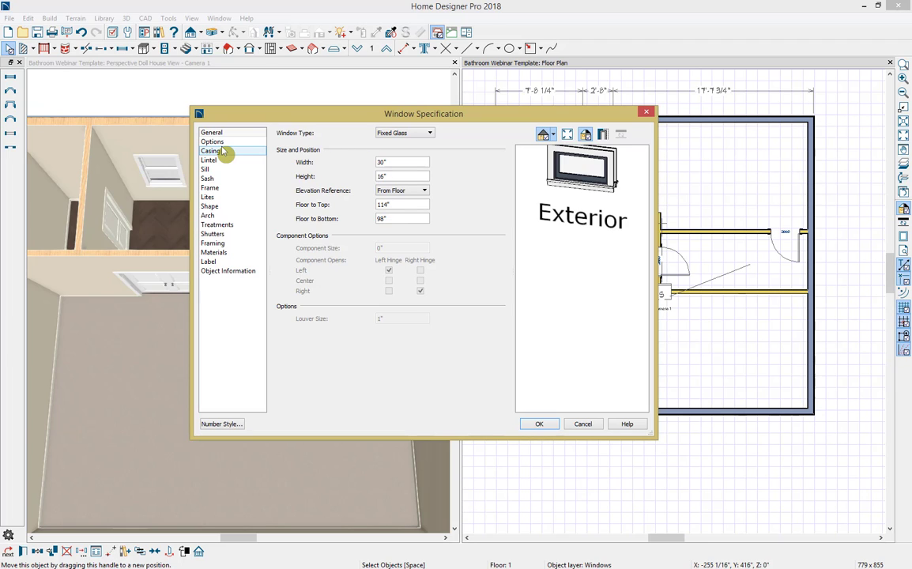
Step: Remove the interior and exterior sills from the bathroom window, apply the specification and inspect the window in the 3D view
click(231, 170)
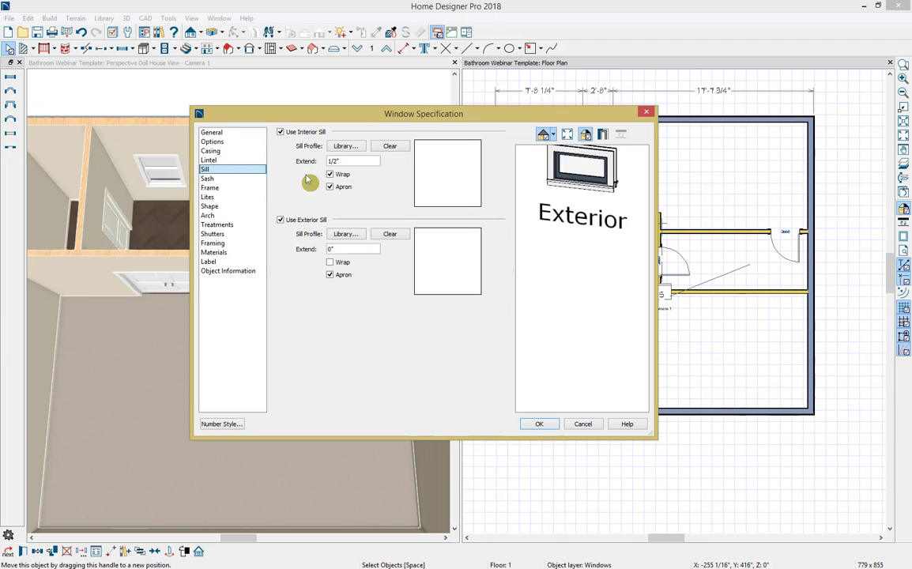
click(314, 133)
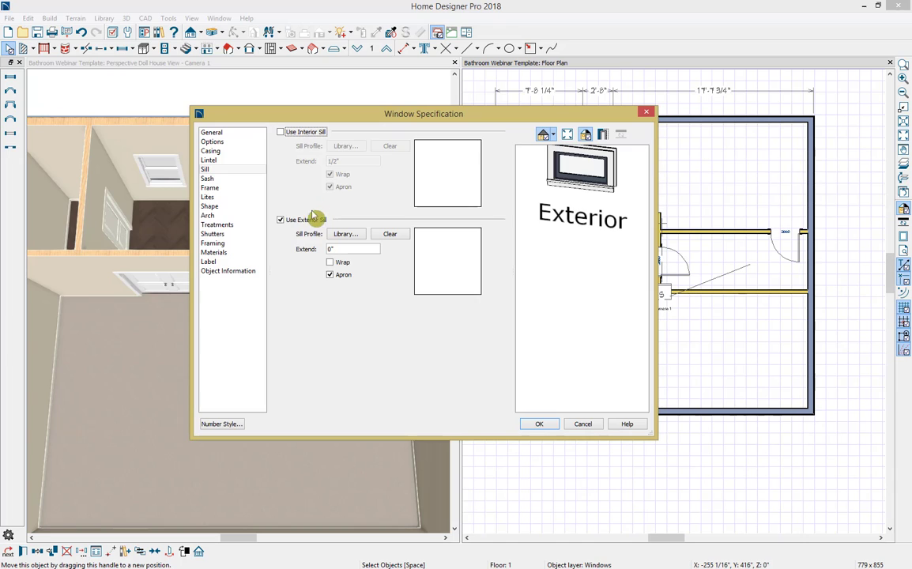
click(311, 223)
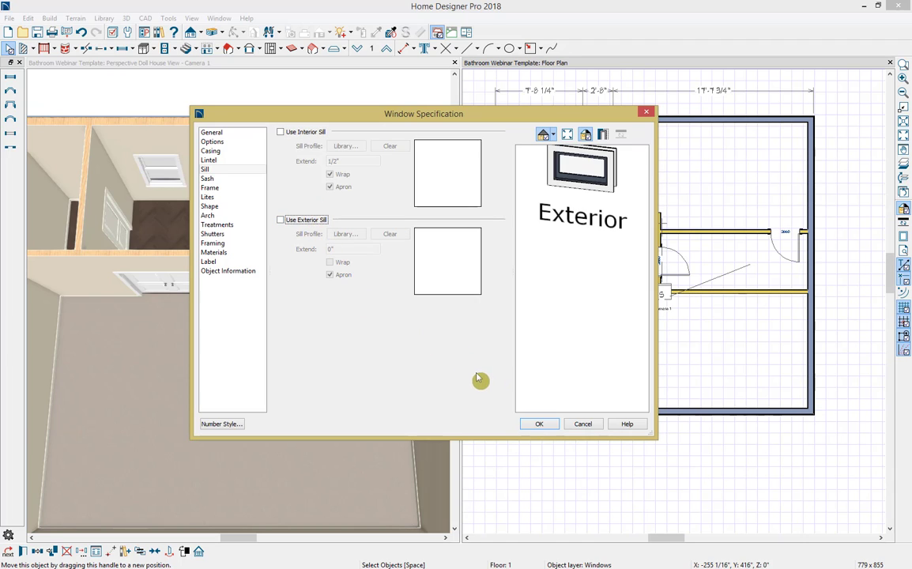
click(539, 423)
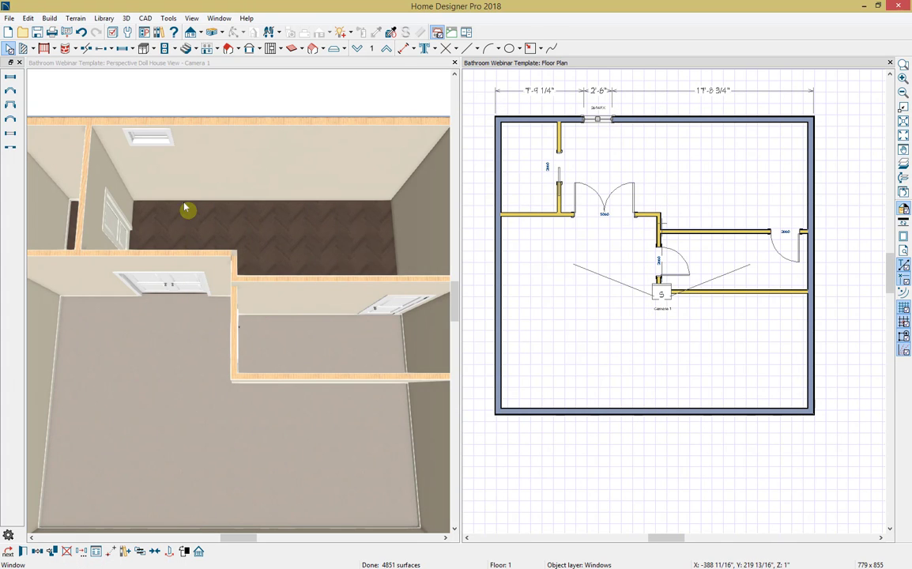
drag(170, 181, 177, 156)
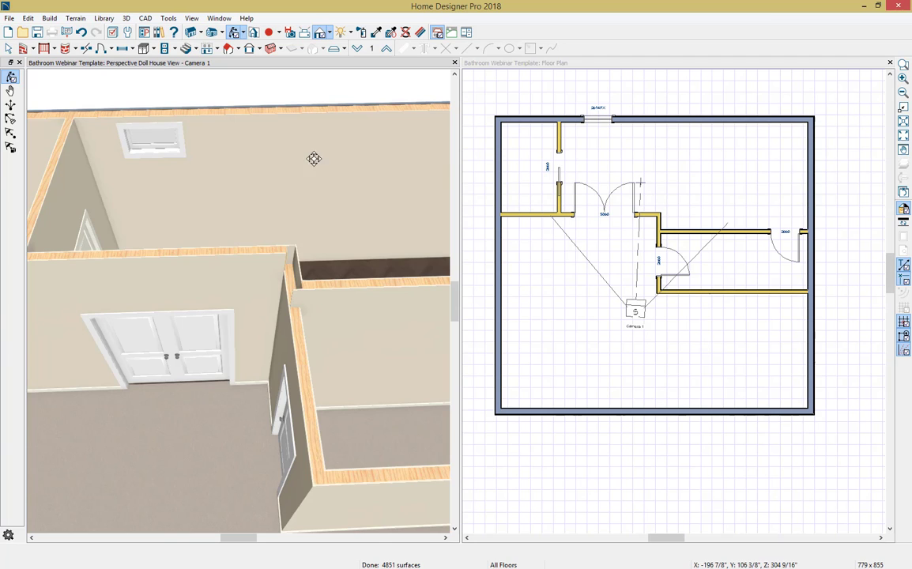
Step: Set up a Transform/Replicate of the fixed glass window in the bathroom's upper exterior wall with 2 copies
click(592, 126)
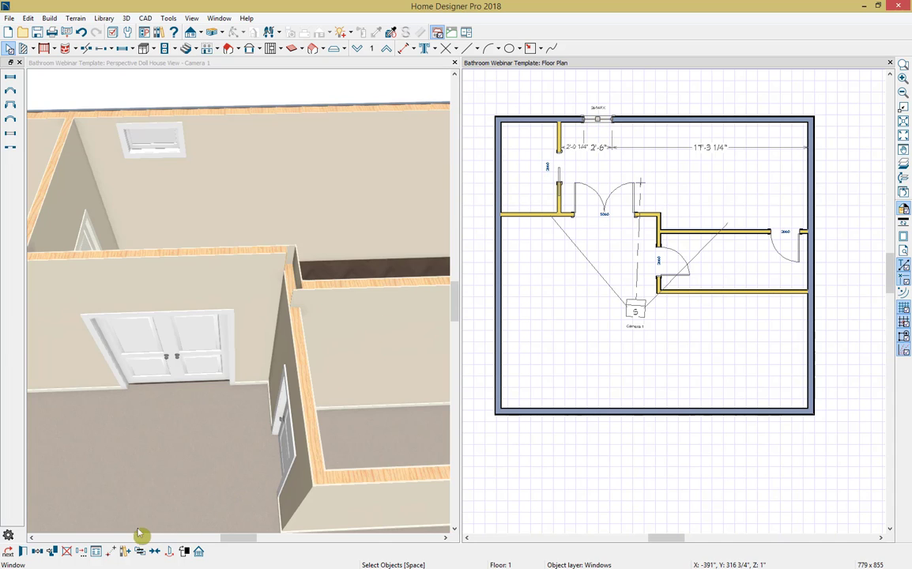
click(81, 551)
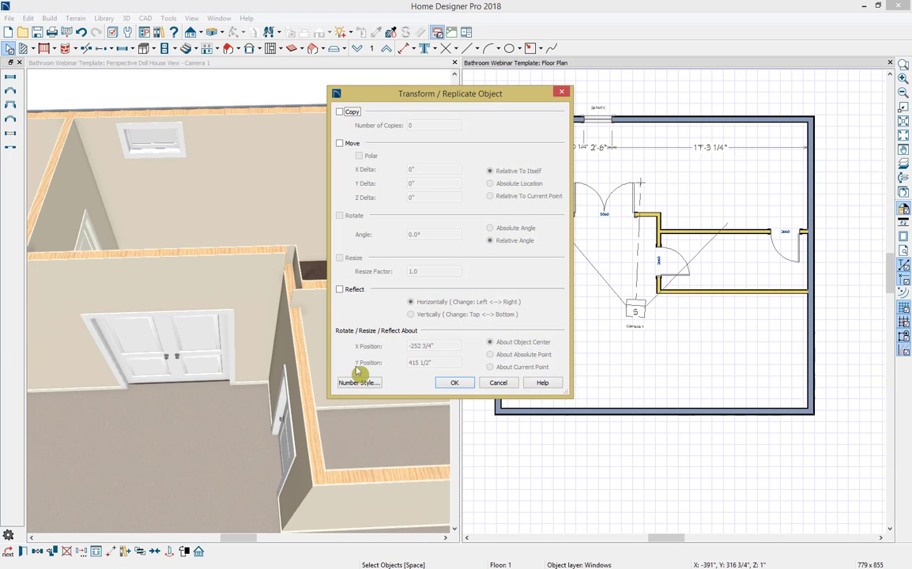
click(352, 112)
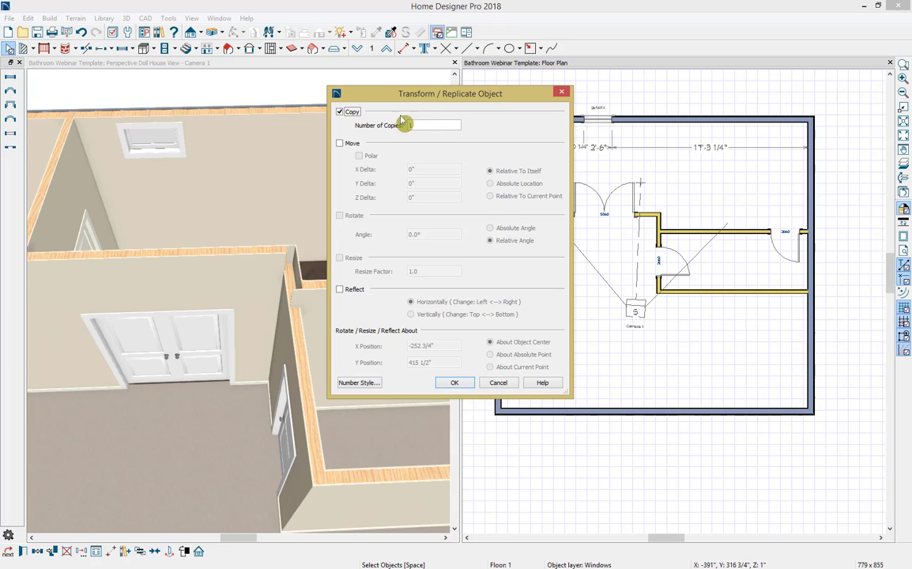
double_click(434, 124)
text(2)
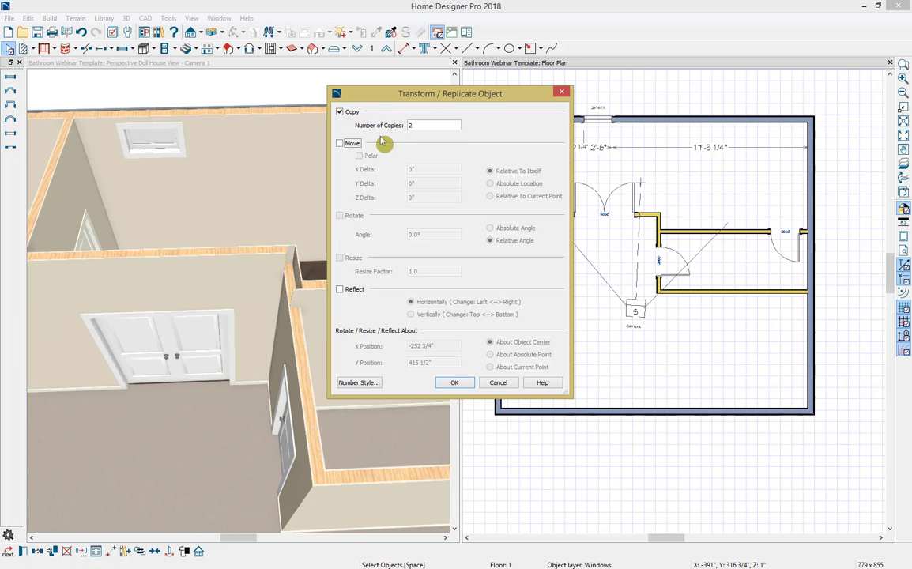
Step: Offset the window copies by an X Delta of 54" and a Y Delta of 0" relative to itself, and apply the replication
click(352, 145)
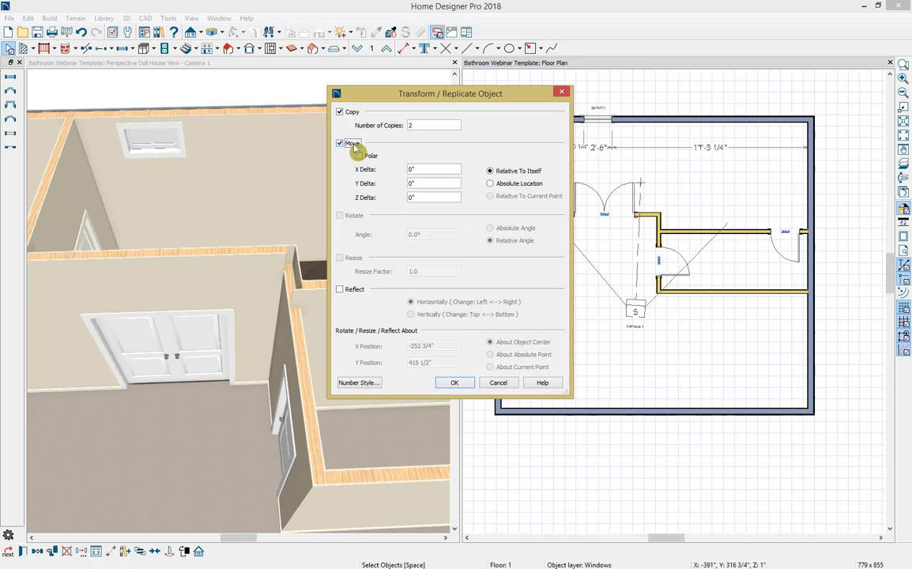
click(417, 167)
double_click(422, 169)
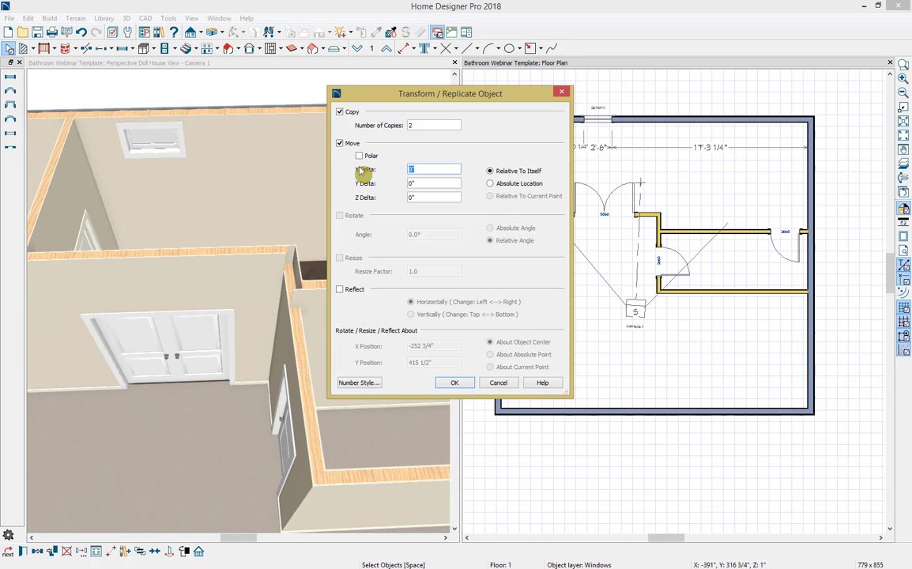
text(54)
key(Tab)
text(1)
text(0)
key(Tab)
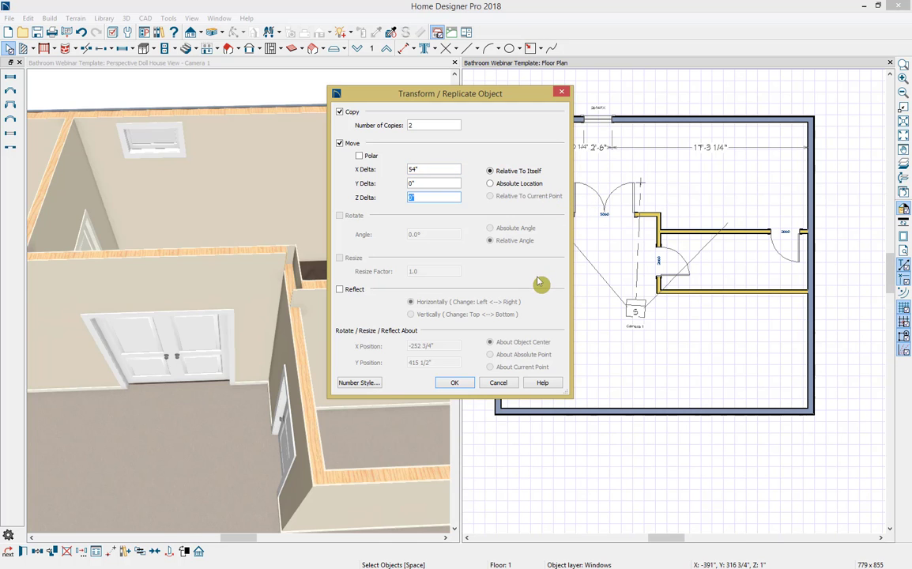
click(456, 383)
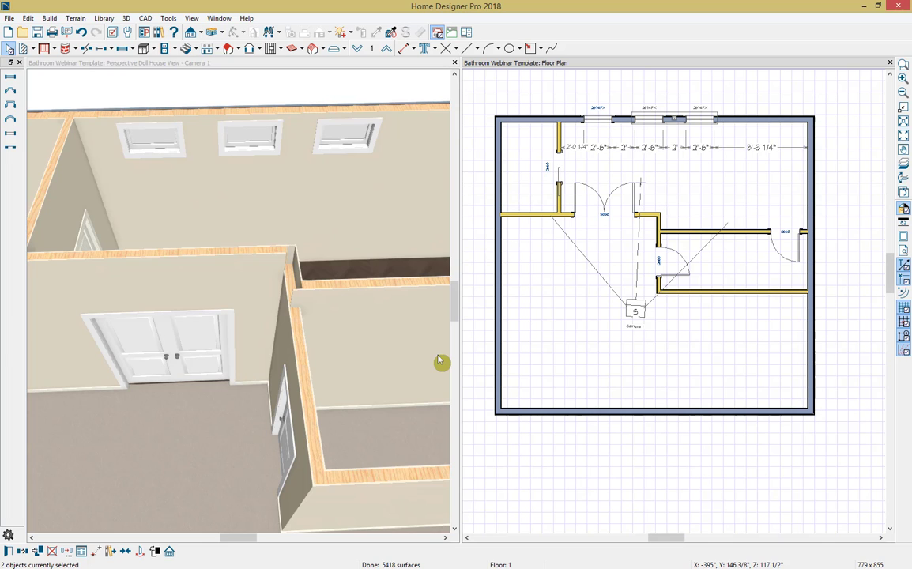
click(430, 362)
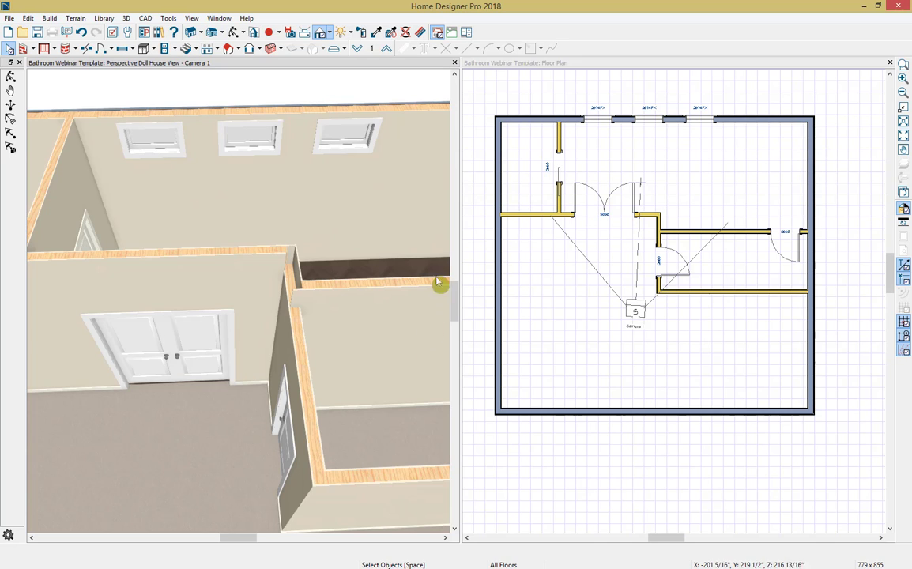
Step: Close the doll house view and create a Wall Elevation from inside the bathroom facing the wall with the three windows
click(454, 63)
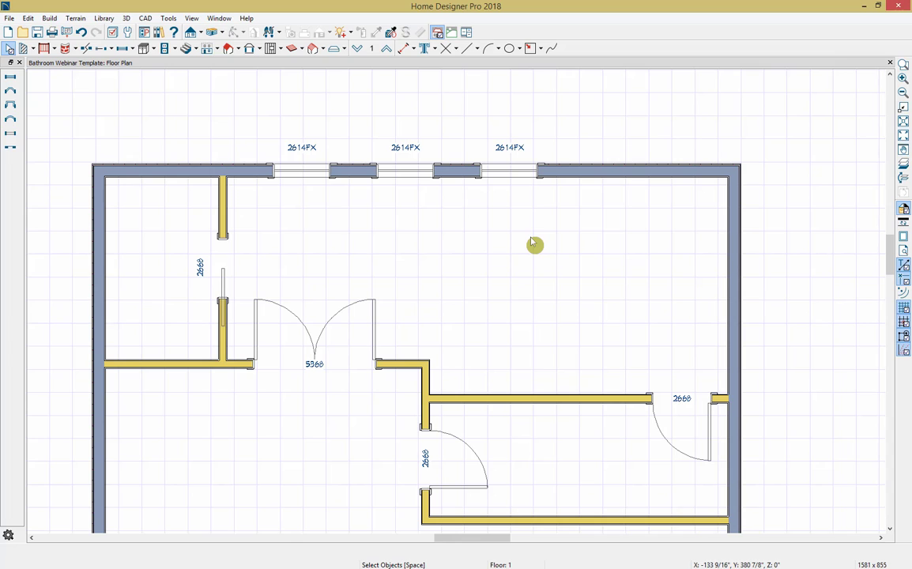
click(201, 34)
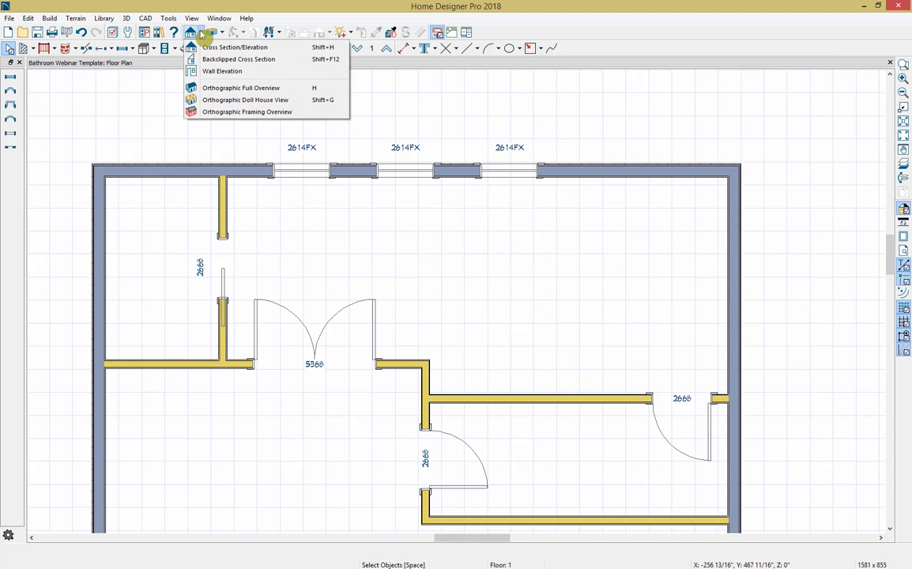
click(215, 71)
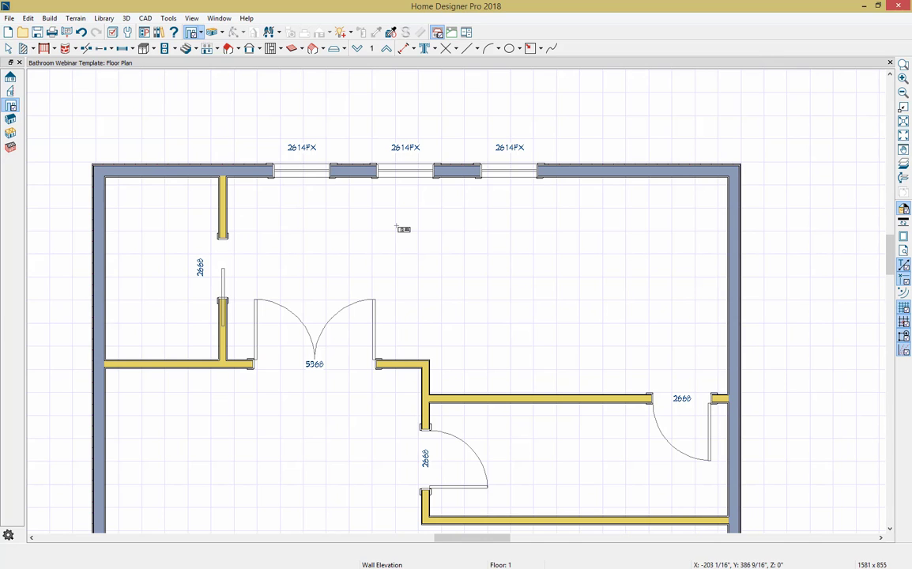
drag(398, 225, 403, 203)
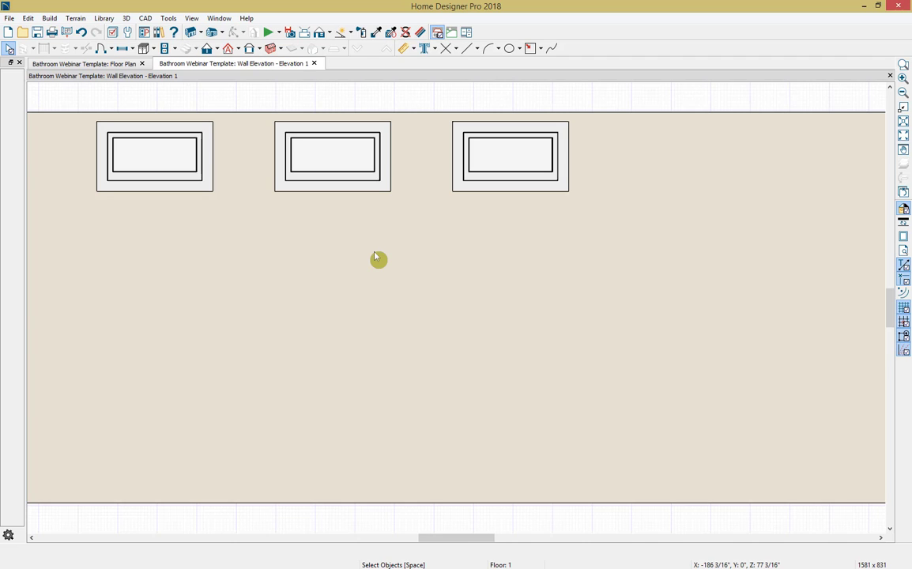
Step: Tile the wall elevation and floor plan side by side, with all three windows in view in the elevation
key(shift+F4)
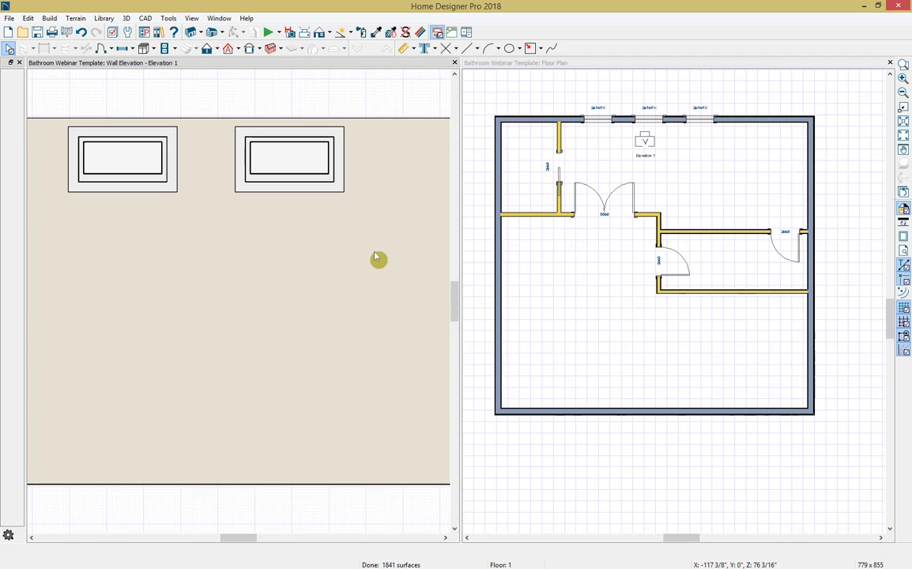
scroll(375, 256, down, 3)
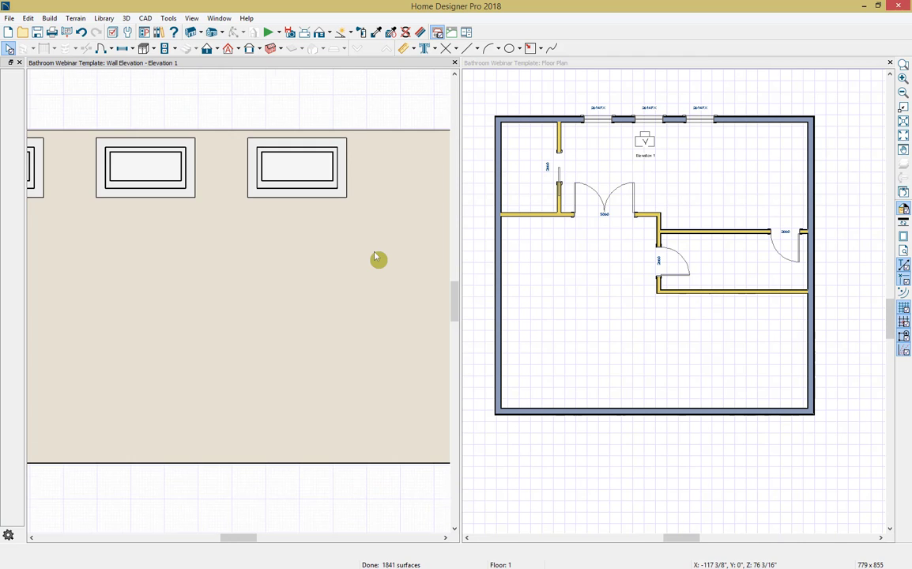
middle_drag(365, 262, 382, 257)
scroll(382, 257, down, 1)
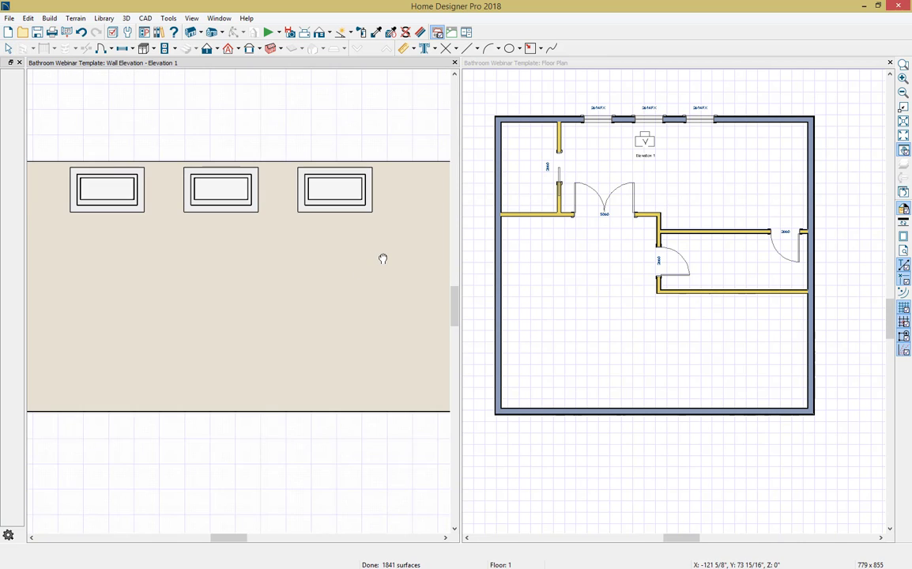
key(space)
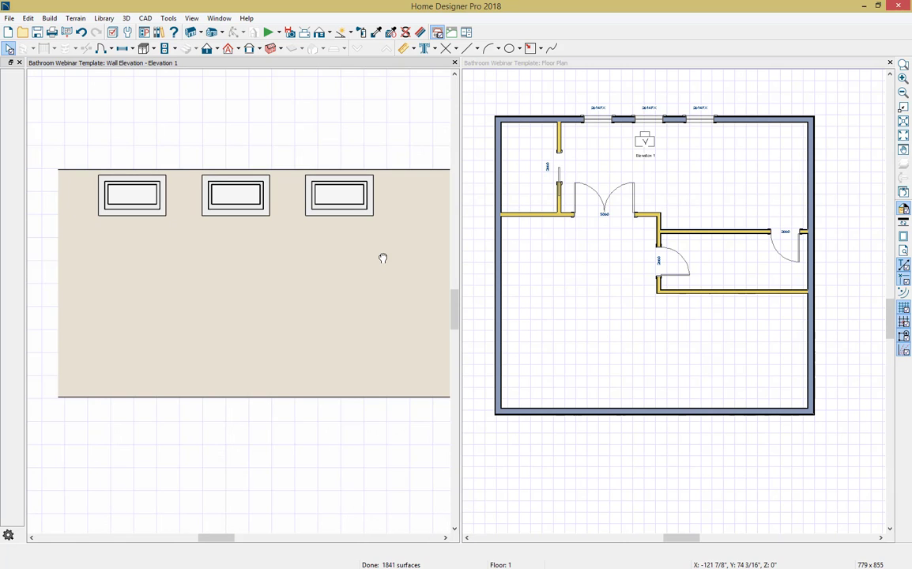
Step: Place a base cabinet in the floor plan against the bathroom's window wall, just right of the small room's partition
click(590, 68)
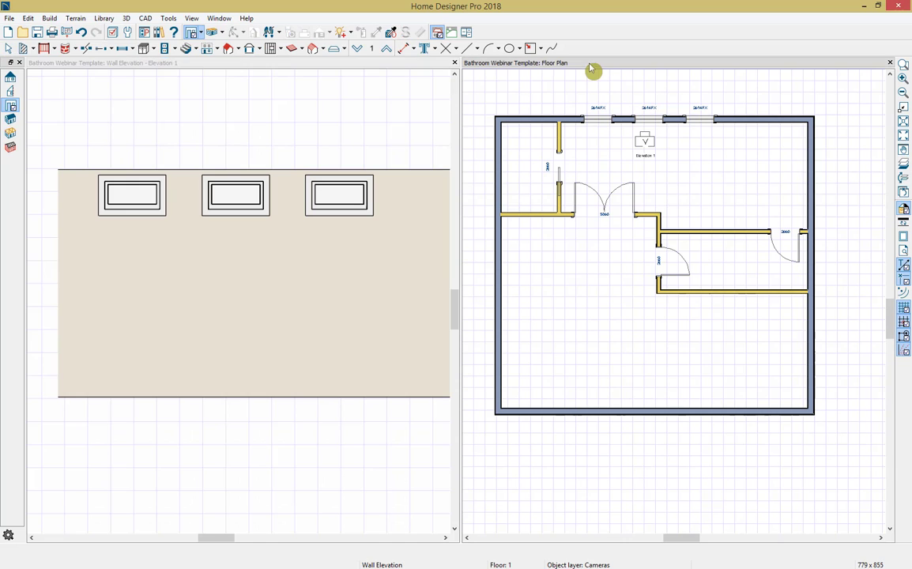
click(144, 51)
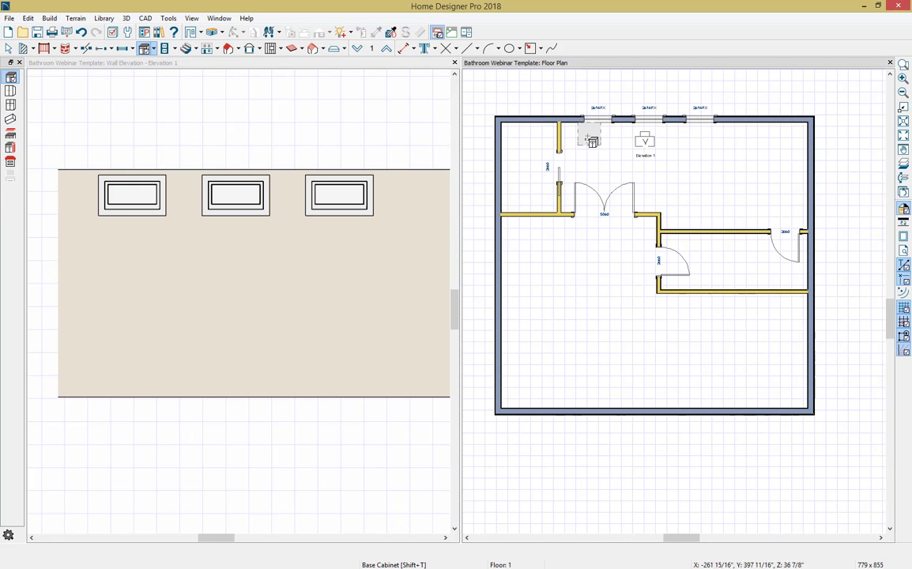
click(582, 136)
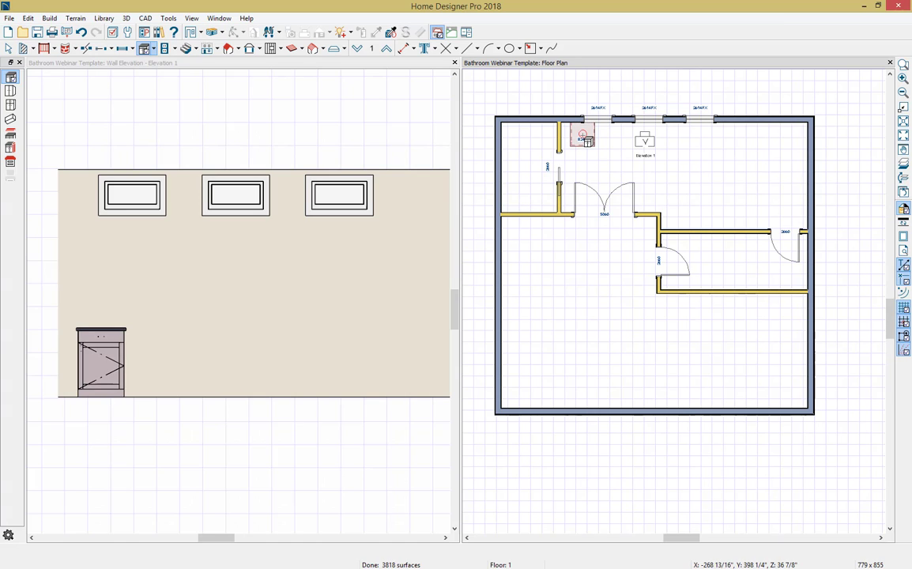
Step: Open the new base cabinet's specification and review its construction, front, door/drawer, molding, fill style, material, label and object information settings
click(8, 48)
click(583, 138)
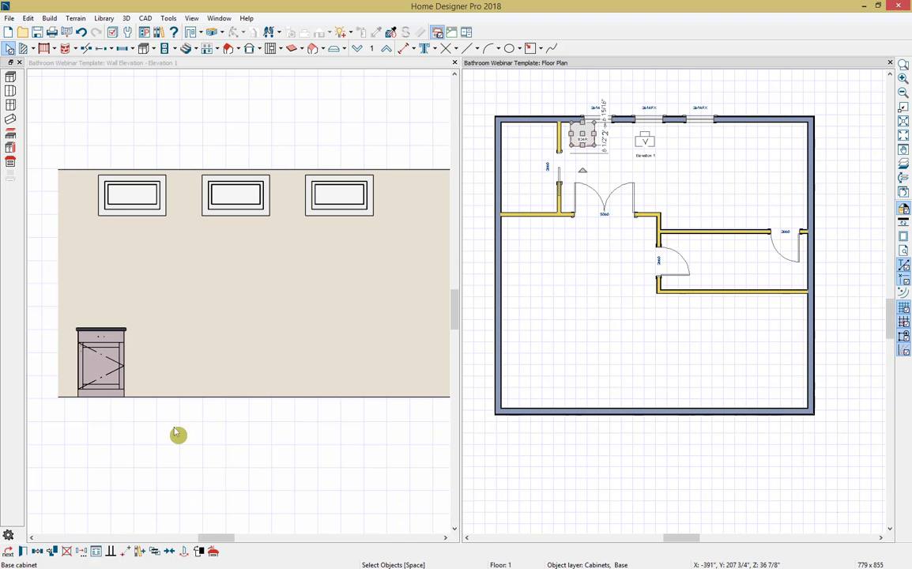
click(22, 551)
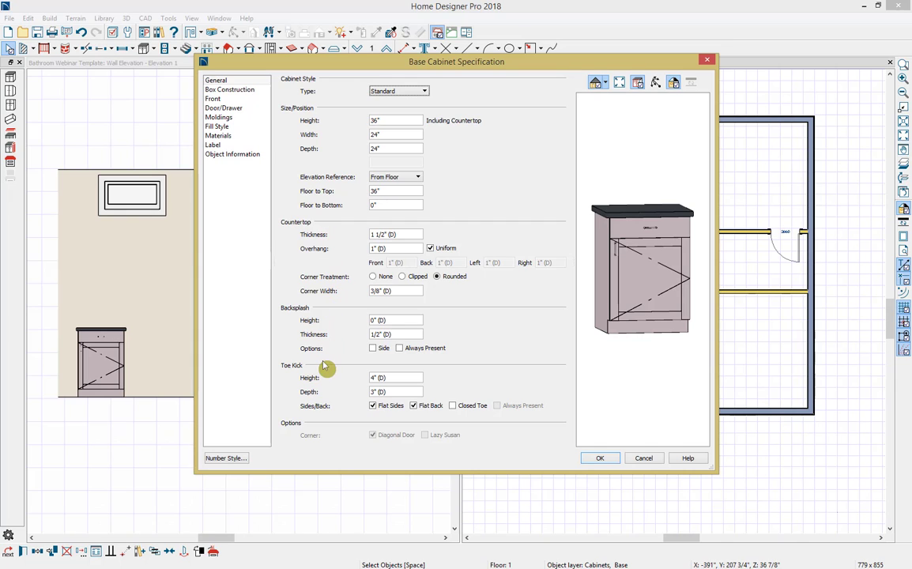
click(237, 90)
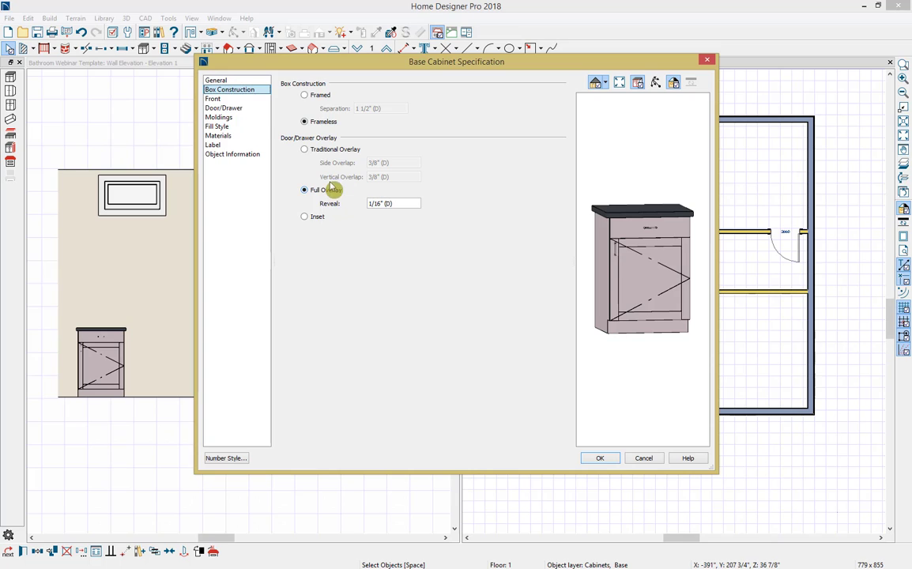
click(246, 100)
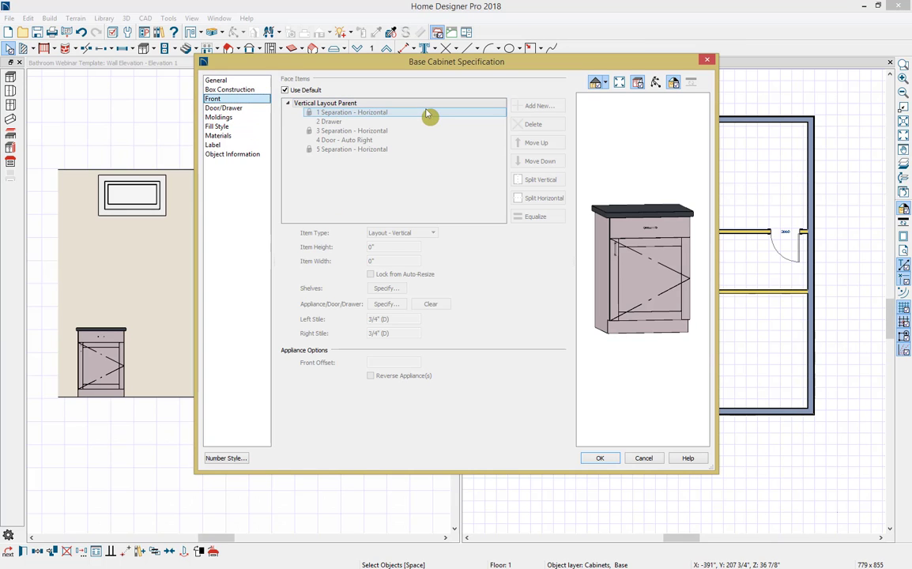
click(237, 108)
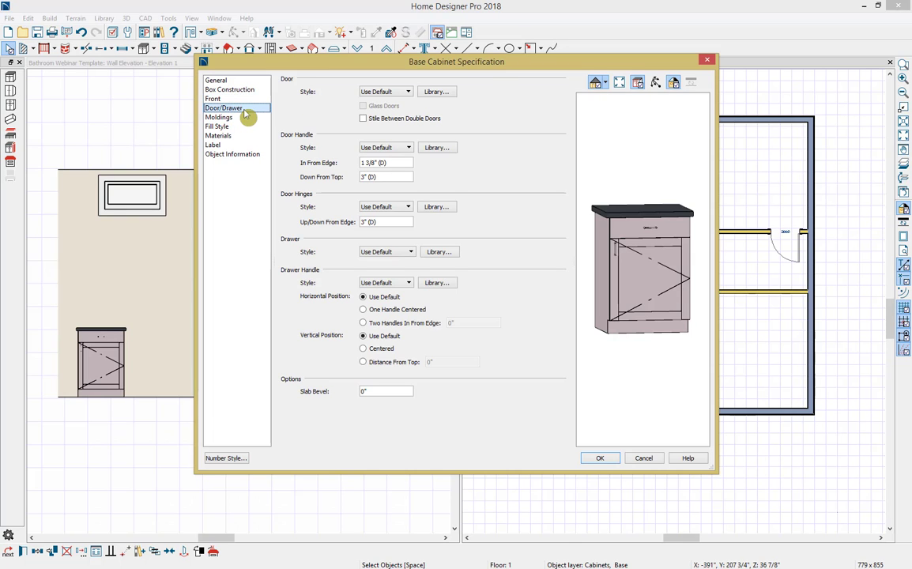
click(247, 118)
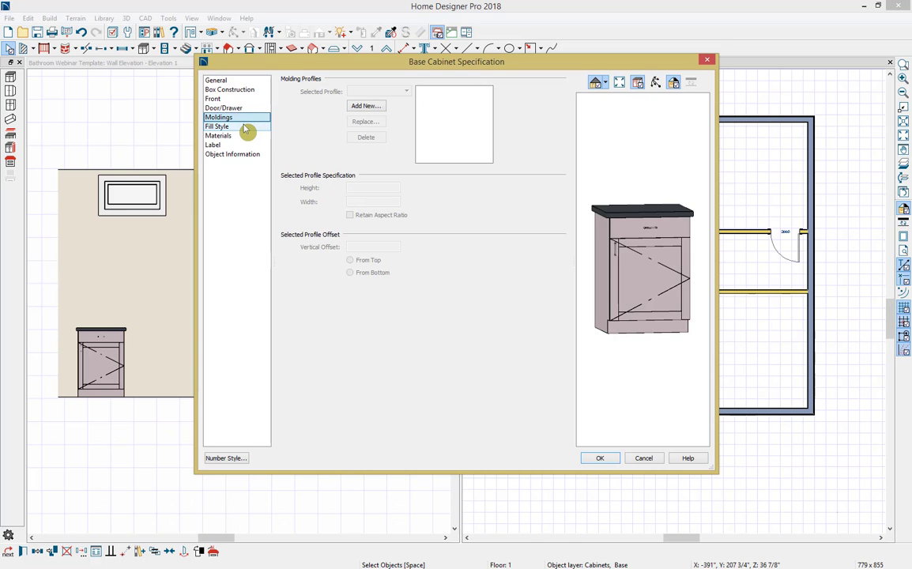
click(245, 128)
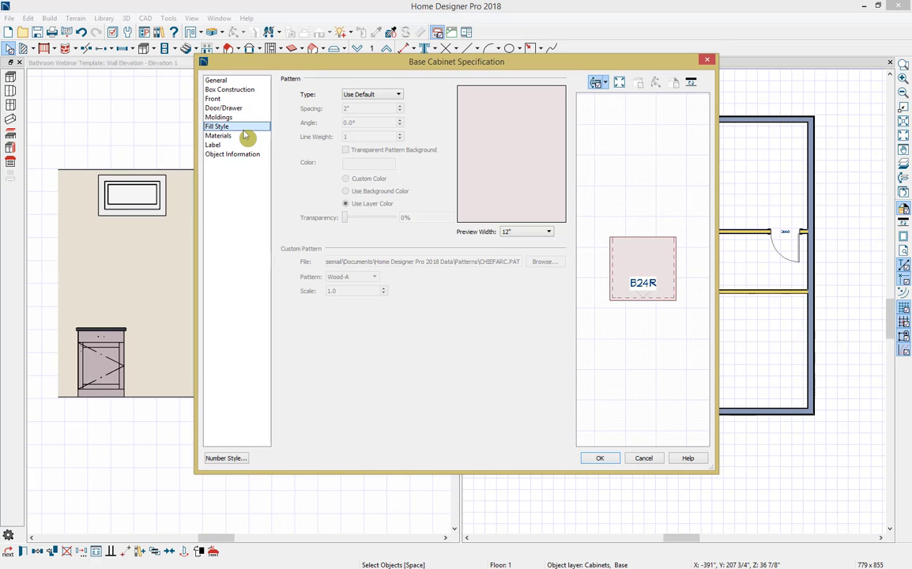
click(244, 137)
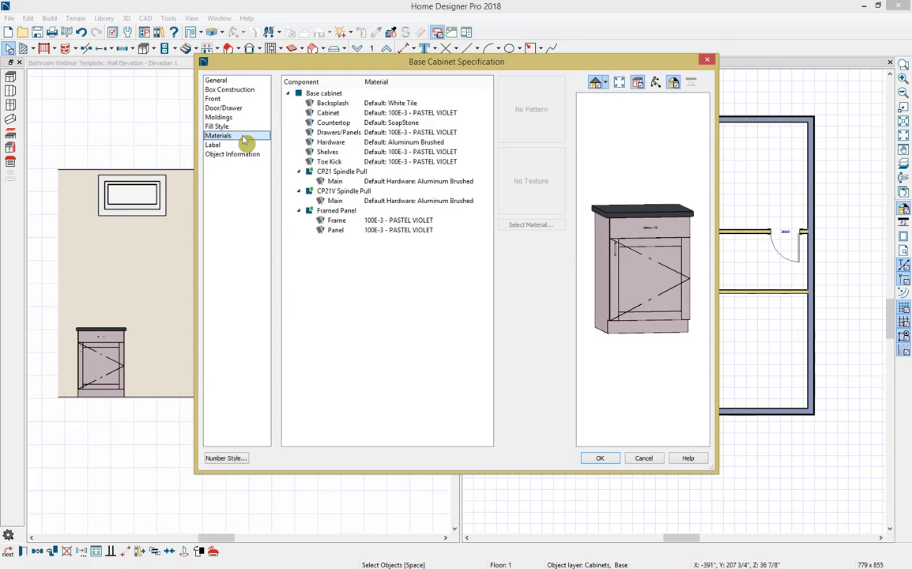
click(245, 145)
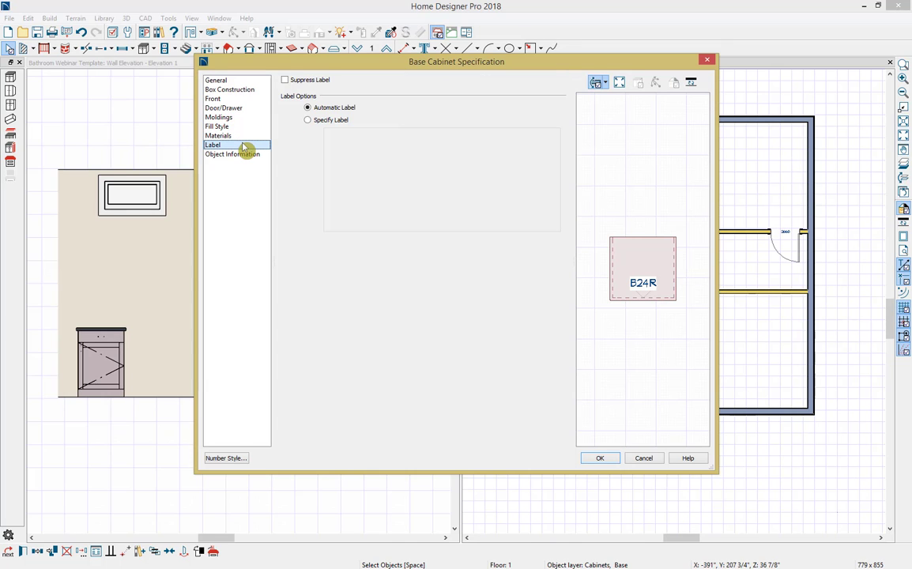
click(245, 156)
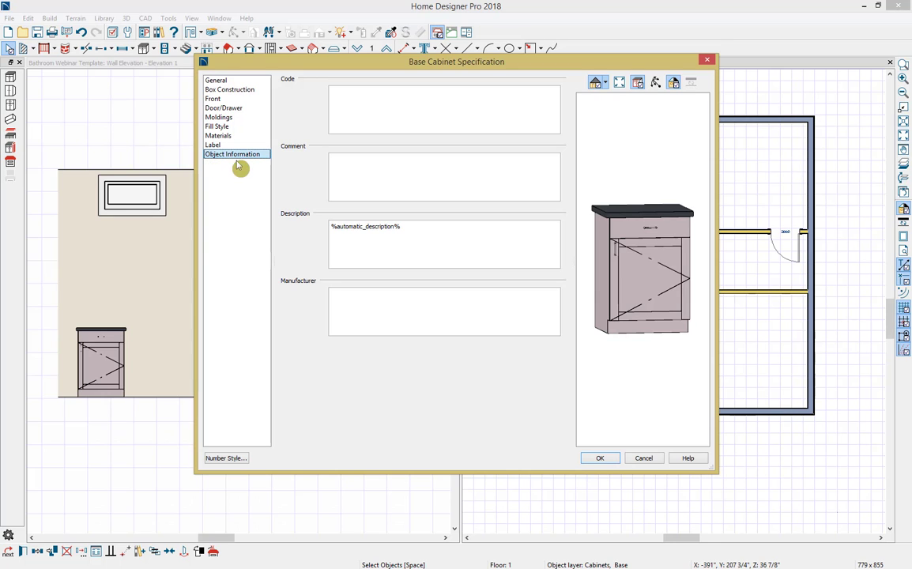
Step: Set the base cabinet's width to 18"
click(237, 81)
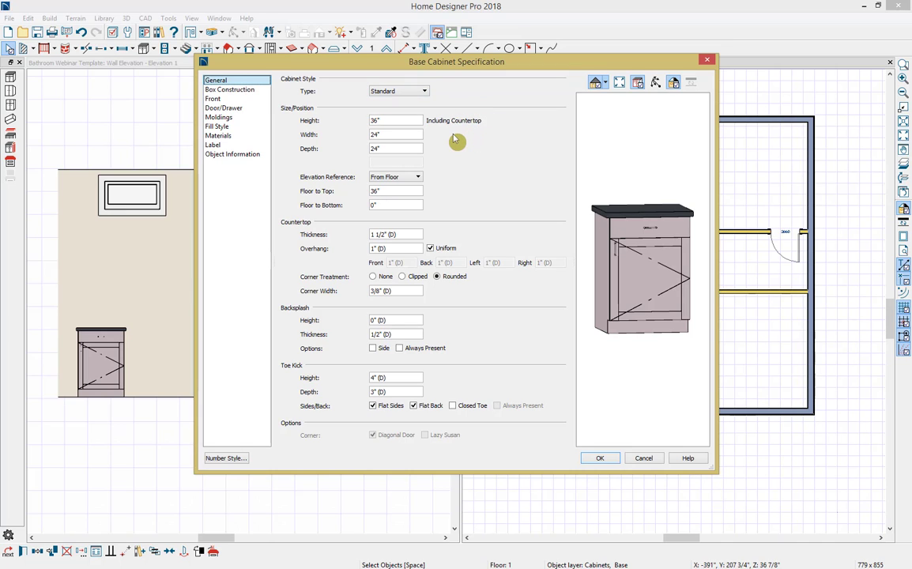
double_click(409, 135)
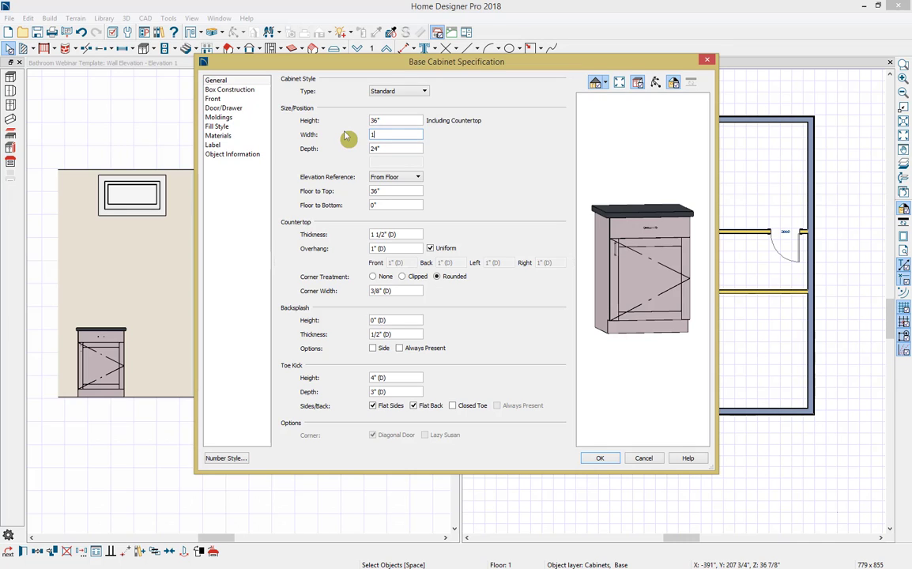
text(18)
key(Tab)
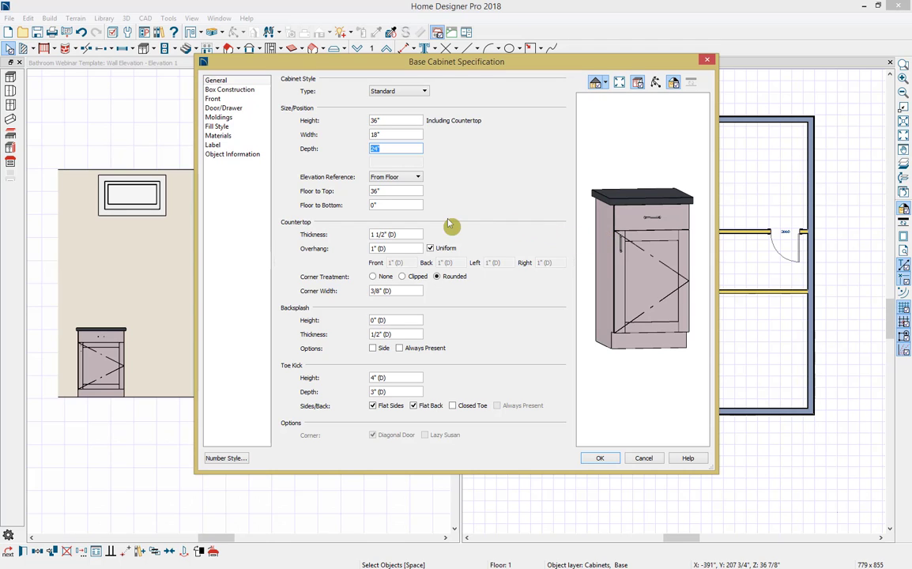
Step: Override the cabinet's default front layout and change its lower face item from a door to a drawer
click(254, 101)
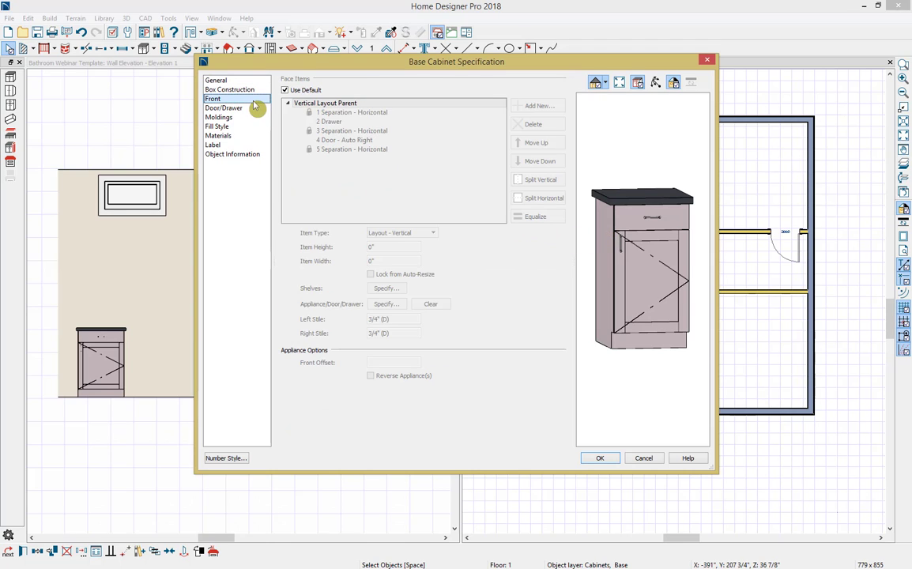
click(299, 94)
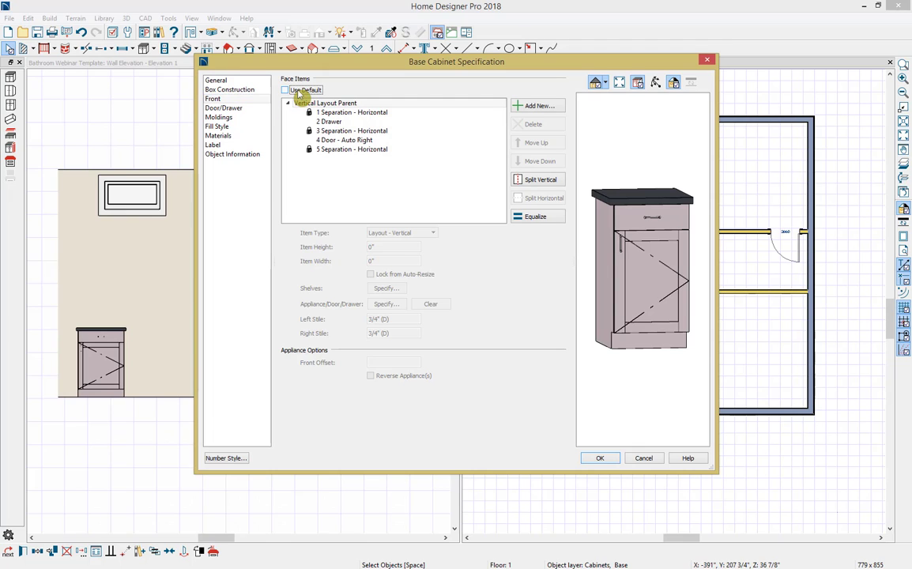
click(321, 113)
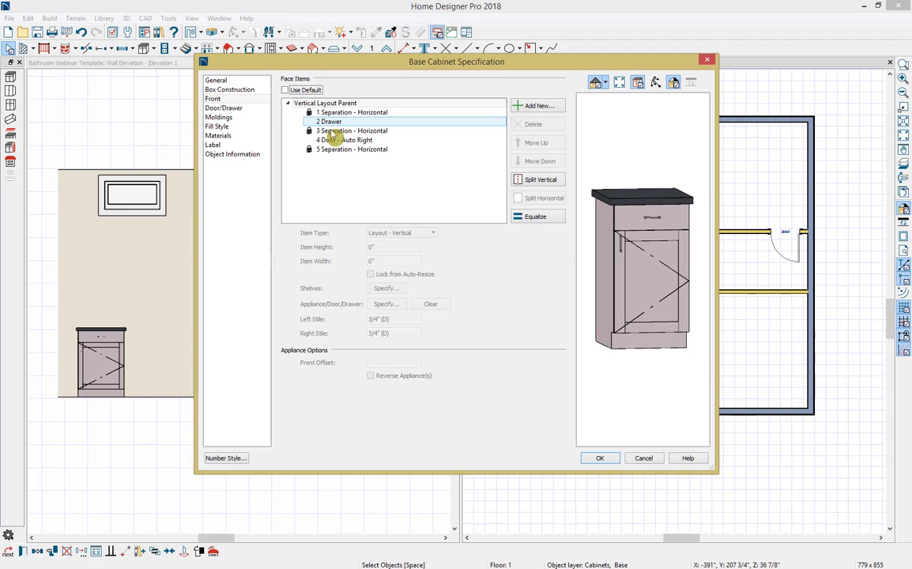
click(339, 142)
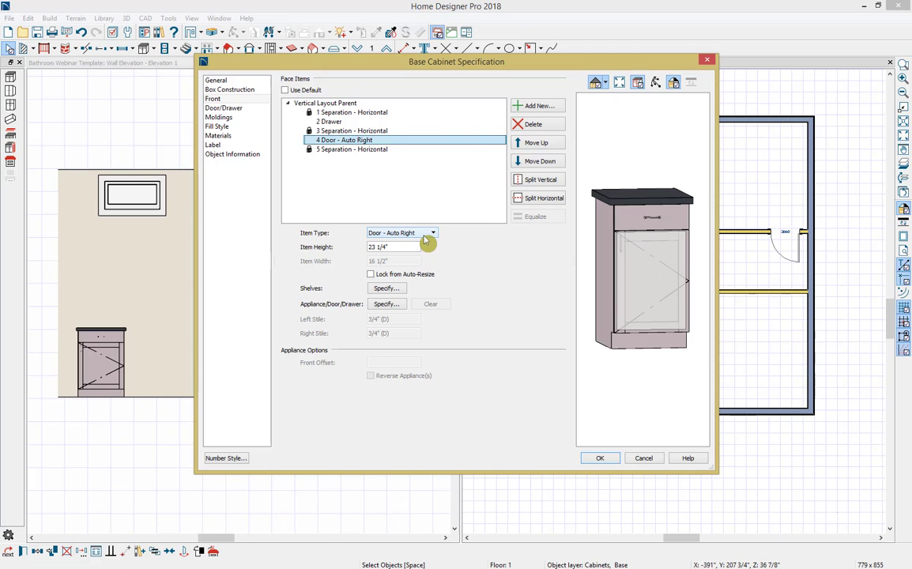
click(423, 237)
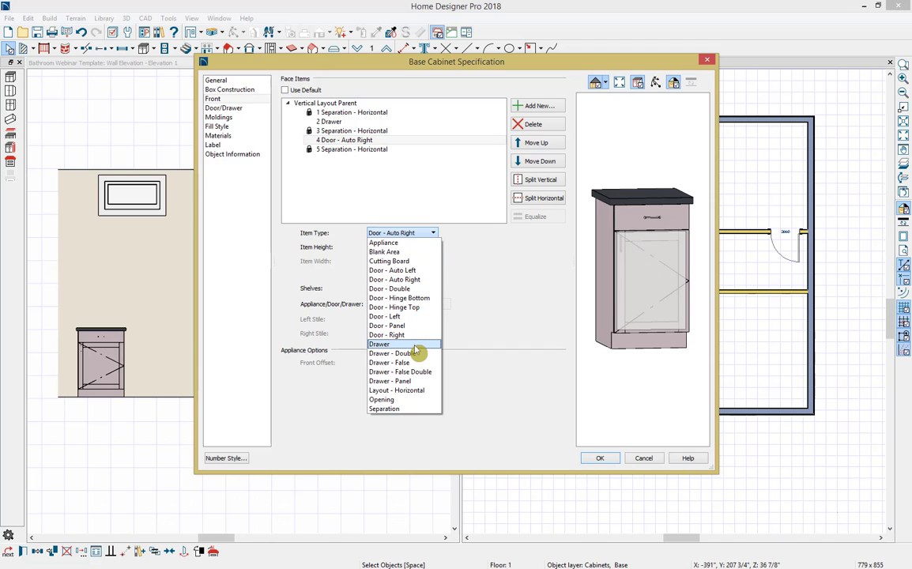
click(414, 347)
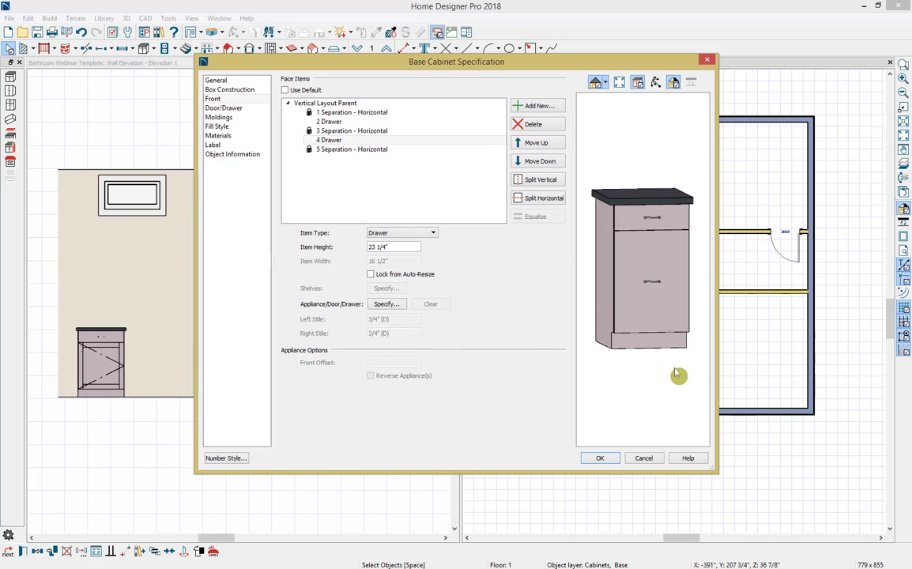
Step: Split the lower drawer horizontally in two and equalize the drawers in the vertical layout
click(367, 143)
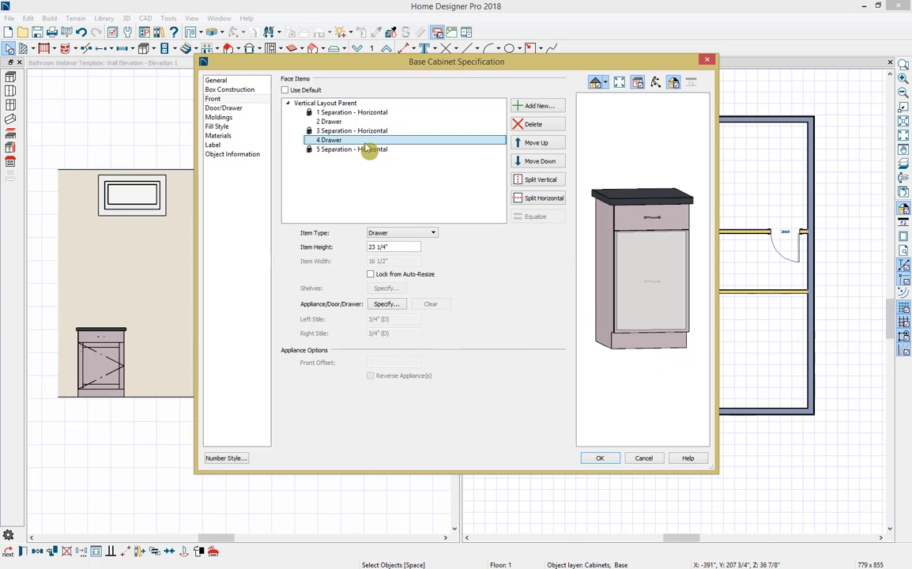
click(535, 199)
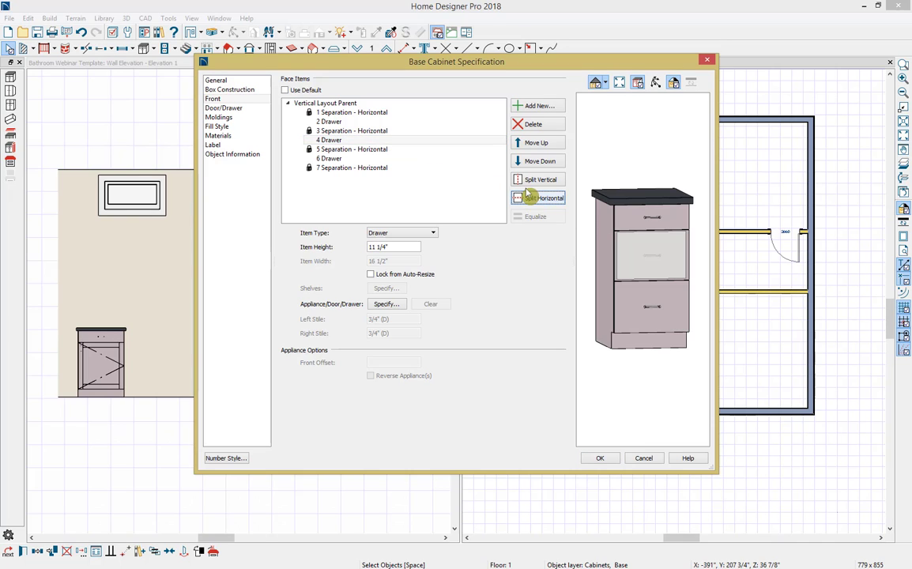
click(400, 105)
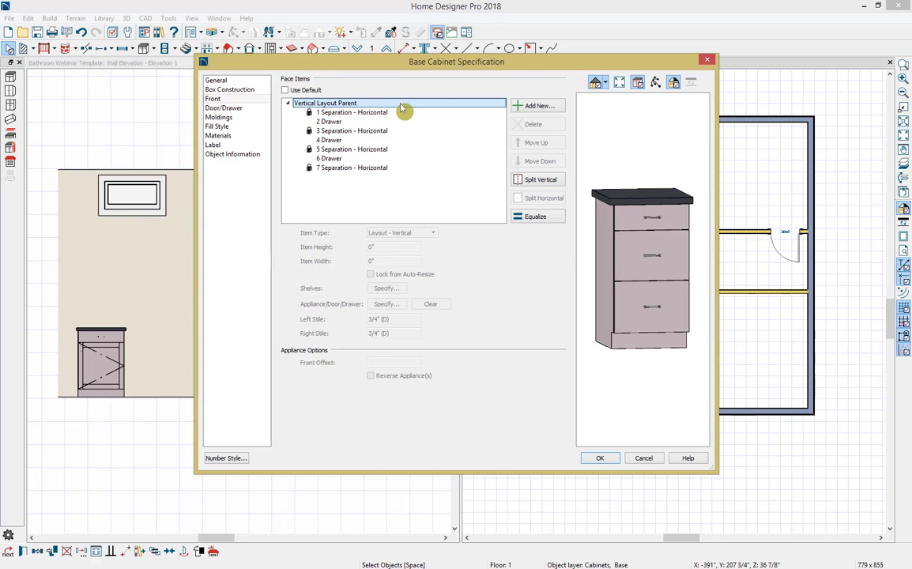
click(544, 218)
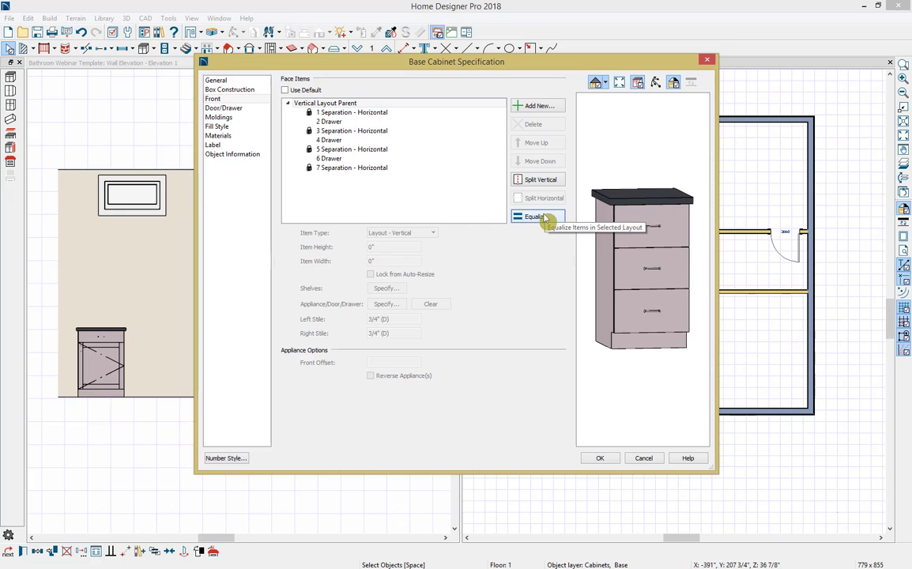
Step: Review the cabinet's door/drawer and material settings, and accept the specification changes
click(254, 110)
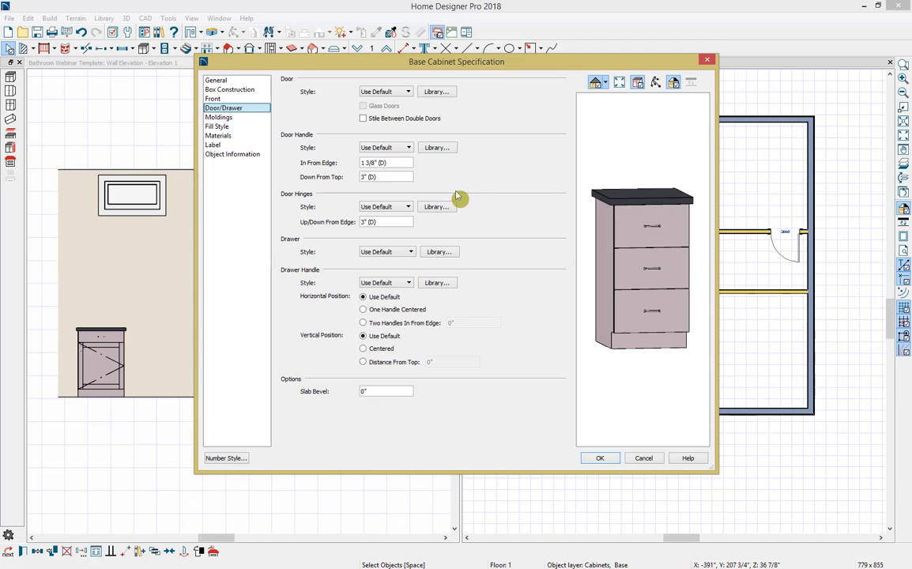
click(237, 137)
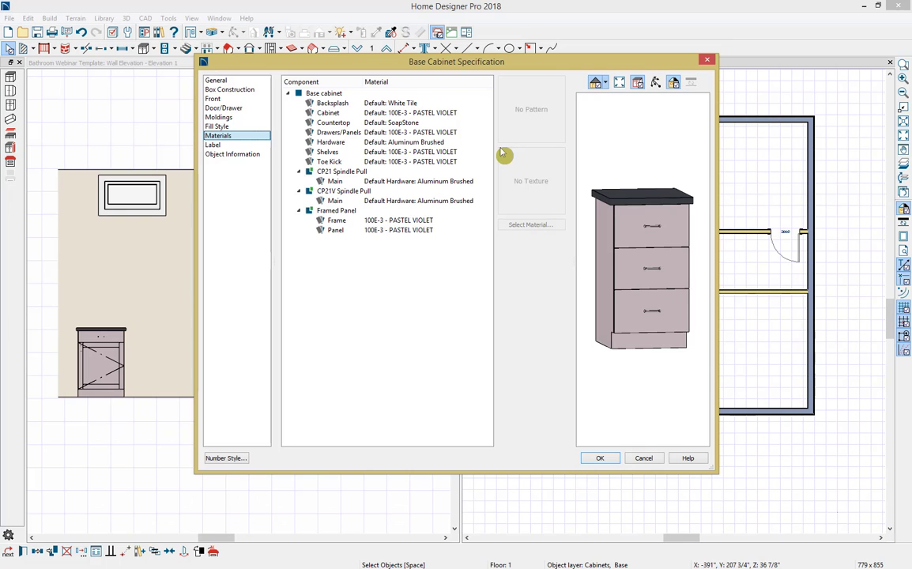
click(608, 462)
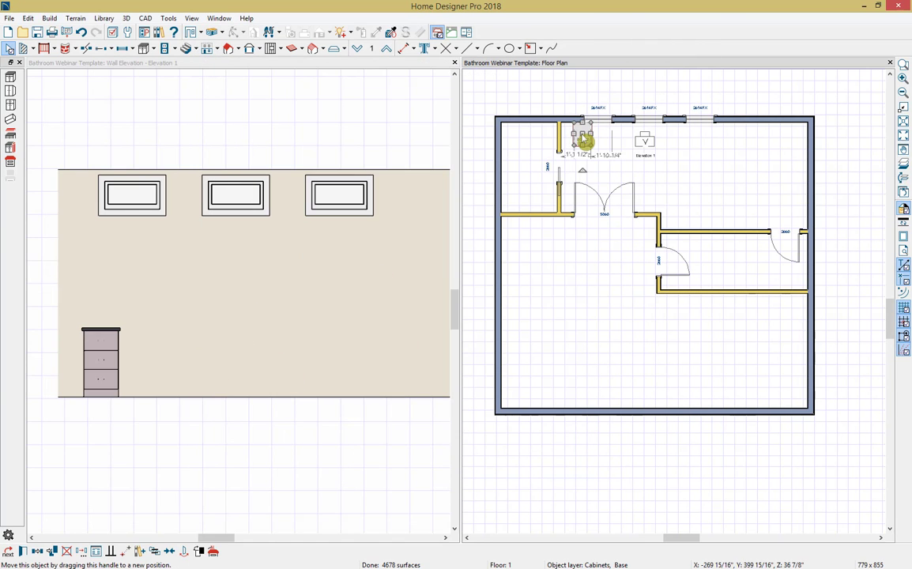
Step: Move the drawer cabinet along the window wall until it sits against the small room's partition
drag(583, 140, 562, 137)
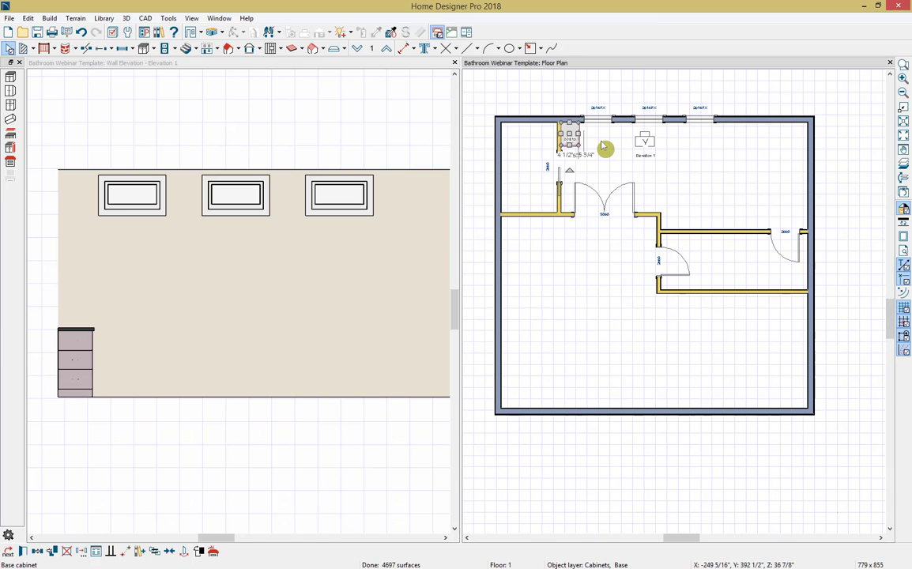
click(541, 163)
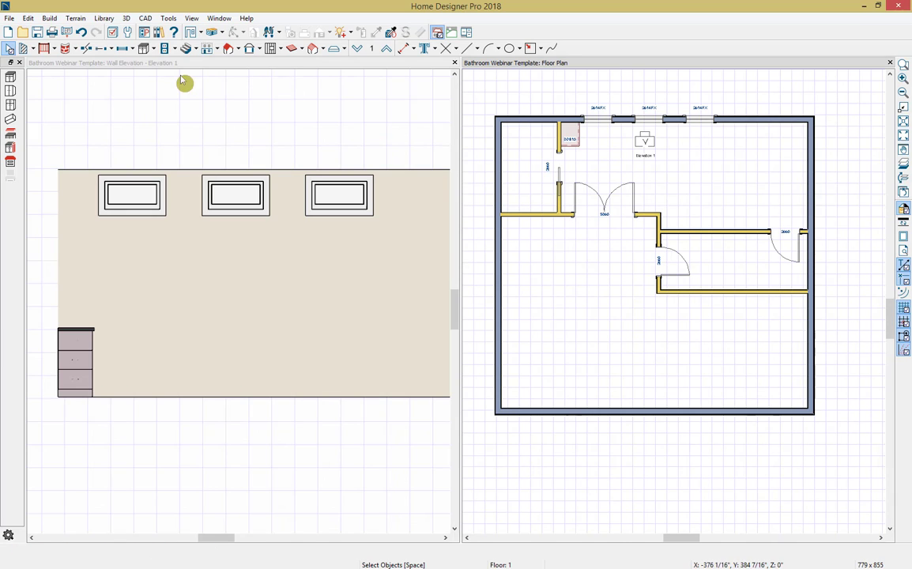
Step: Place a second base cabinet on the window wall directly beside the drawer cabinet and set its width to 36"
click(144, 49)
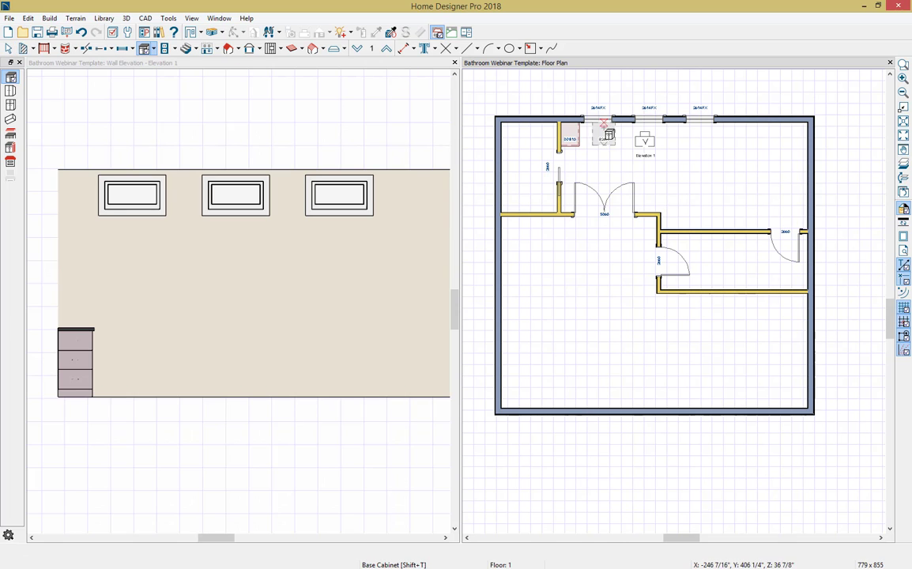
click(591, 140)
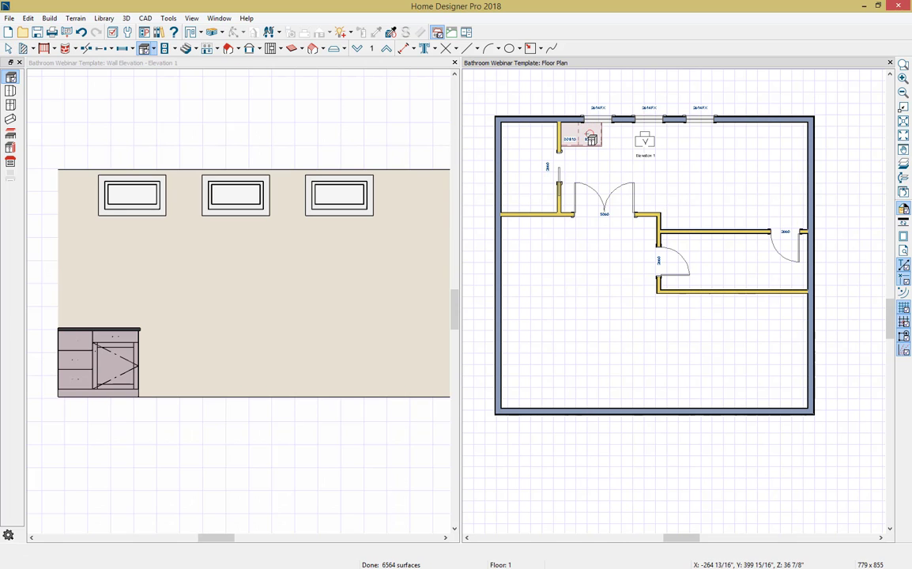
double_click(592, 140)
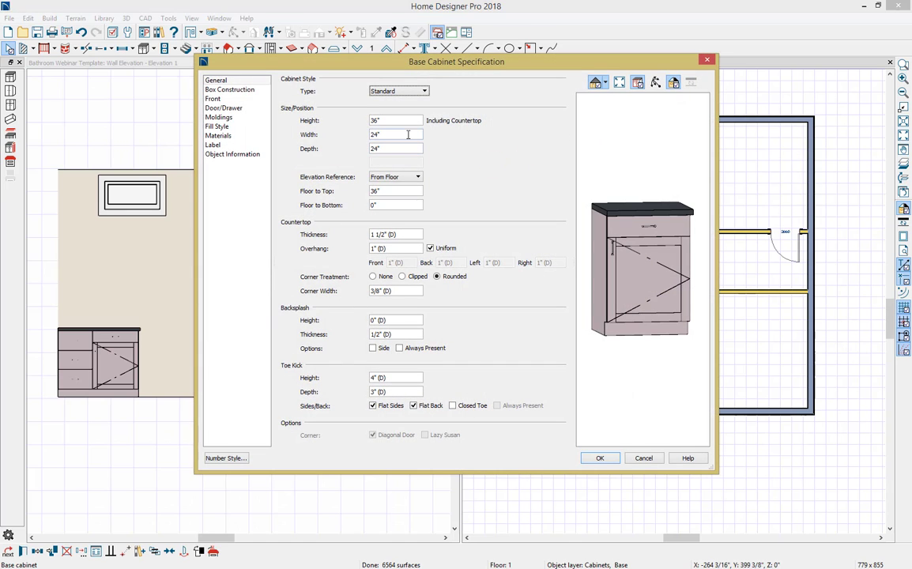
drag(406, 135, 325, 135)
text(36)
key(Tab)
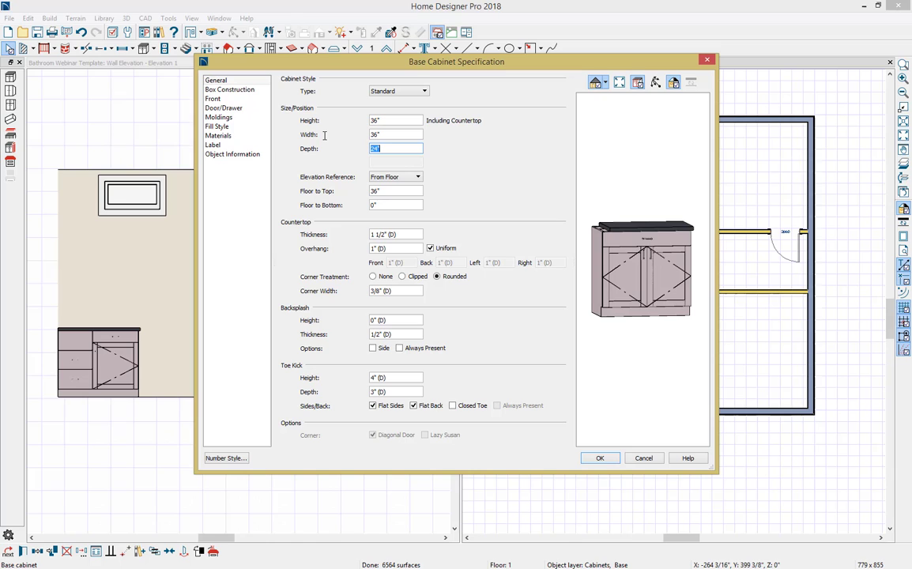
Step: Change the 36" cabinet's drawer front to Drawer - False and accept the specification
click(637, 271)
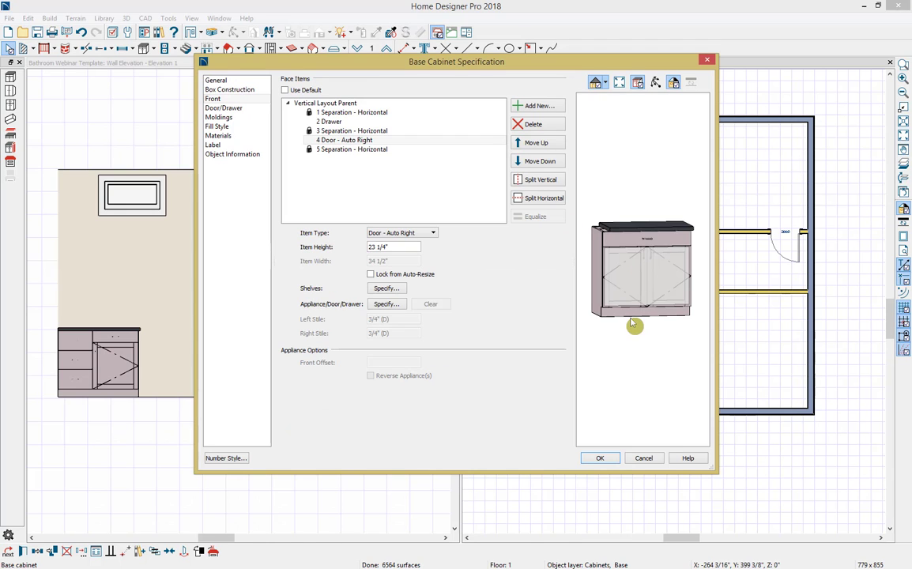
click(644, 241)
click(401, 233)
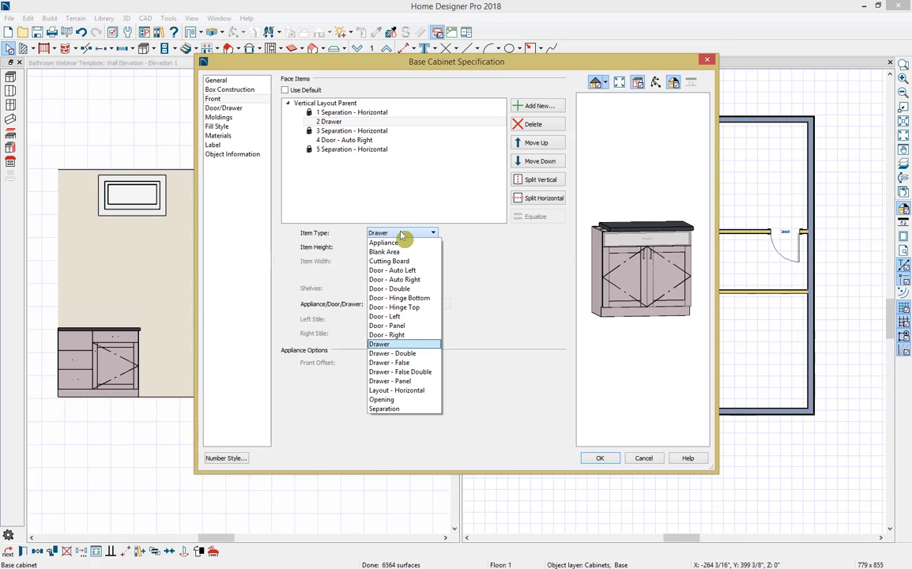
click(392, 363)
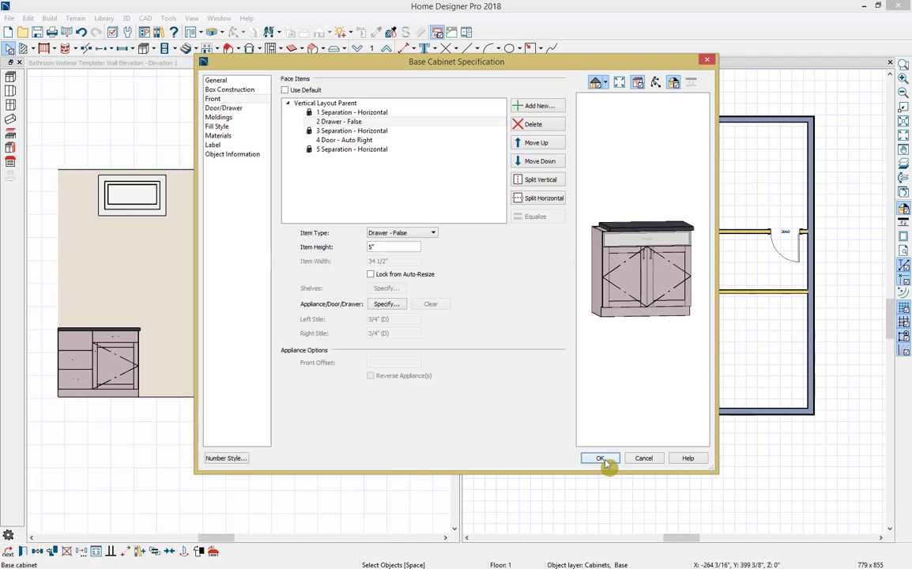
click(602, 460)
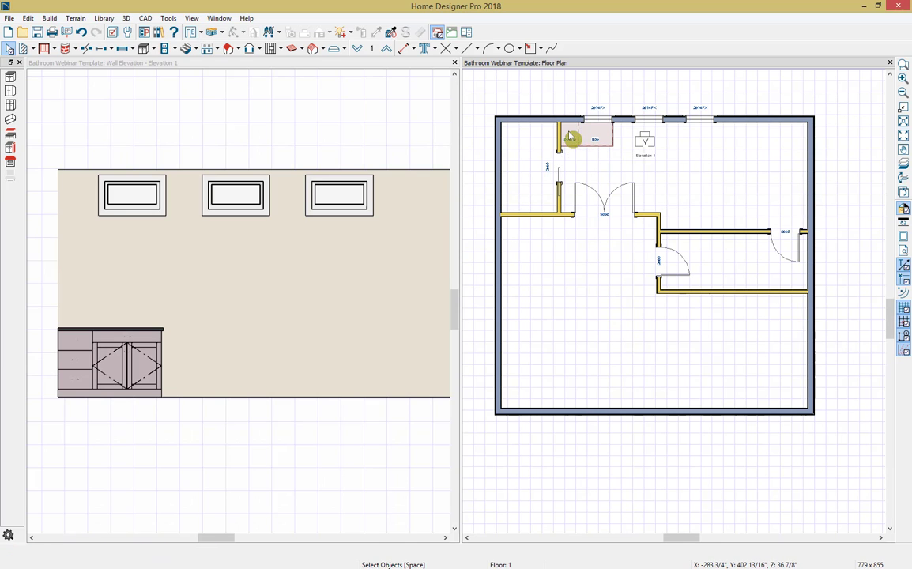
Step: Copy the three-drawer cabinet to the opposite side of the 36" cabinet along the window wall
click(571, 135)
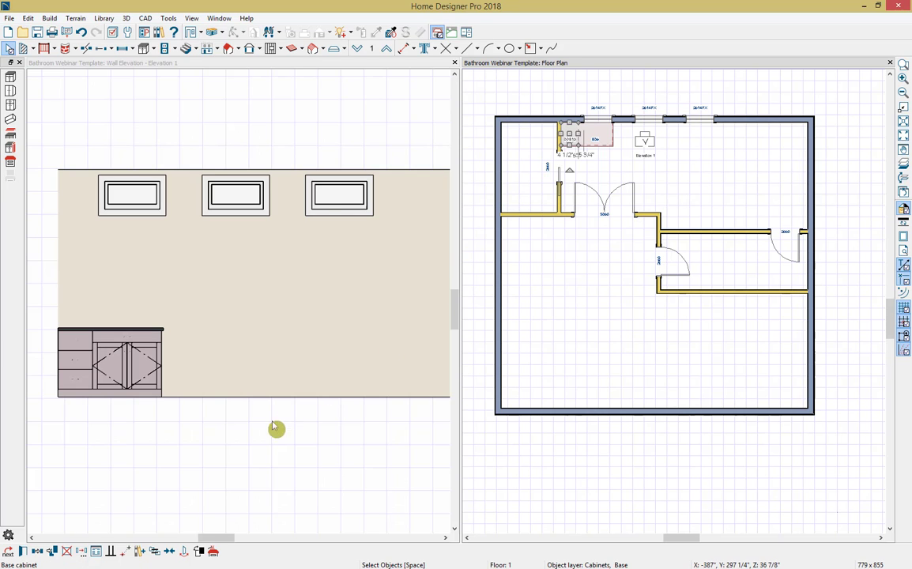
click(37, 553)
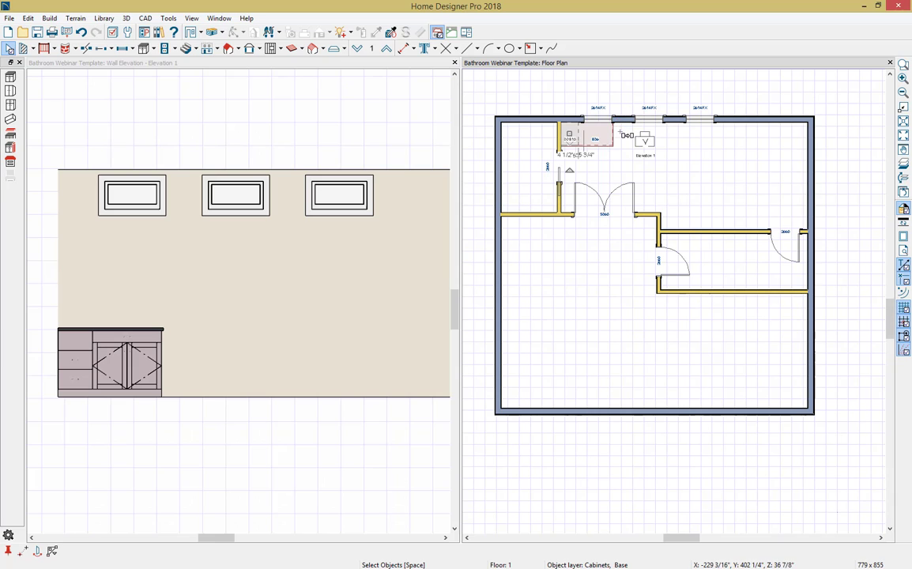
click(621, 134)
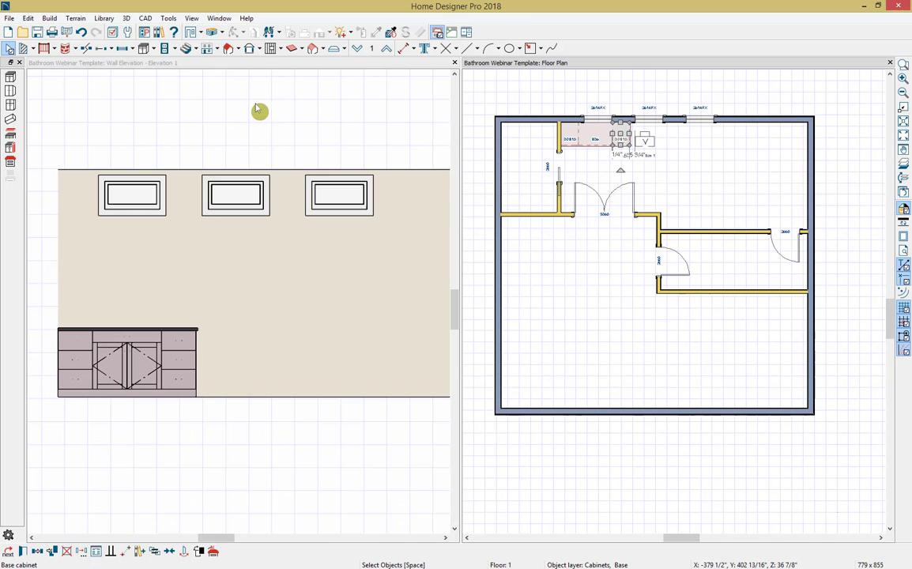
Step: Place another base cabinet at the open end of the cabinet run and set its width to 36"
click(145, 49)
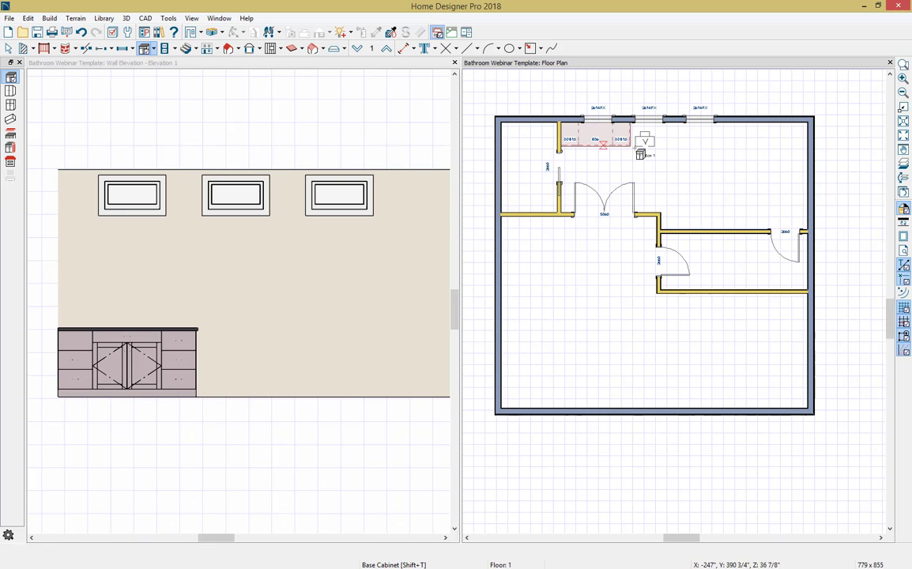
click(645, 137)
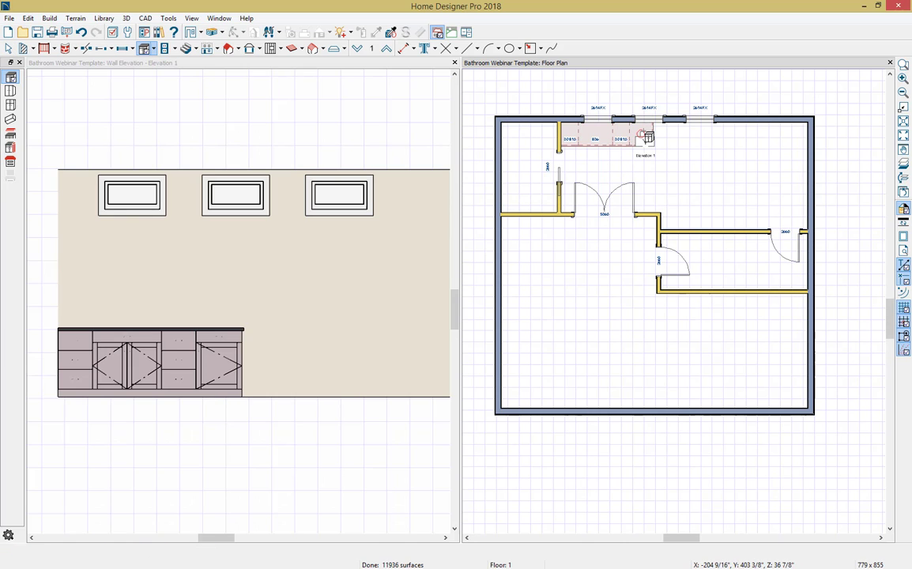
click(642, 135)
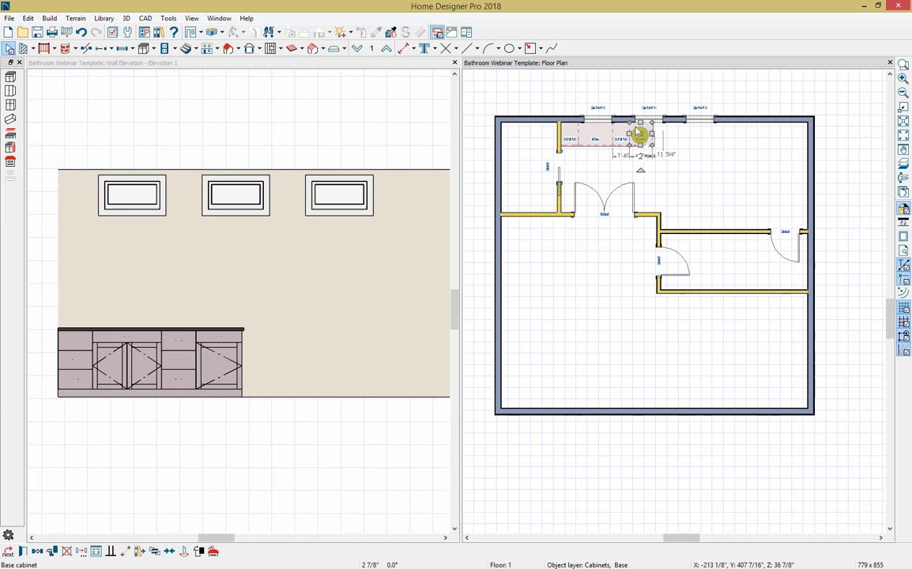
double_click(636, 134)
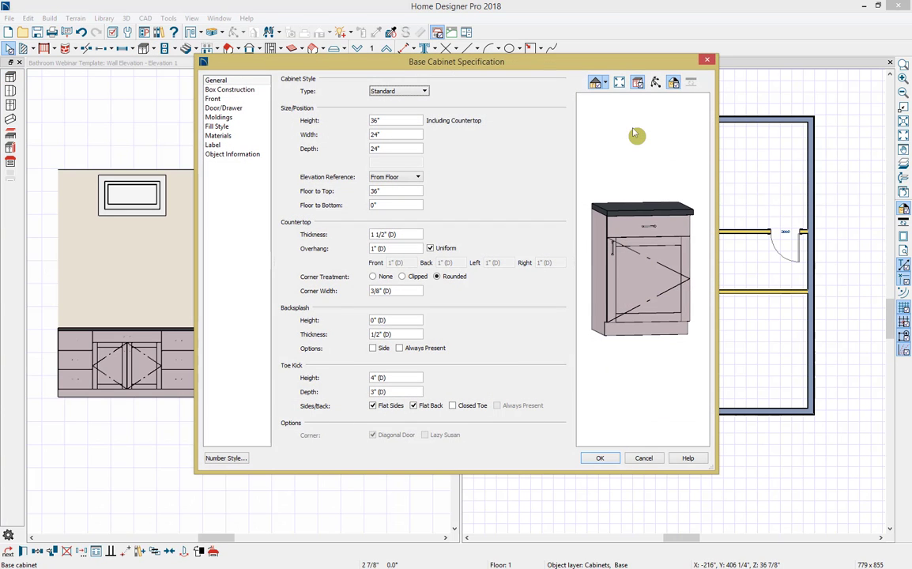
double_click(403, 136)
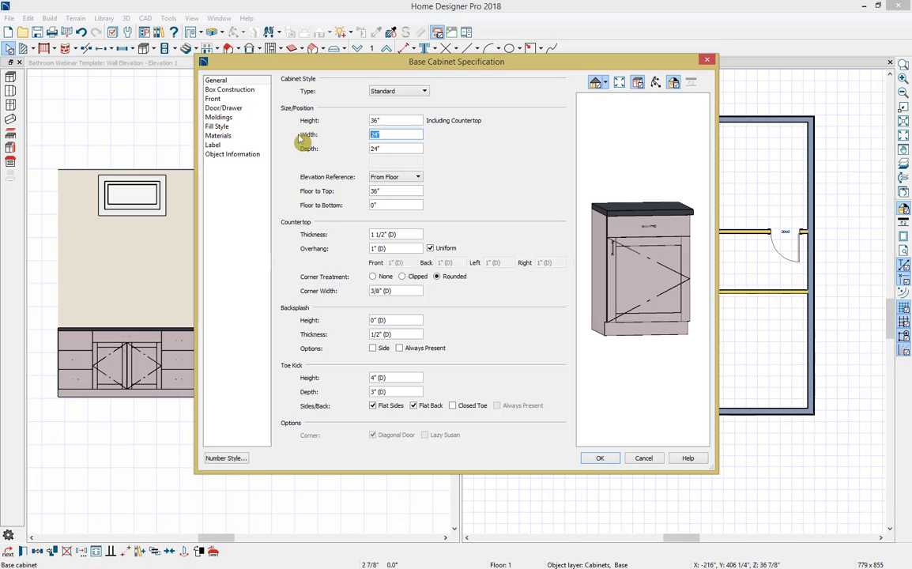
text(36)
key(Tab)
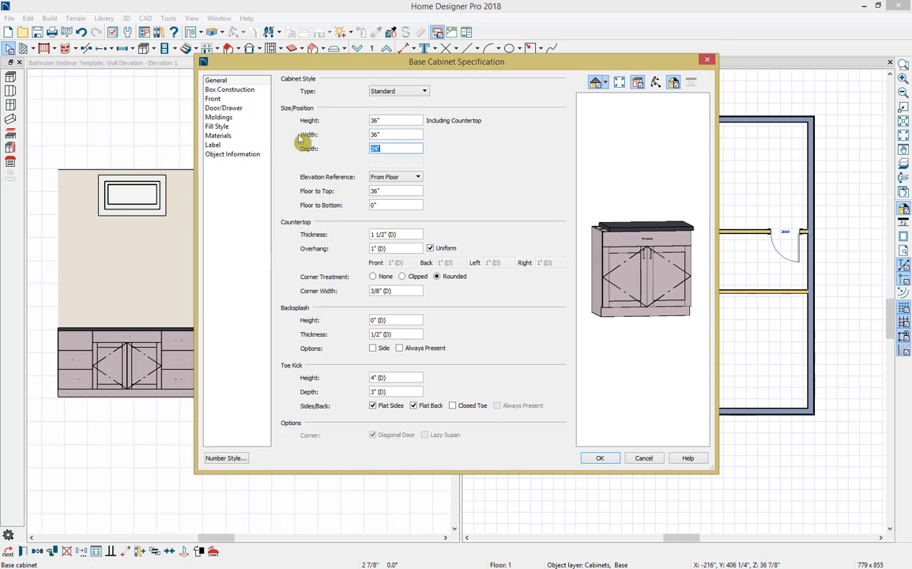
Step: Delete the drawer from the front layout of the newly placed 36" base cabinet
click(228, 99)
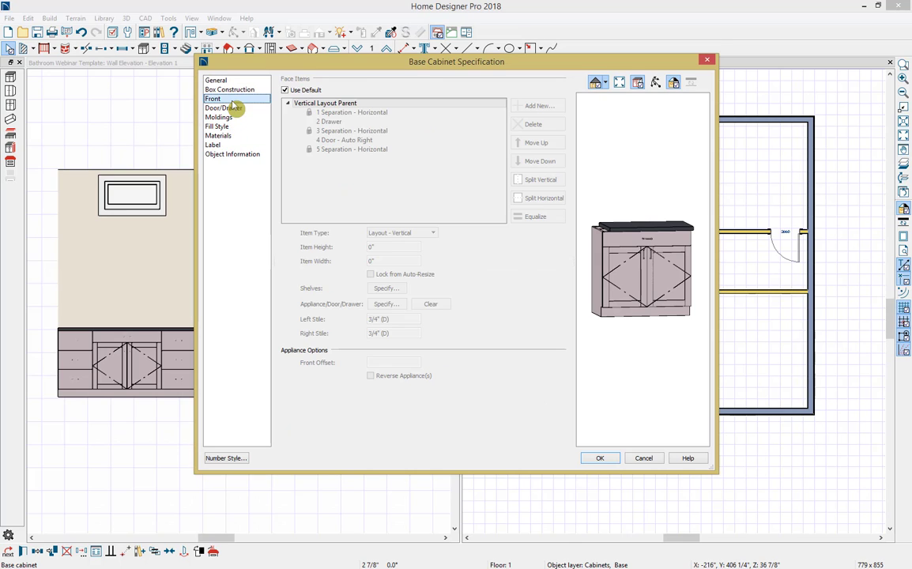
click(677, 248)
click(531, 125)
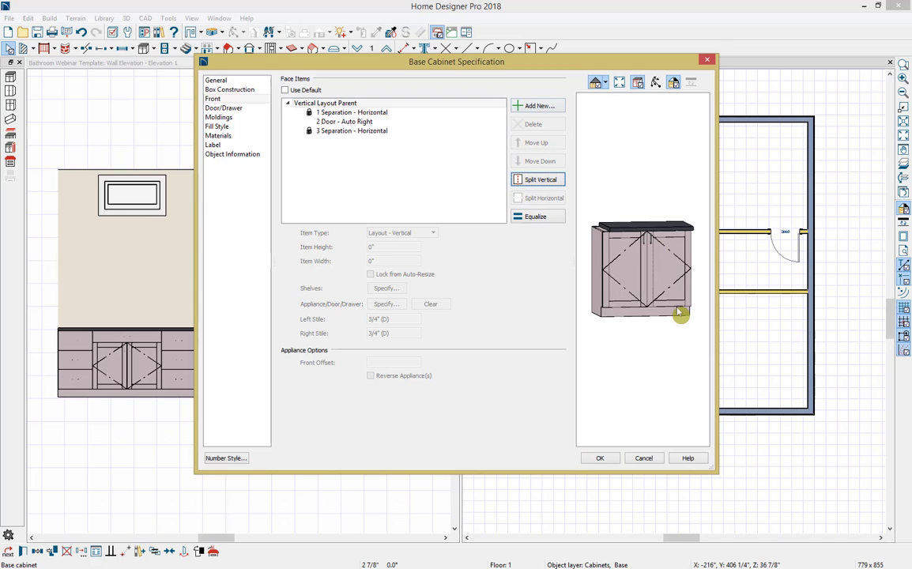
Step: Add a 5" high blank area below the doors on the 36" cabinet's front and accept the specification
click(377, 132)
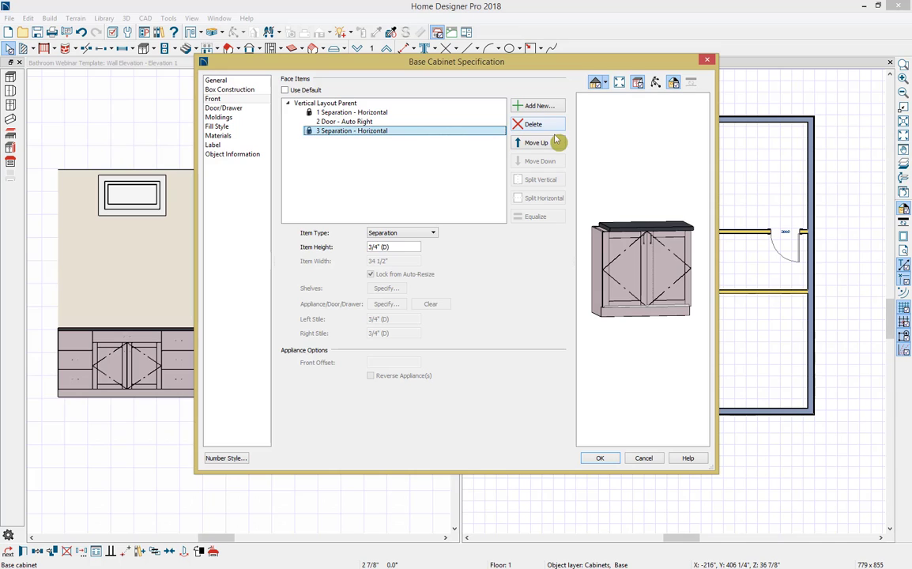
click(536, 106)
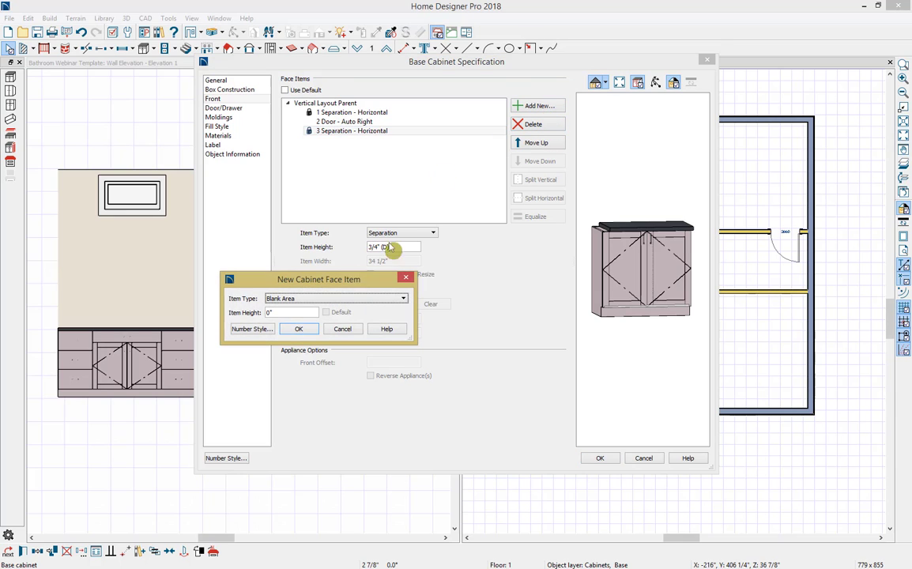
drag(287, 313, 224, 313)
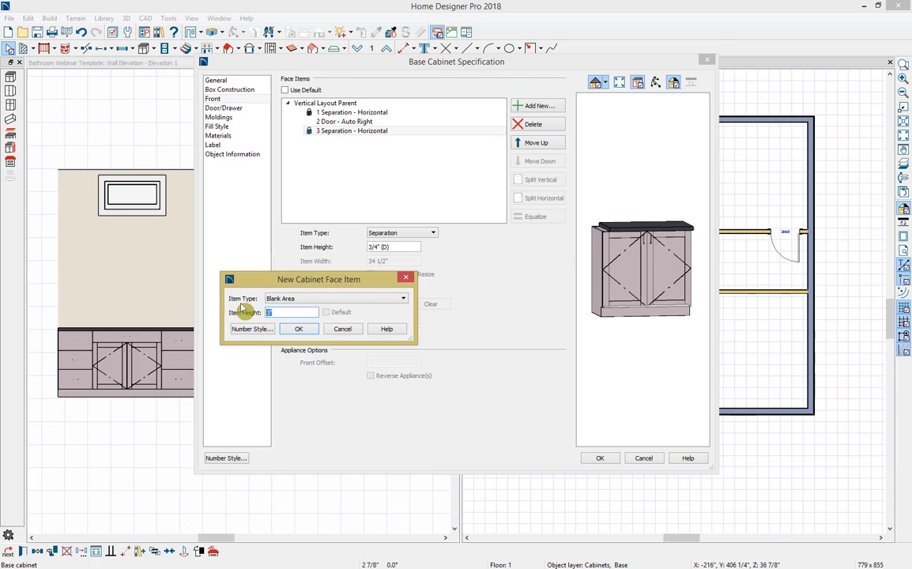
text(5)
click(308, 331)
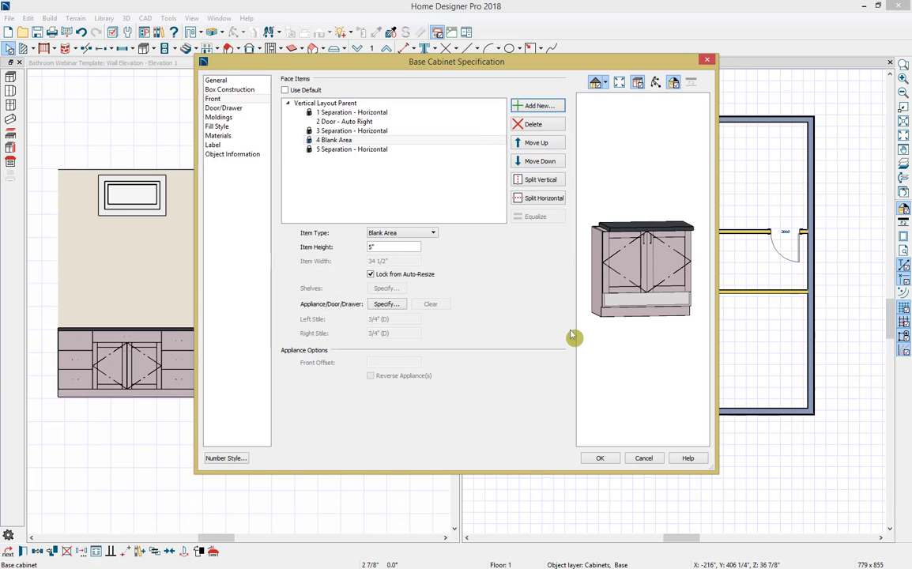
click(601, 459)
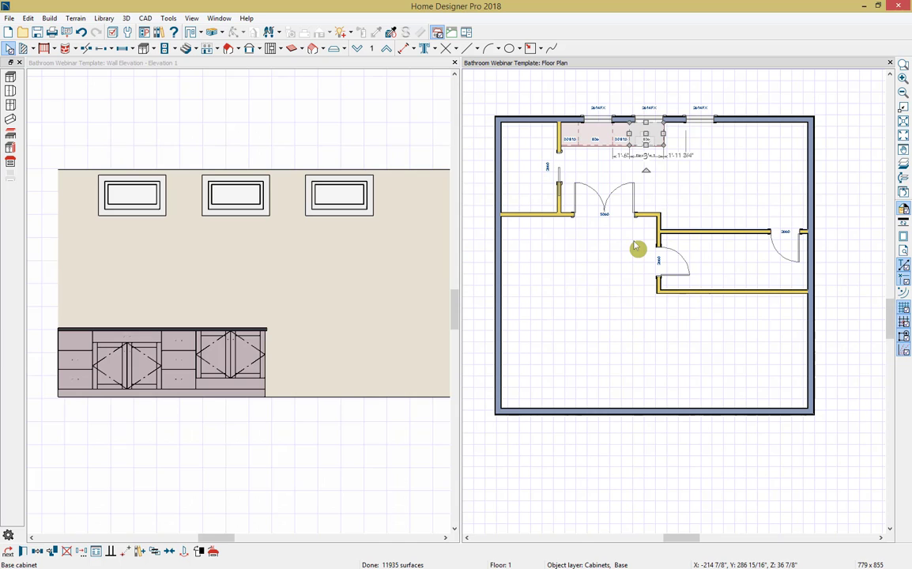
Step: Copy the drawer, door and drawer cabinets as a group and reflect the copy about the 36" cabinet at the run's open end
click(569, 137)
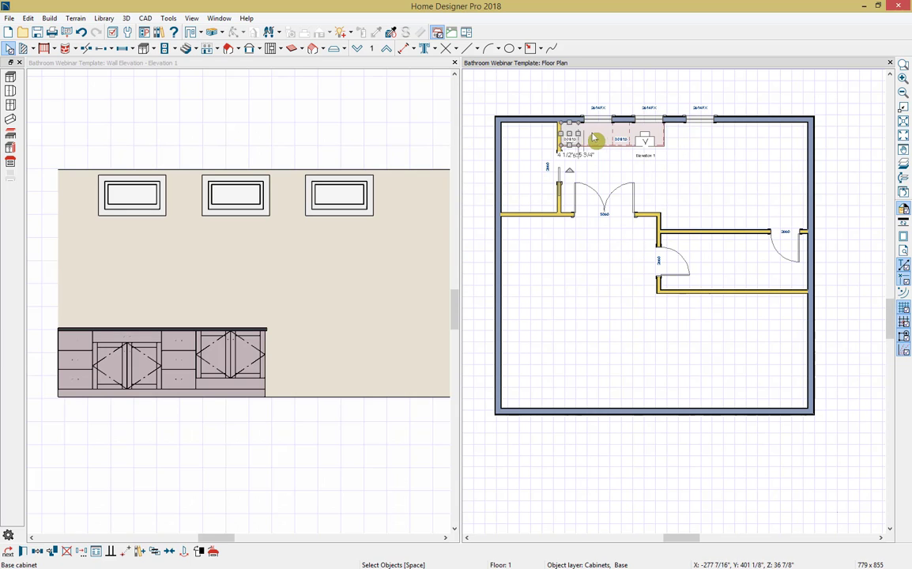
click(595, 137)
drag(597, 139, 623, 136)
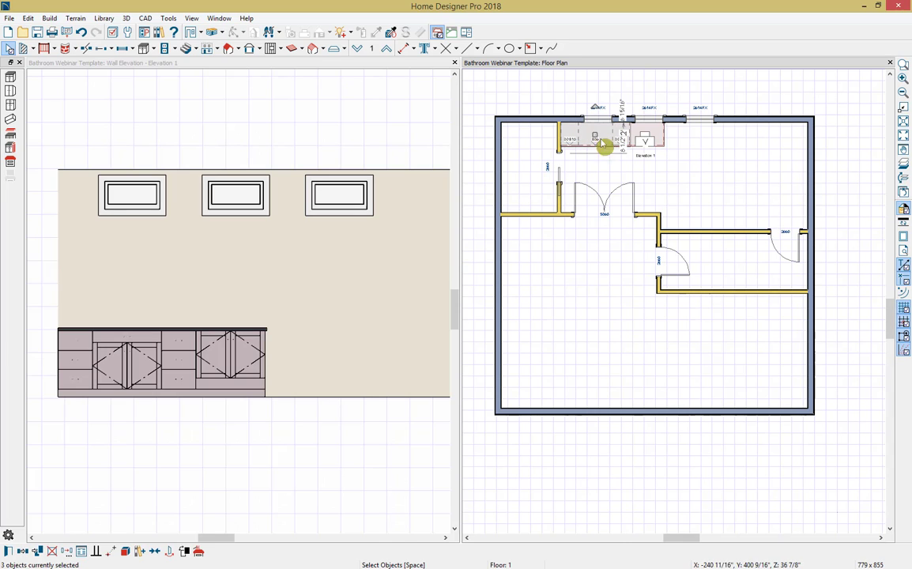
click(24, 552)
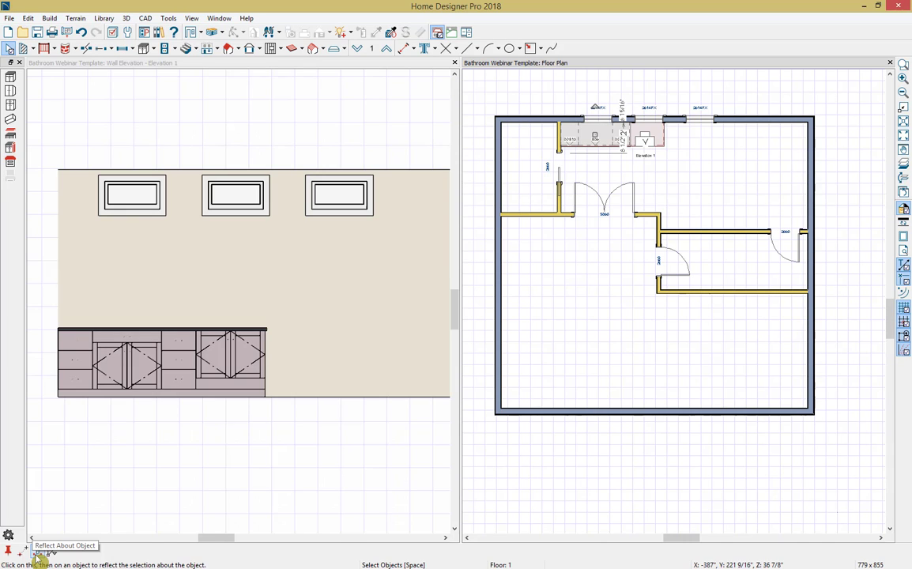
click(38, 557)
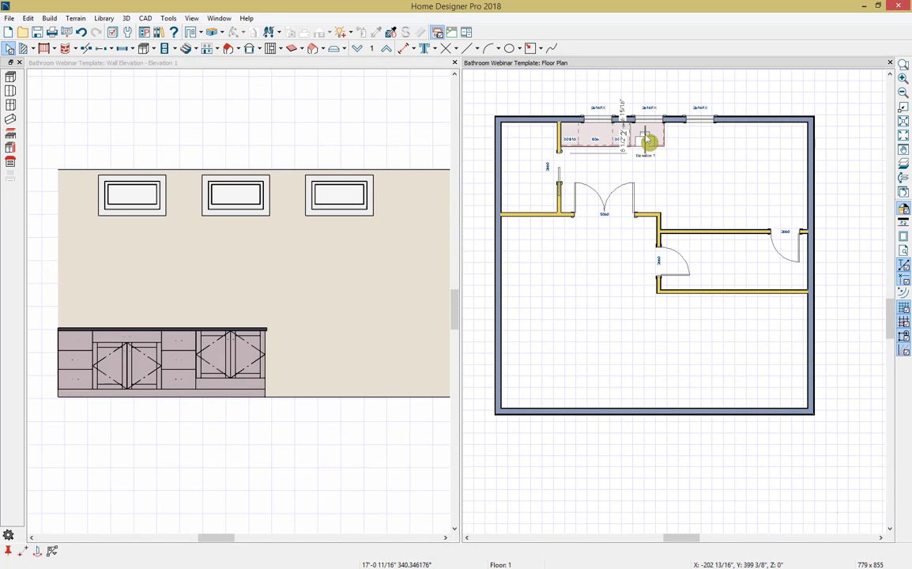
click(647, 140)
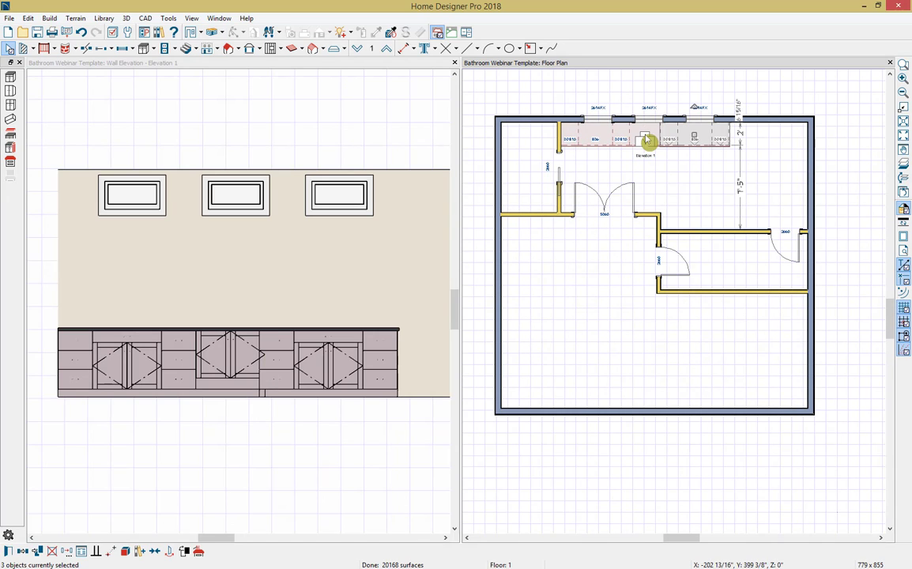
key(Escape)
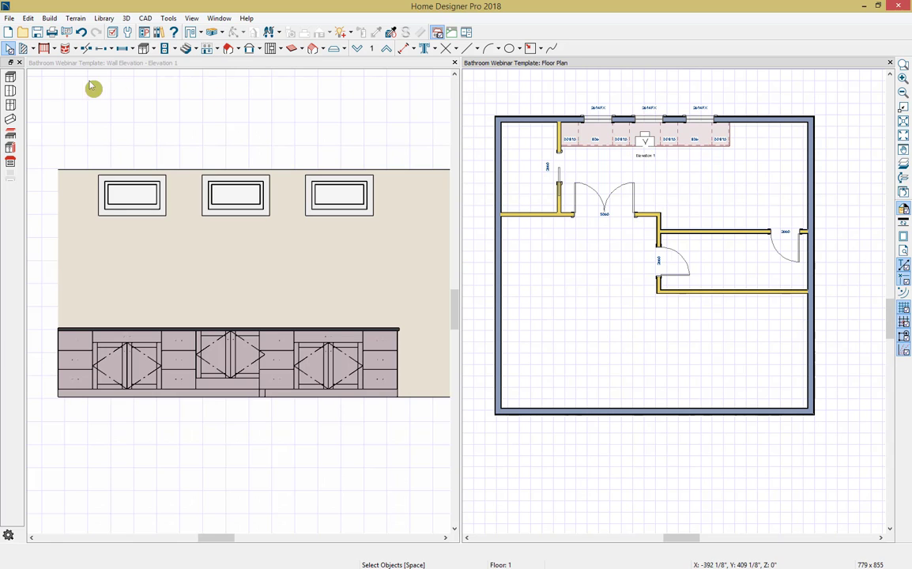
Step: Select all seven base cabinets and give them a 4" high backsplash with the side backsplash option enabled
click(11, 78)
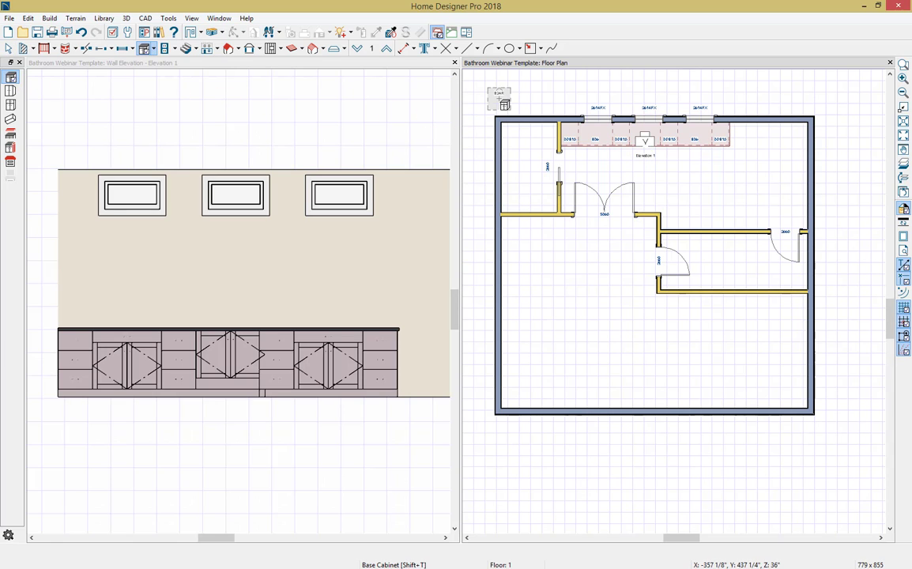
drag(542, 102, 740, 177)
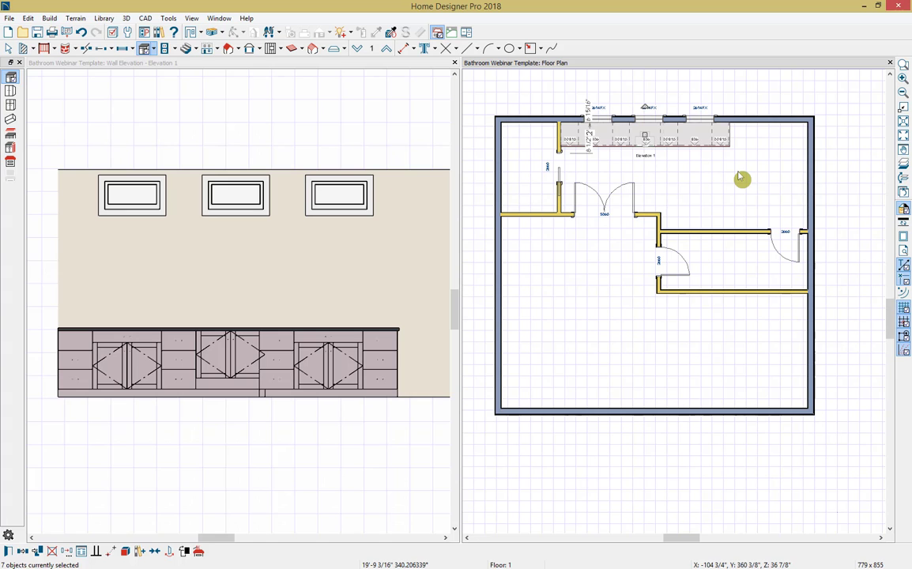
key(ctrl+e)
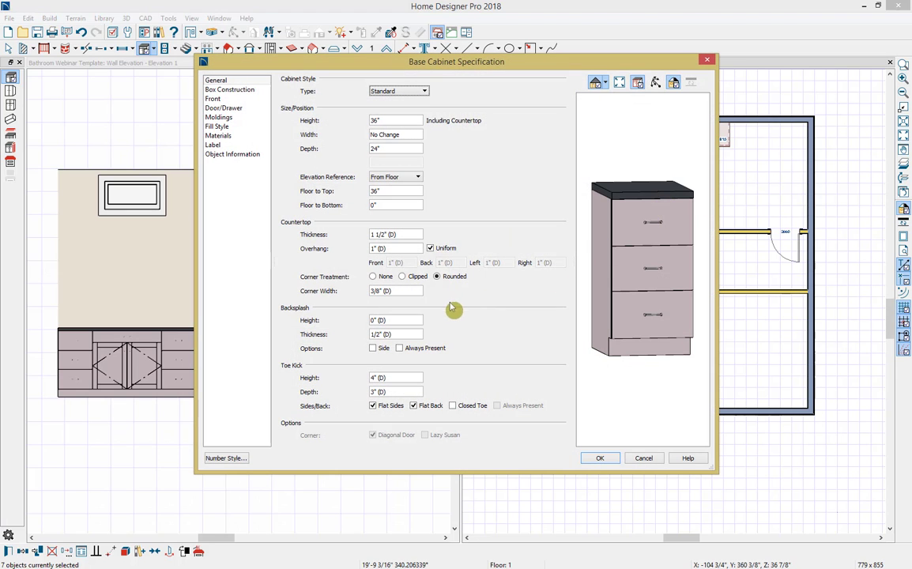
drag(414, 320, 359, 324)
text(4)
key(Tab)
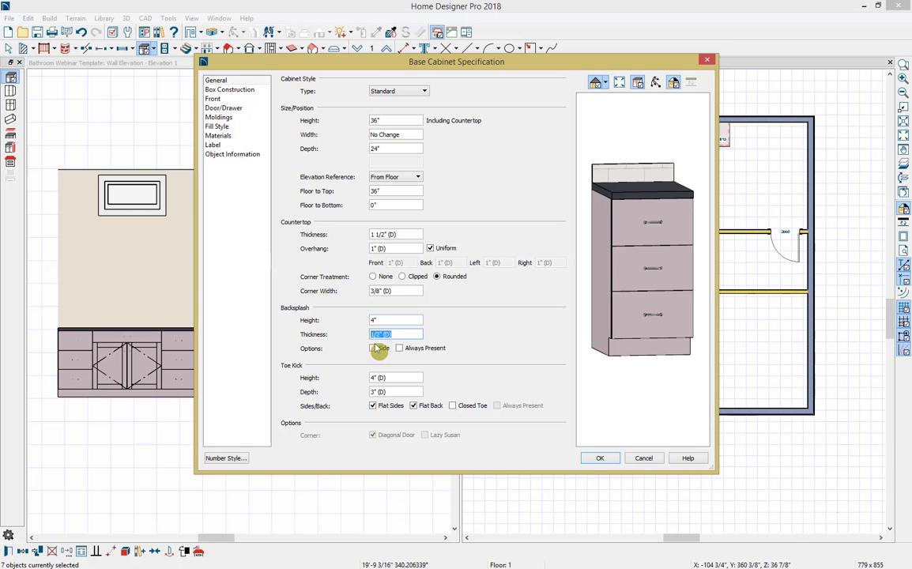
click(374, 350)
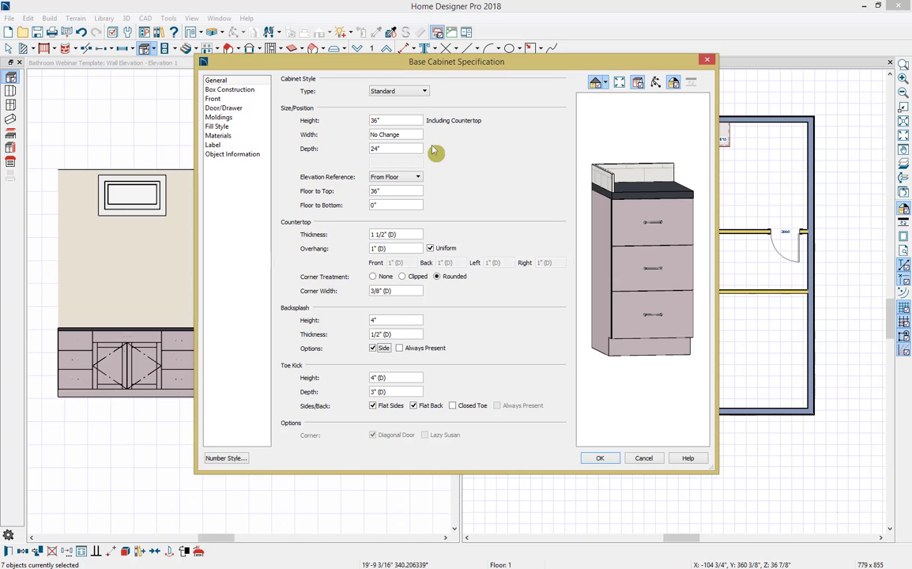
Step: Search the material library for Small Grout, assign its White Tile to the cabinets' backsplash and accept the specification
click(239, 140)
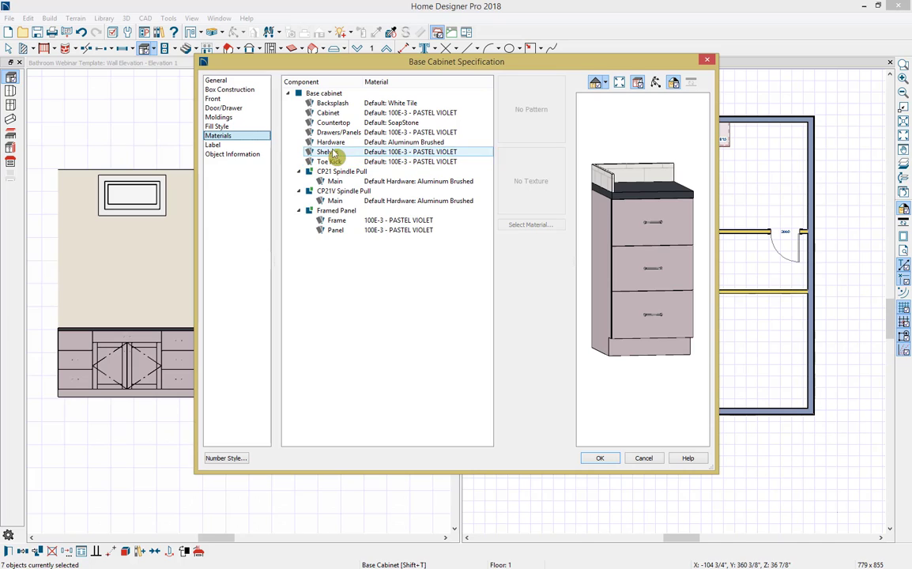
click(365, 106)
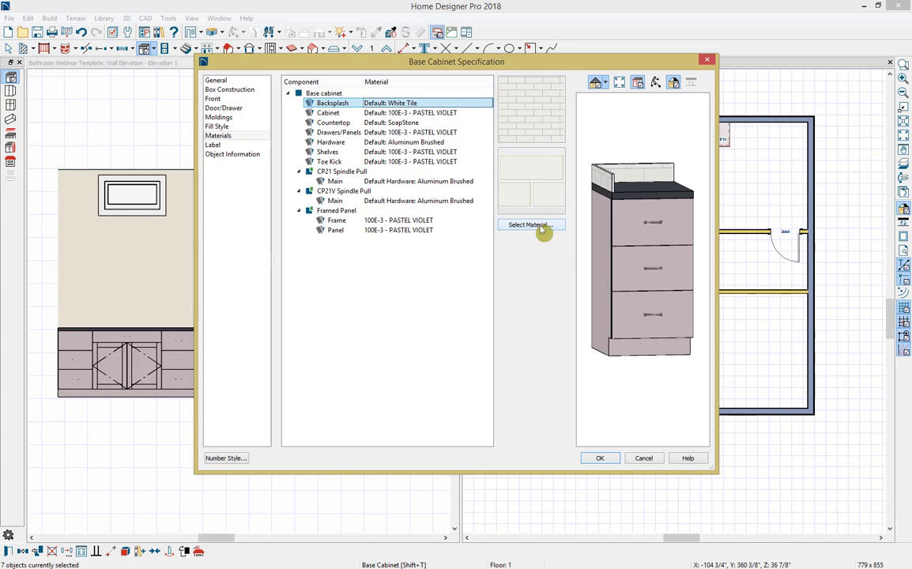
click(543, 228)
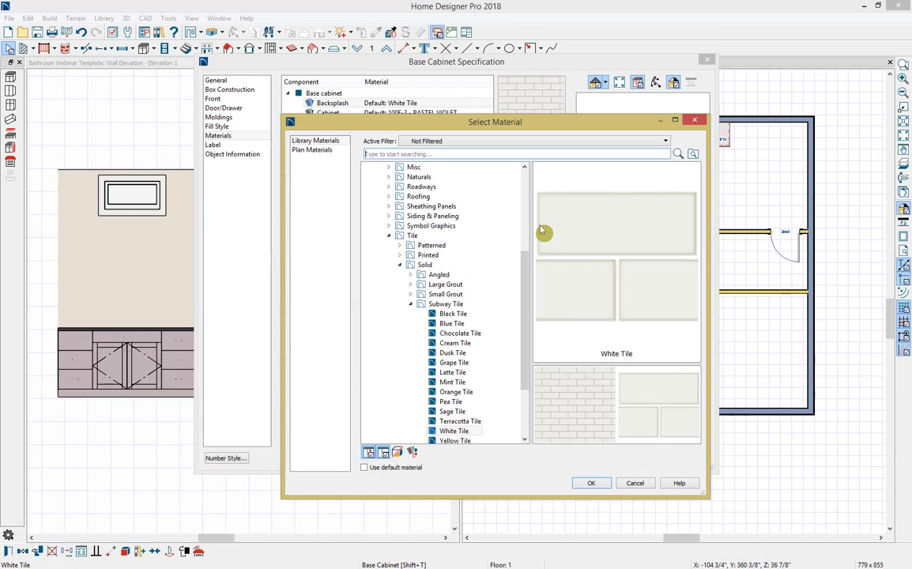
text(Small Grout)
key(Return)
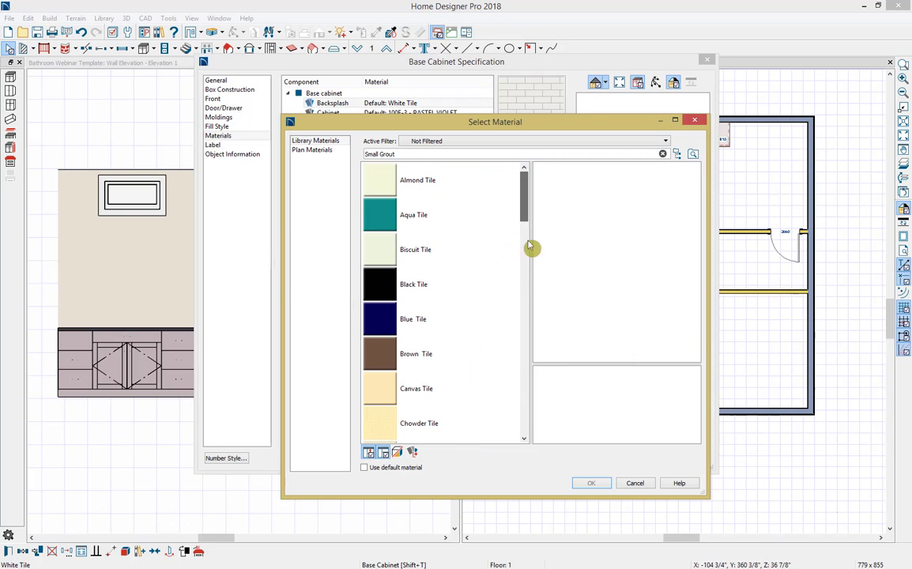
drag(531, 246, 521, 427)
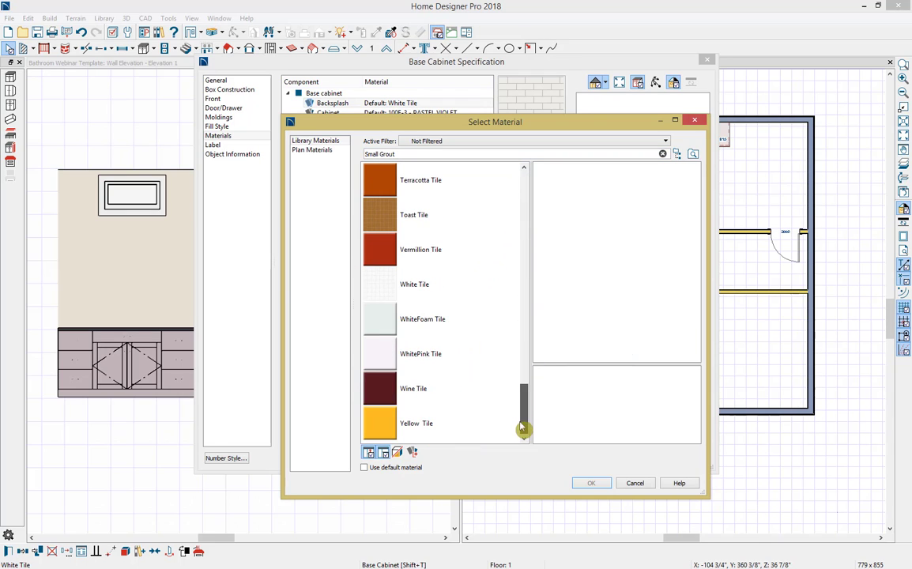
click(450, 293)
click(591, 484)
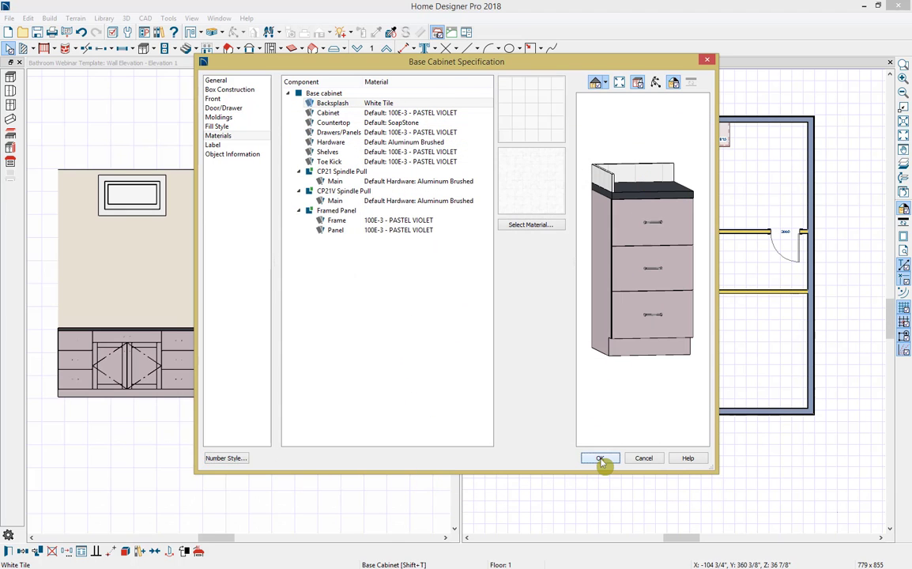
click(600, 459)
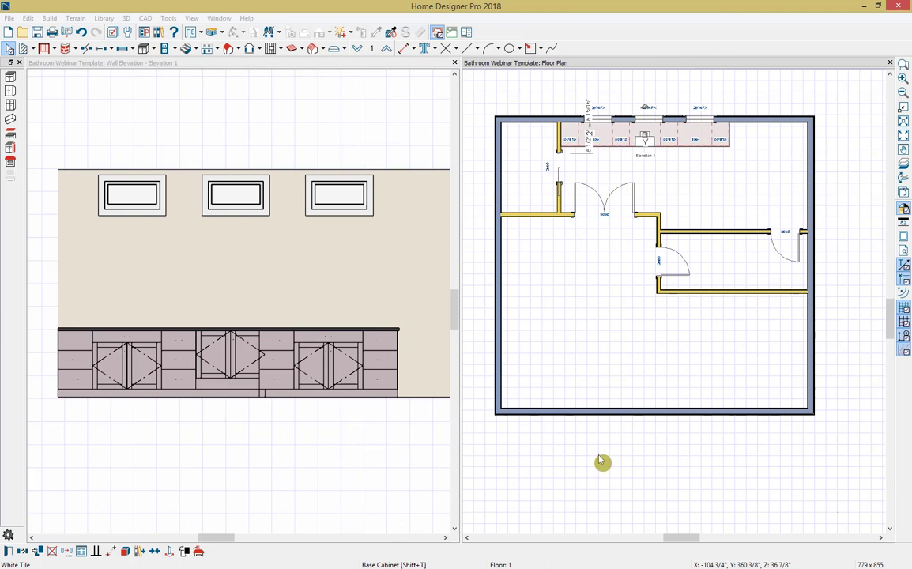
Step: Close the wall elevation and create a full camera view of the bathroom looking down at the base cabinet run
click(454, 64)
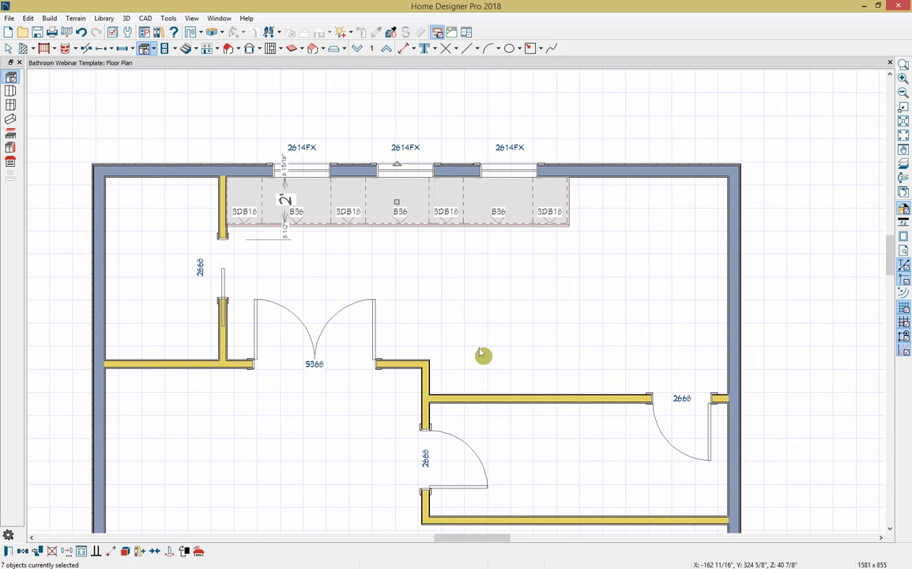
click(221, 33)
click(234, 48)
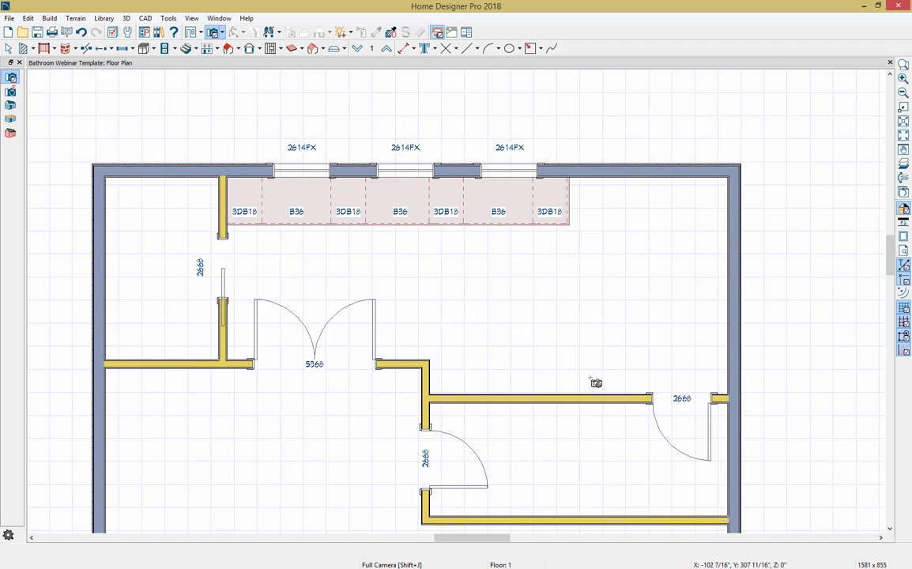
drag(596, 382, 537, 316)
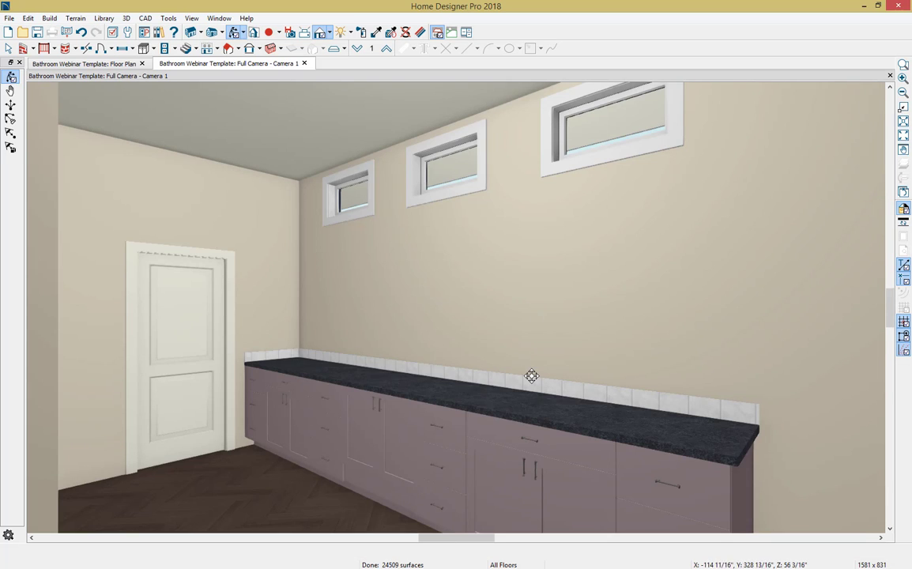
drag(532, 377, 550, 399)
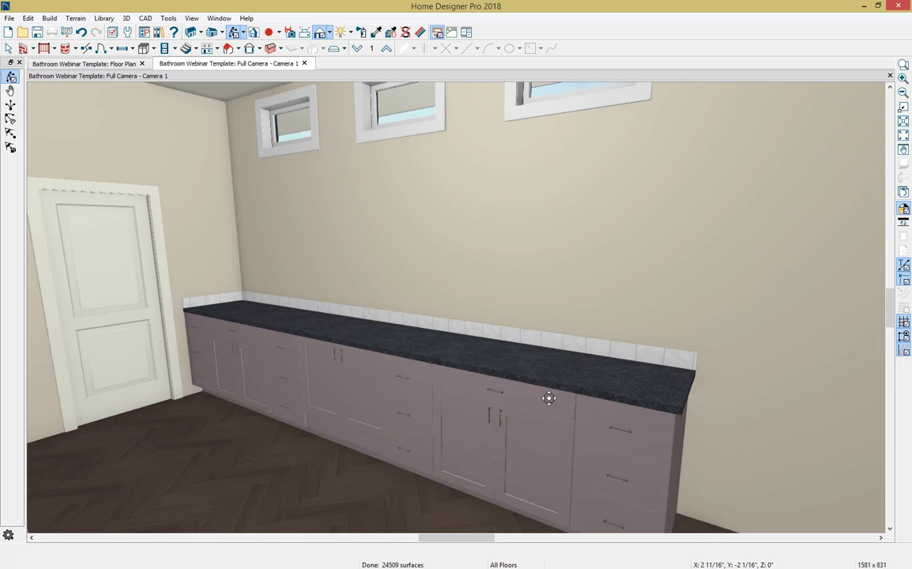
Step: Switch to Windows Photo Viewer to examine the Vanity Final Render.jpg reference image, then return to Home Designer Pro
key(alt+Tab)
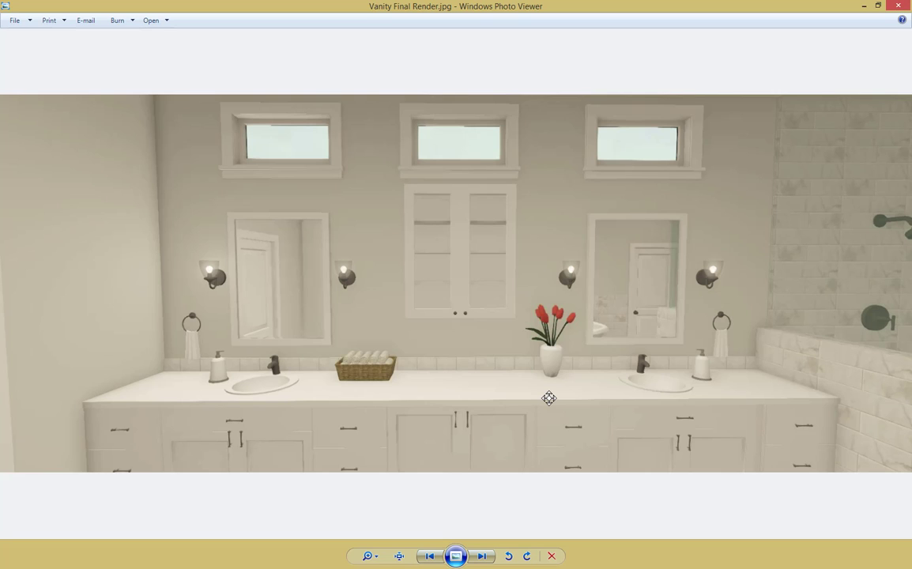
click(545, 401)
click(863, 6)
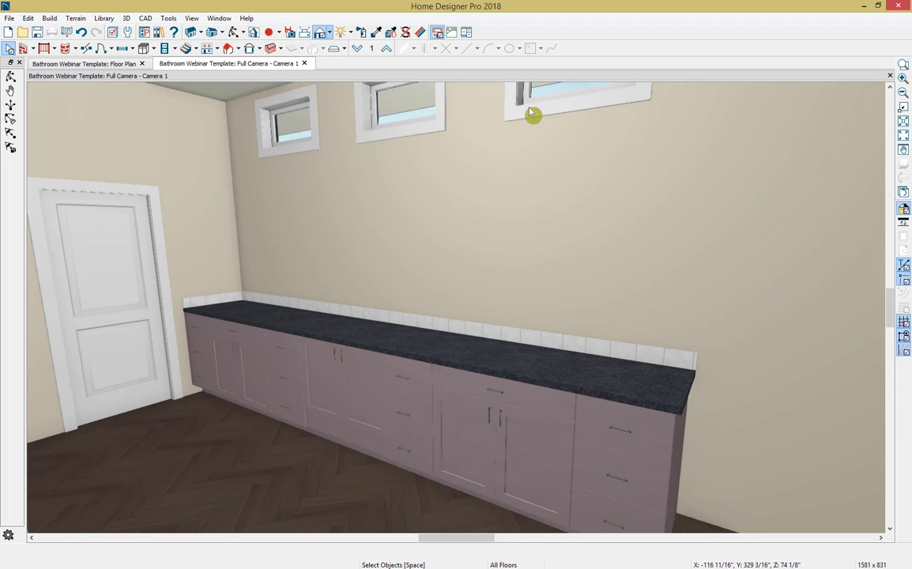
Step: Pick the Glacier White material for painting from the Materials folder of Bathroom 2018 in the library's User Catalog
click(159, 32)
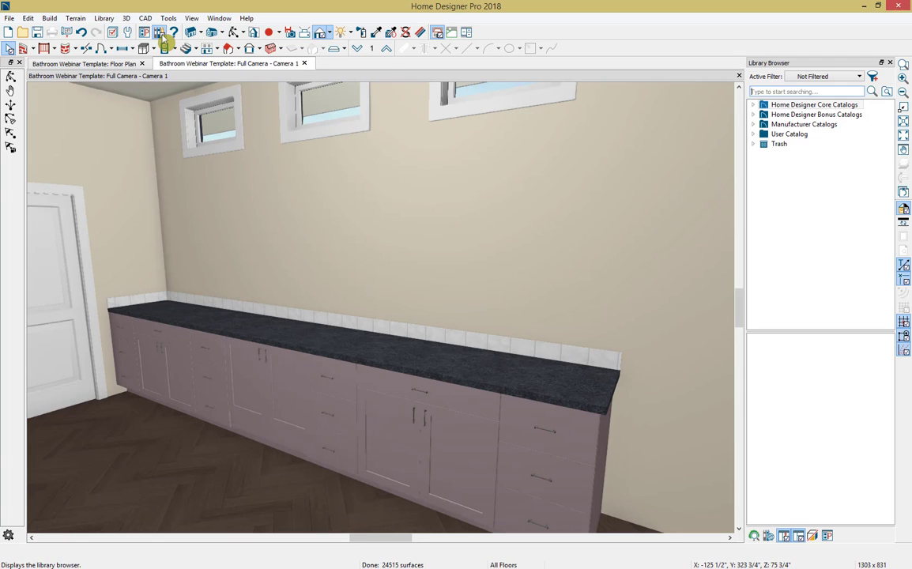
click(755, 134)
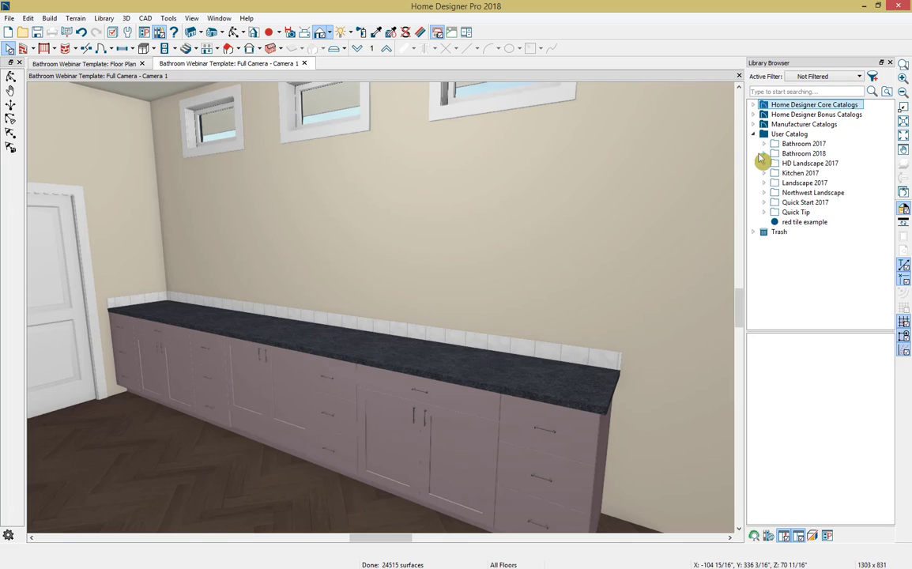
click(764, 153)
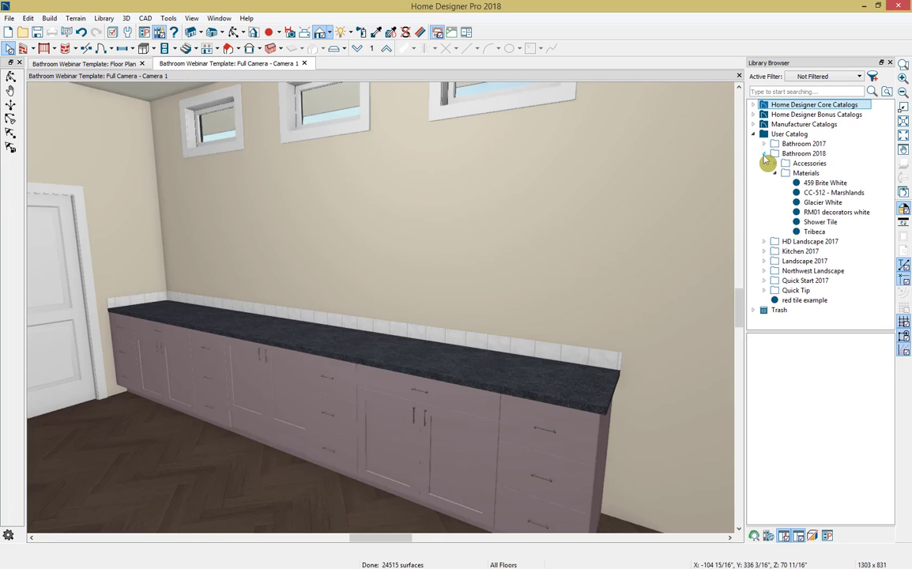
click(814, 174)
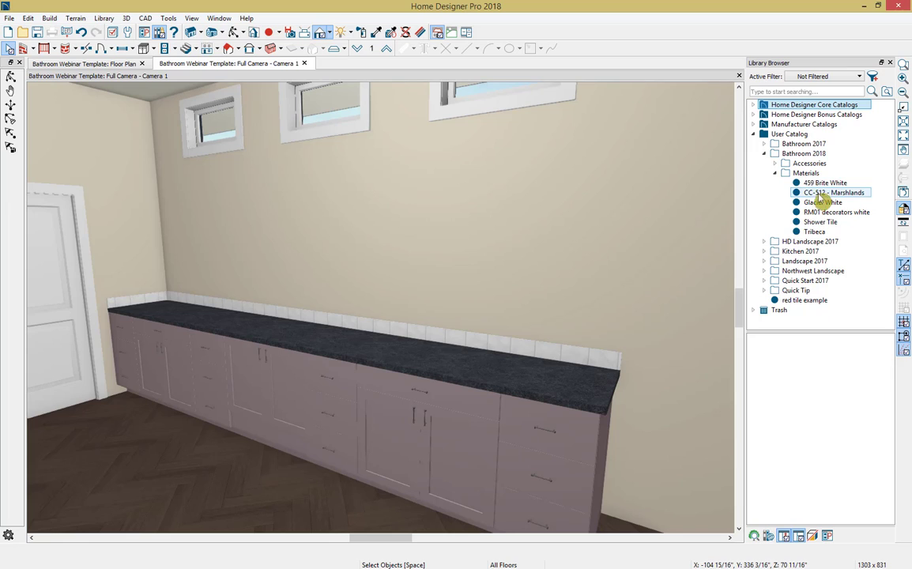
click(820, 204)
click(819, 204)
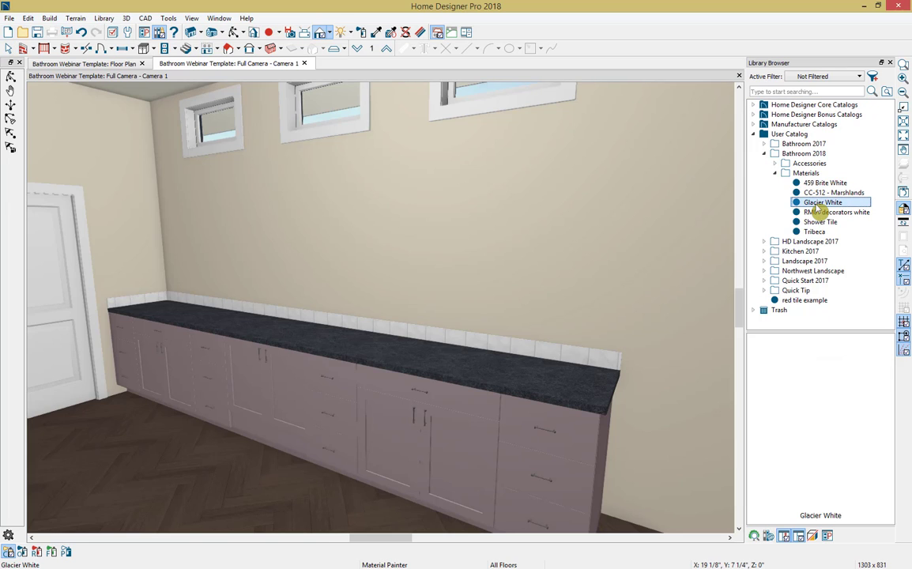
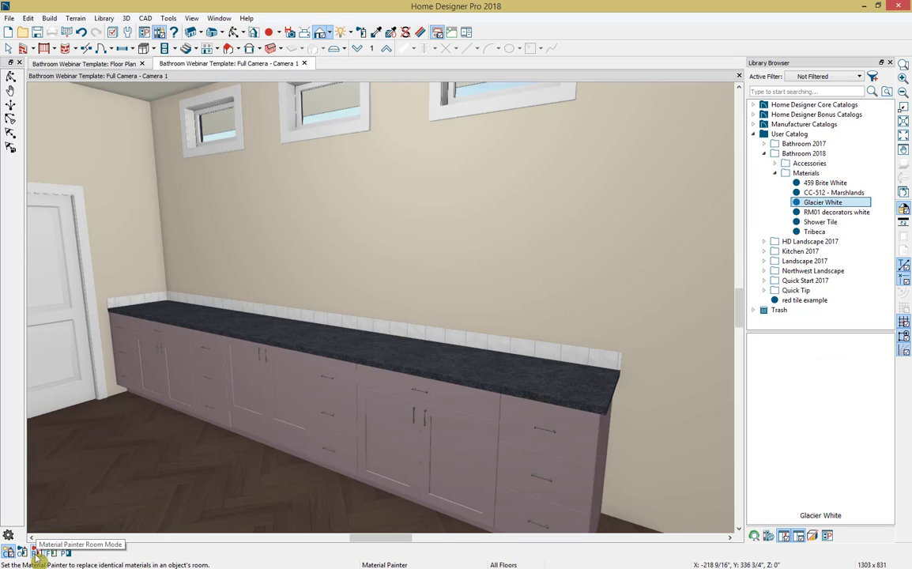
Step: Paint the vanity countertop with Glacier White using the Material Painter in Room Mode
click(37, 551)
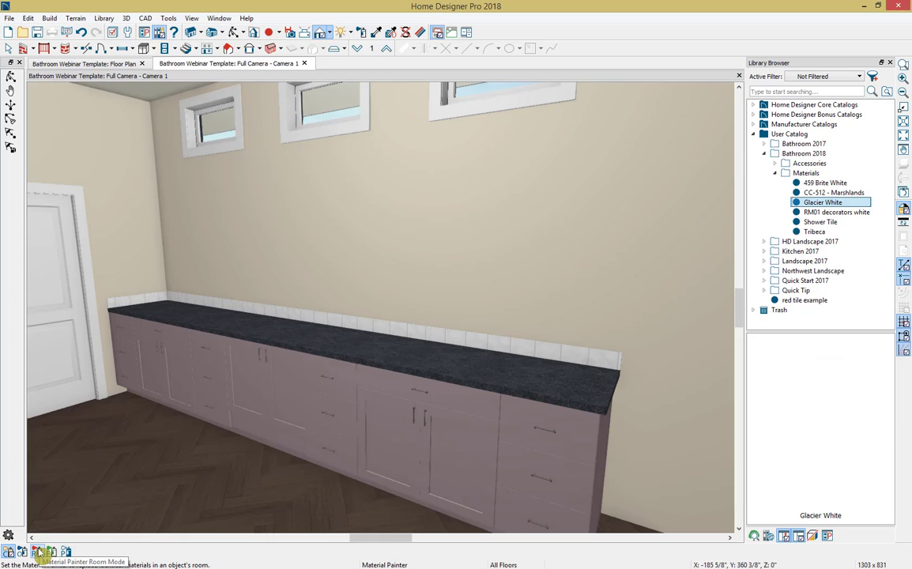
click(40, 553)
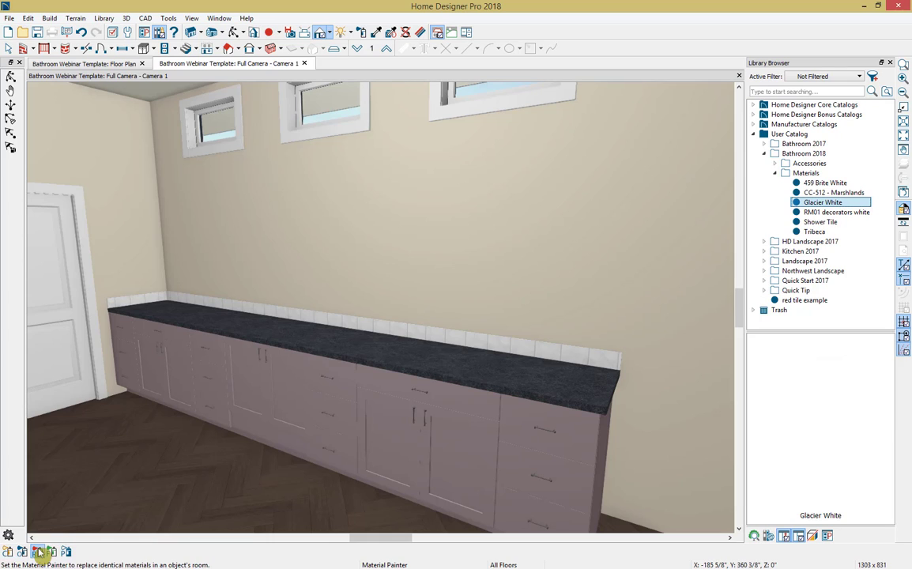
click(560, 381)
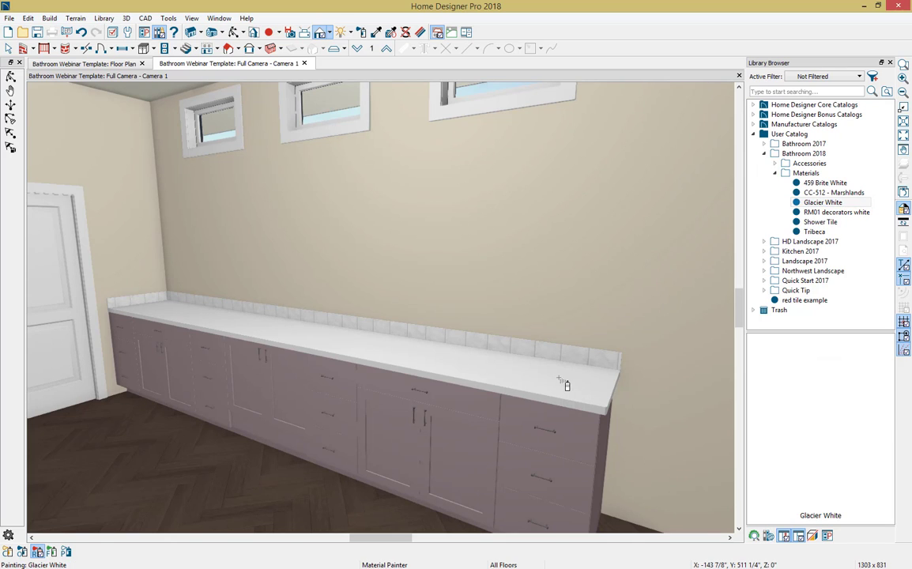
Step: Paint all the vanity base cabinets with the 459 Brite White material from the Bathroom 2018 library folder
click(814, 183)
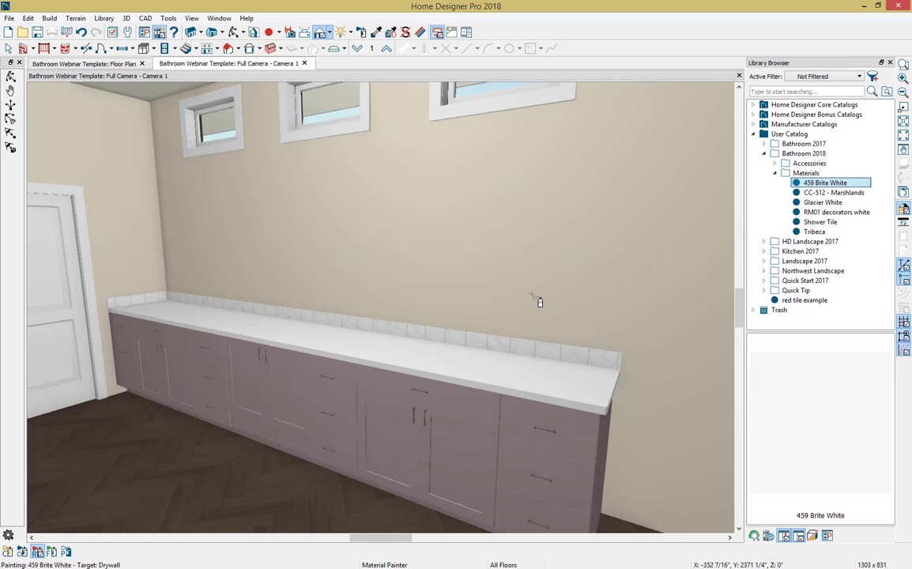
click(379, 429)
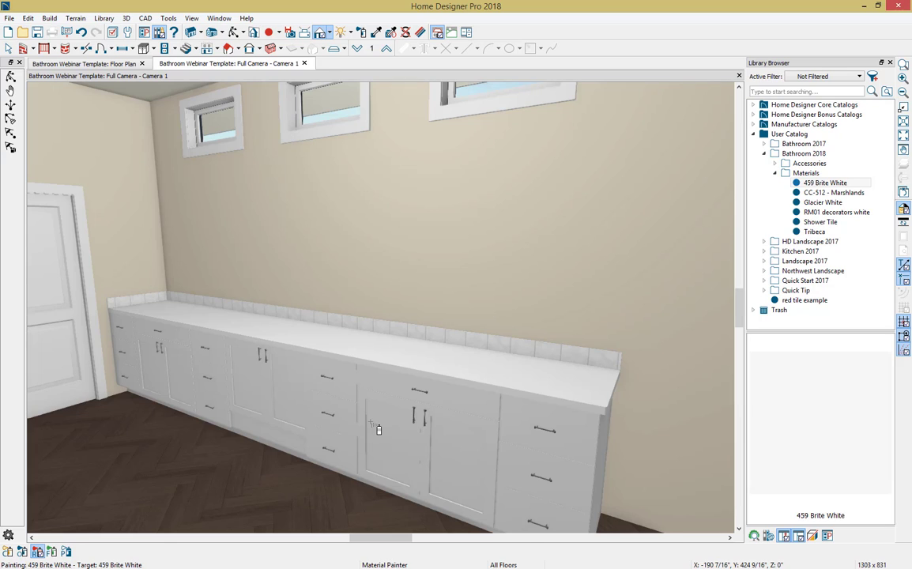
middle_drag(371, 422, 359, 429)
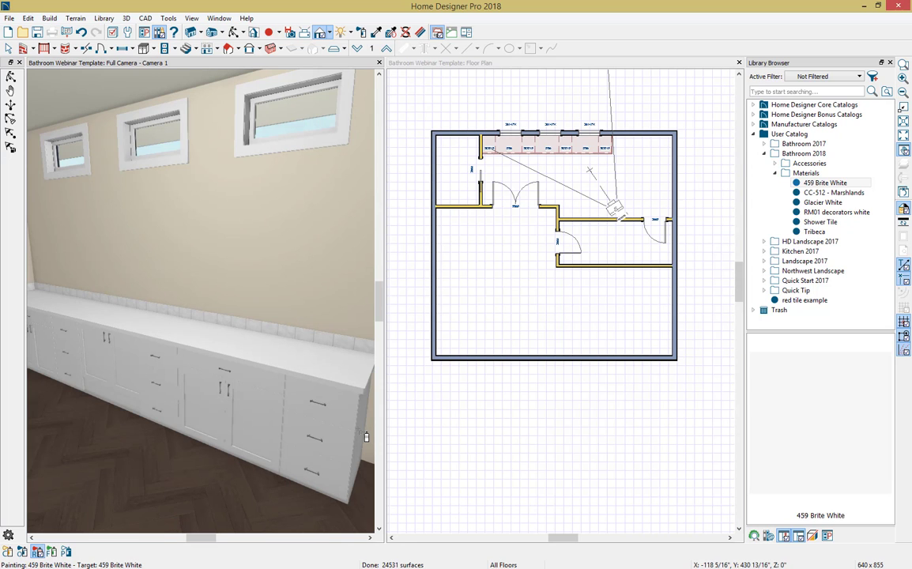
Step: Center each of the three windows above the vanity on the door base cabinet beneath it in the floor plan
scroll(515, 197, up, 2)
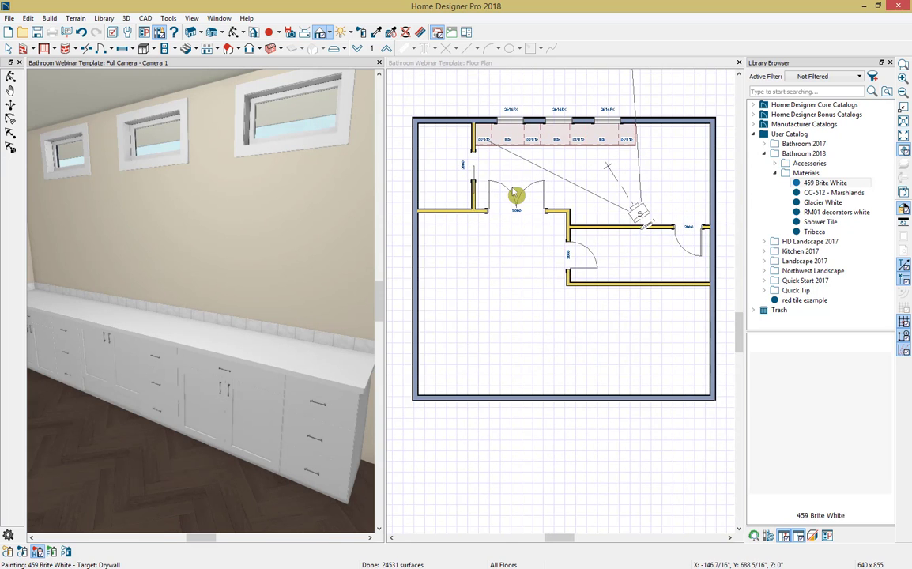
middle_drag(516, 197, 516, 227)
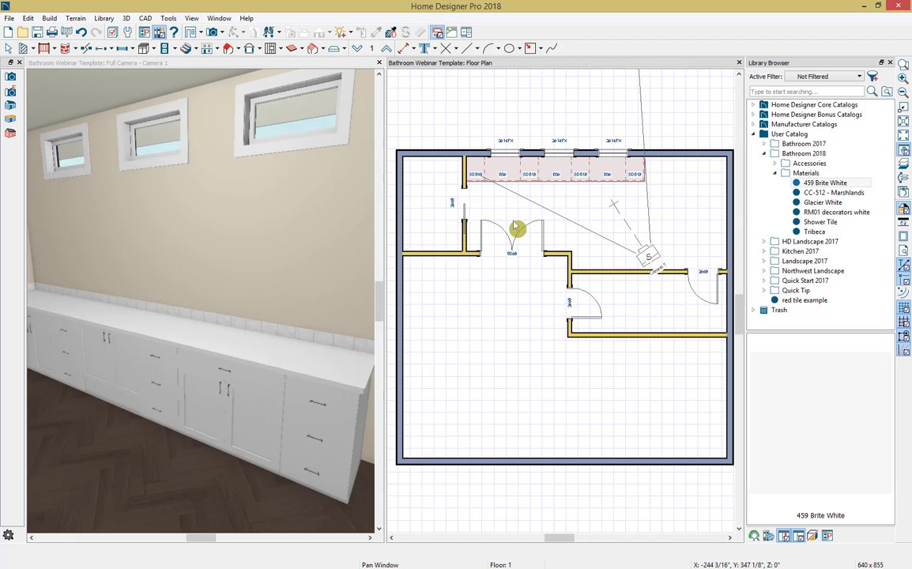
key(space)
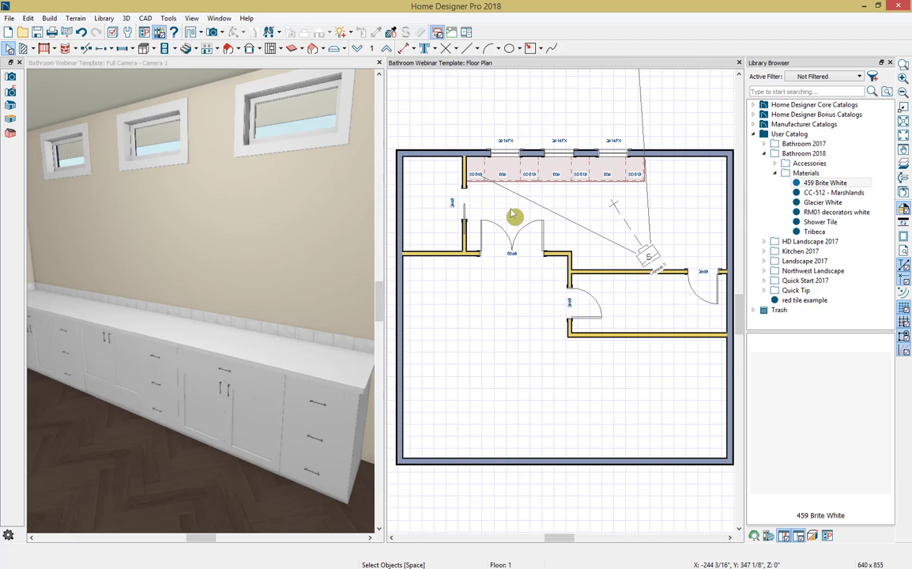
click(503, 153)
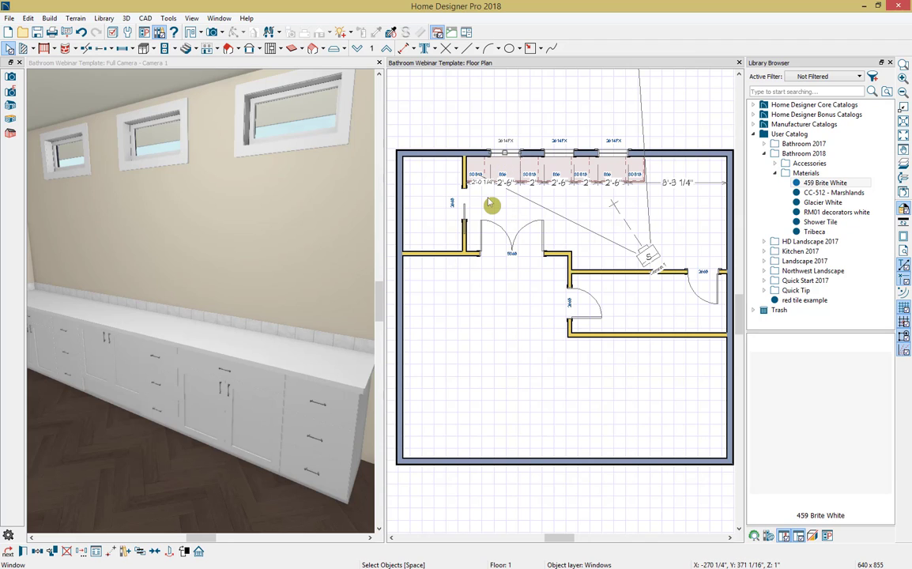
click(156, 554)
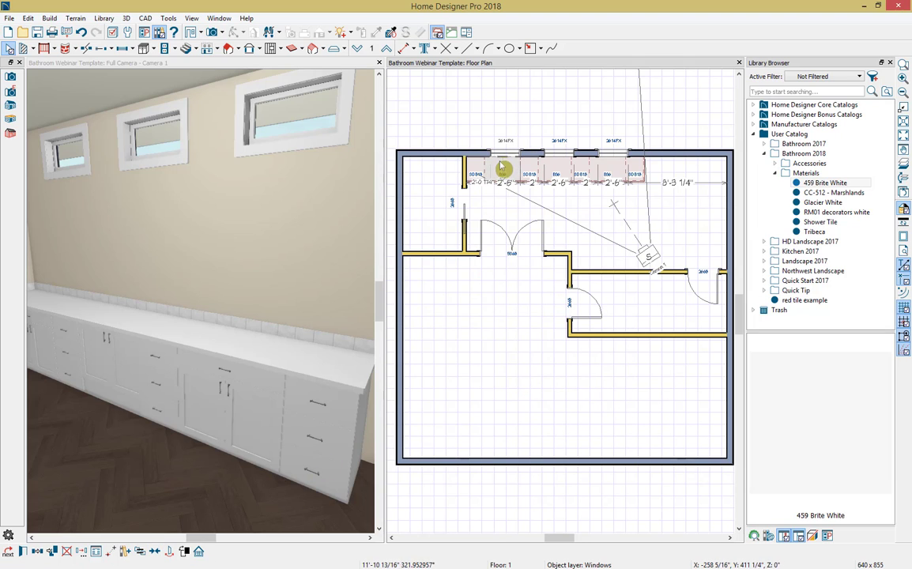
click(558, 168)
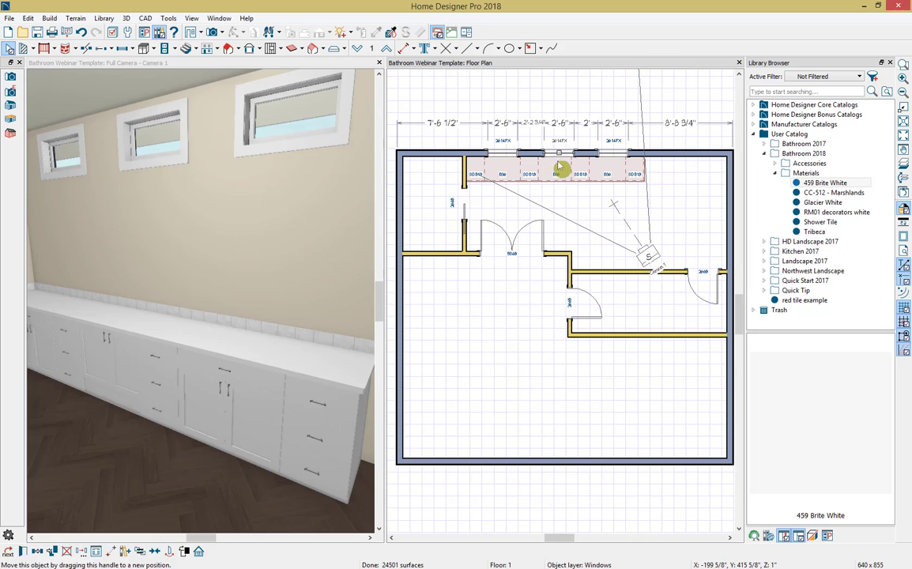
click(156, 551)
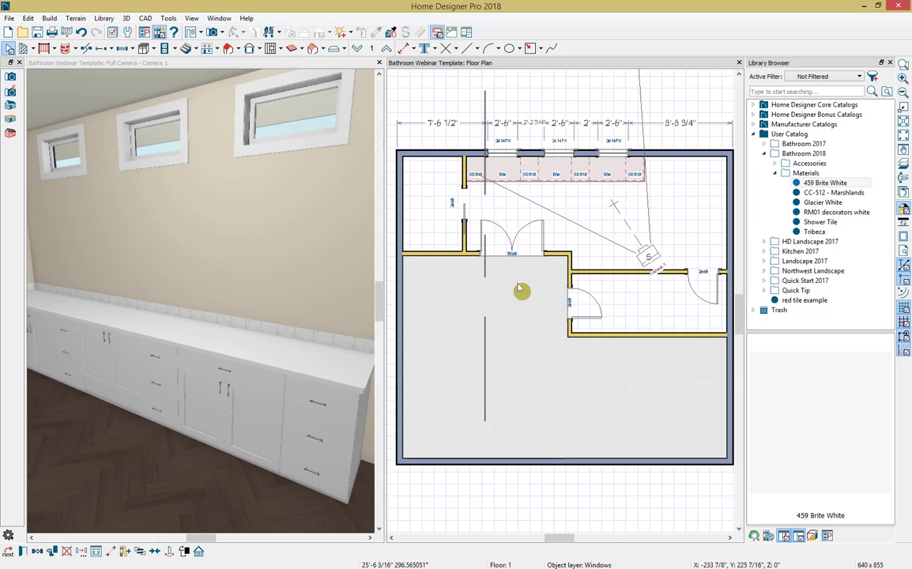
click(538, 192)
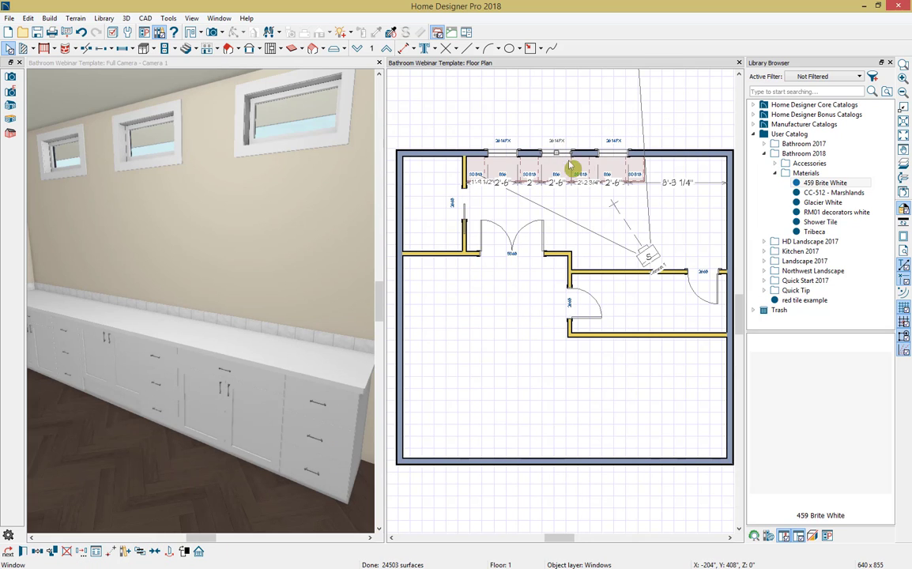
click(617, 158)
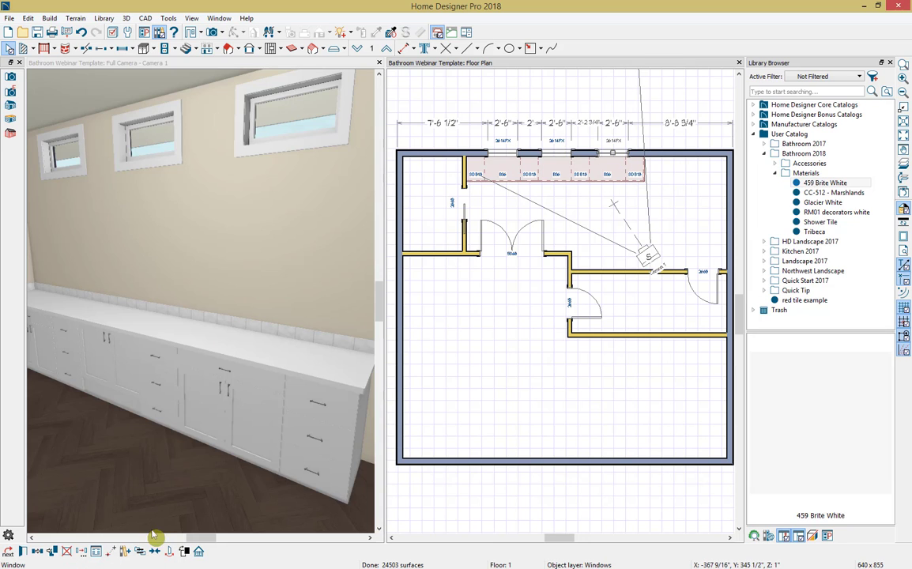
click(157, 553)
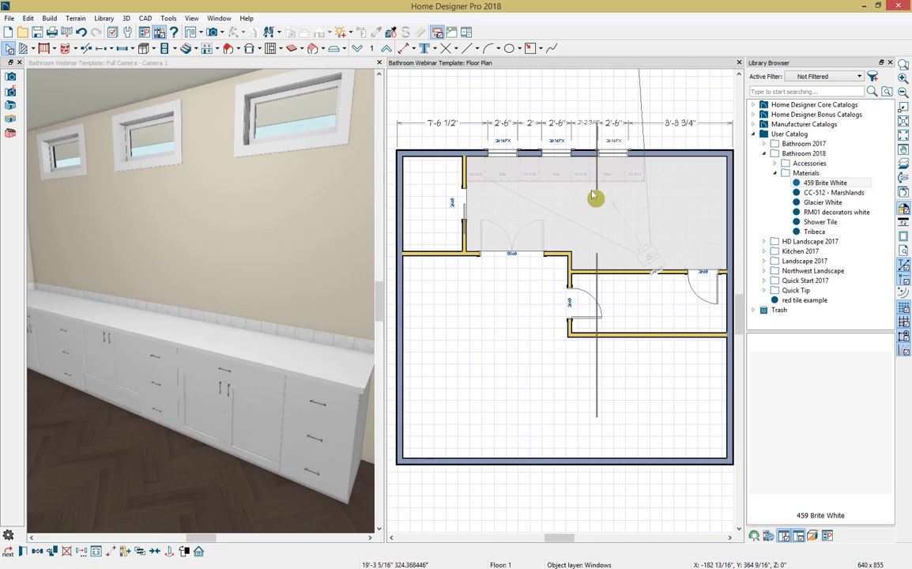
click(610, 179)
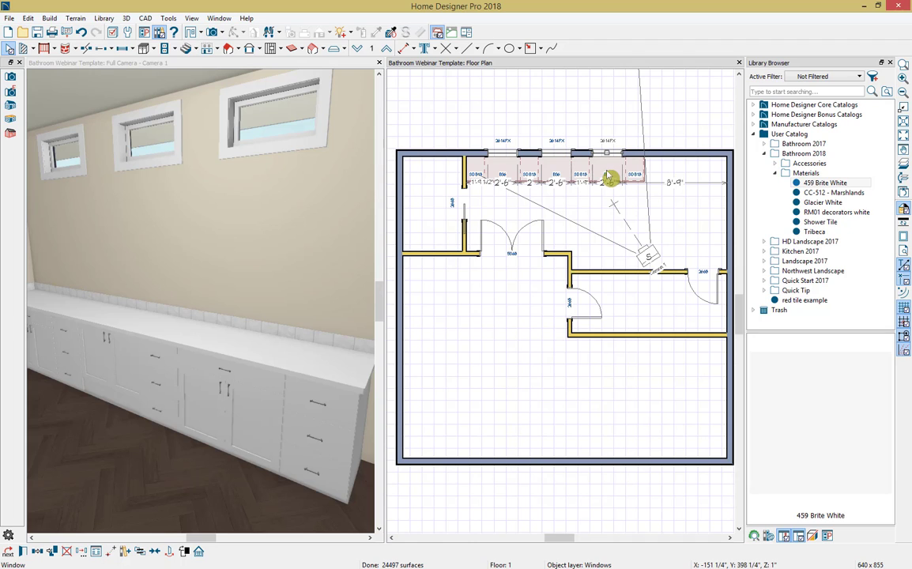
Step: Place a Beveled Mirror from the Bathroom 2018 Accessories on the wall above each of the two outer door cabinets
click(776, 163)
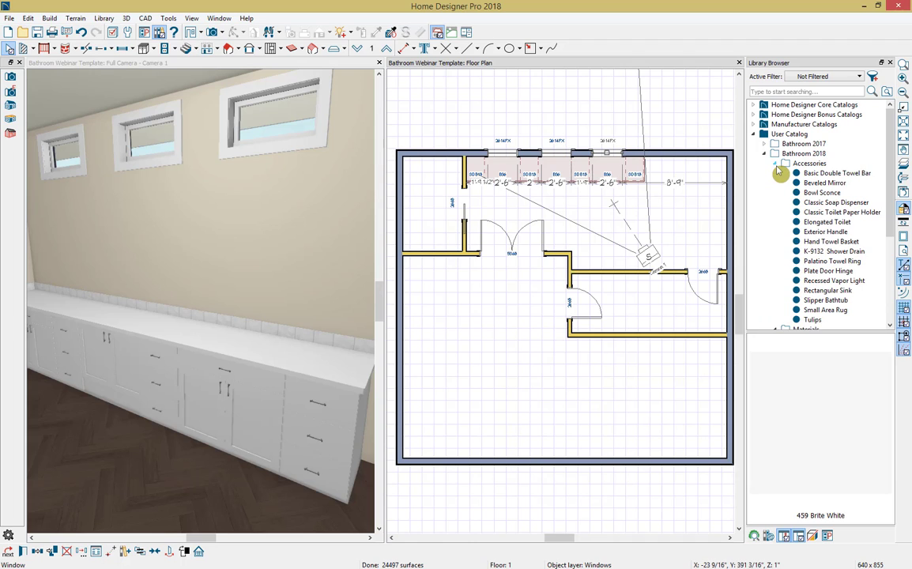
click(784, 182)
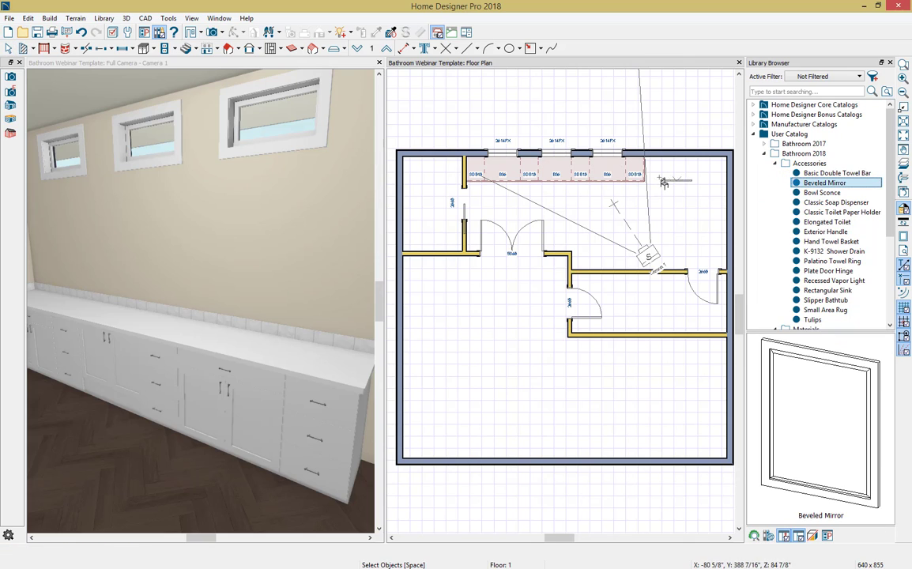
click(609, 163)
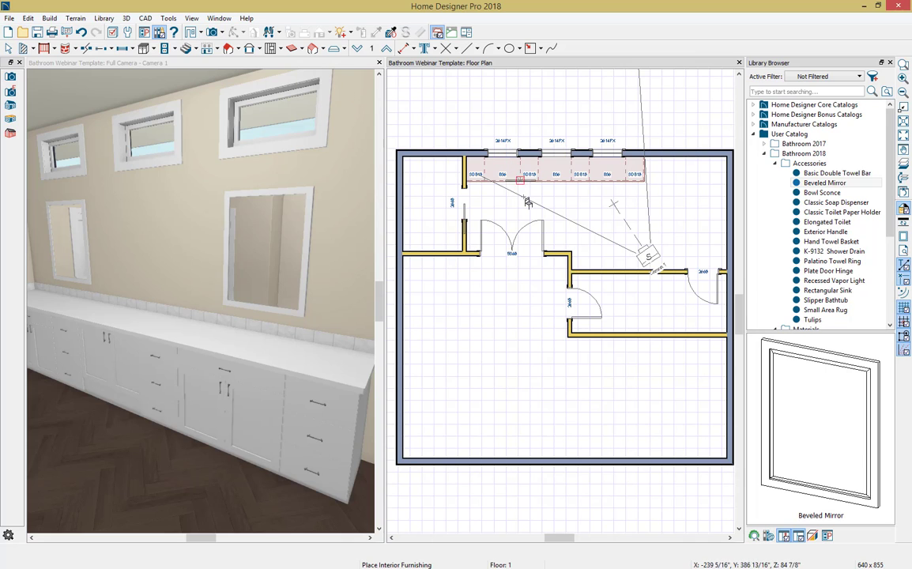
key(space)
click(286, 68)
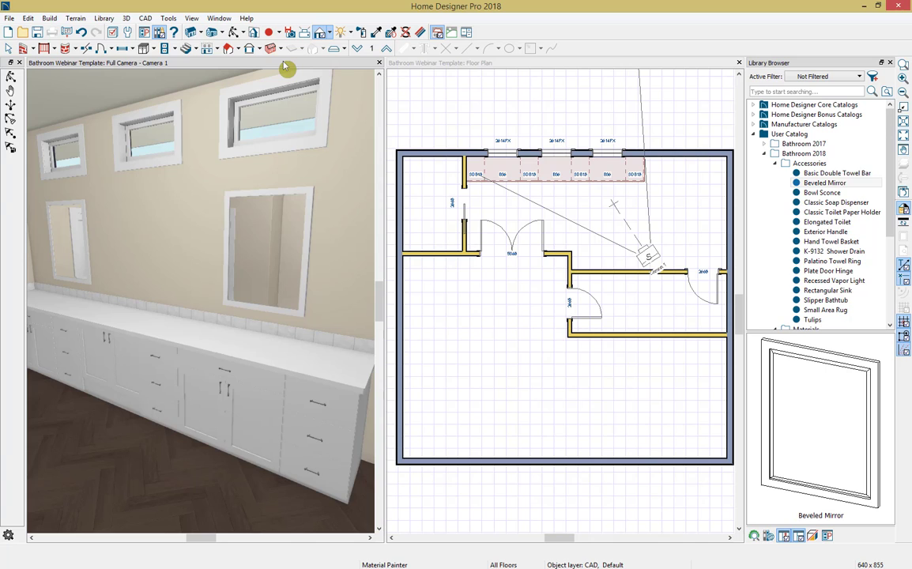
click(126, 18)
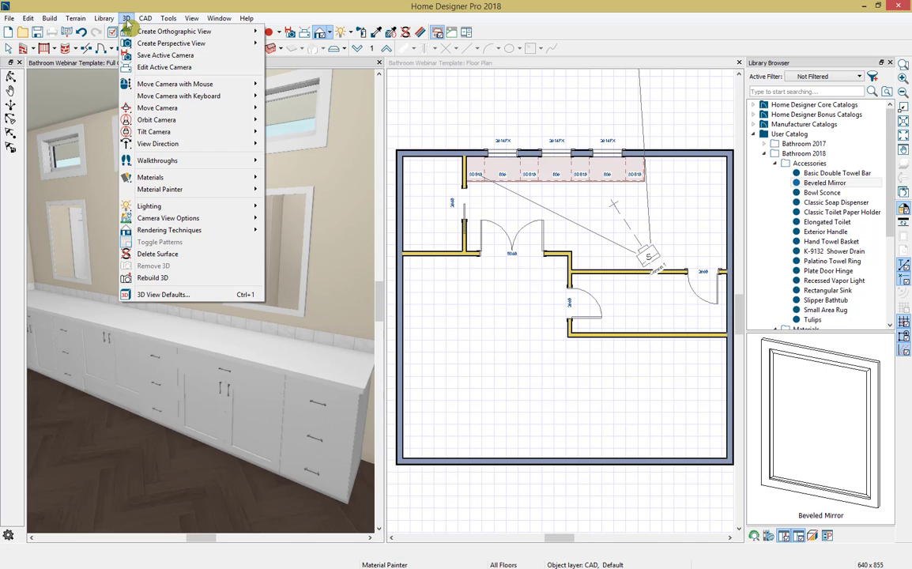
mouse_move(172, 223)
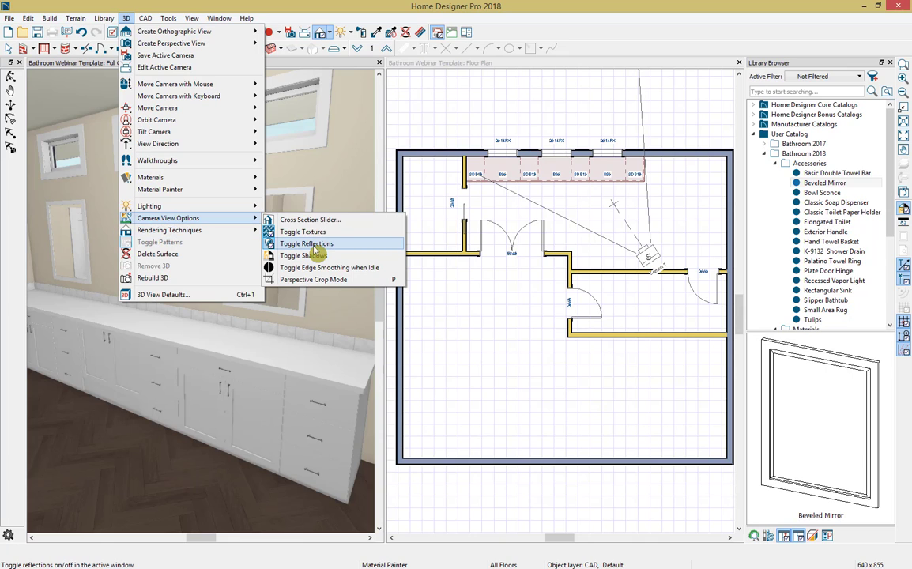
click(594, 217)
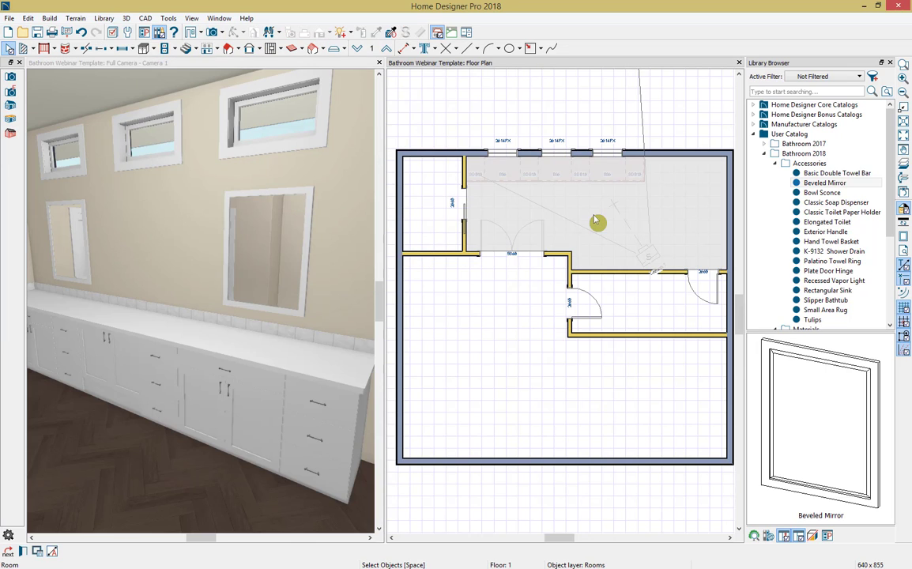
key(Escape)
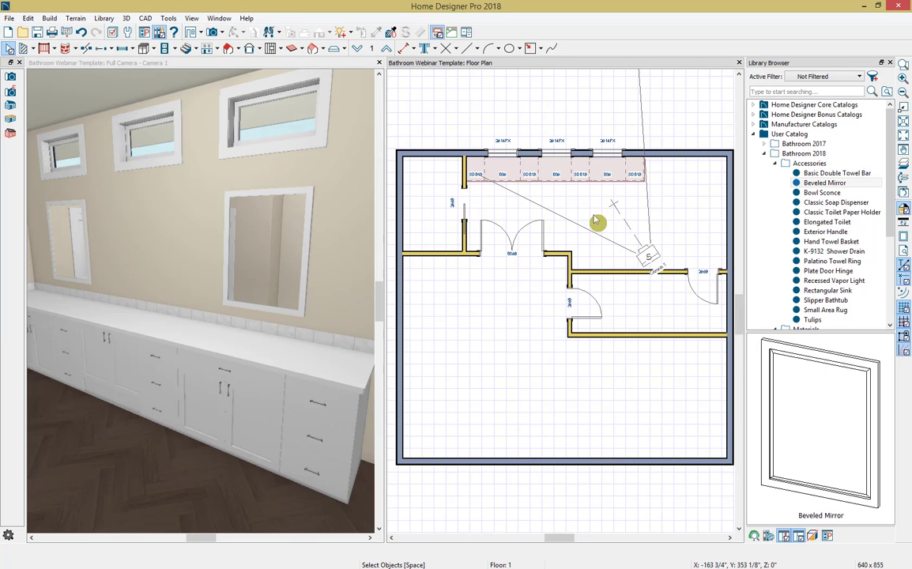
Step: Place a Rectangular Sink in each of the two outer door cabinets, beneath the mirrors
click(818, 290)
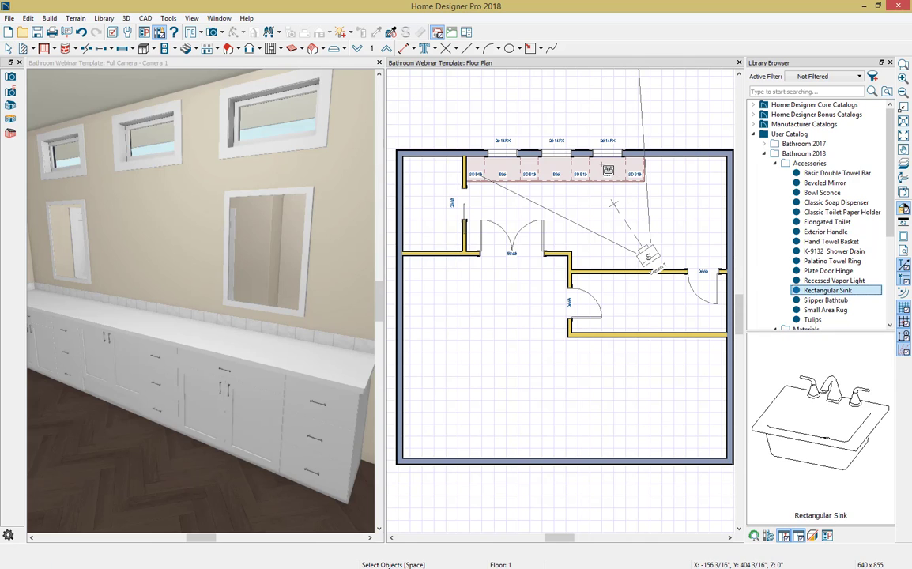
click(608, 169)
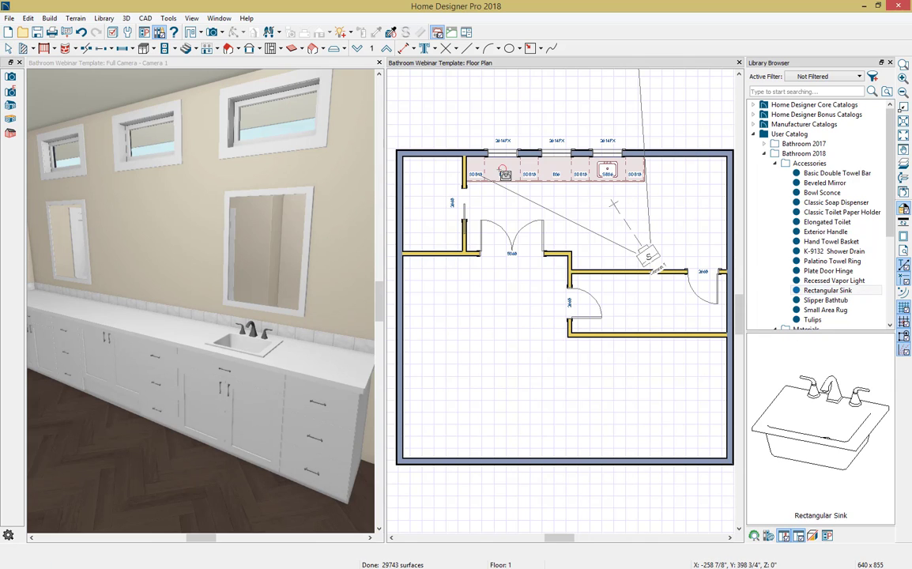
click(503, 172)
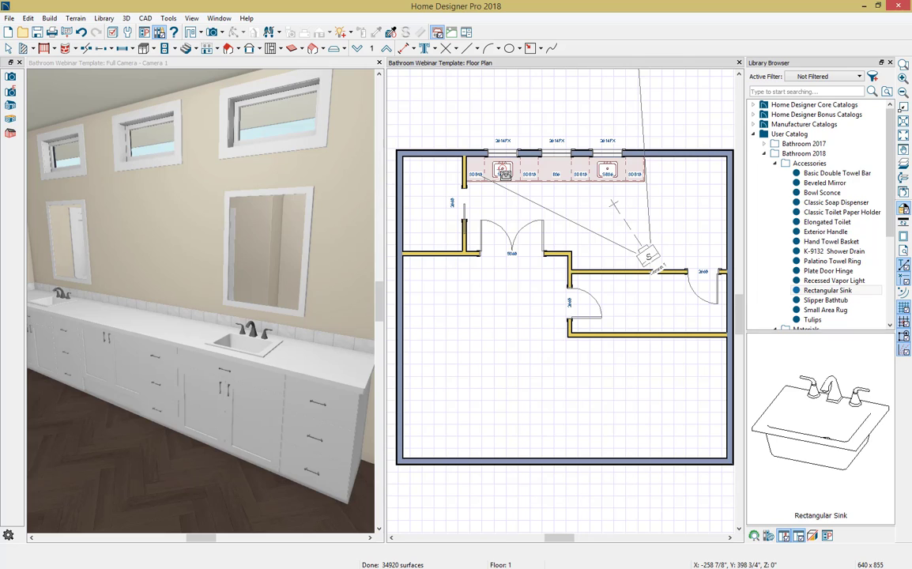
Step: Mount four Bowl Sconce lights on the vanity wall, one on each side of both mirrors
click(782, 191)
click(625, 164)
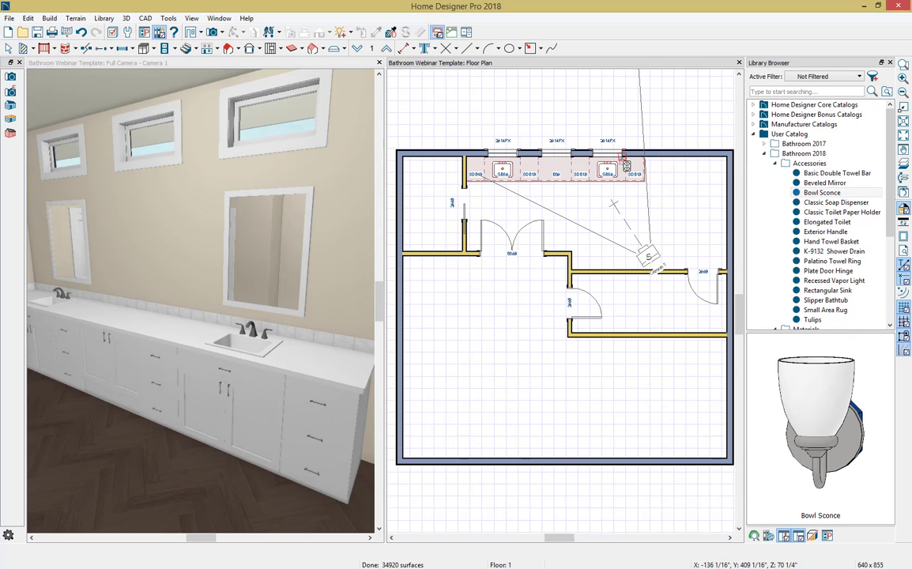
click(589, 157)
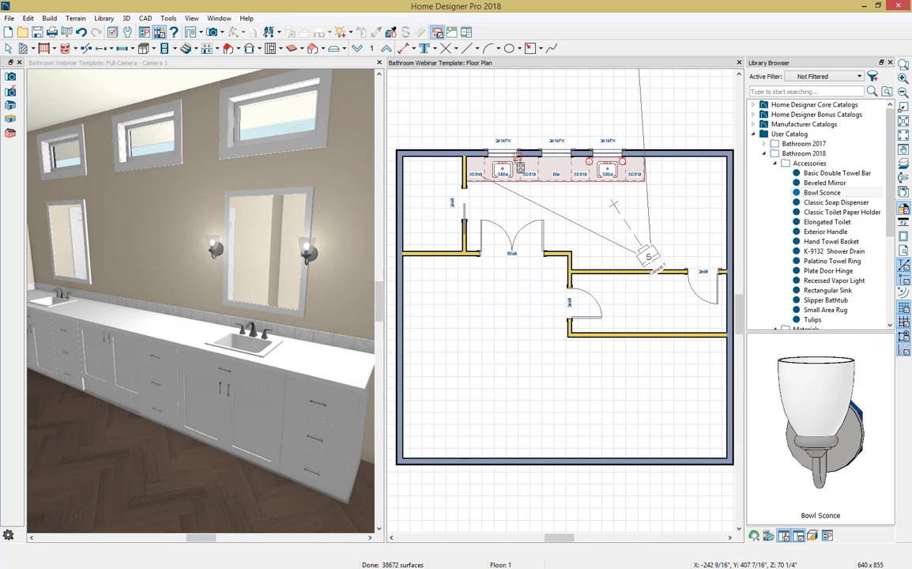
click(518, 162)
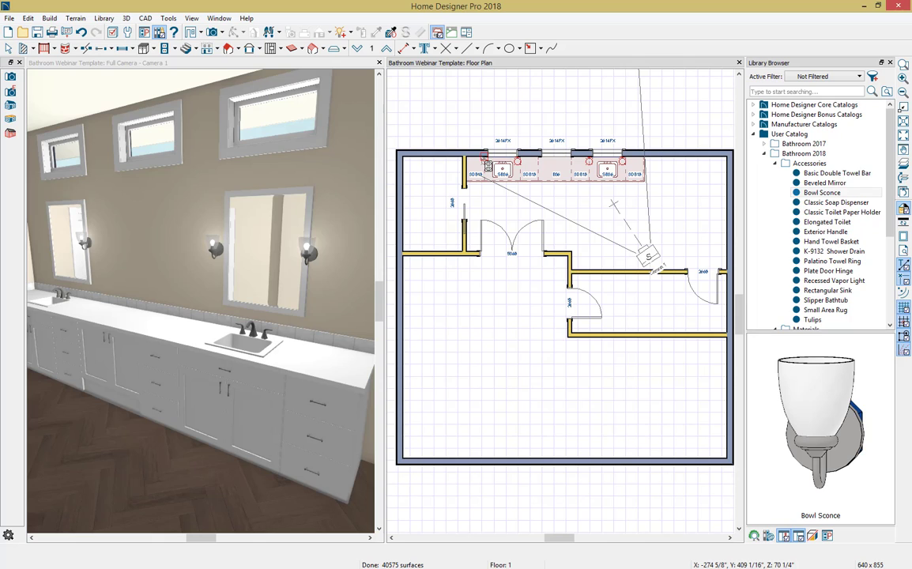
click(487, 166)
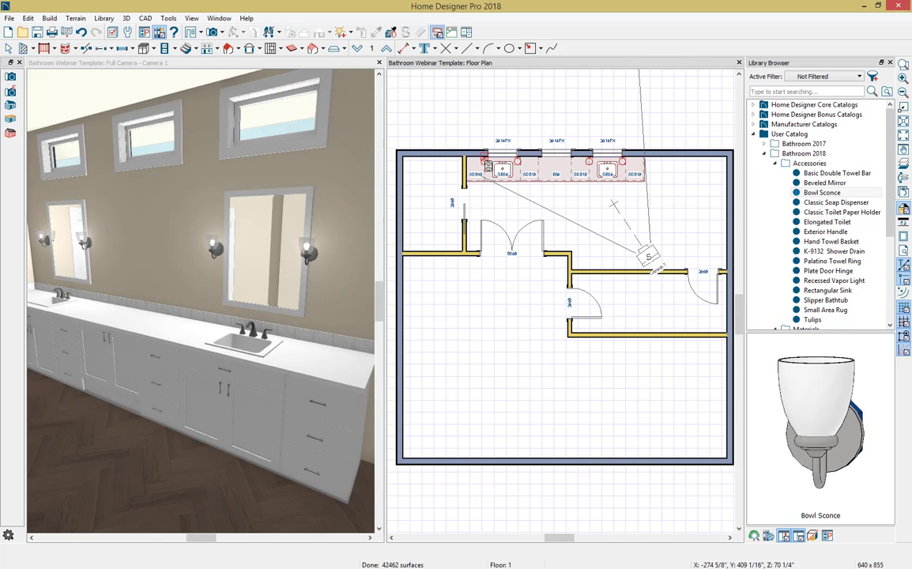
Step: Place a Classic Soap Dispenser on the countertop on the outer side of each sink
click(828, 202)
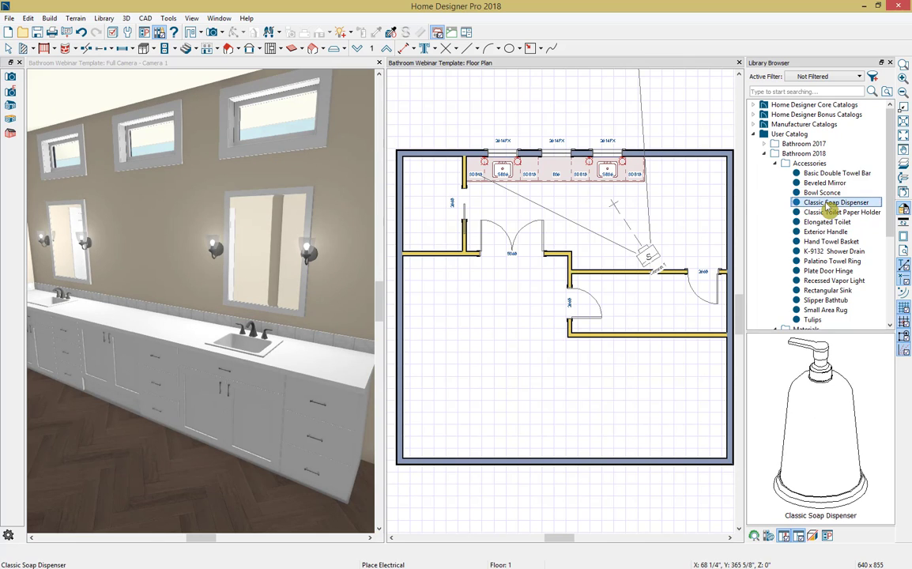
click(625, 169)
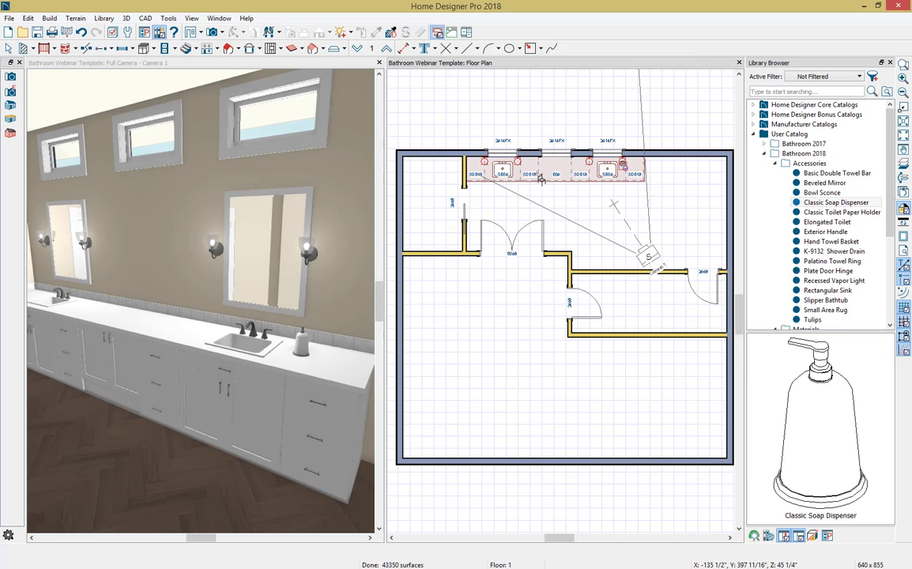
click(485, 175)
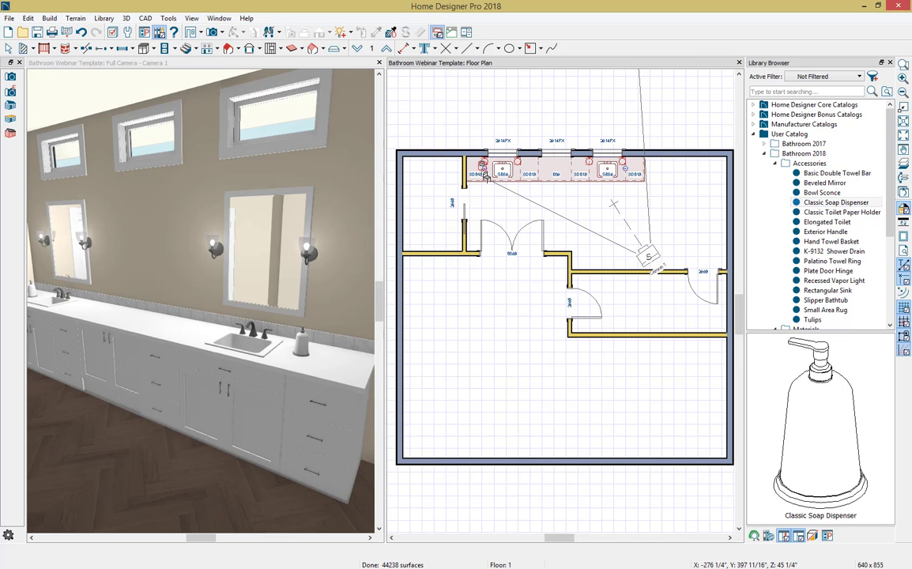
Step: Rotate the soap dispenser beside the left sink by about 180 degrees on the countertop
key(space)
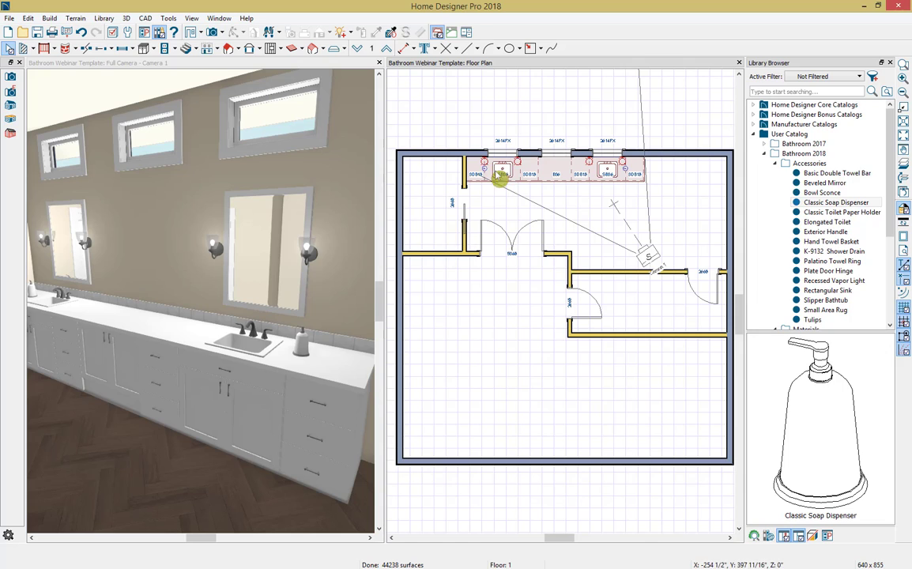
click(487, 173)
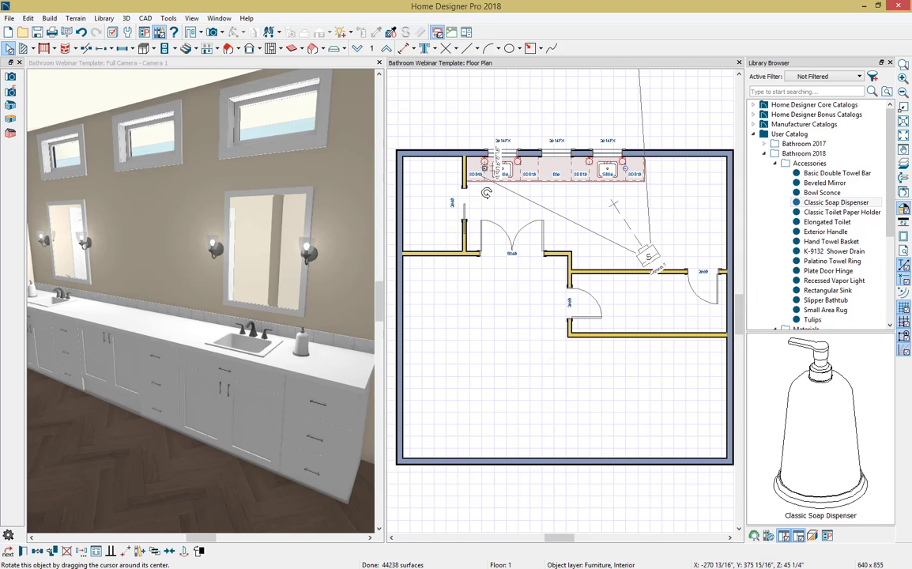
drag(486, 193, 484, 141)
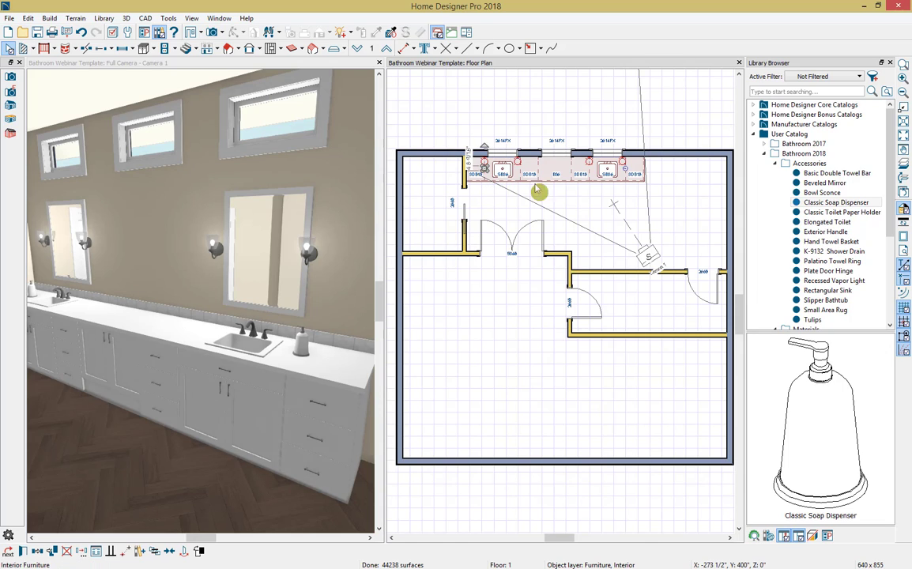
click(549, 219)
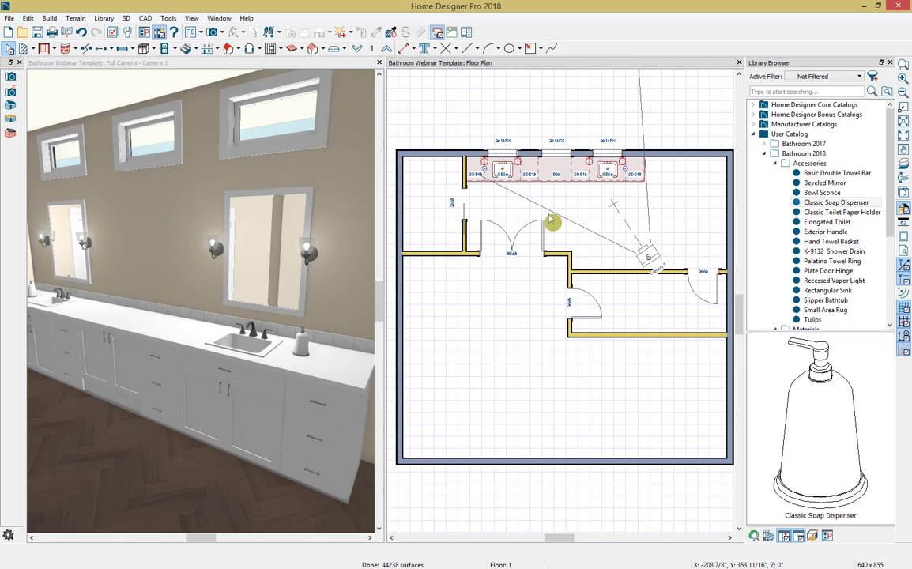
Step: Shift the right-hand sconce of each mirror slightly outward along the vanity wall, away from the mirror
click(518, 155)
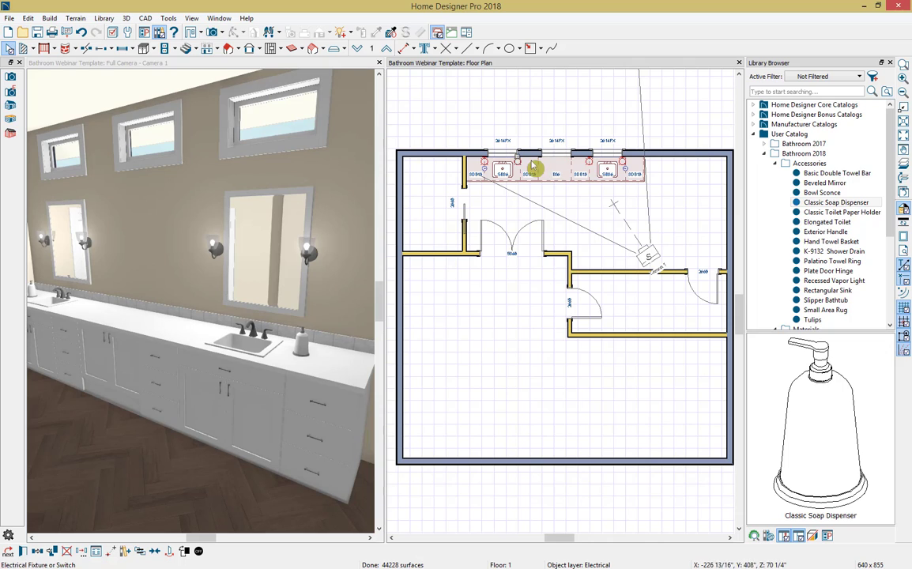
drag(519, 157, 522, 156)
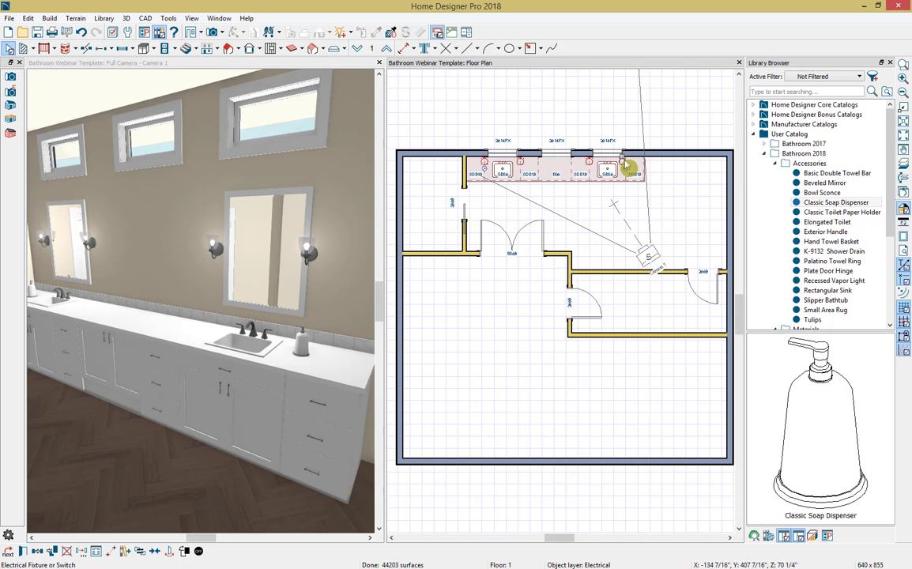
drag(627, 156, 629, 156)
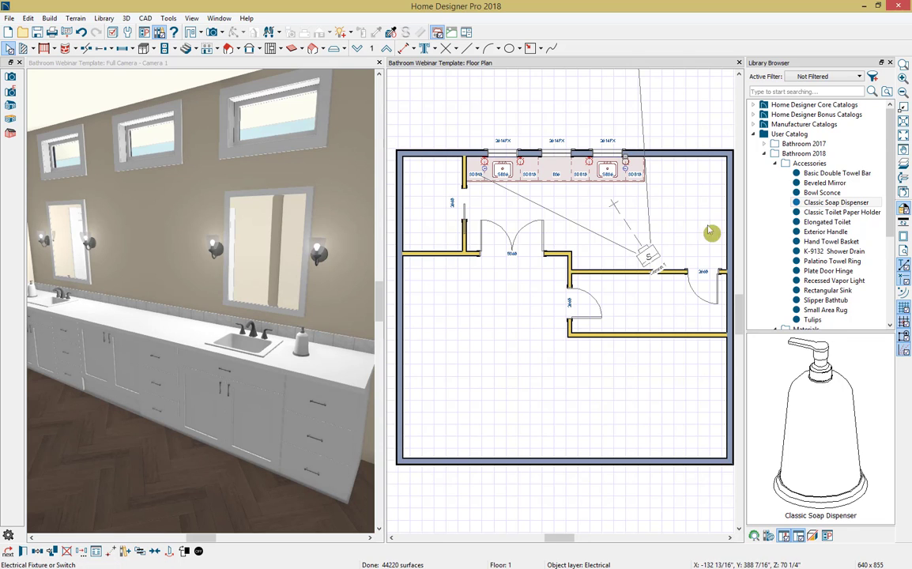
Step: Mount a Palatino Towel Ring on the vanity wall at each end, above the outermost drawer cabinets
click(827, 264)
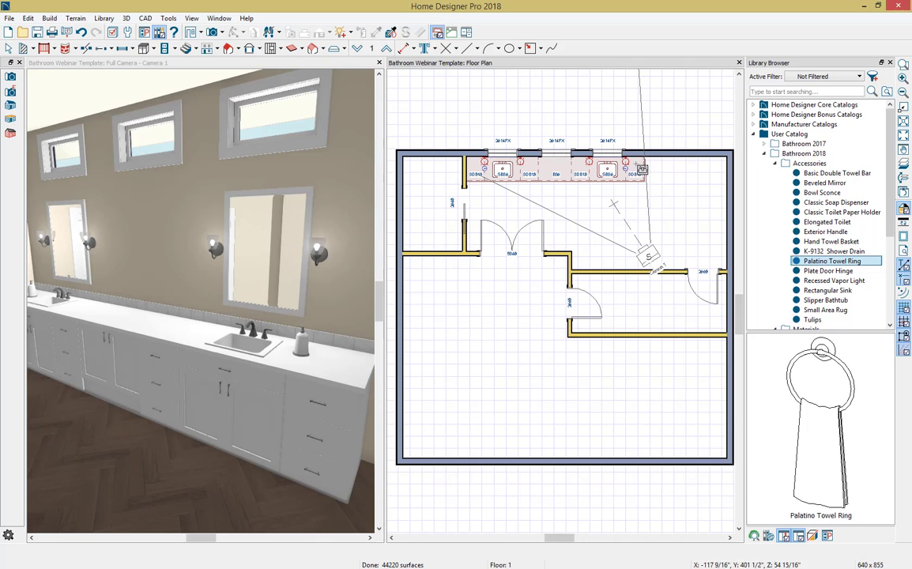
click(472, 151)
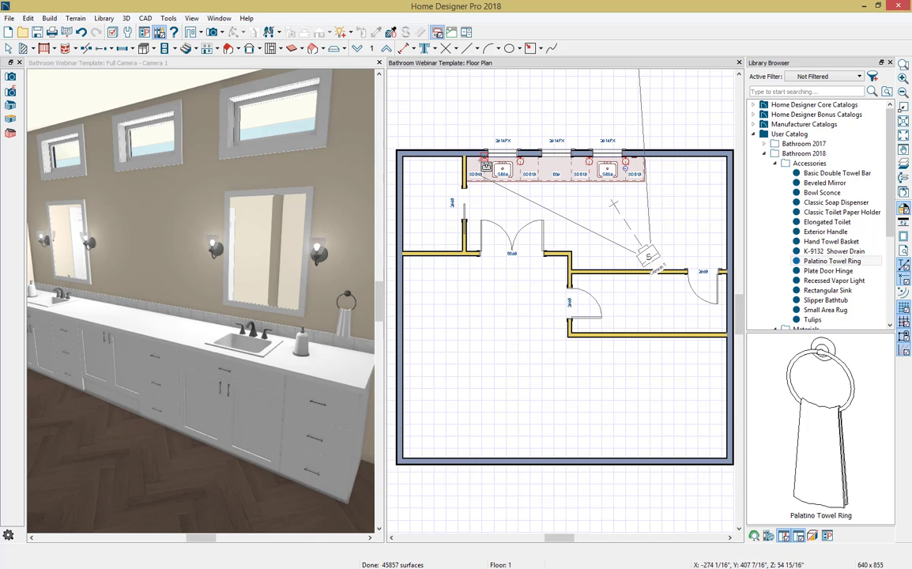
click(477, 157)
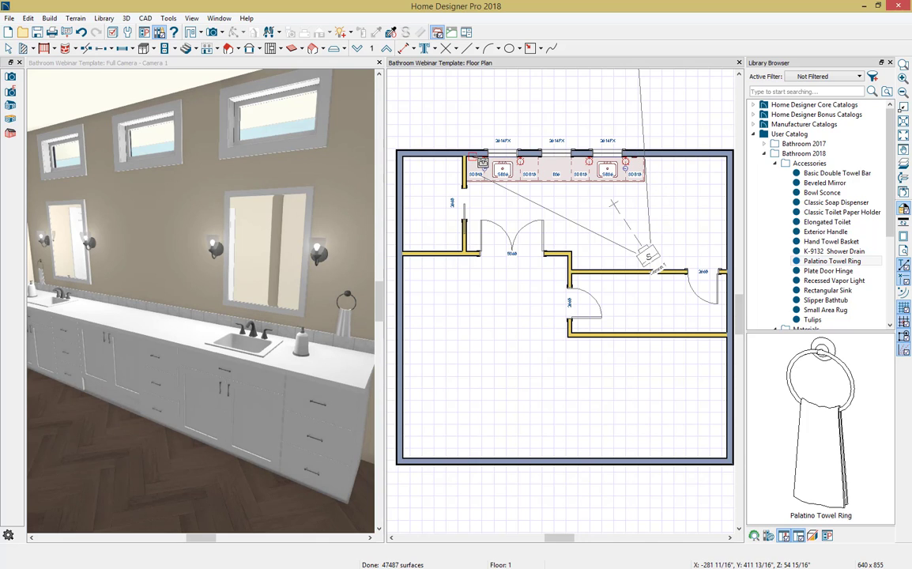
key(space)
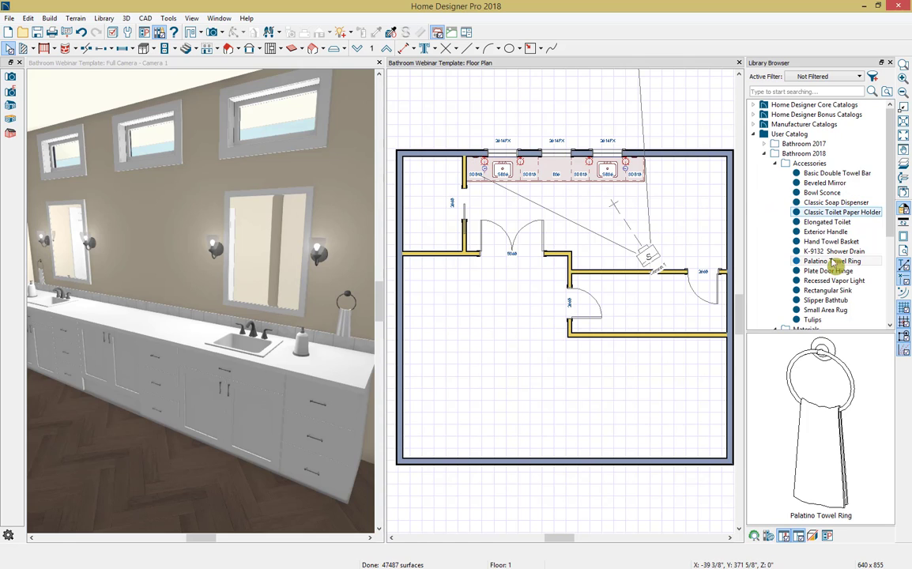
Step: Place Tulips on the countertop left of the right sink and a Hand Towel Basket right of the left sink
click(810, 319)
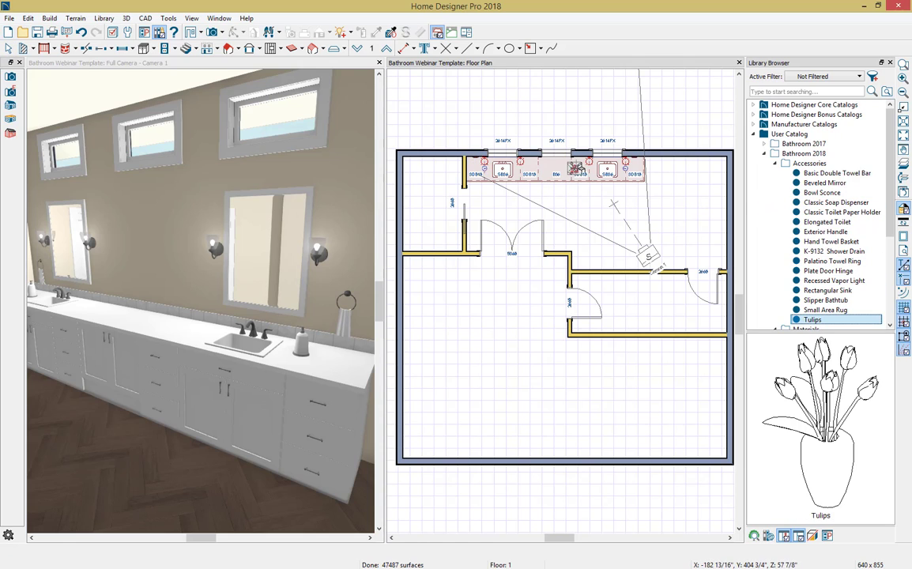
click(582, 164)
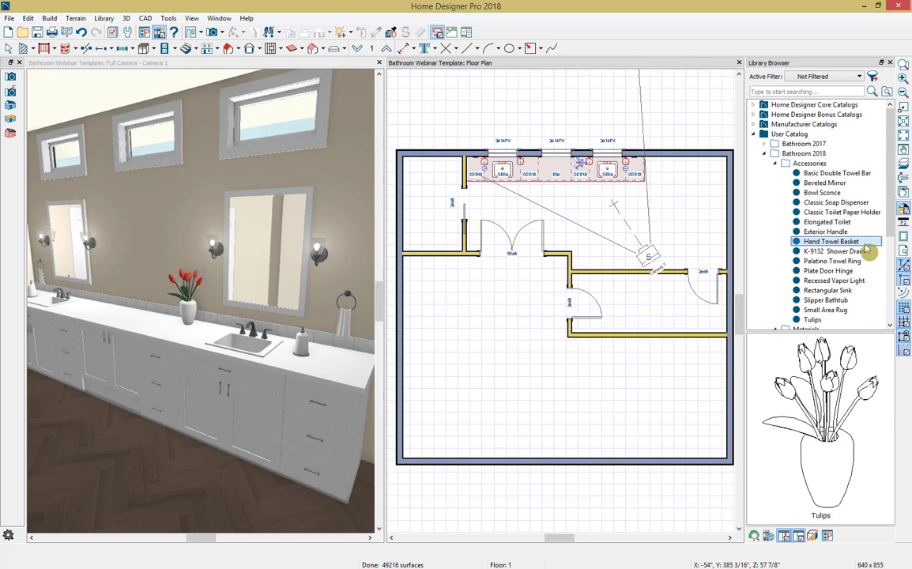
click(814, 241)
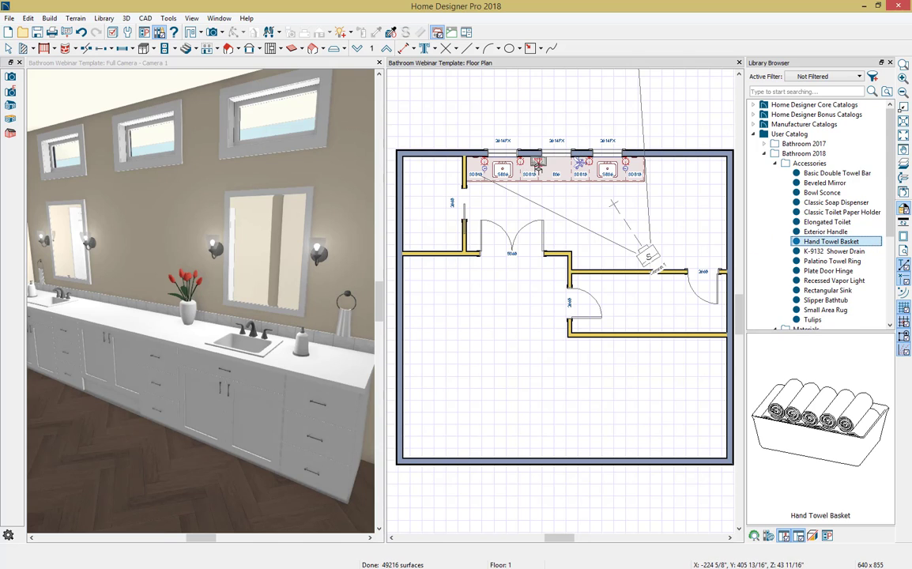
click(532, 164)
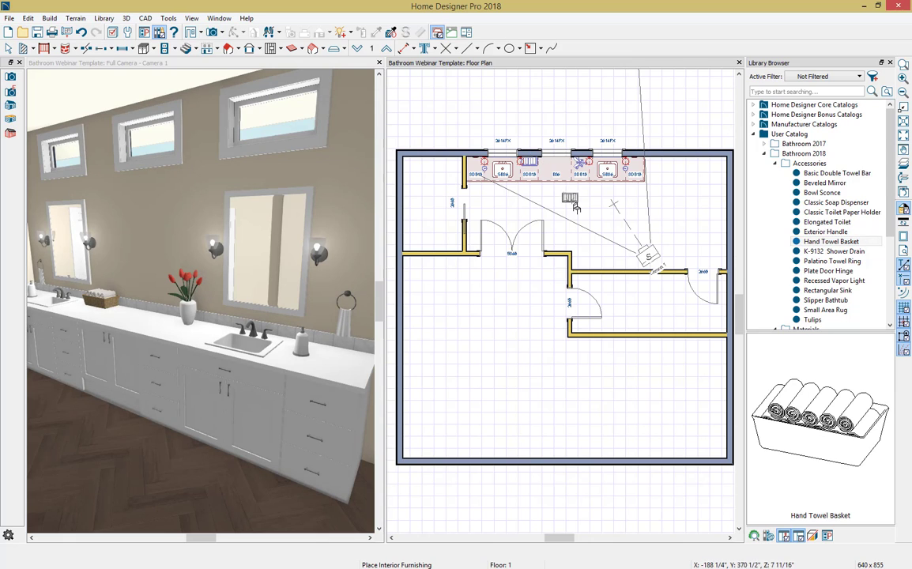
key(space)
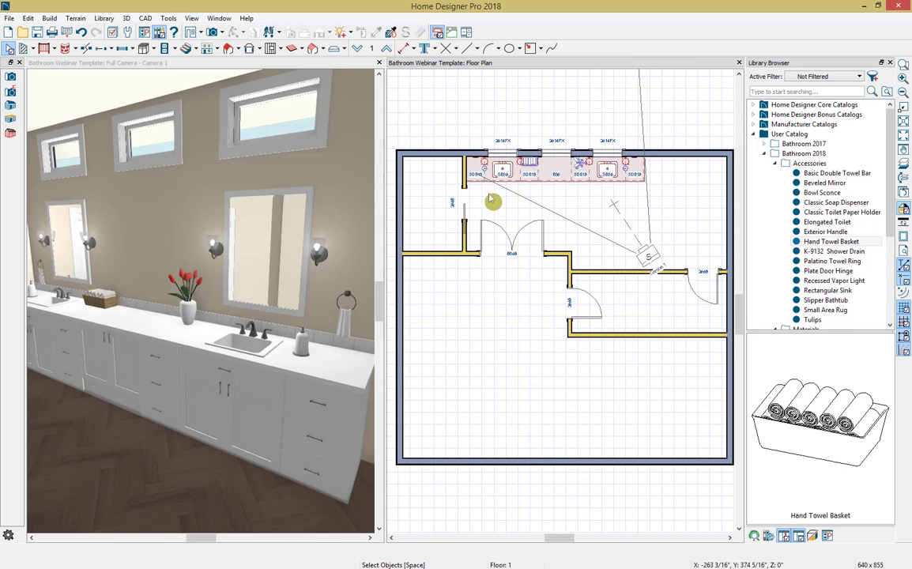
Step: Place a wall cabinet above the middle base cabinet, between the two mirrors
click(155, 50)
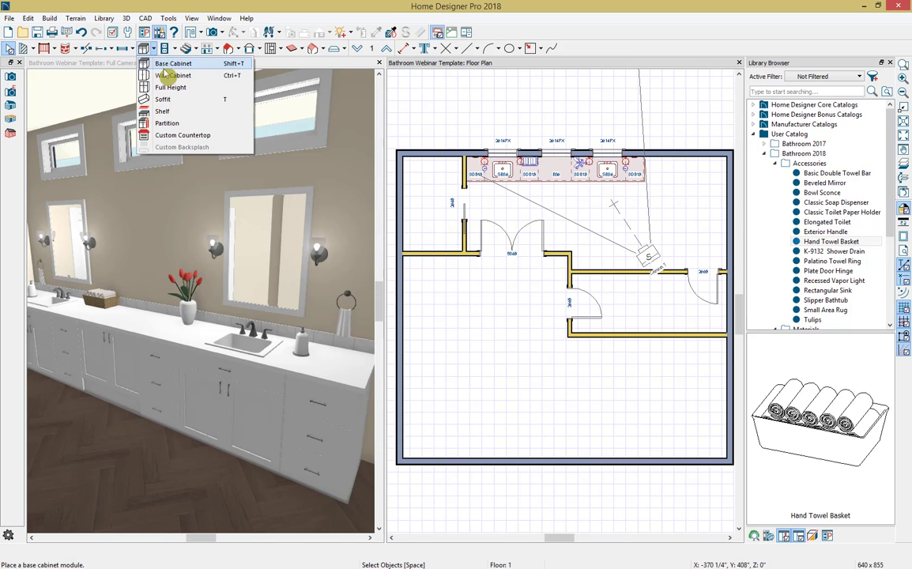
click(170, 79)
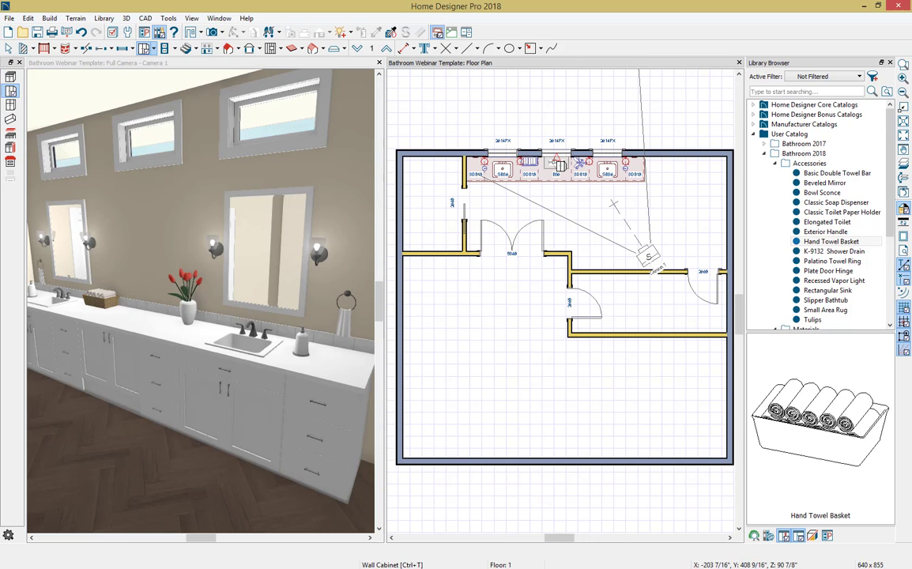
click(559, 165)
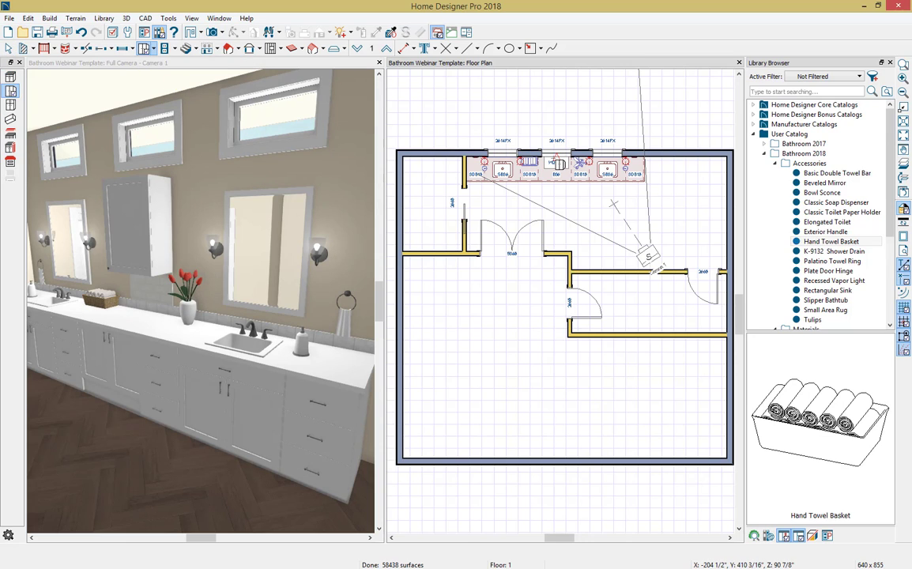
Step: Set the wall cabinet's height to 36" and width to 30", and turn off Backsplash to Base Below
double_click(559, 168)
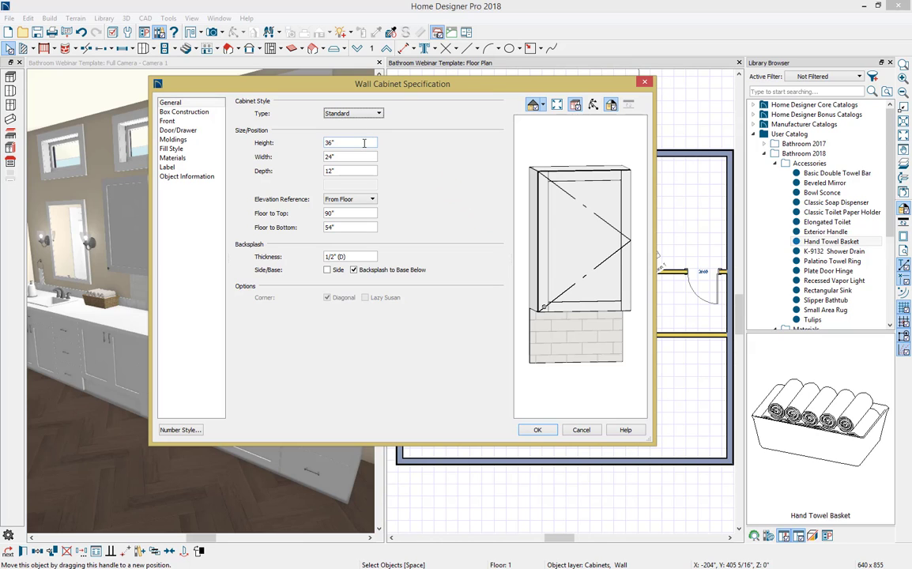
drag(365, 143, 237, 135)
text(36)
key(Tab)
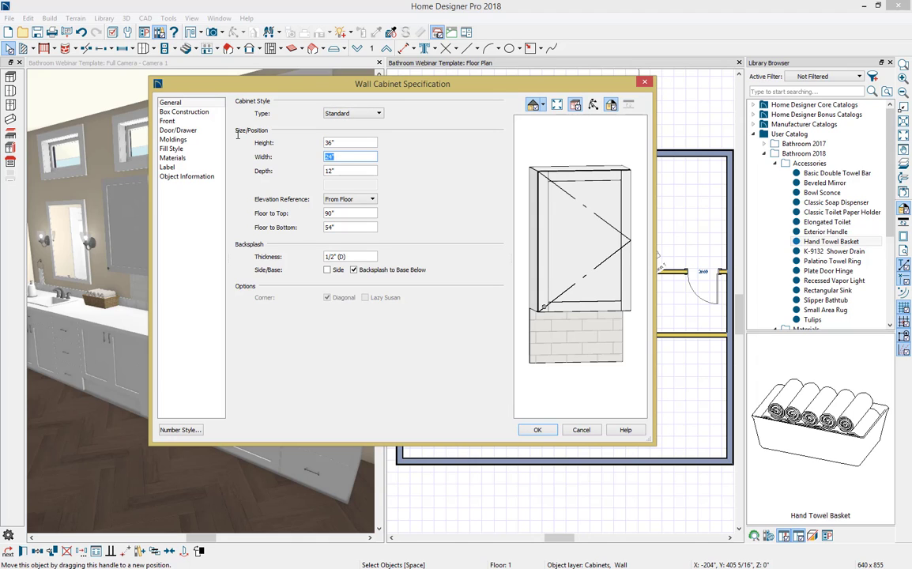
key(Tab)
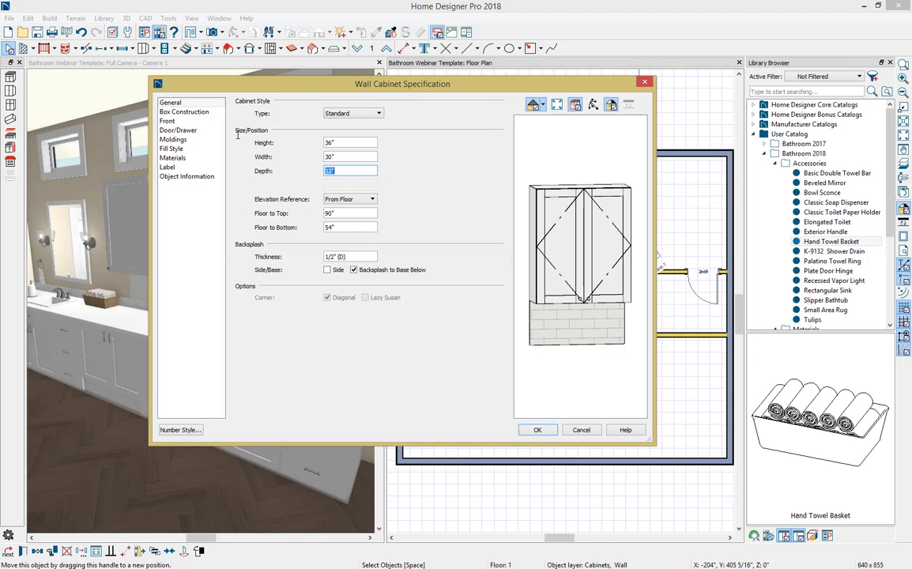
click(392, 271)
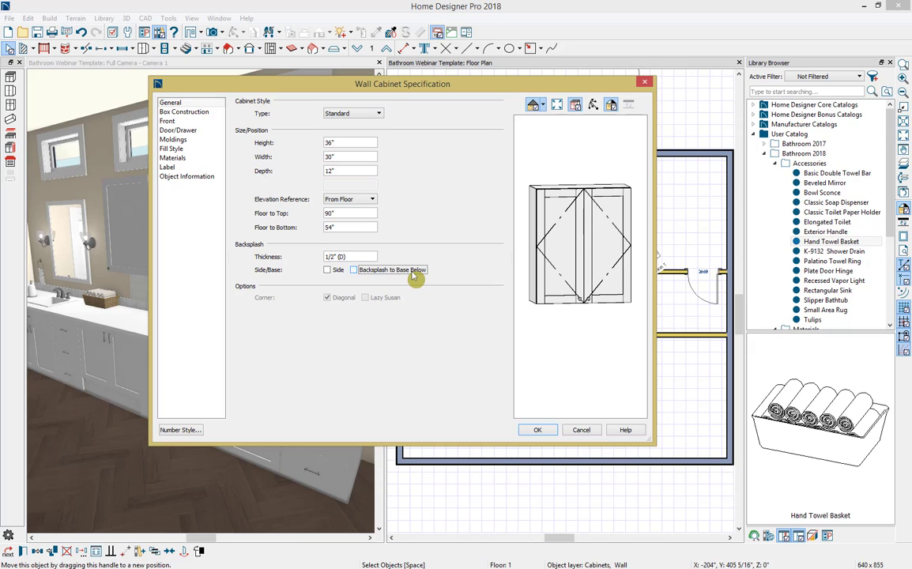
Step: Give the wall cabinet Framed Doors with the Glass Doors option enabled
click(221, 139)
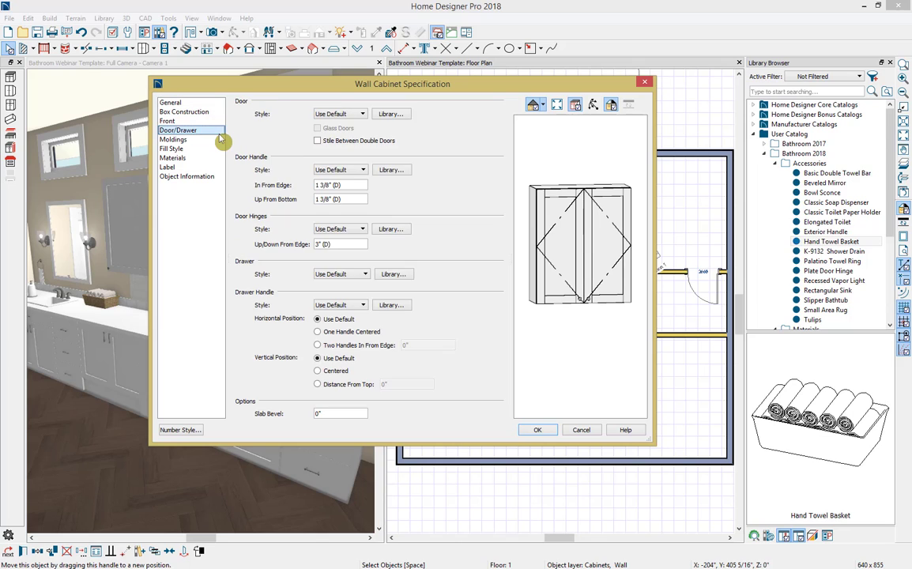
click(346, 115)
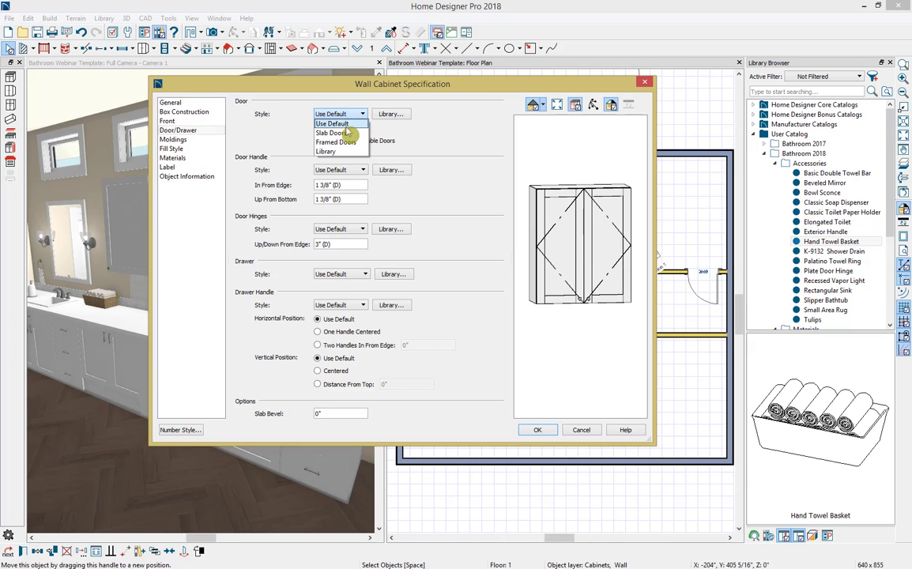
click(351, 143)
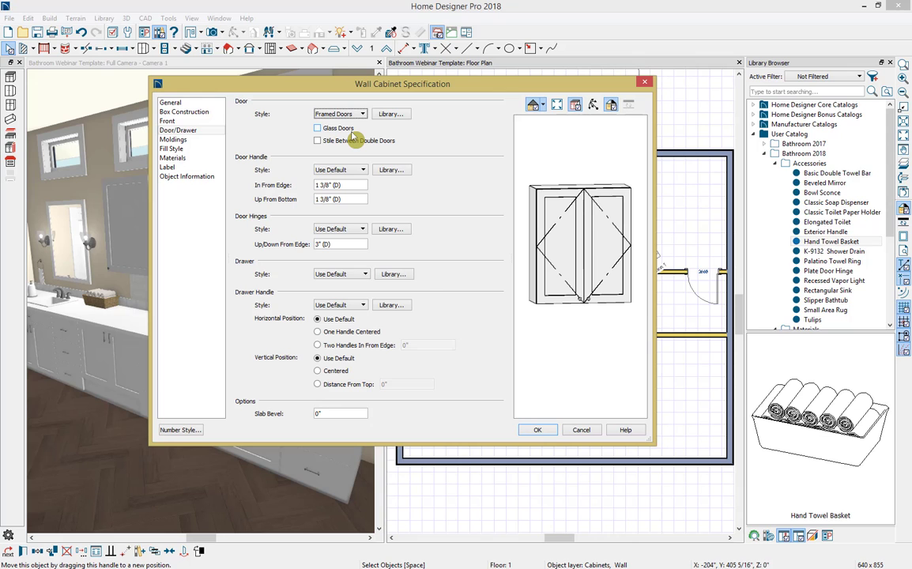
click(349, 131)
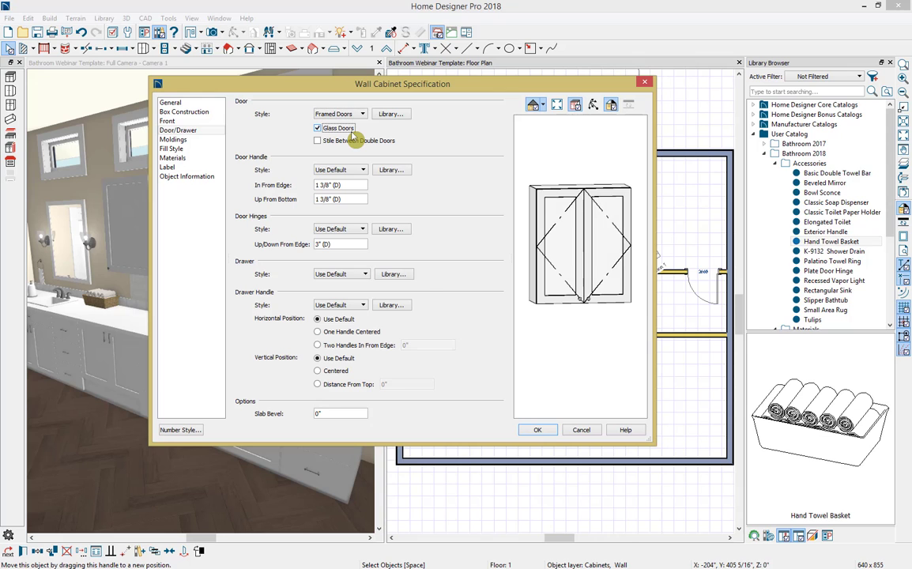
click(539, 430)
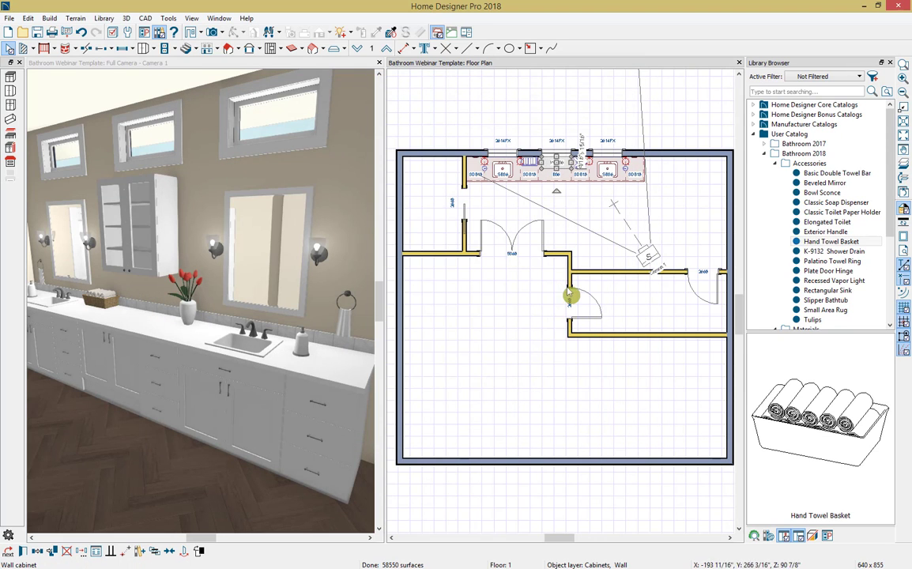
Step: Center the wall cabinet on the middle base cabinet of the vanity and clear the selection
click(168, 558)
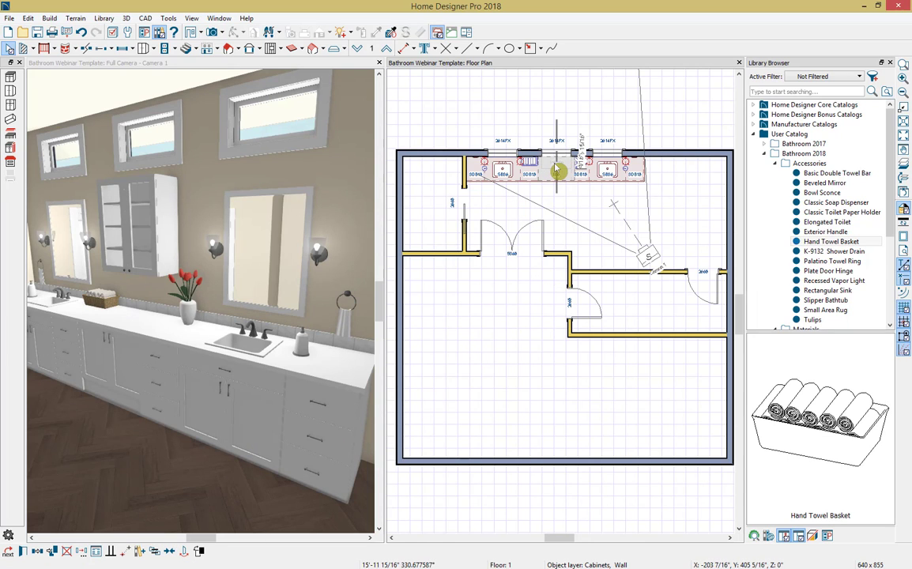
click(556, 170)
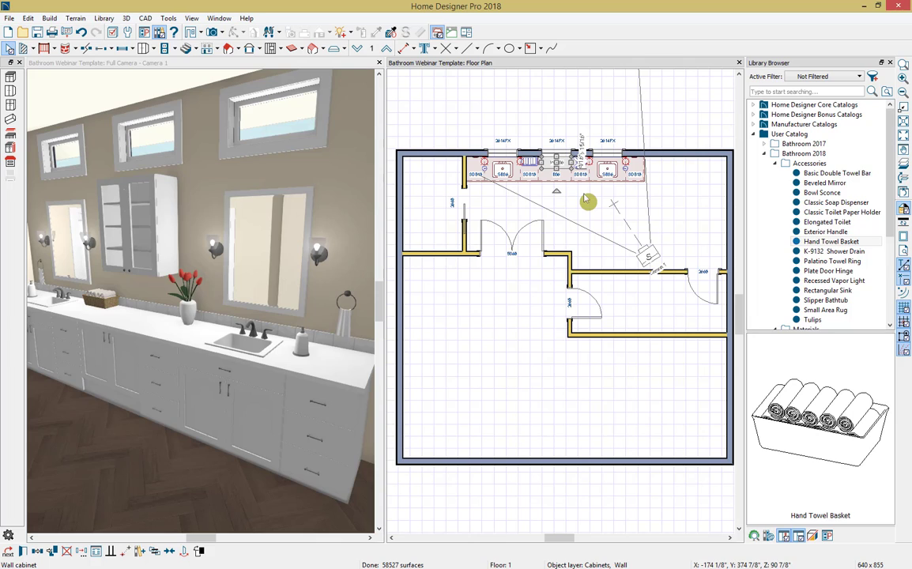
key(Escape)
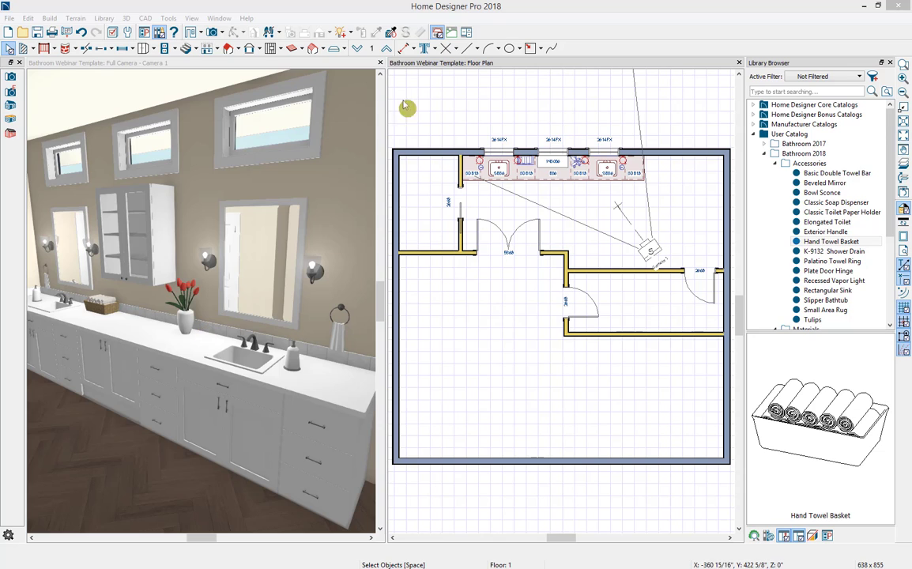
Step: Close the 3D camera view and the Library Browser, and create a Wall Elevation facing the vanity wall
click(381, 63)
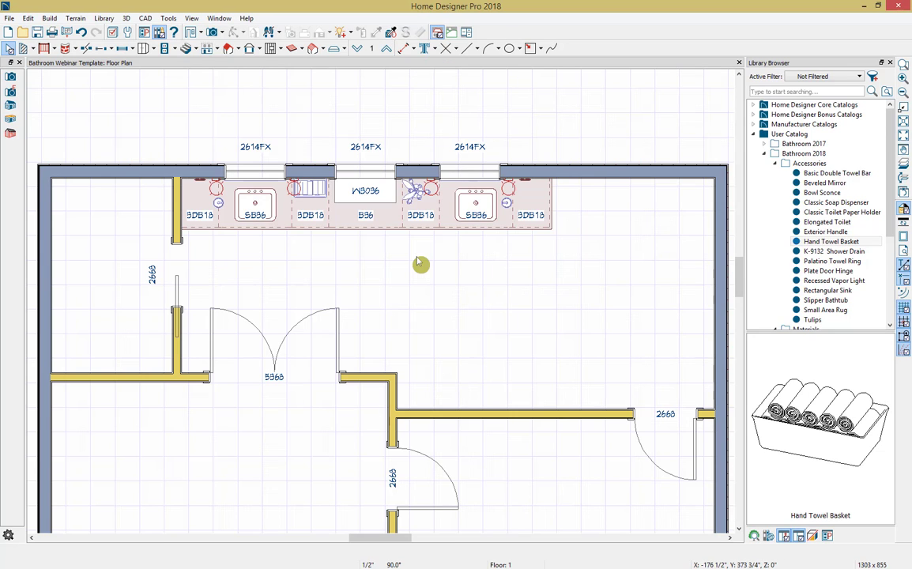
click(889, 63)
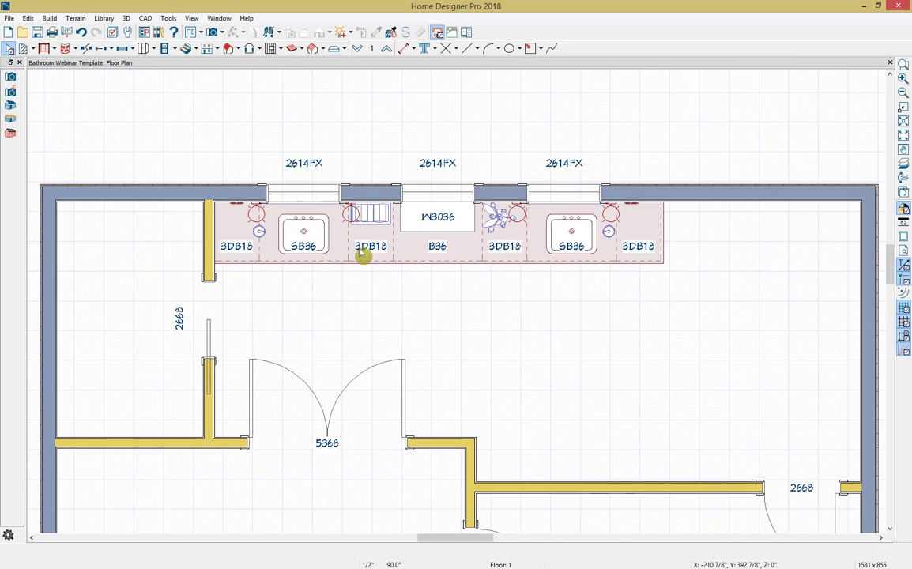
click(192, 32)
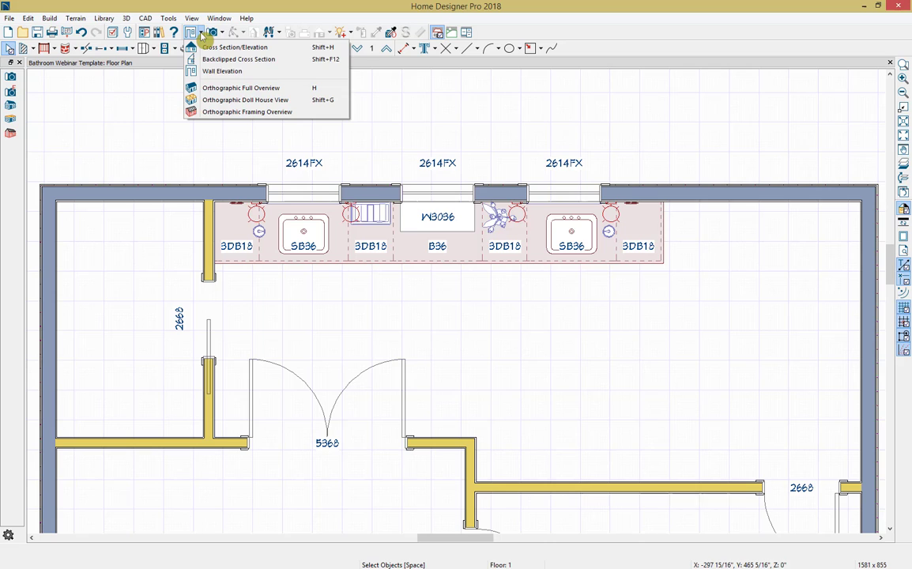
click(221, 71)
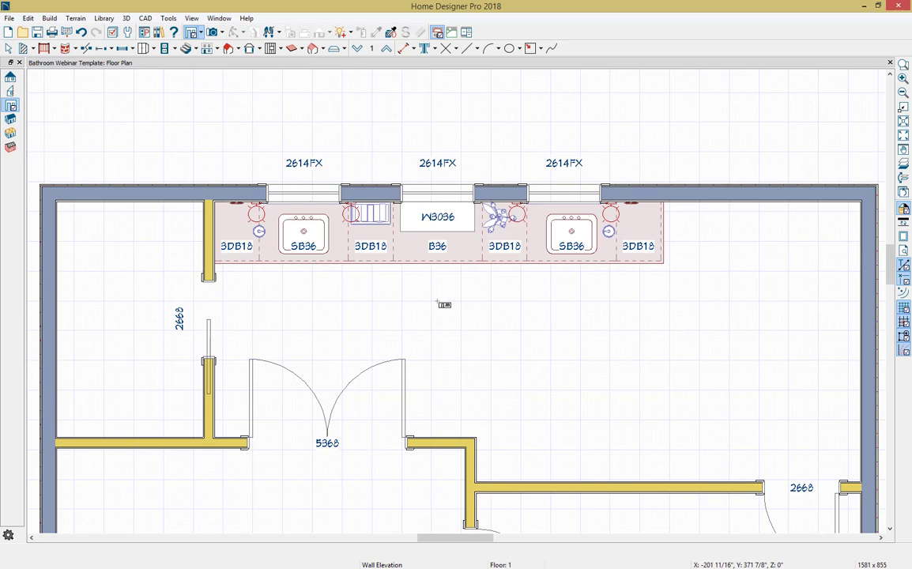
drag(439, 303, 442, 285)
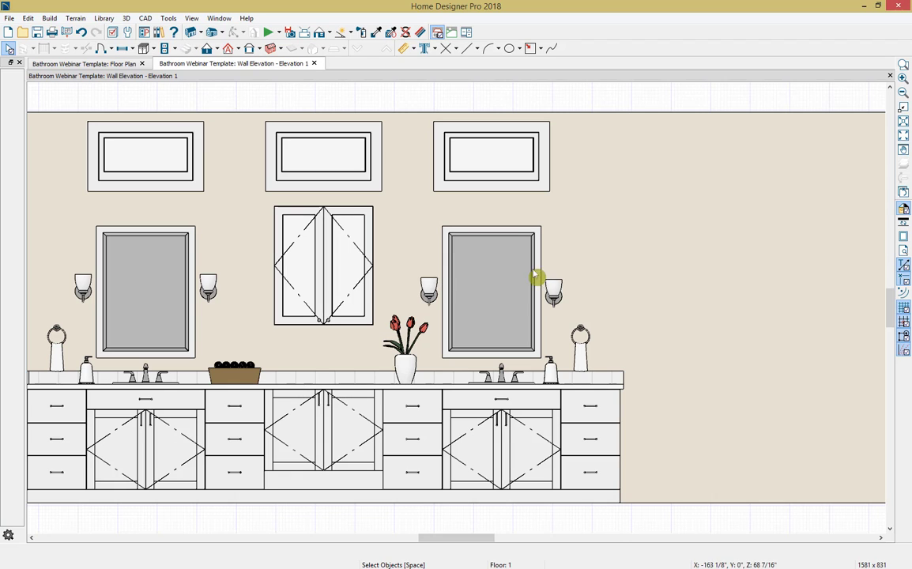
click(619, 227)
key(Escape)
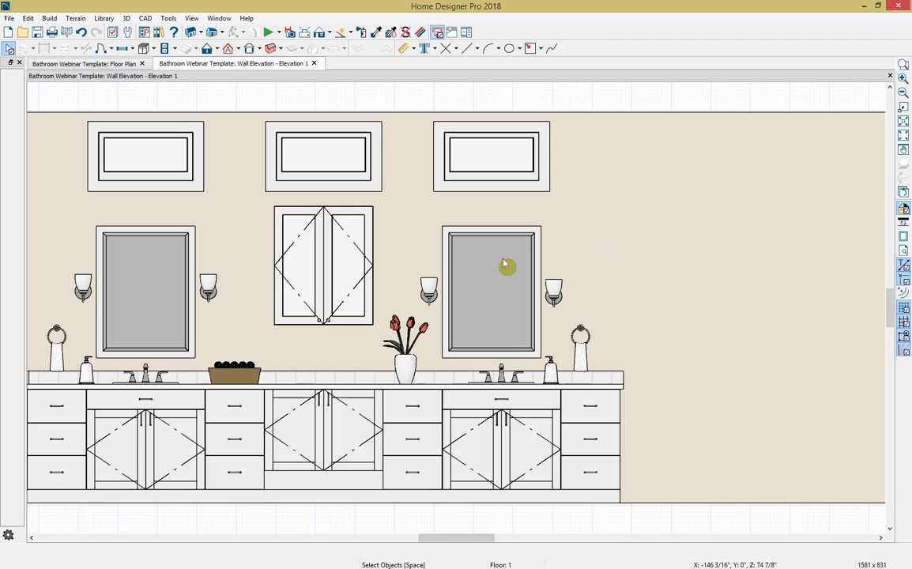
Step: Add manual dimension lines across the vanity's base cabinets and across the row of windows in the elevation
click(411, 48)
click(419, 61)
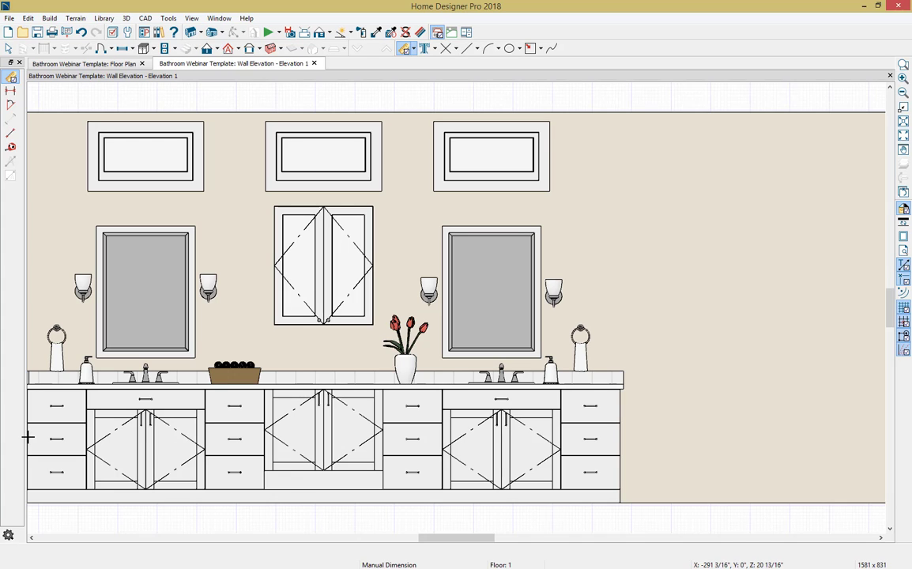
drag(27, 437, 630, 452)
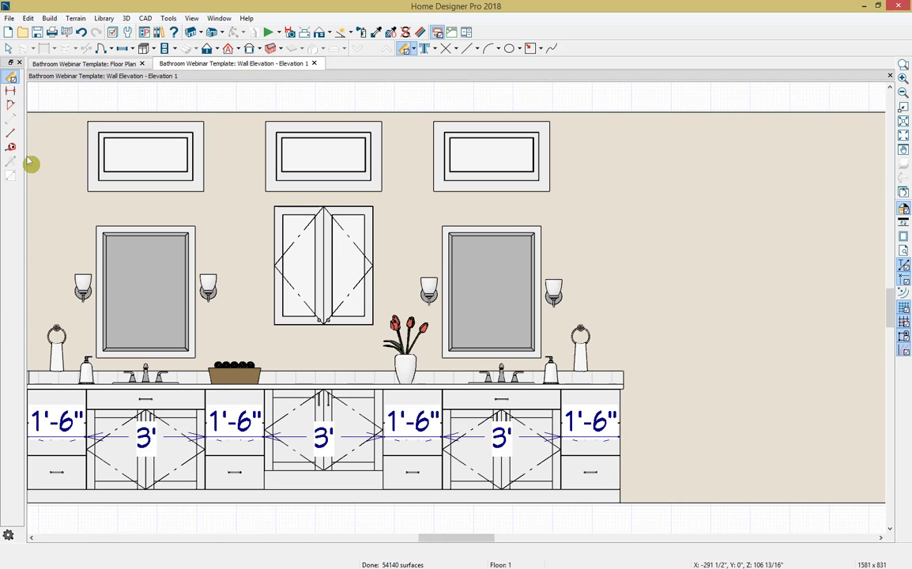
drag(106, 158, 616, 177)
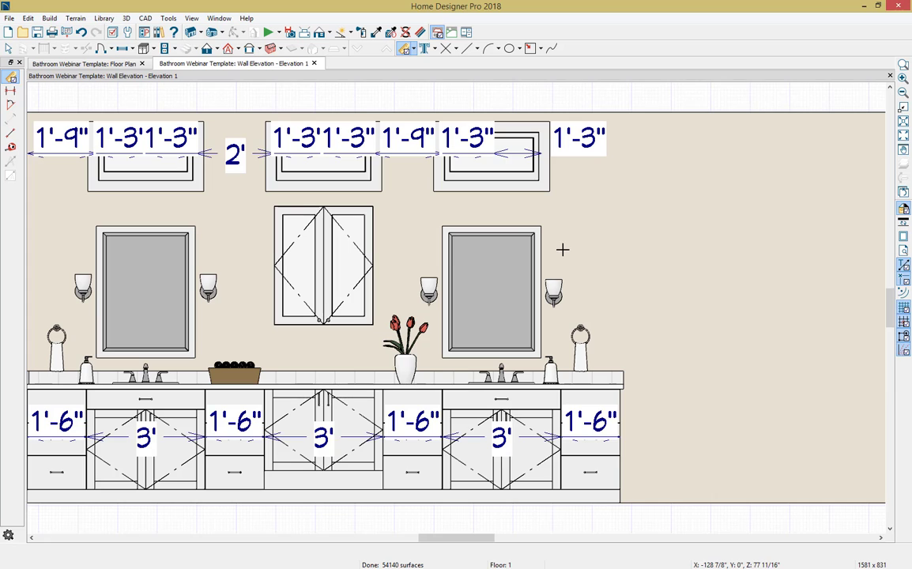
Step: Move the cabinet dimension line below the floor line and the window dimension line above the ceiling line
key(space)
click(588, 436)
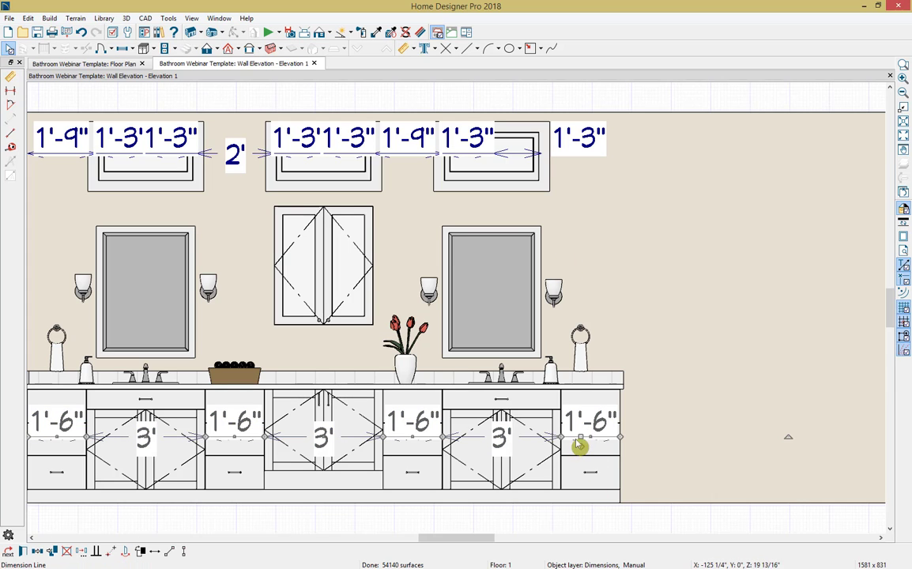
drag(582, 437, 604, 520)
scroll(604, 521, down, 3)
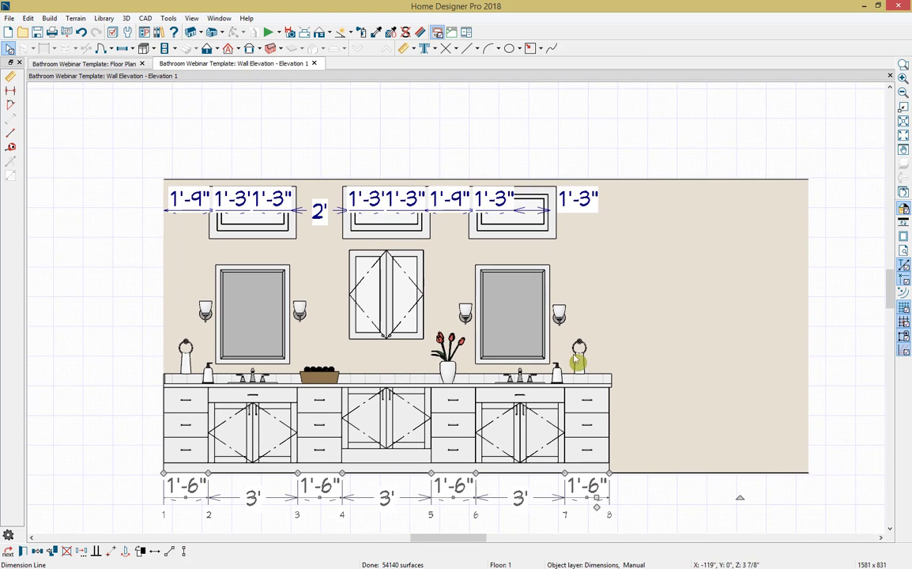
click(580, 206)
drag(540, 209, 541, 162)
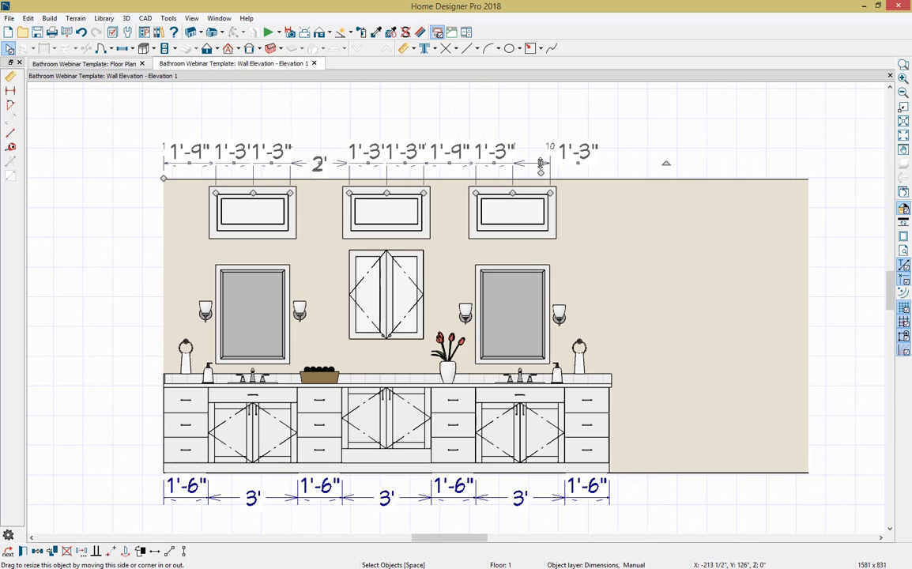
Step: Save the wall elevation's camera and close the elevation to return to the floor plan
click(292, 33)
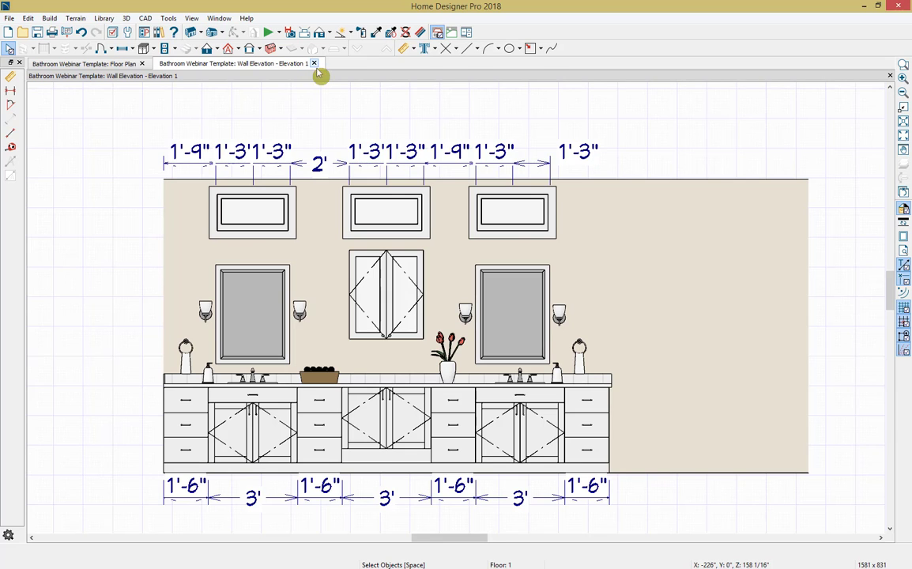
click(314, 63)
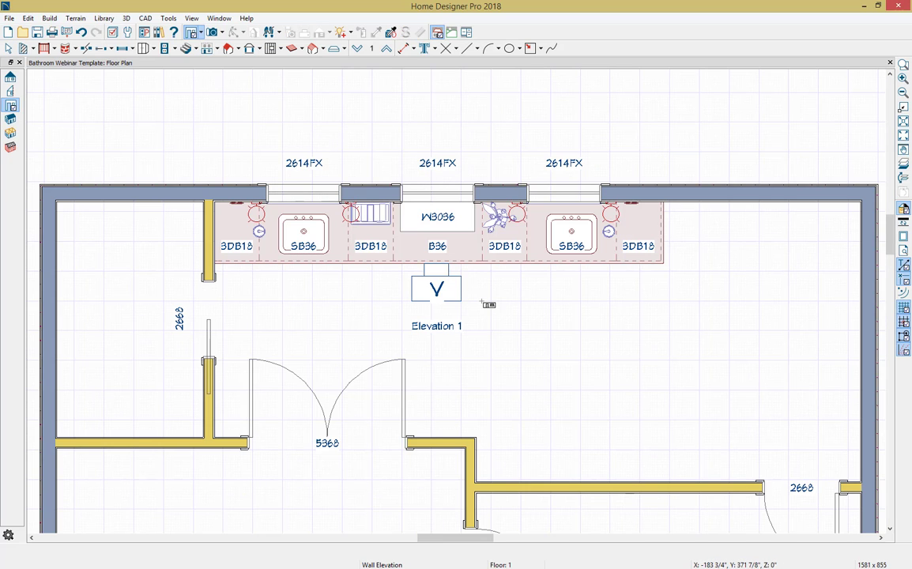
key(space)
scroll(489, 304, up, 1)
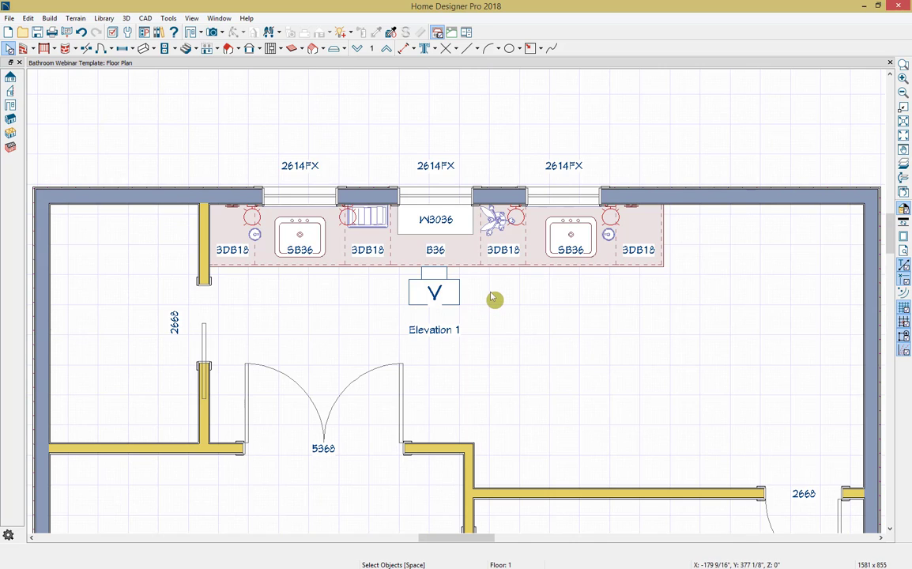
Step: Draw two straight pony walls enclosing a shower about 6' by 4'-2" in the exterior corner beyond the vanity
click(34, 50)
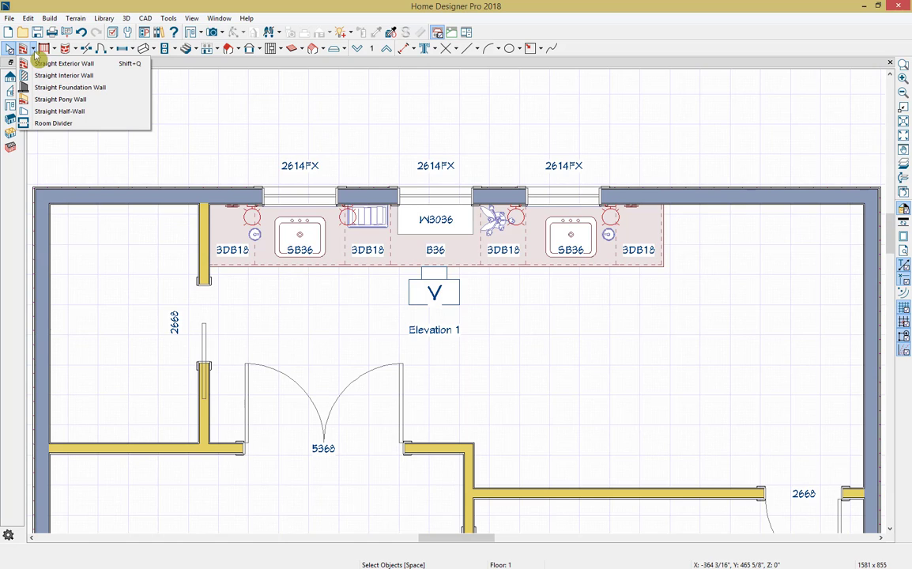
click(57, 100)
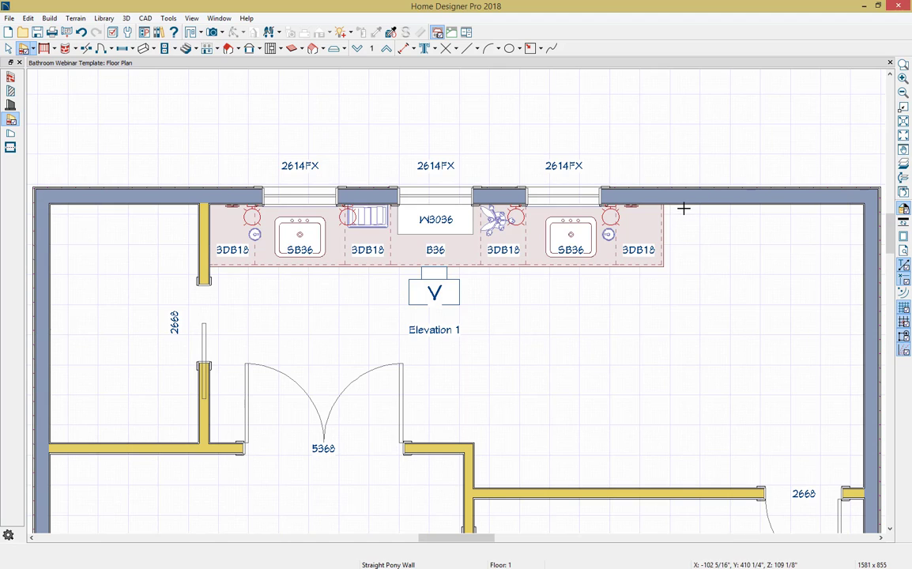
mouse_move(683, 204)
mouse_down()
mouse_move(684, 329)
mouse_move(866, 333)
mouse_up()
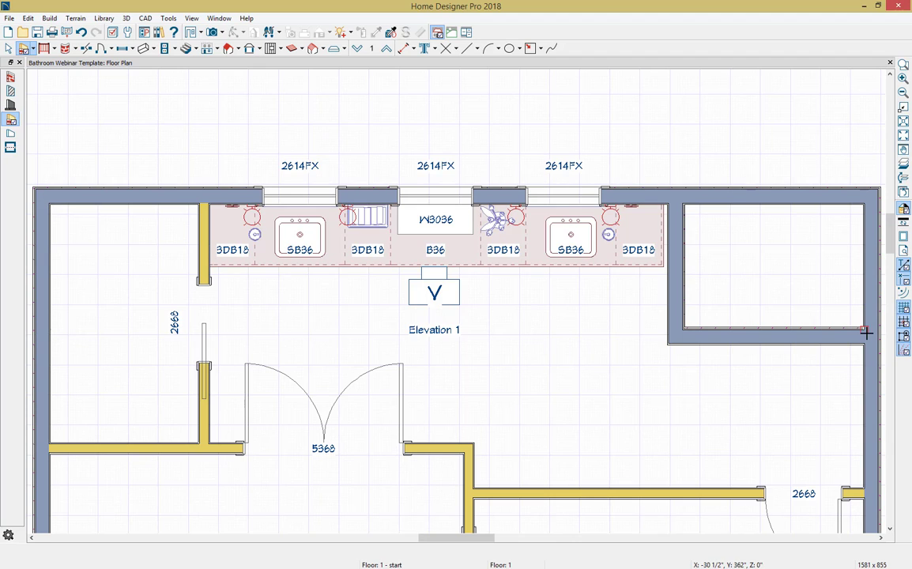
key(Escape)
Step: Set both pony walls' upper wall type to Glass Shower and lower wall type to Shower Wall Lower
click(799, 340)
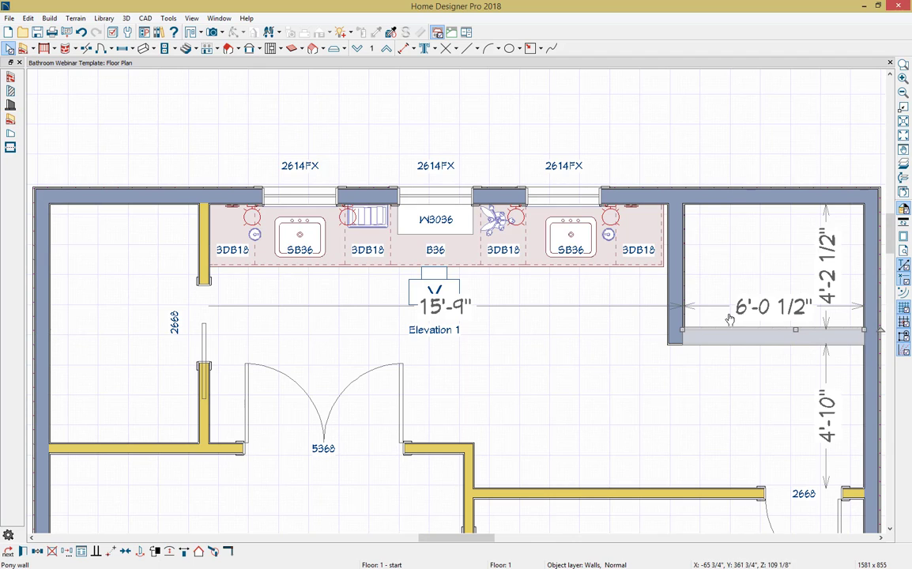
shift+click(689, 276)
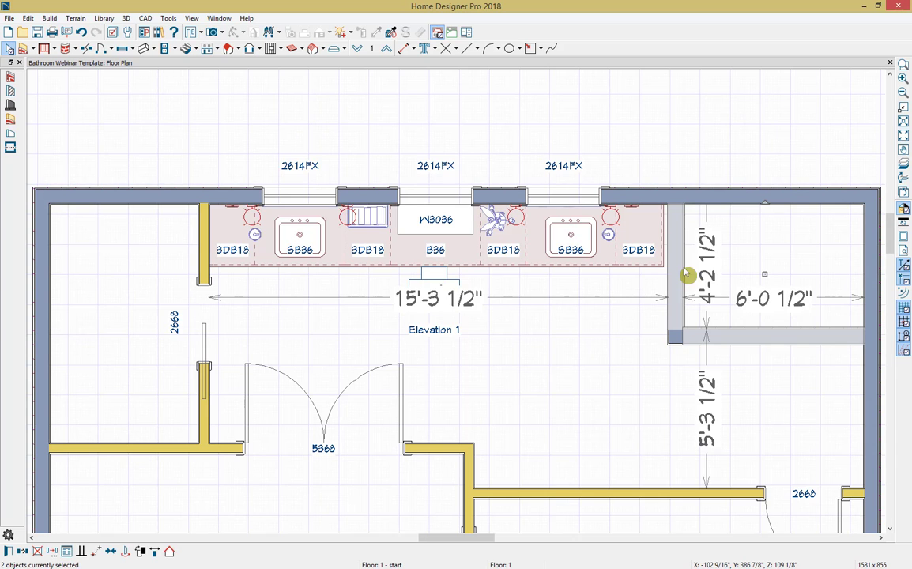
click(8, 551)
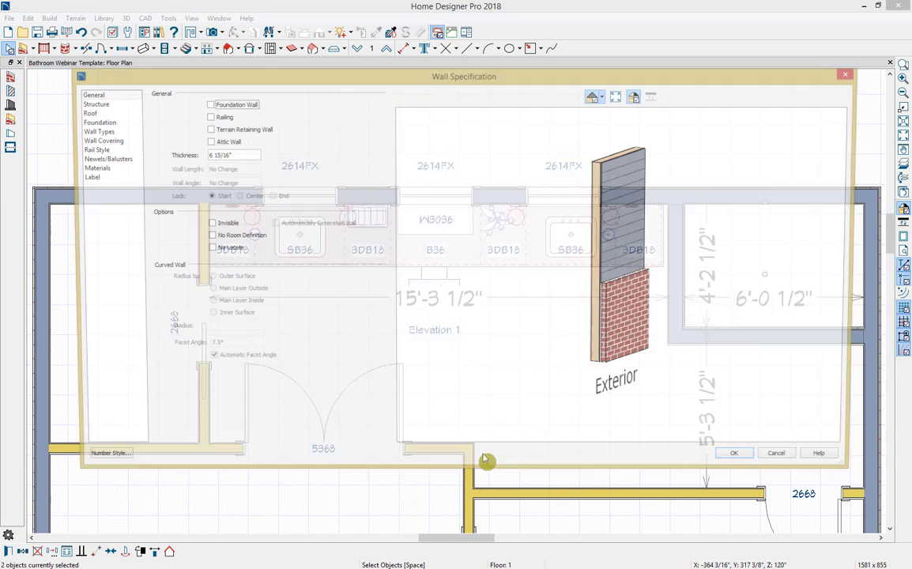
drag(533, 360, 747, 366)
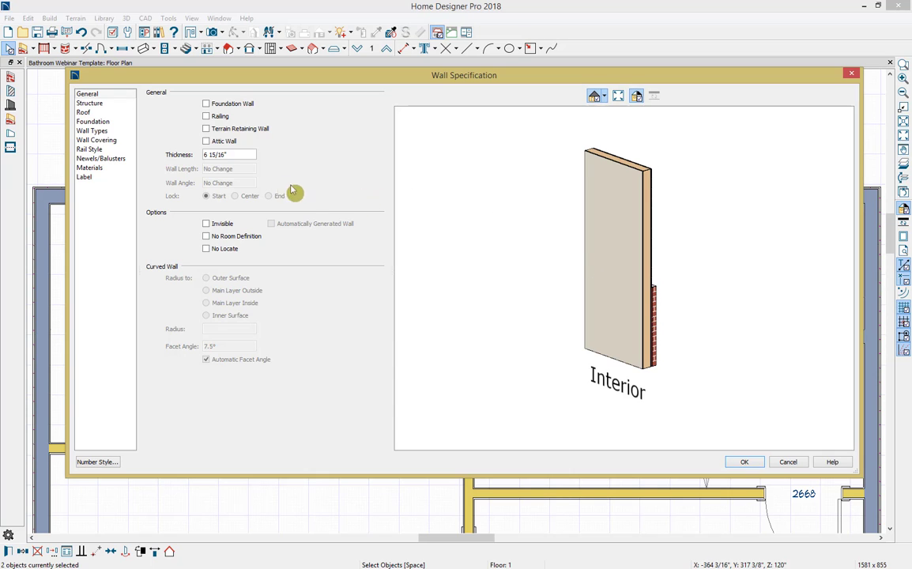
click(109, 132)
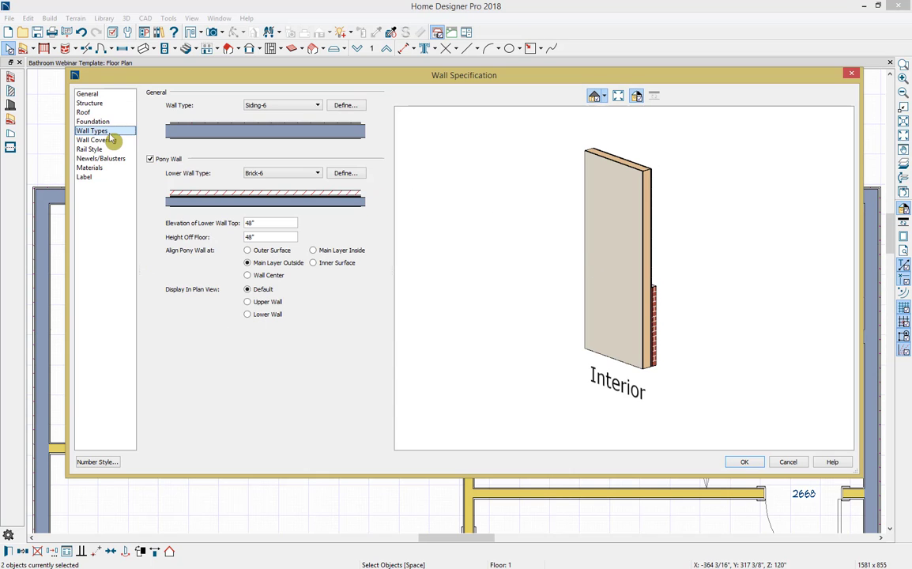
click(303, 111)
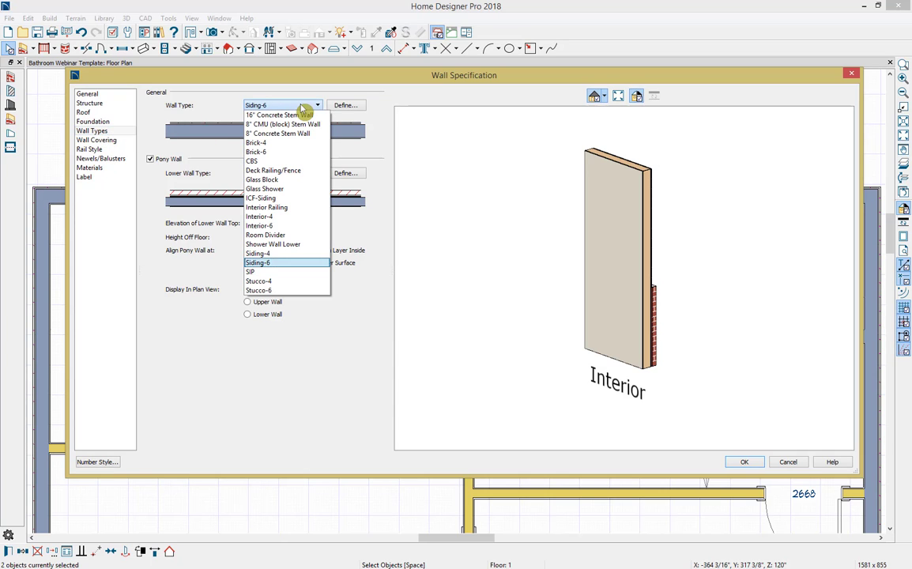
click(290, 192)
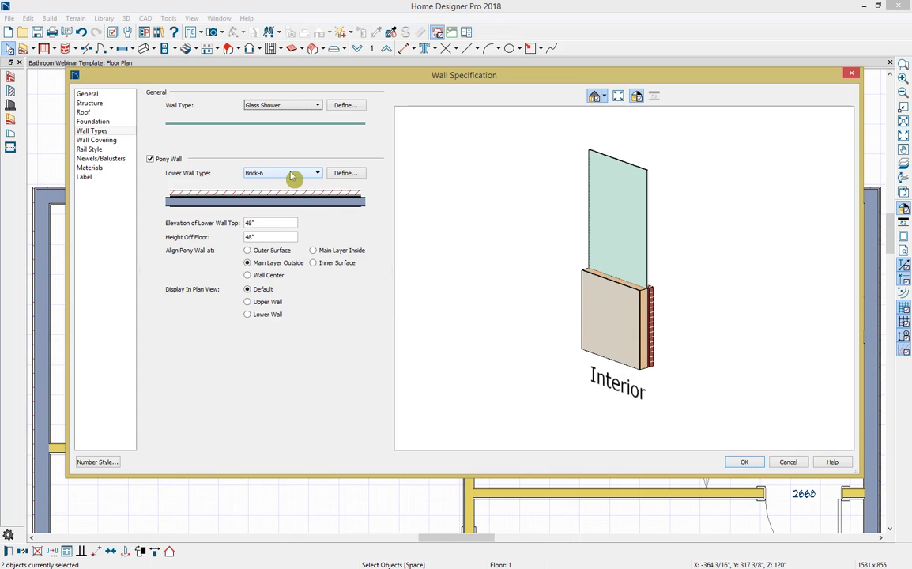
click(292, 175)
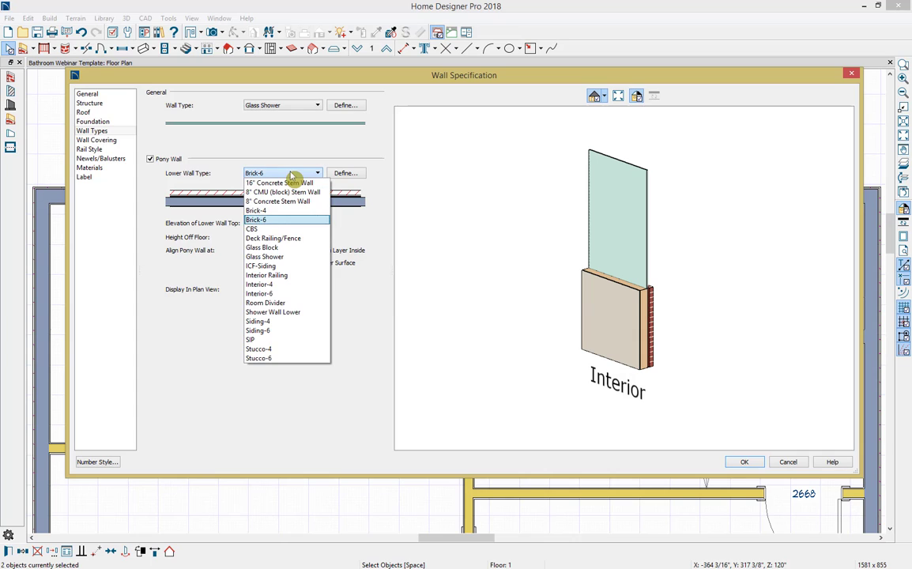
click(283, 313)
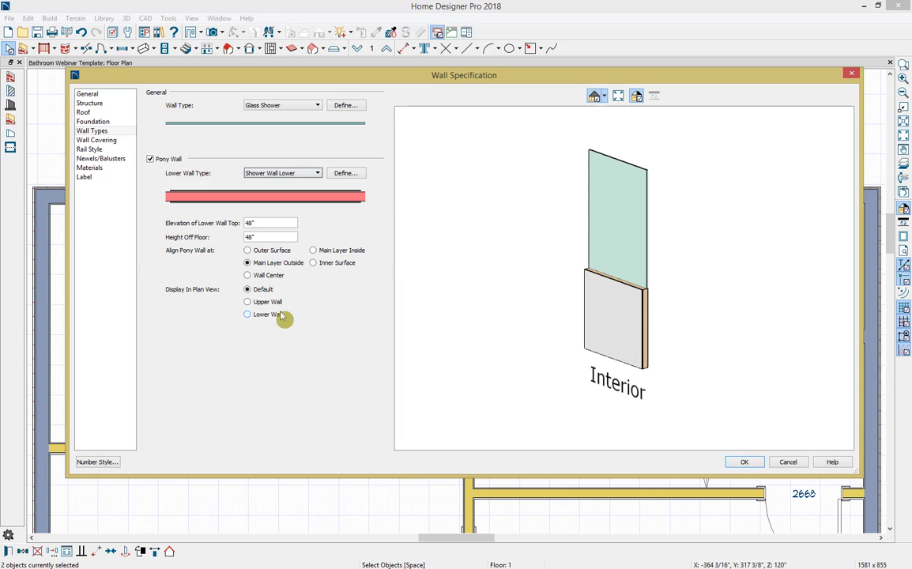
Step: Check the Shower Wall Lower layers, align the pony walls at Wall Center and display the Lower Wall in plan view
click(345, 173)
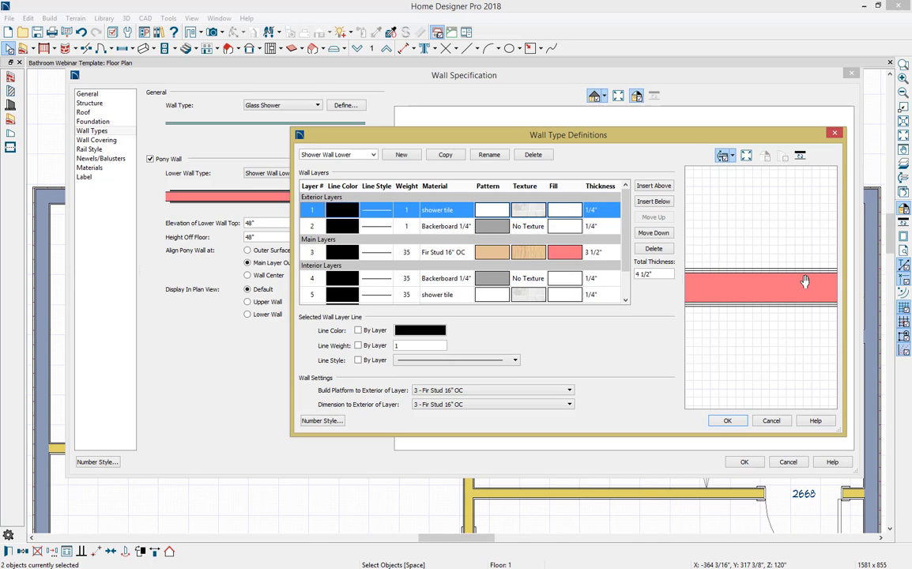
click(727, 420)
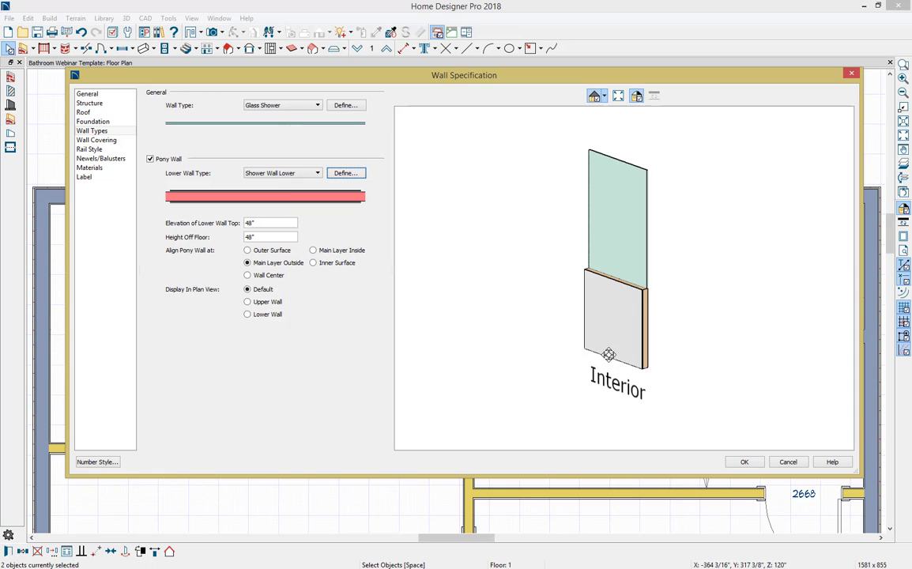
click(271, 277)
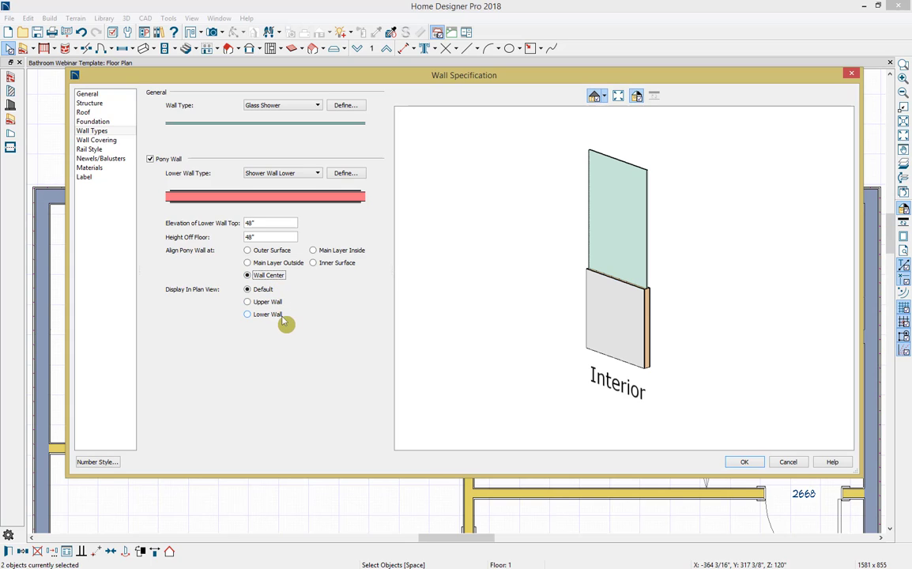
click(278, 316)
click(740, 462)
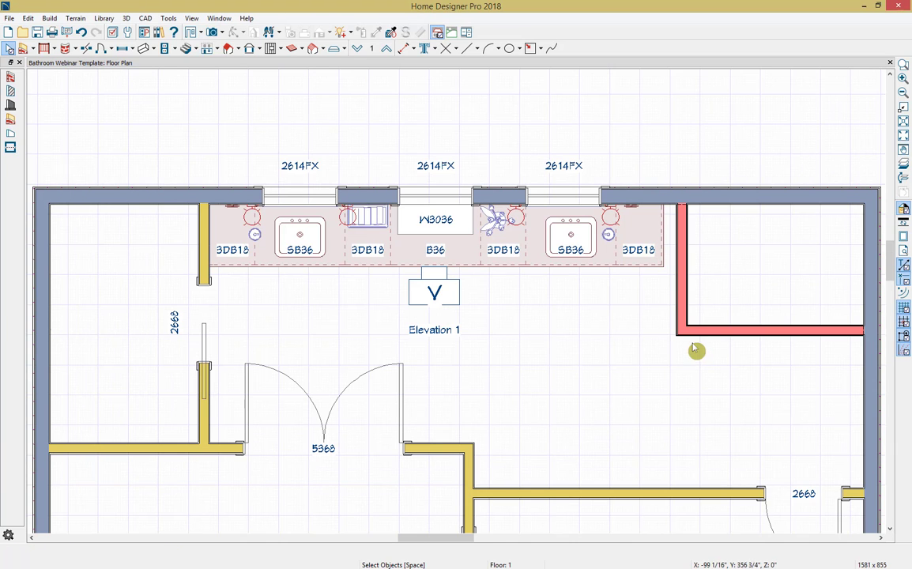
Step: Create a Full Camera view looking toward the shower corner and tile it beside the floor plan
click(213, 33)
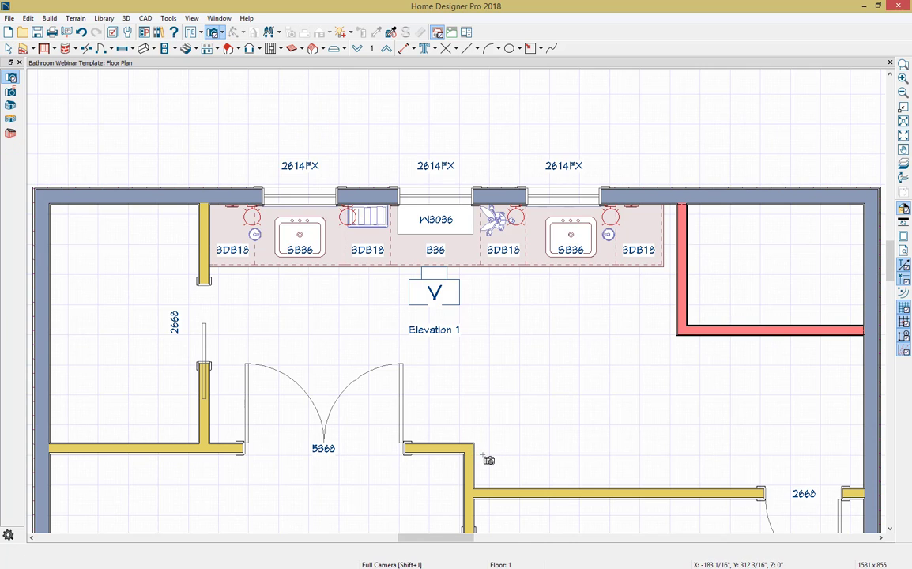
drag(484, 455, 558, 362)
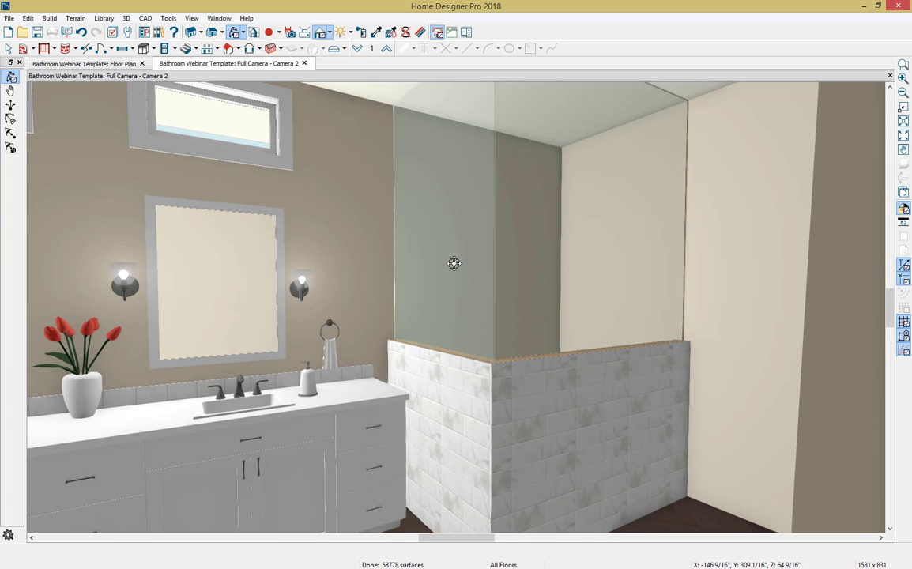
key(shift+F4)
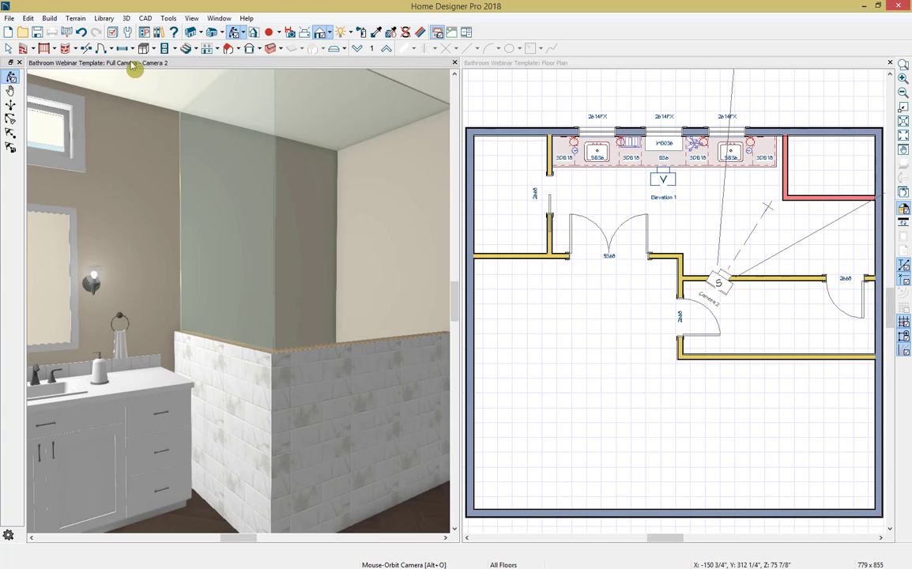
Step: Place a hinged door midway along the longer pony wall of the shower enclosure in the floor plan
click(101, 48)
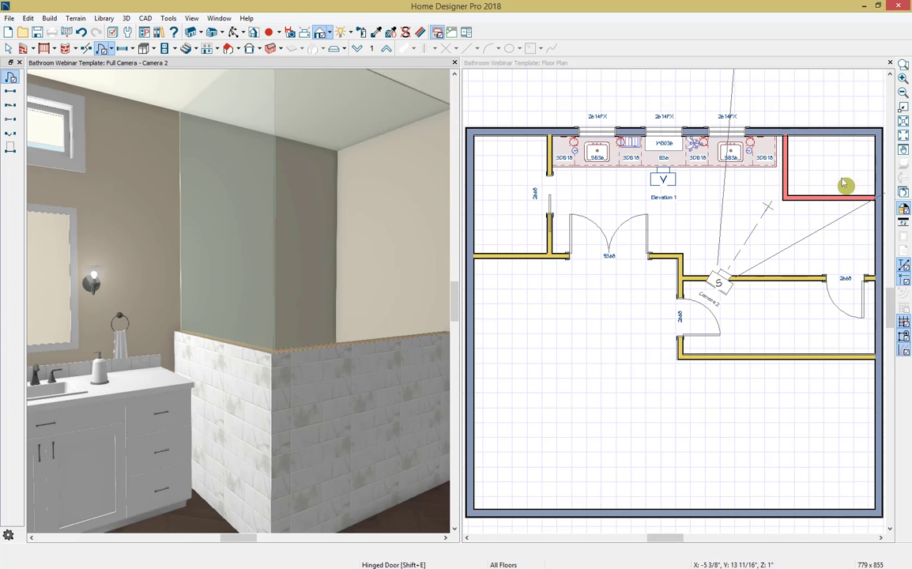
click(772, 190)
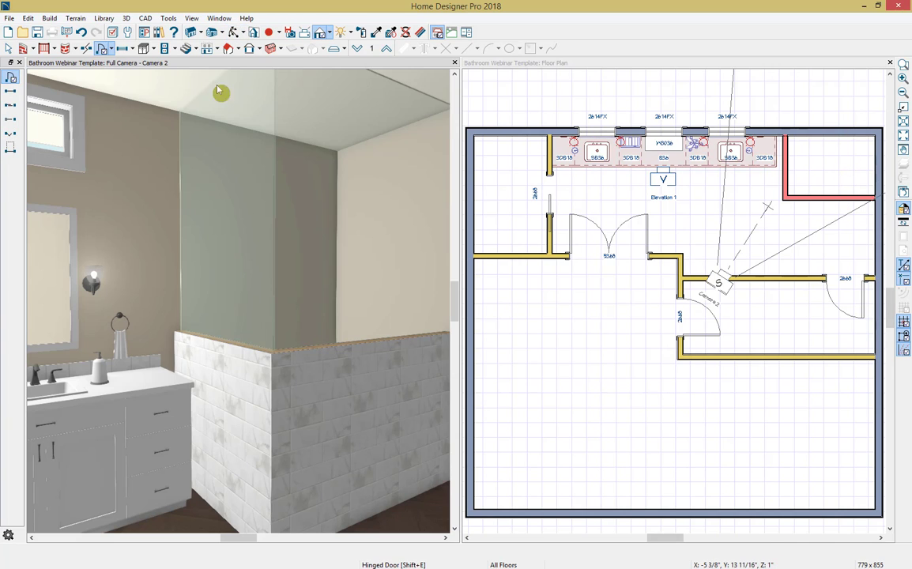
click(102, 48)
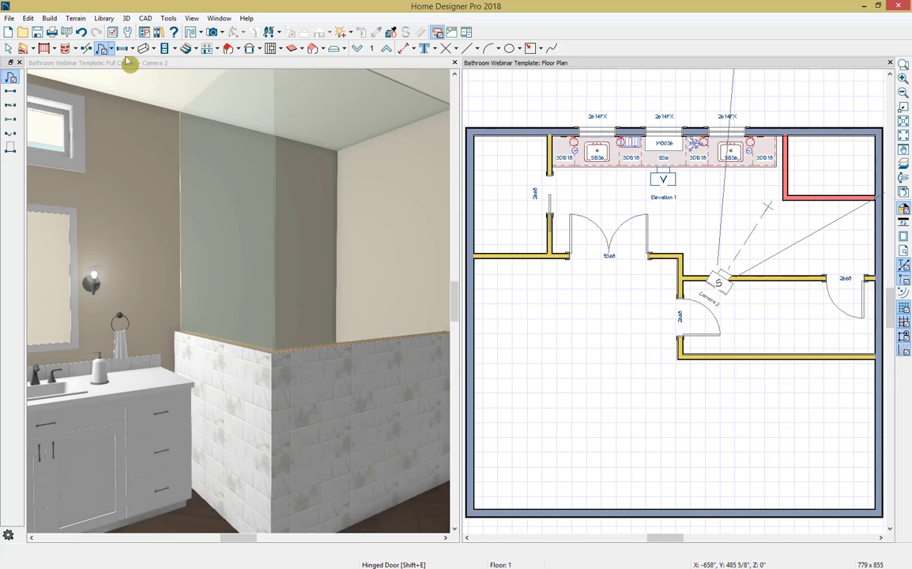
click(831, 197)
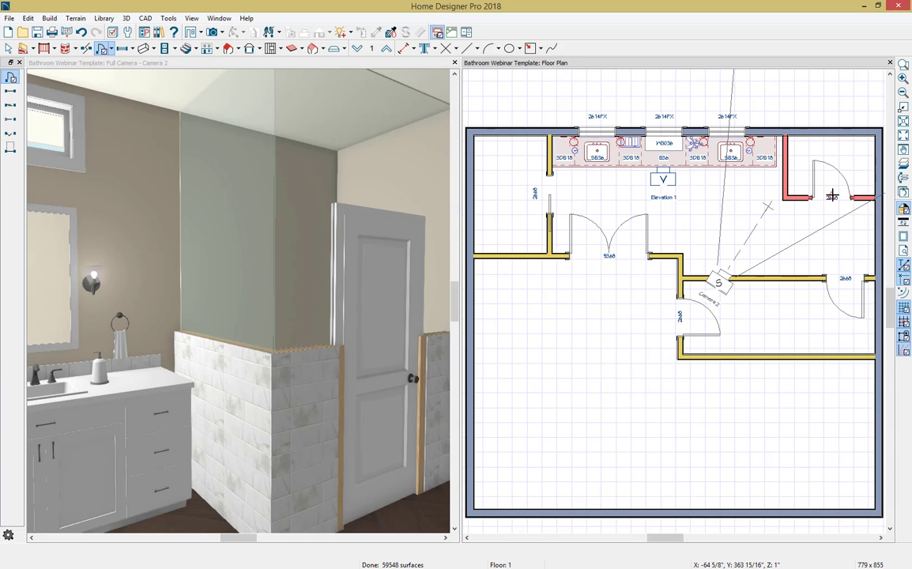
Step: Set the new shower door's style to Slab and its thickness to 3/8", and turn off its interior casing
key(space)
click(832, 196)
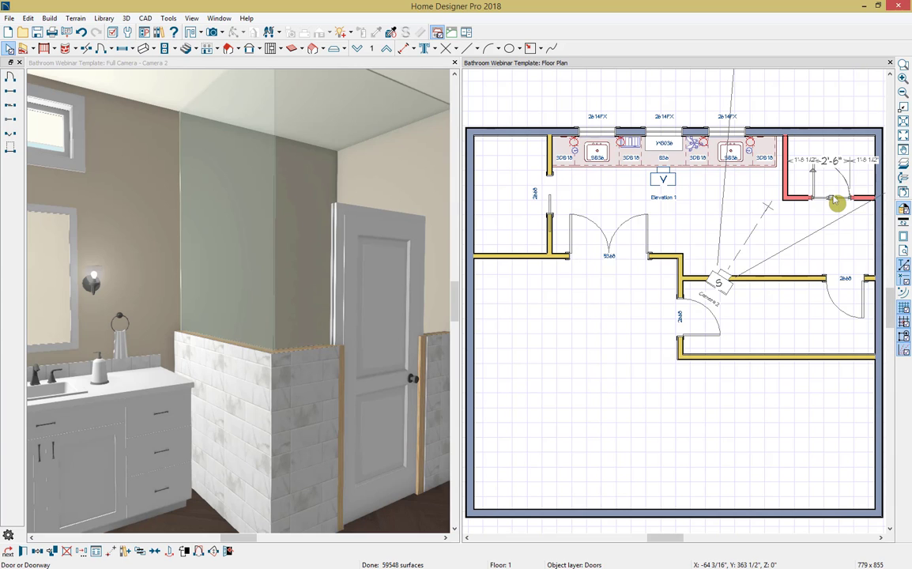
double_click(834, 201)
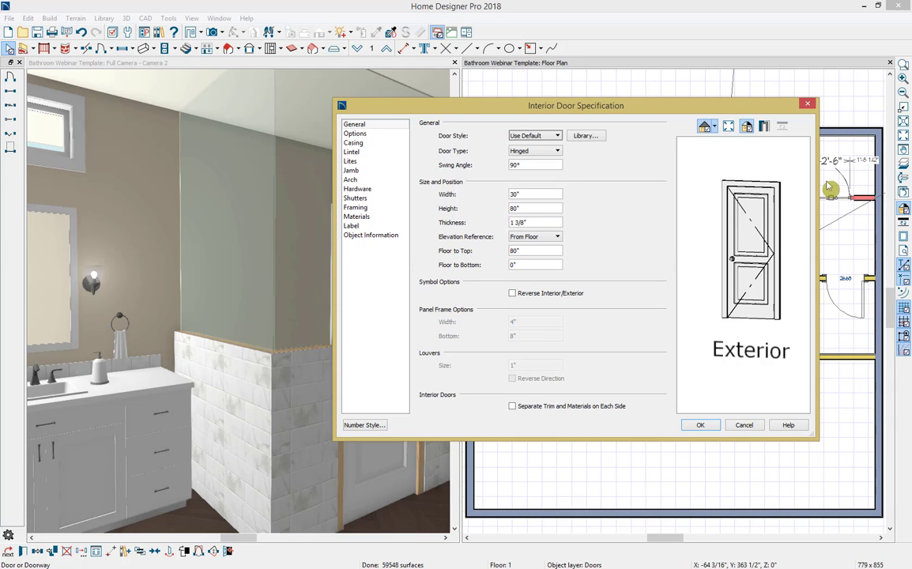
click(550, 138)
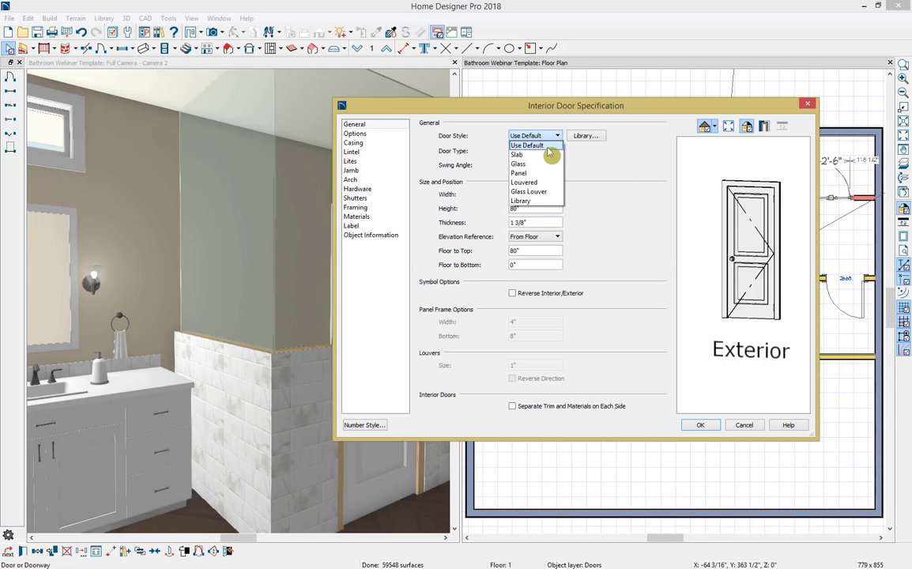
click(545, 156)
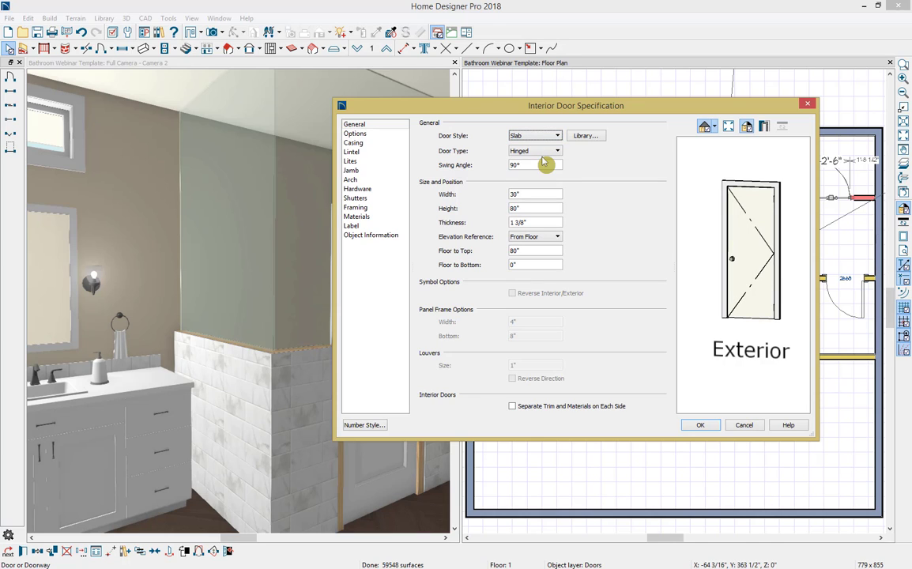
drag(550, 224, 495, 221)
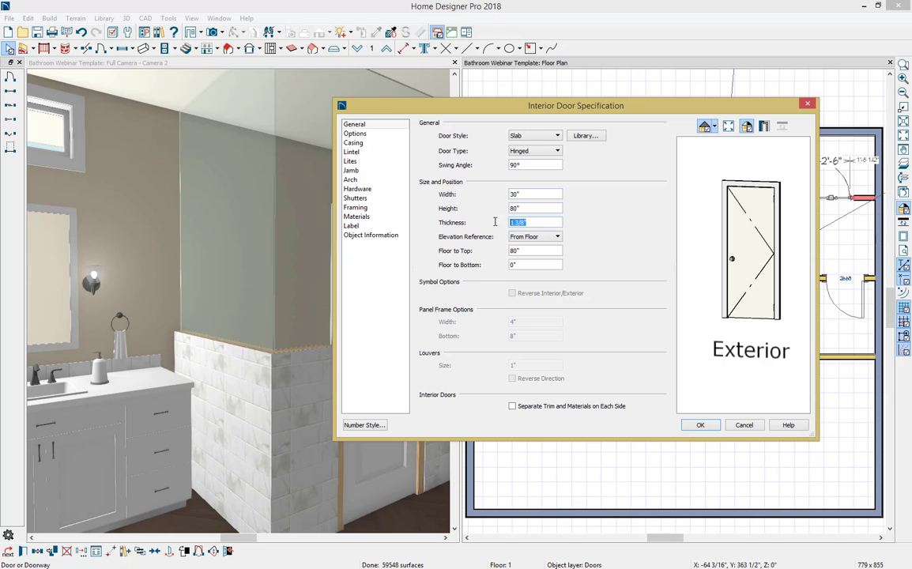
text(3/8)
key(Tab)
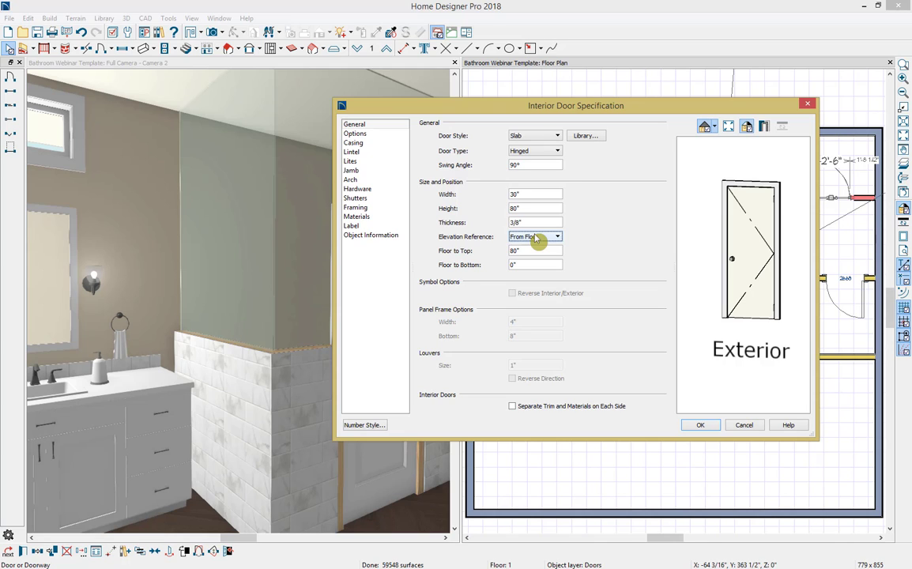
click(386, 145)
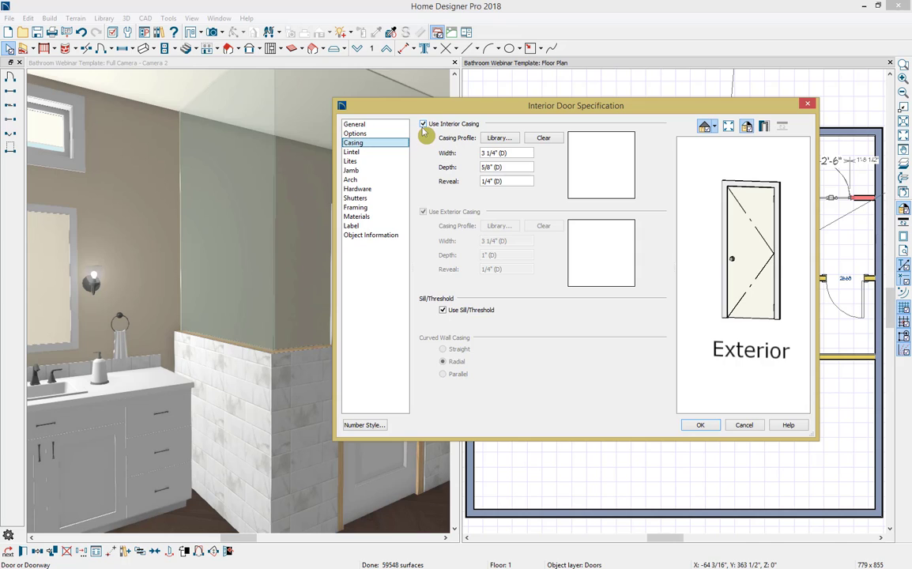
click(424, 125)
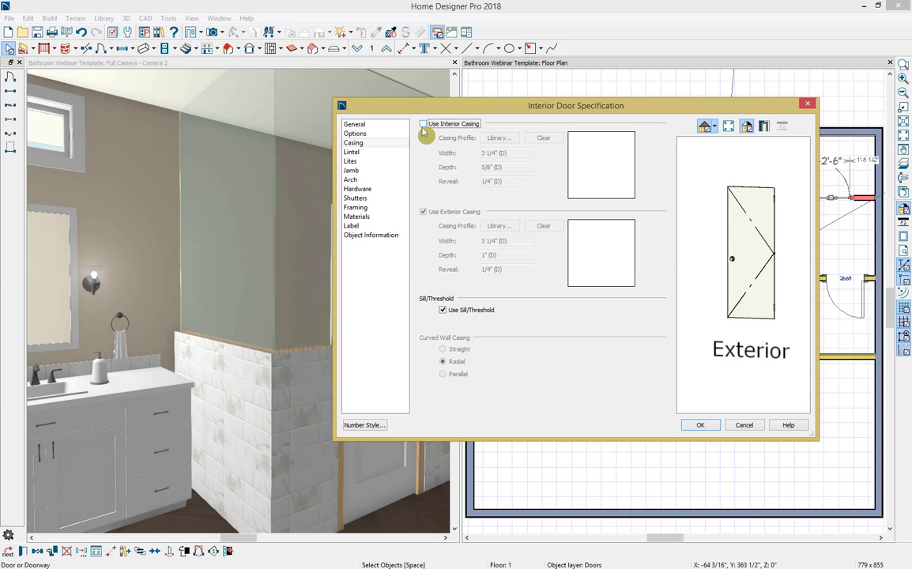
Step: Set the shower door's interior and exterior handles to Pull Handle
click(399, 196)
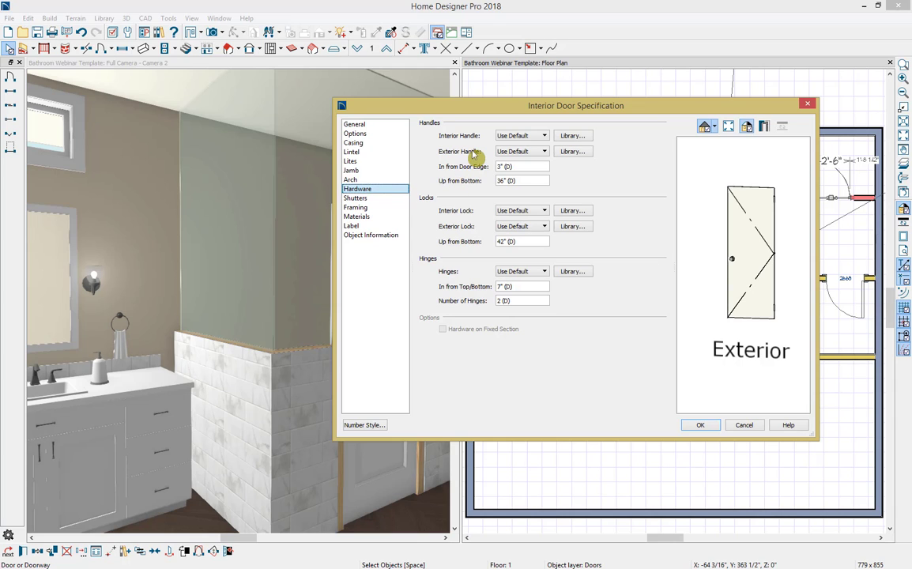
click(510, 136)
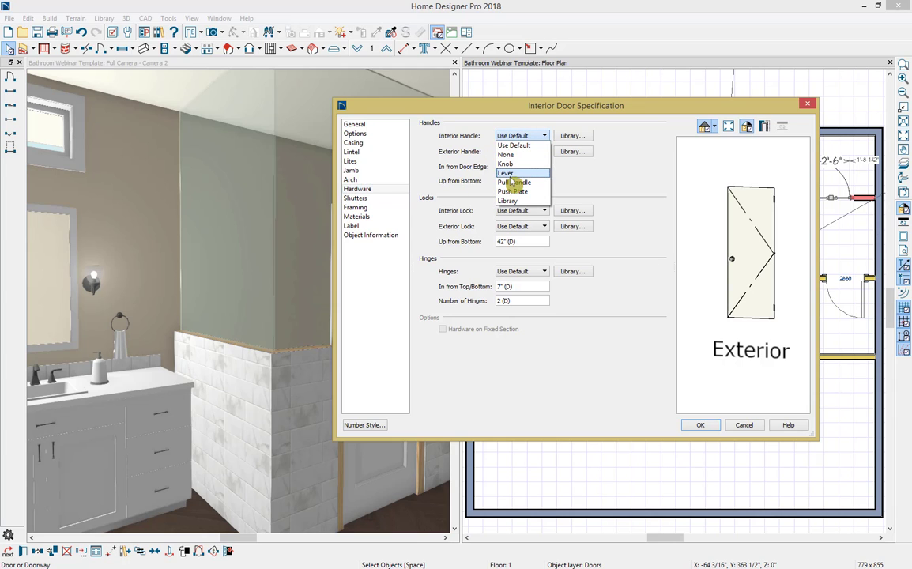
click(512, 181)
click(514, 152)
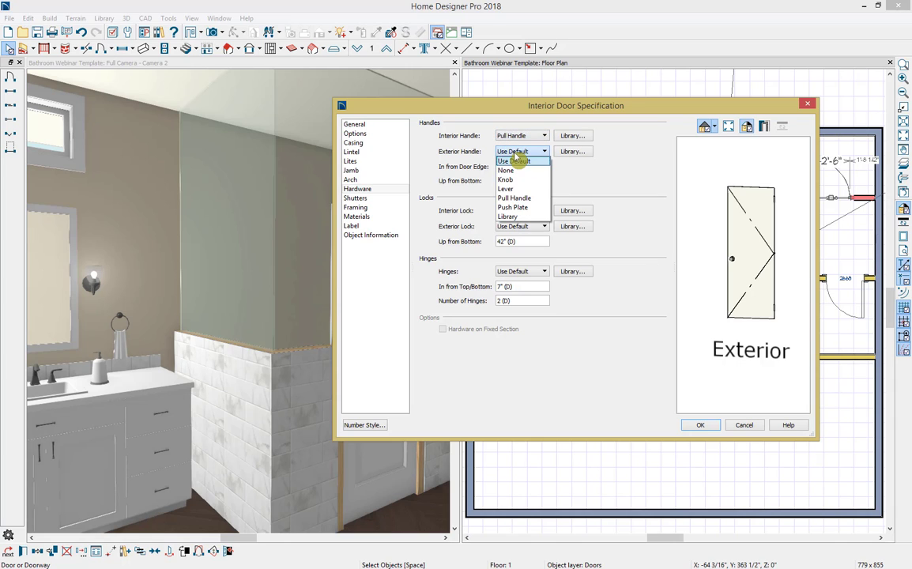
click(514, 198)
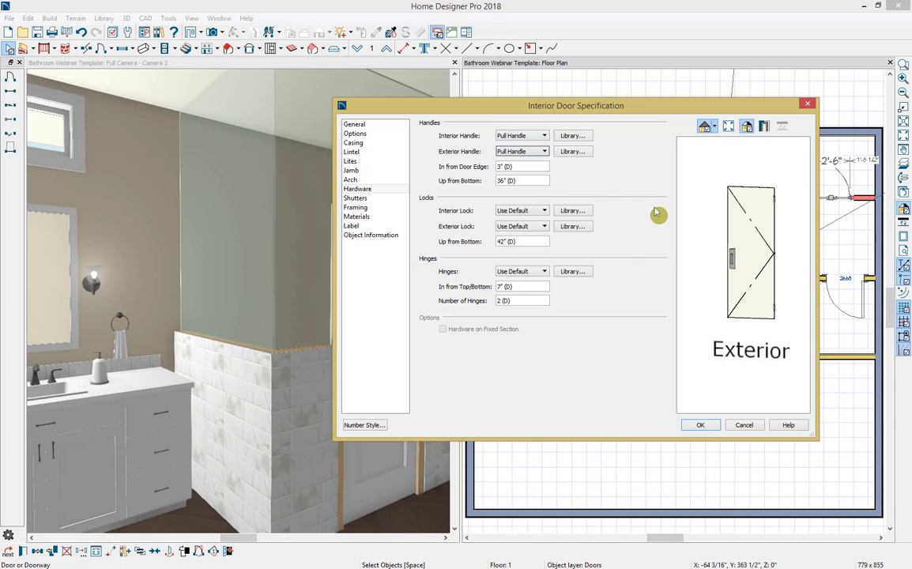
Step: Assign the Plate Door Hinge from the bonus Shower Hardware catalog's Glass Wall Components as the shower door's hinges
click(586, 274)
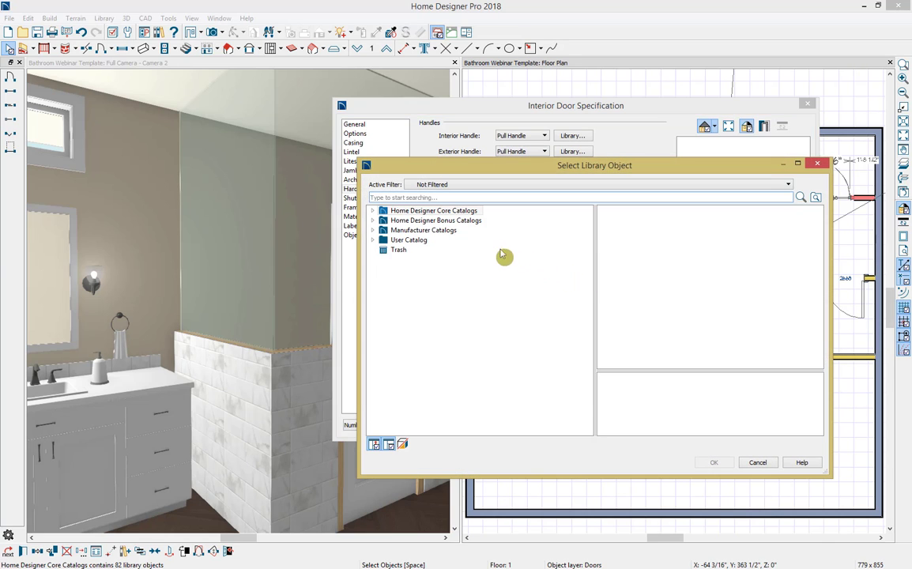
click(373, 220)
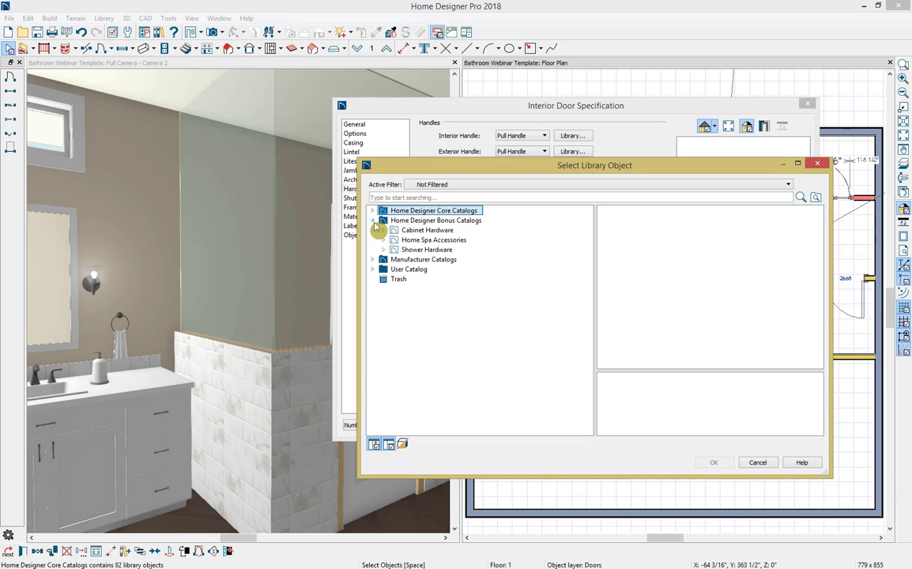
click(383, 249)
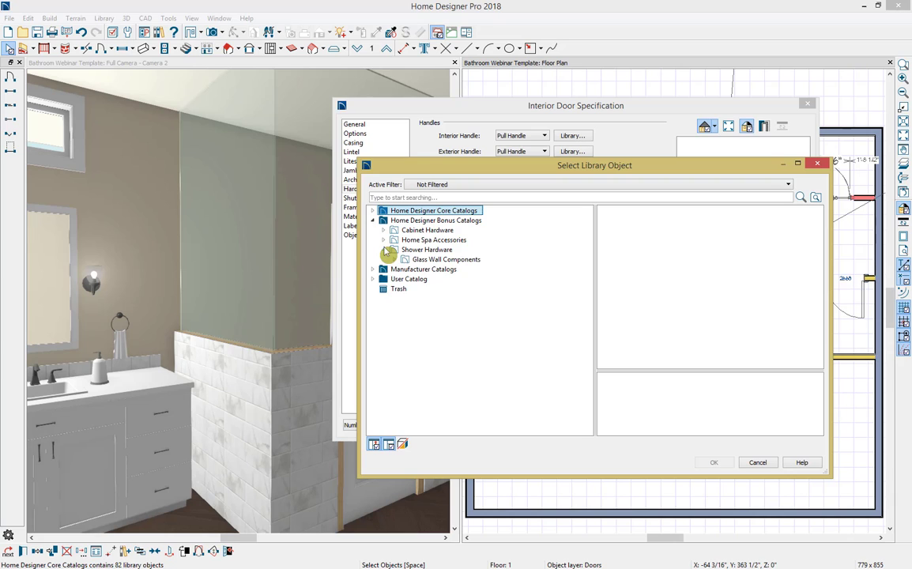
click(393, 260)
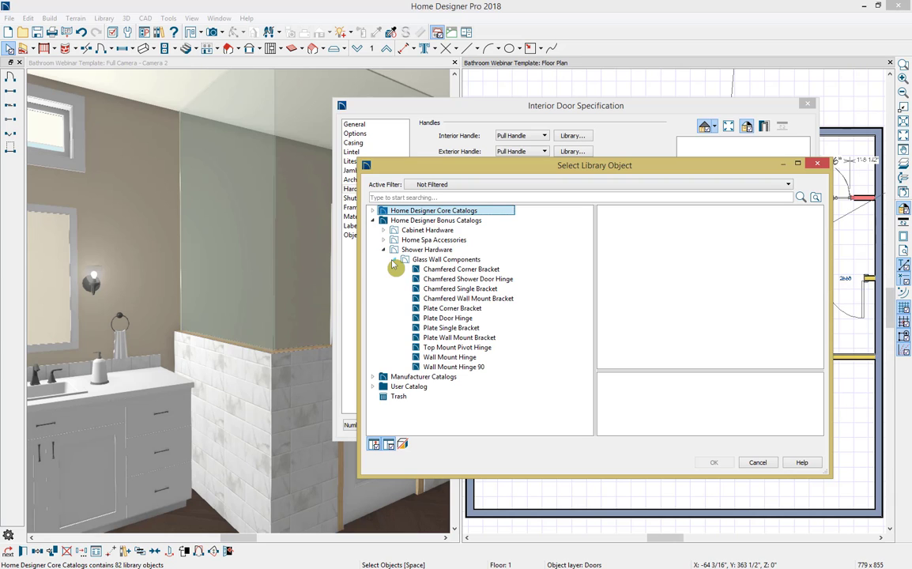
click(466, 320)
click(716, 463)
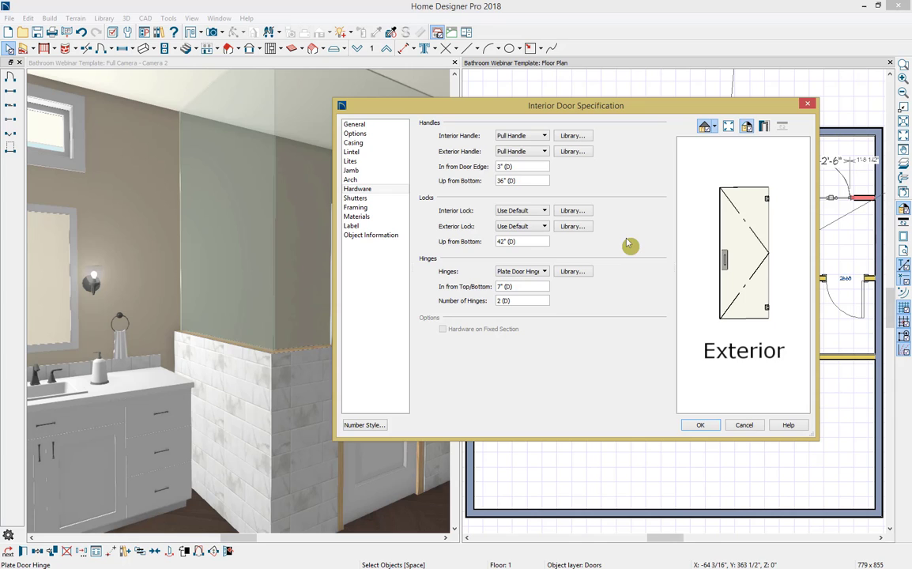
Step: Apply the Glass Tempered material to the shower door's exterior, interior and door glass components
click(389, 218)
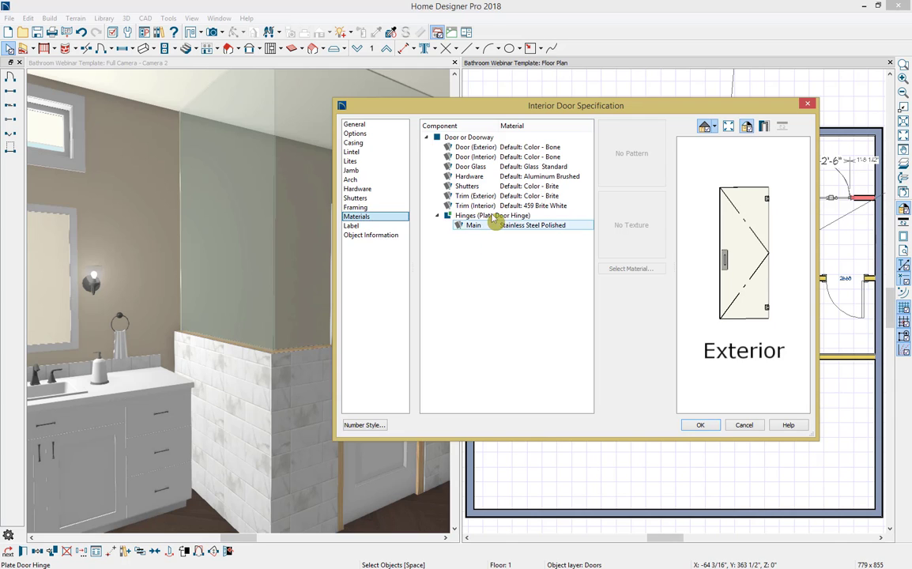
click(538, 147)
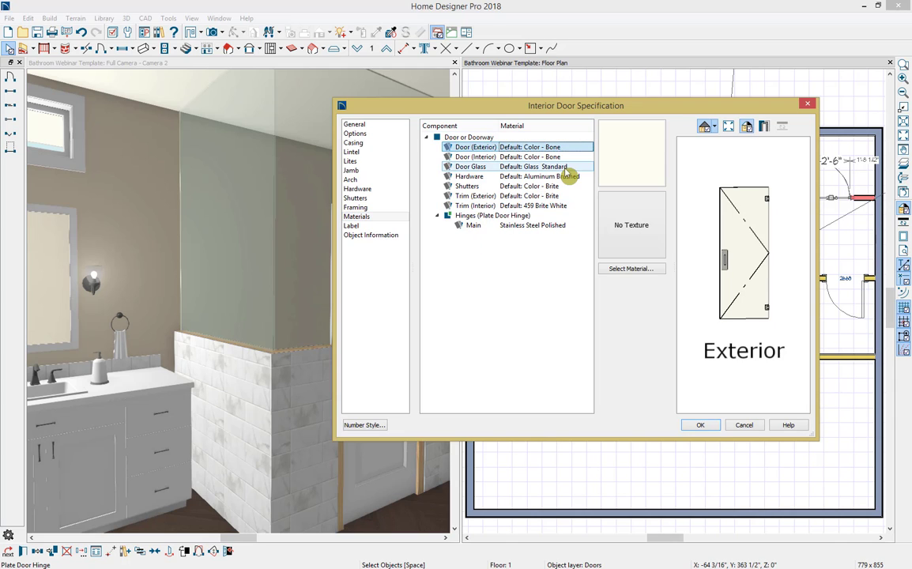
shift+click(566, 167)
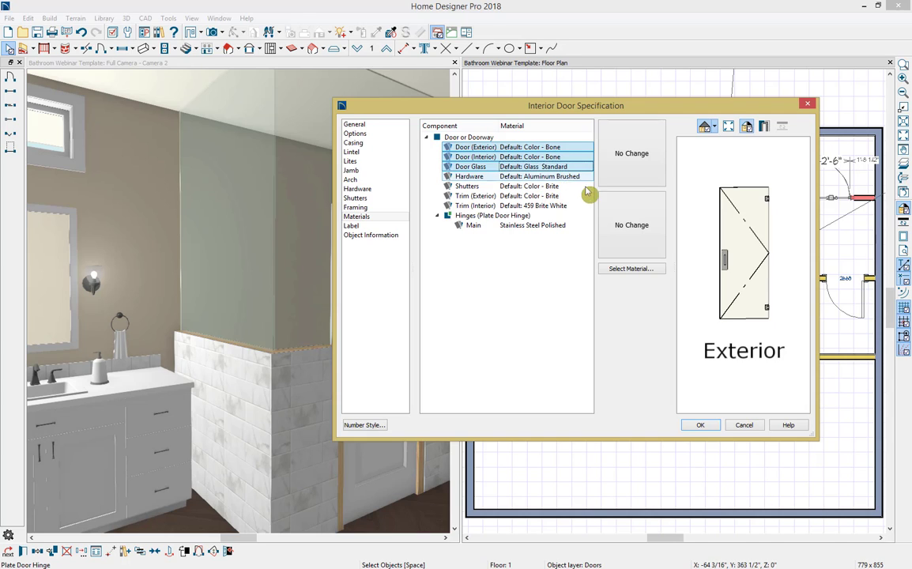
click(642, 271)
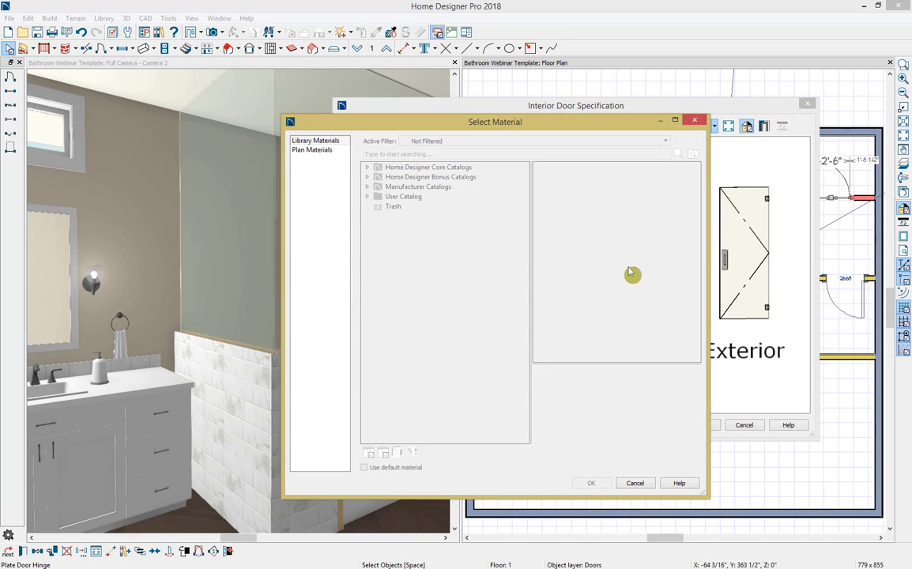
text(Glass)
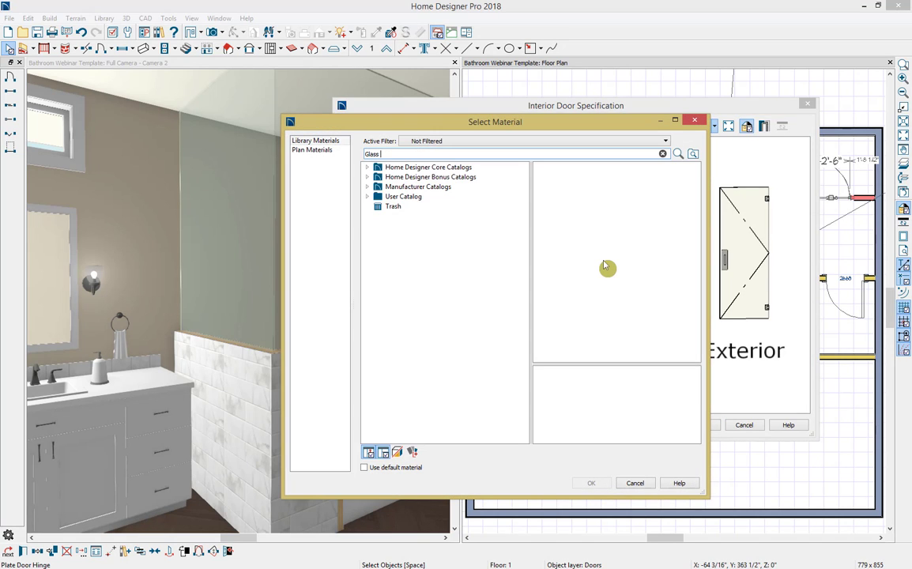
text( Tempered)
key(Return)
click(472, 188)
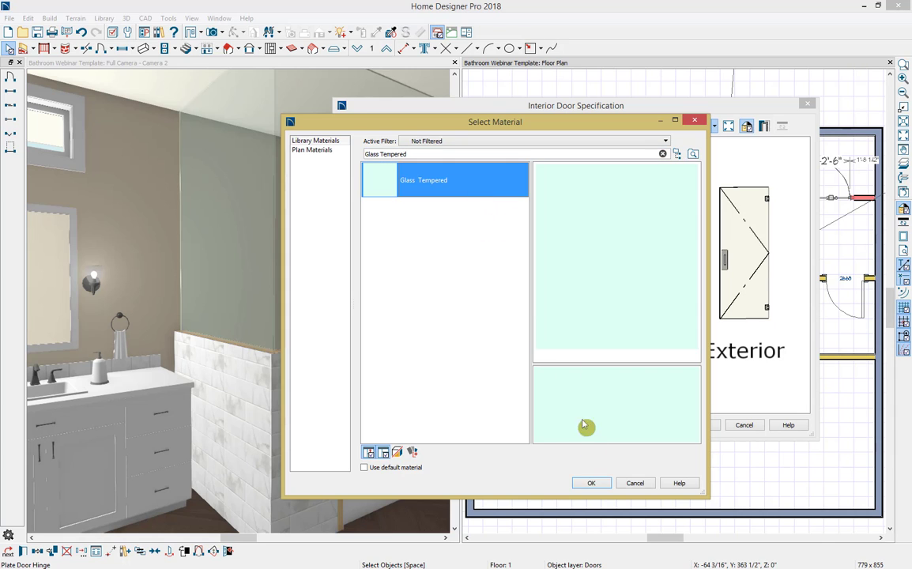
click(594, 482)
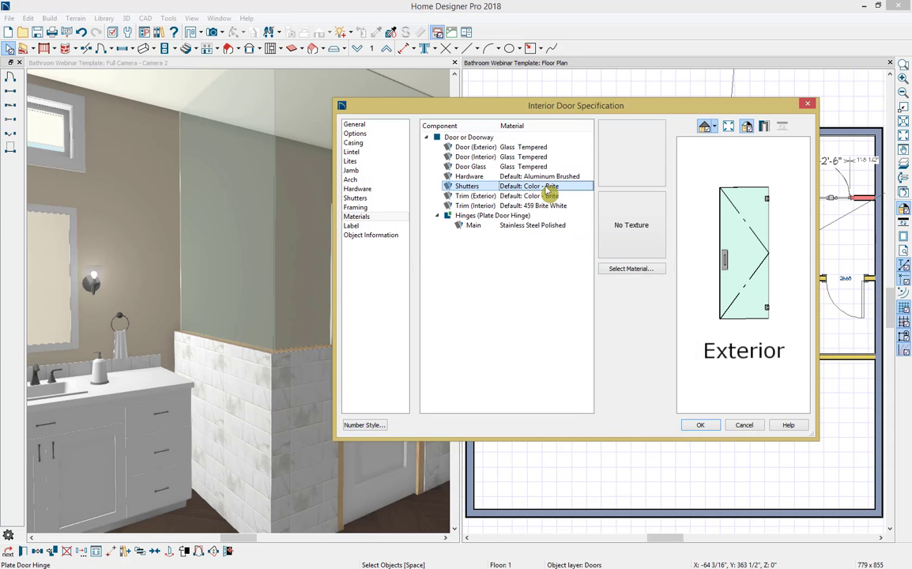
Step: Apply Glass Tempered to the shower door's shutters, exterior trim and interior trim components
drag(522, 187, 545, 208)
click(631, 268)
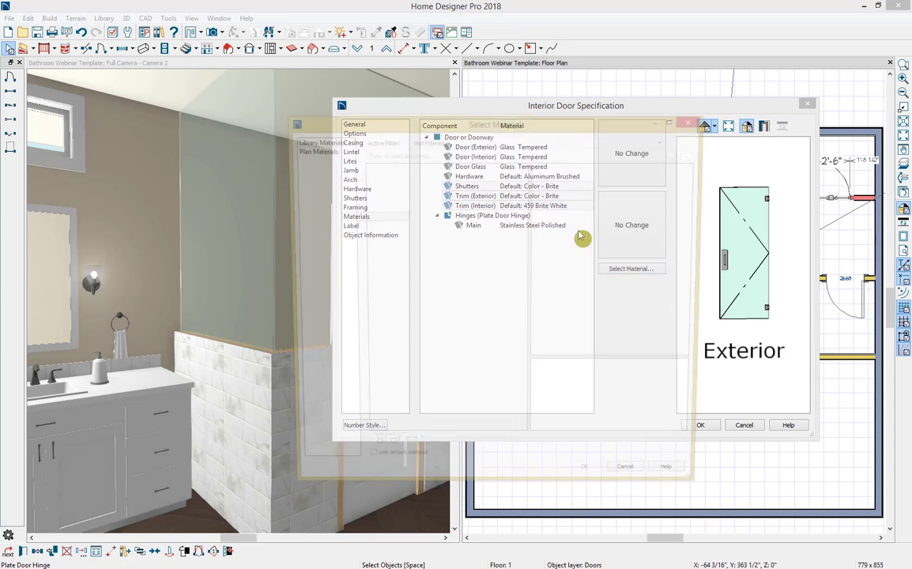
text(Glass Tempered)
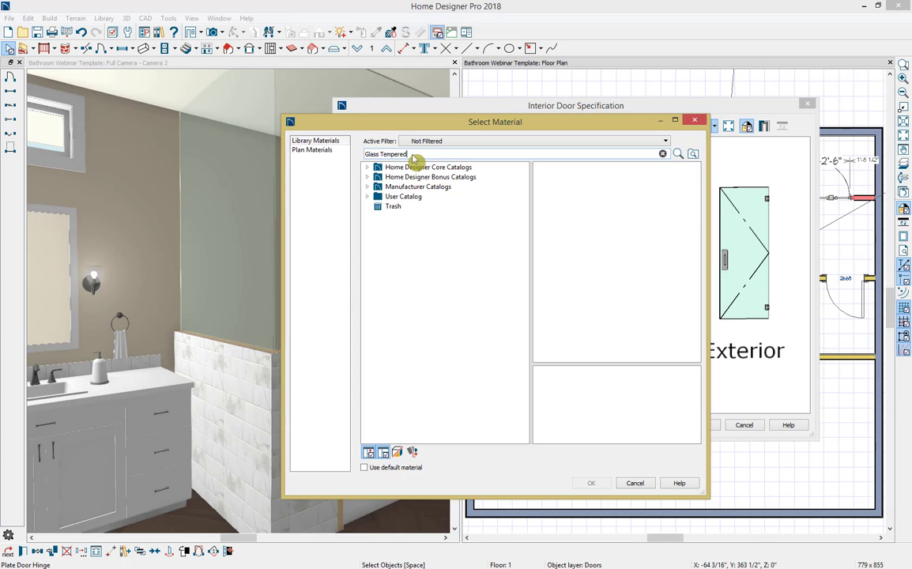
click(424, 185)
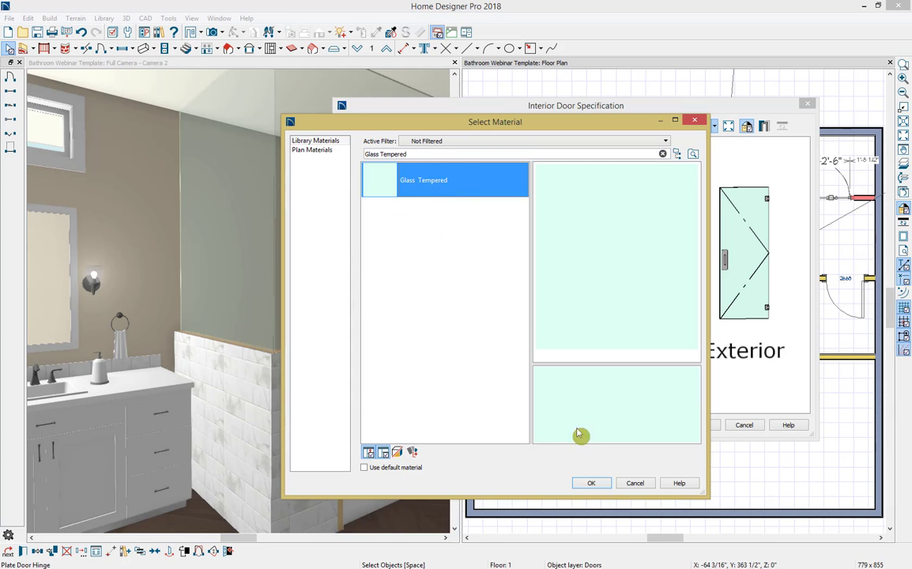
click(591, 483)
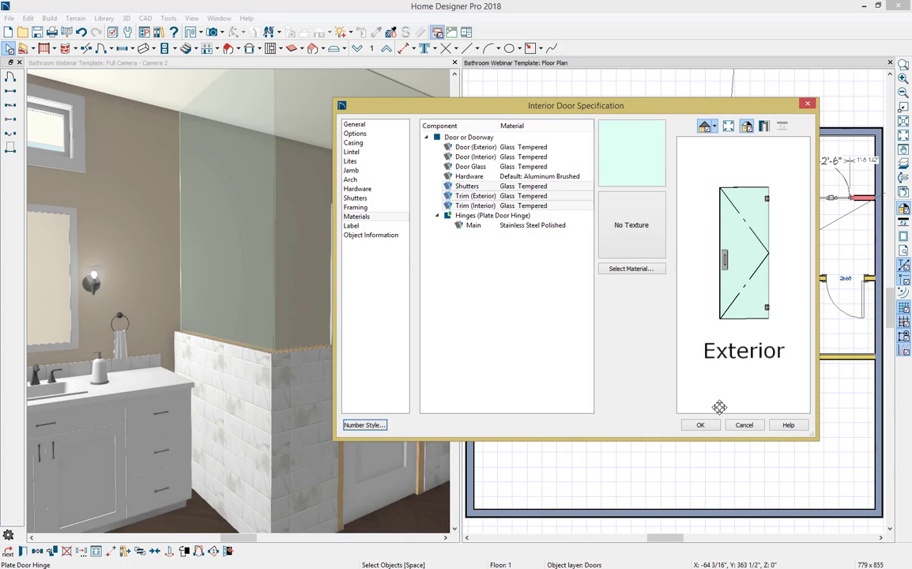
Step: Make the shower door swing in both directions and apply the door specification
click(386, 135)
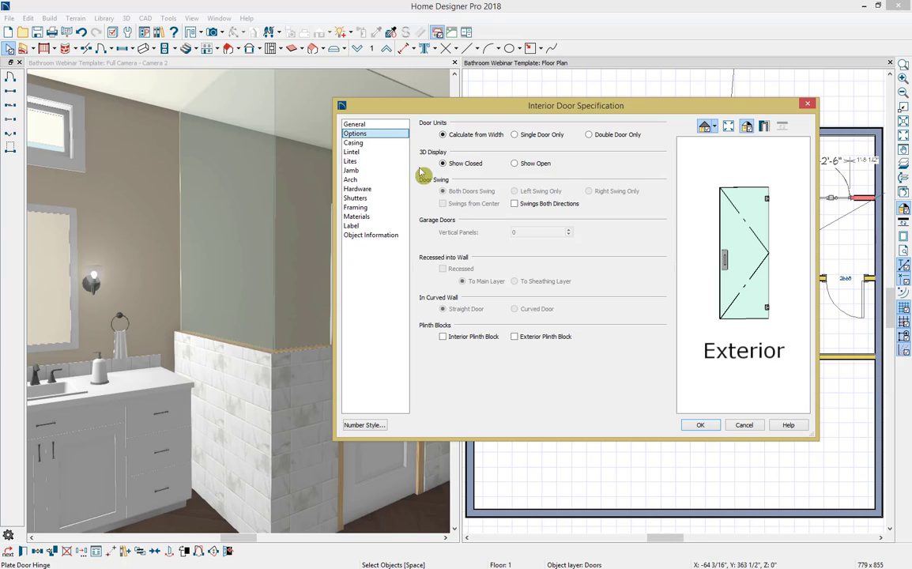
click(525, 204)
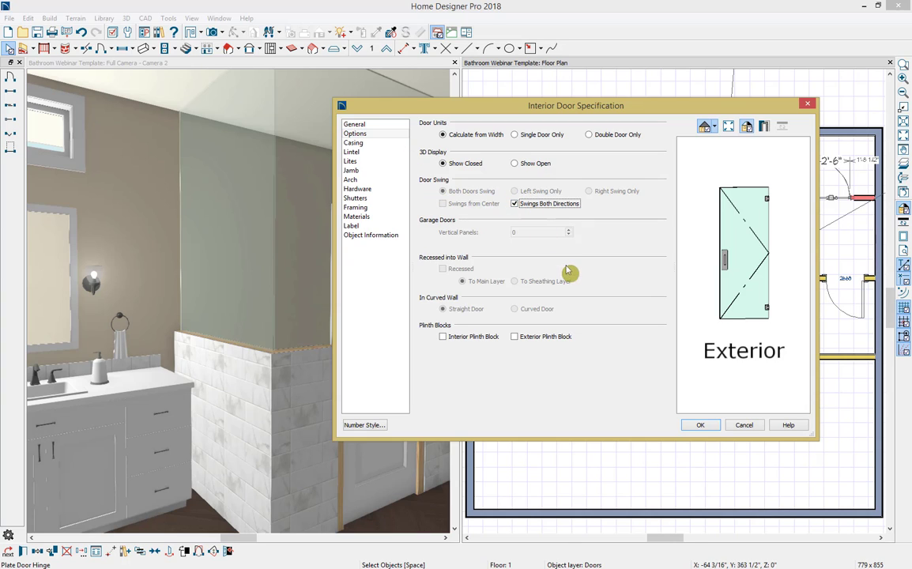
click(701, 425)
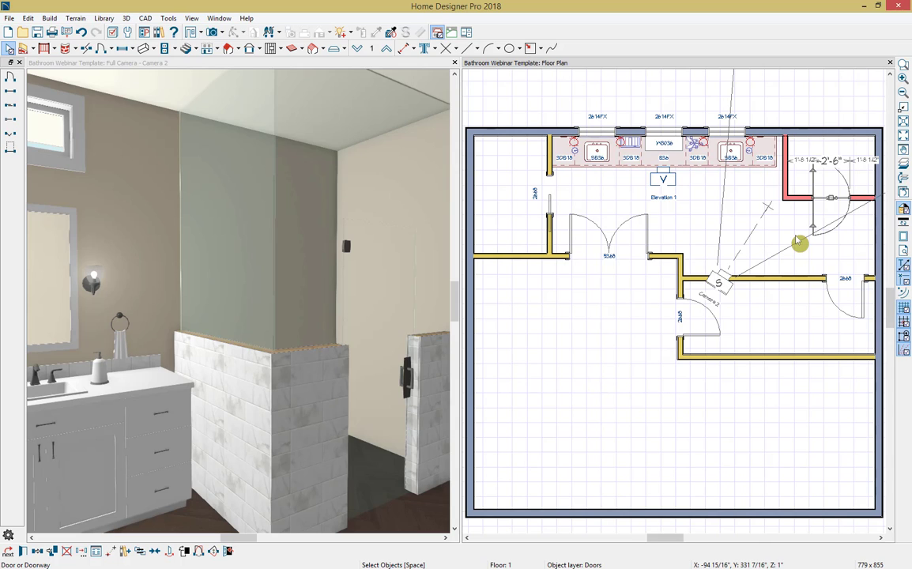
Step: Draw a custom countertop about 7 1/2" wide and 4'-8" long over the shower half wall beside the vanity
click(730, 224)
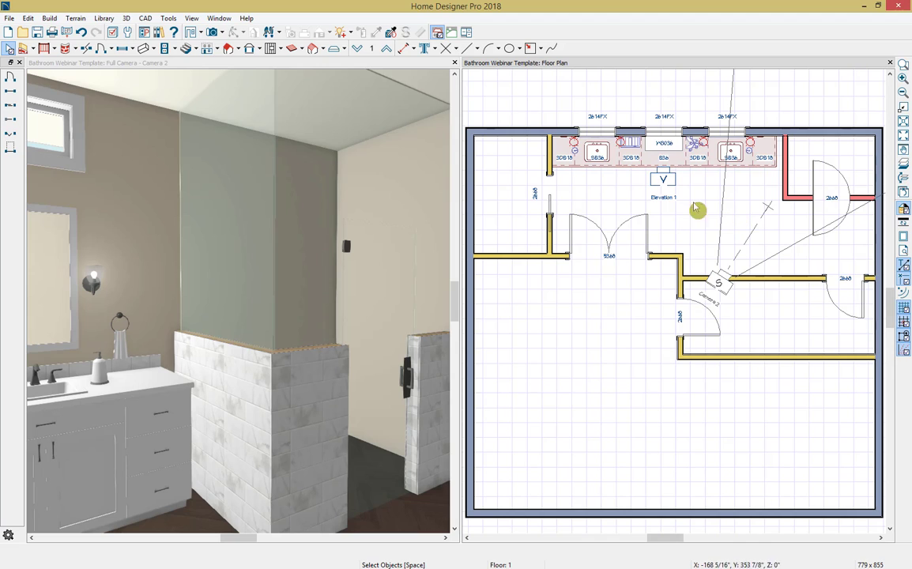
click(155, 49)
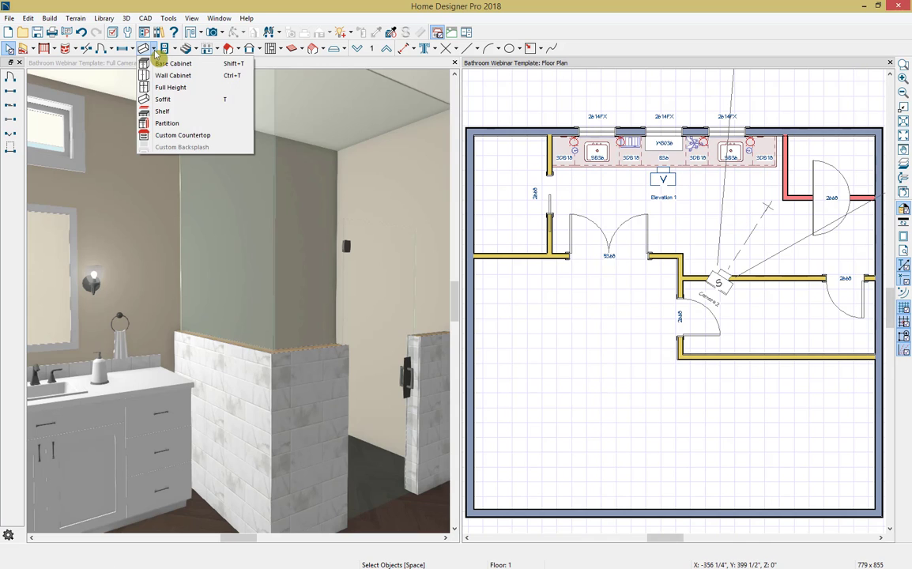
click(183, 139)
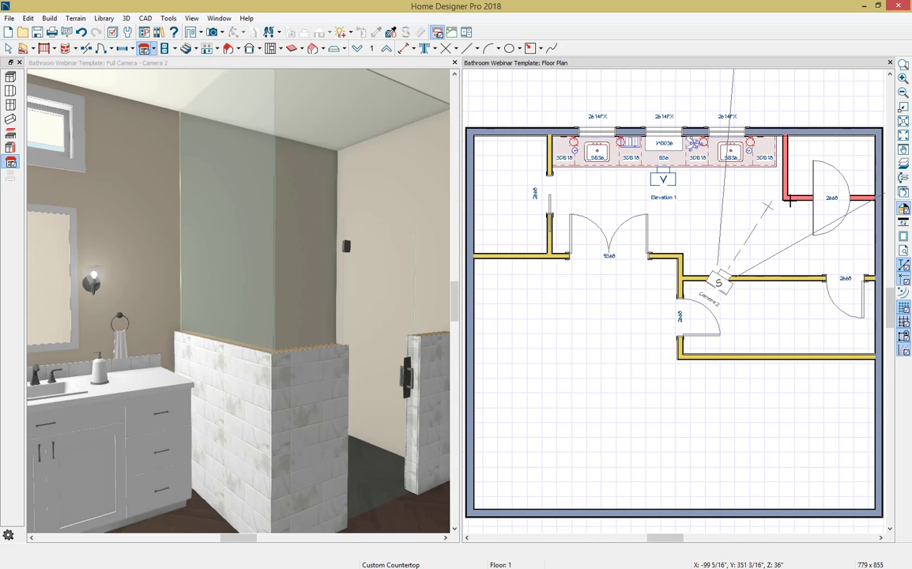
scroll(791, 145, up, 2)
middle_drag(798, 156, 709, 166)
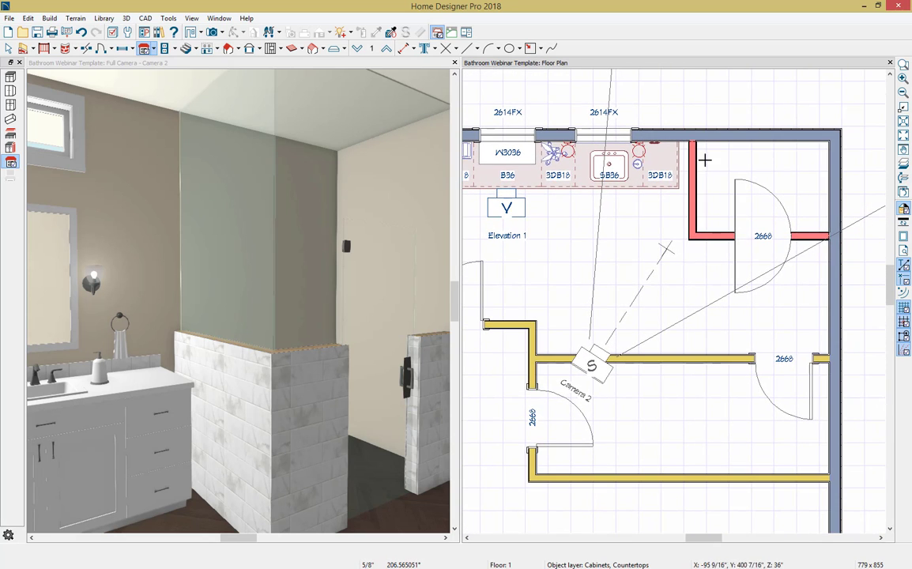
scroll(704, 156, up, 1)
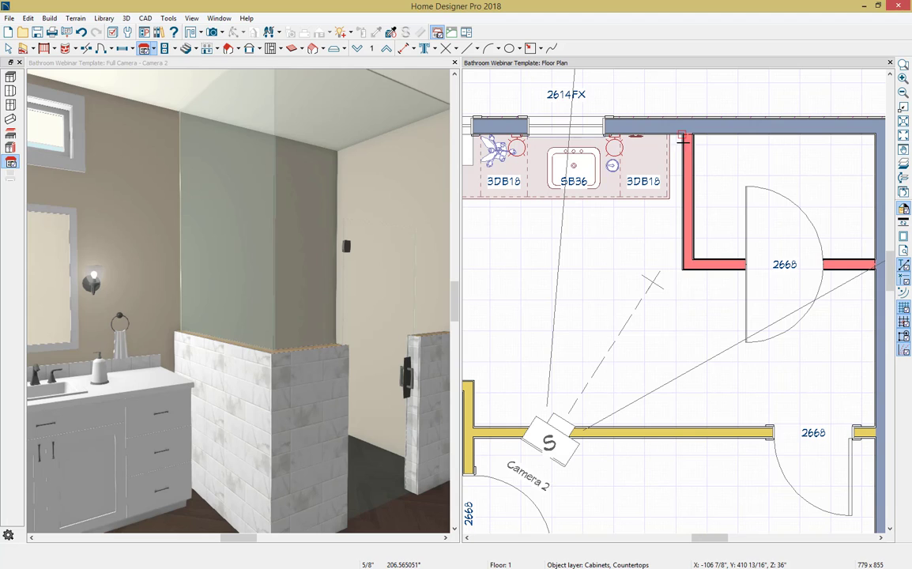
drag(684, 140, 702, 277)
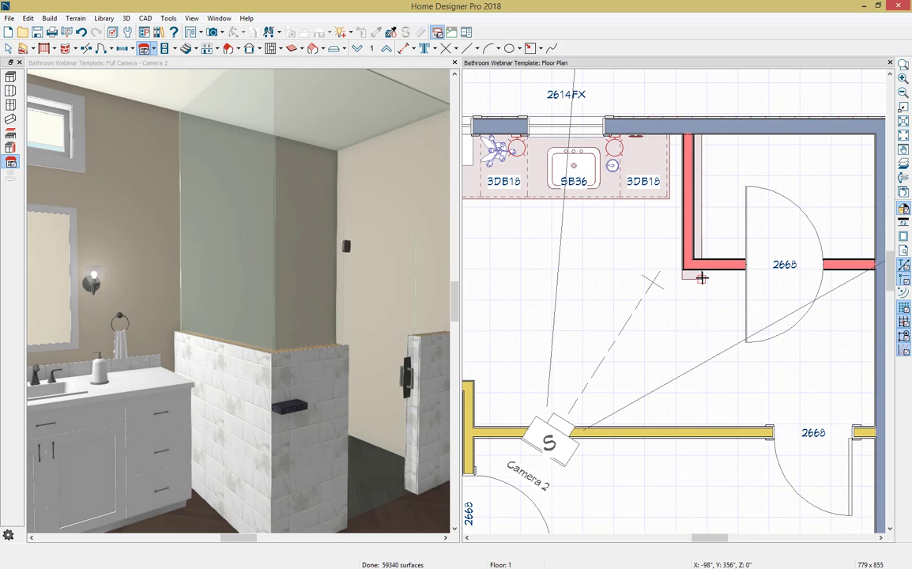
key(space)
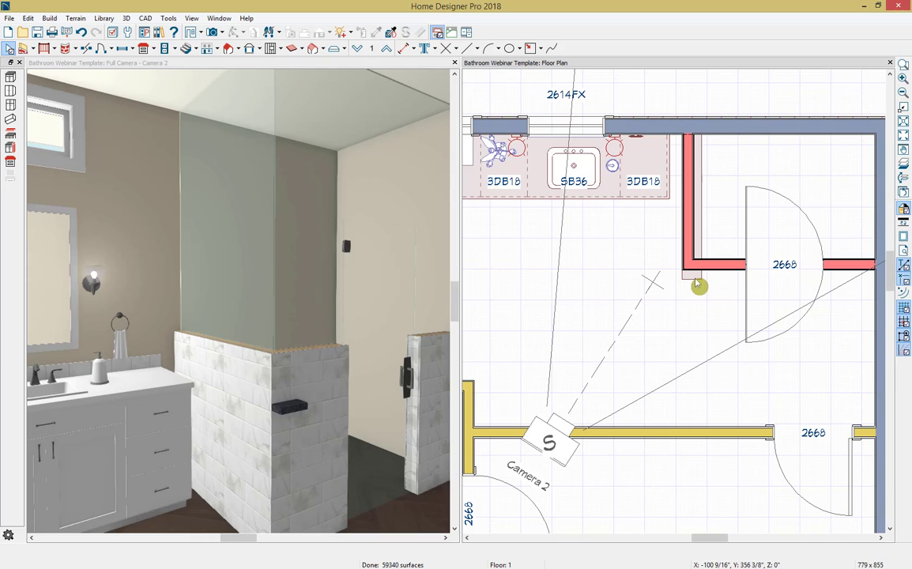
Step: Detach the countertop's height from the cabinet, use the Absolute elevation reference and set its bottom elevation to 48"
click(693, 264)
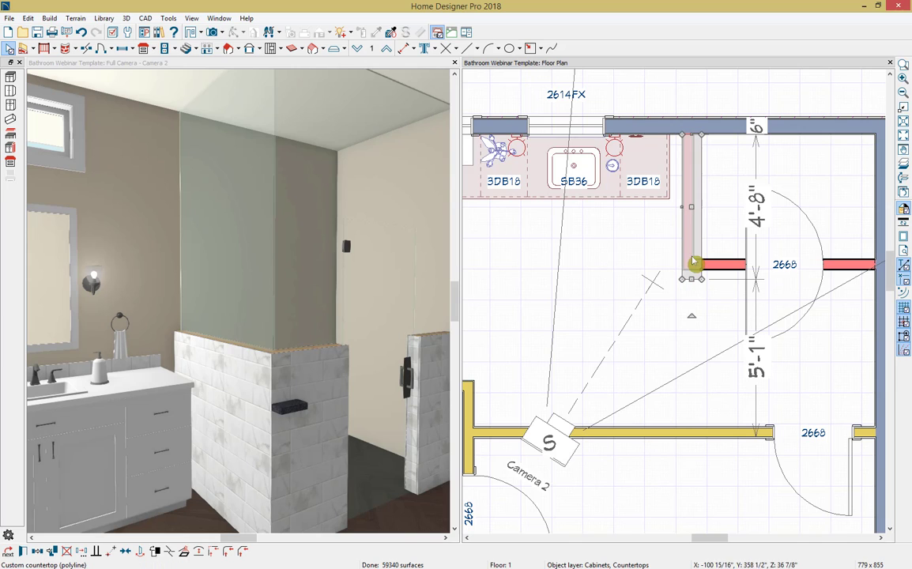
double_click(700, 214)
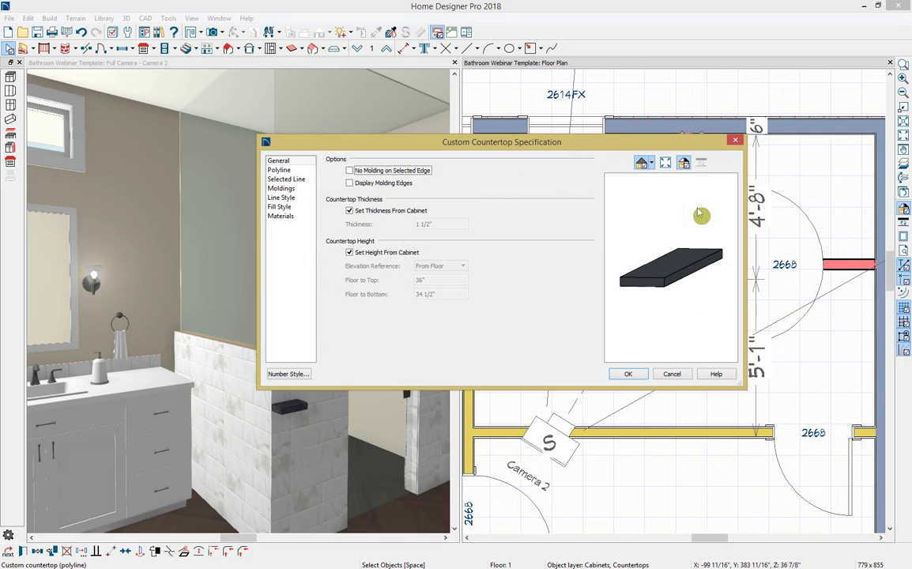
click(385, 253)
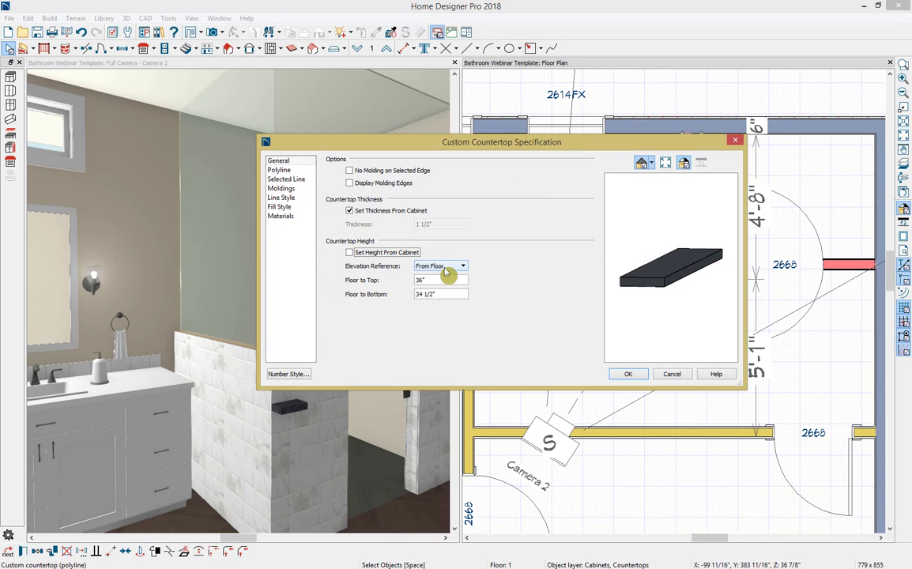
click(448, 266)
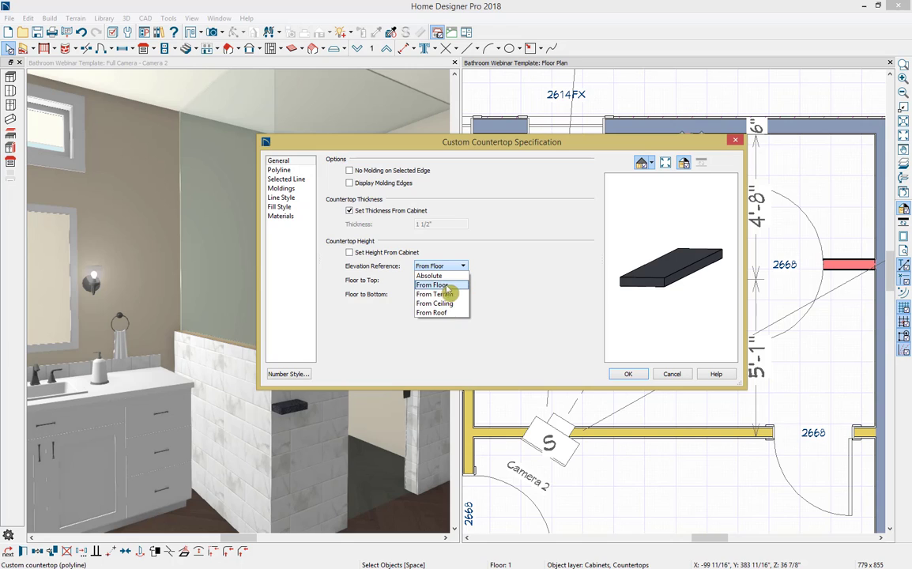
click(447, 275)
click(454, 293)
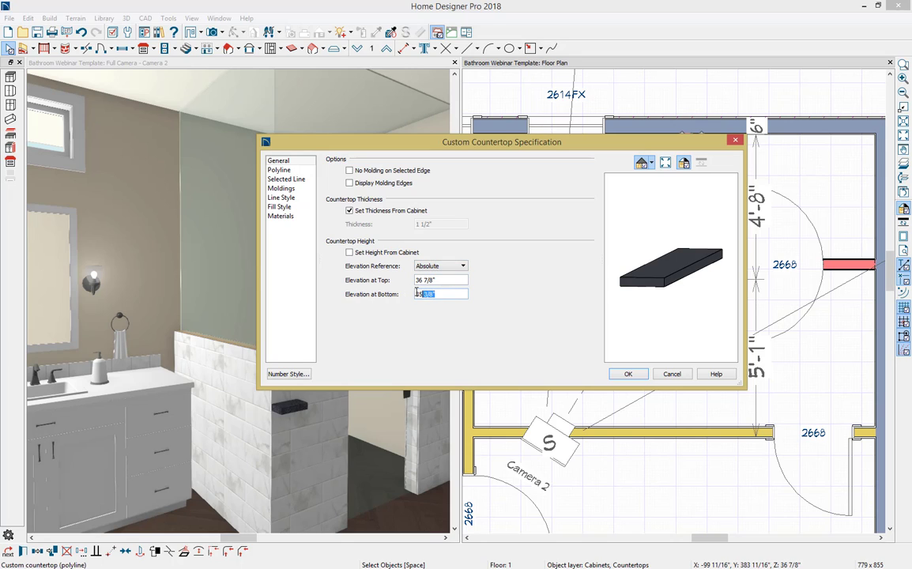
text(48)
key(Tab)
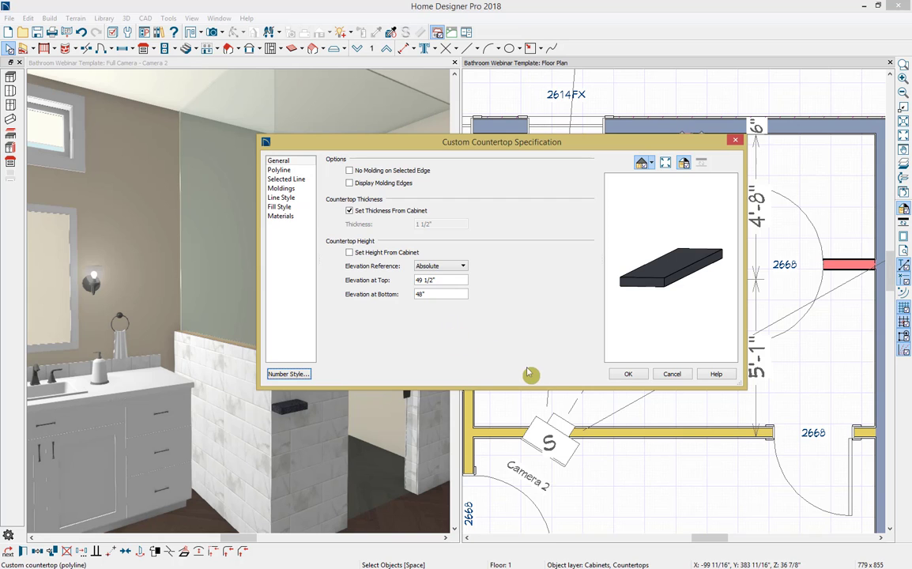
click(631, 375)
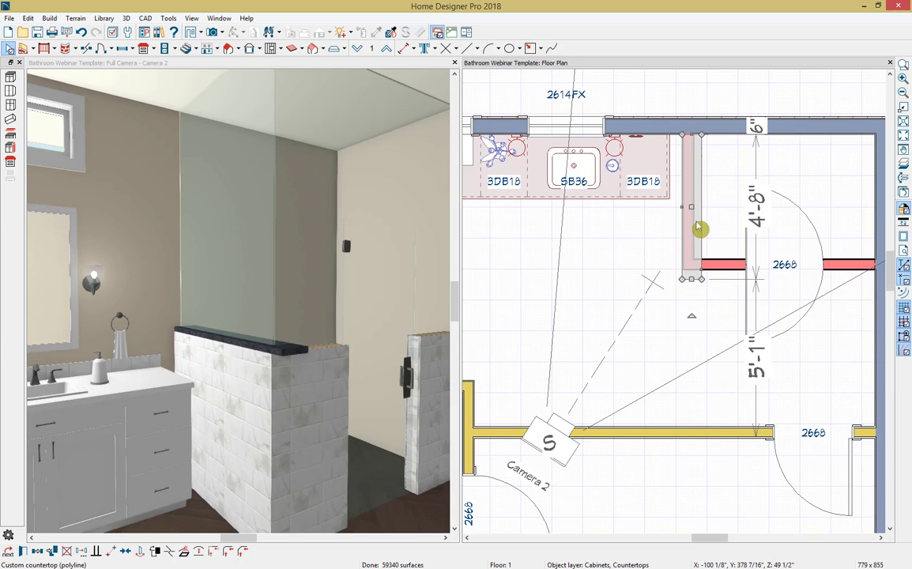
Step: Set the width of the countertop on the vanity-side half wall to 6"
scroll(704, 226, up, 3)
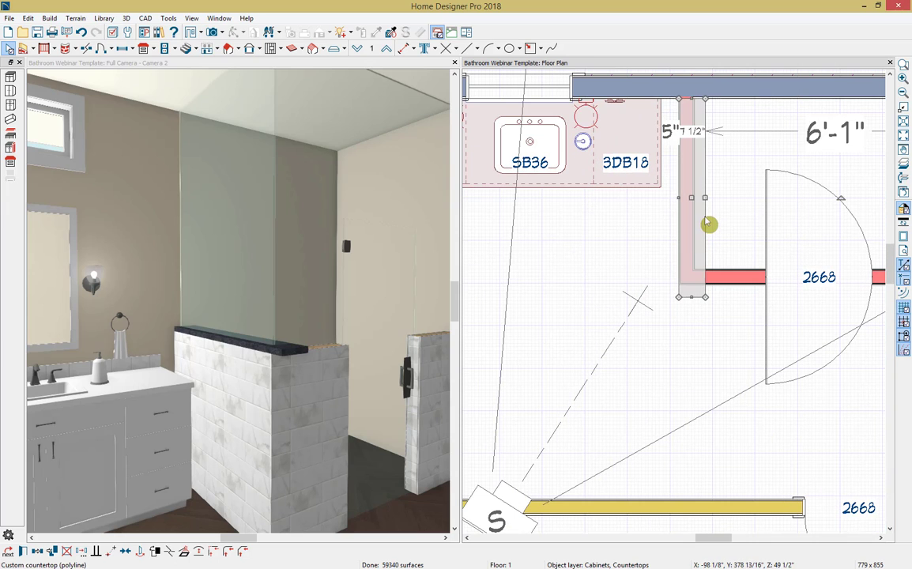
click(694, 131)
text(6)
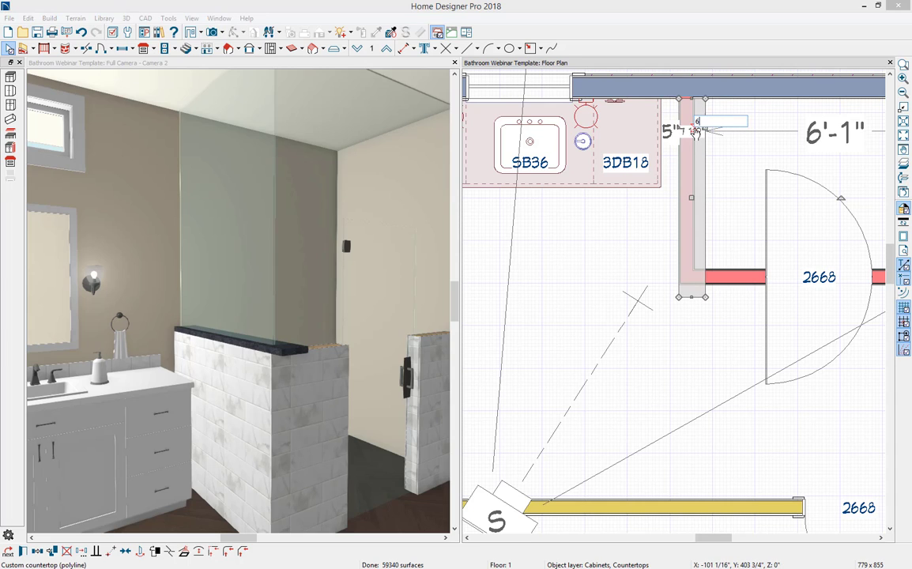
key(Return)
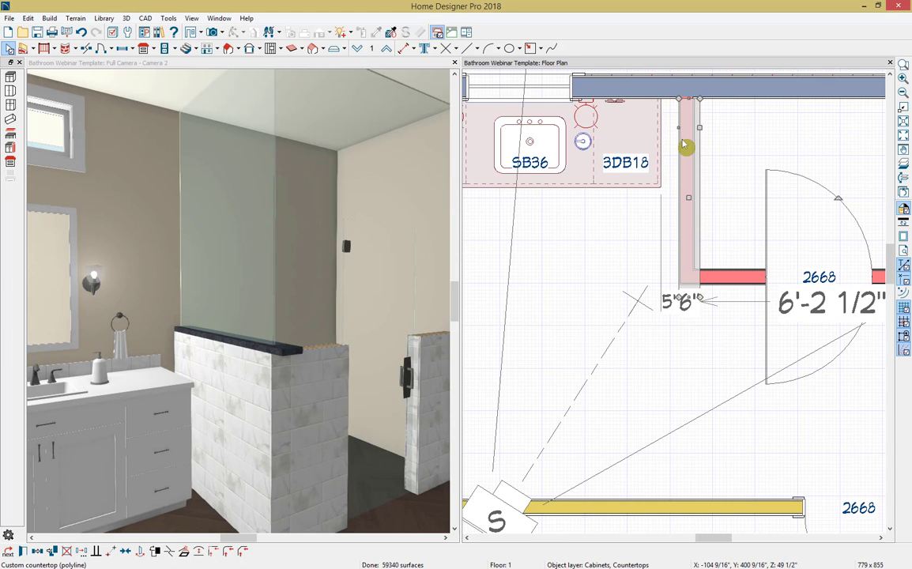
Step: Center the 6" countertop on the half wall and shorten it to 4'-4 1/2", ending at the wall corner
click(127, 552)
click(689, 230)
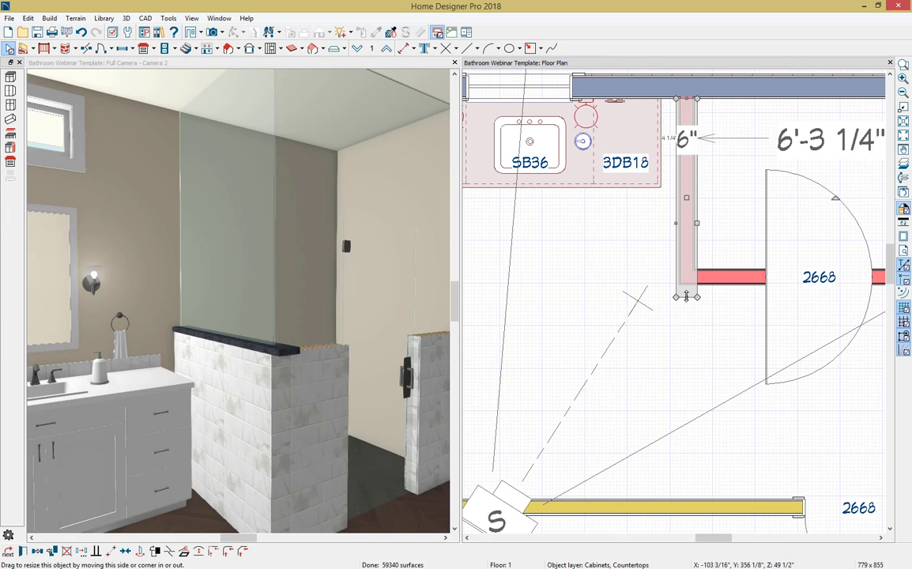
drag(686, 296, 689, 285)
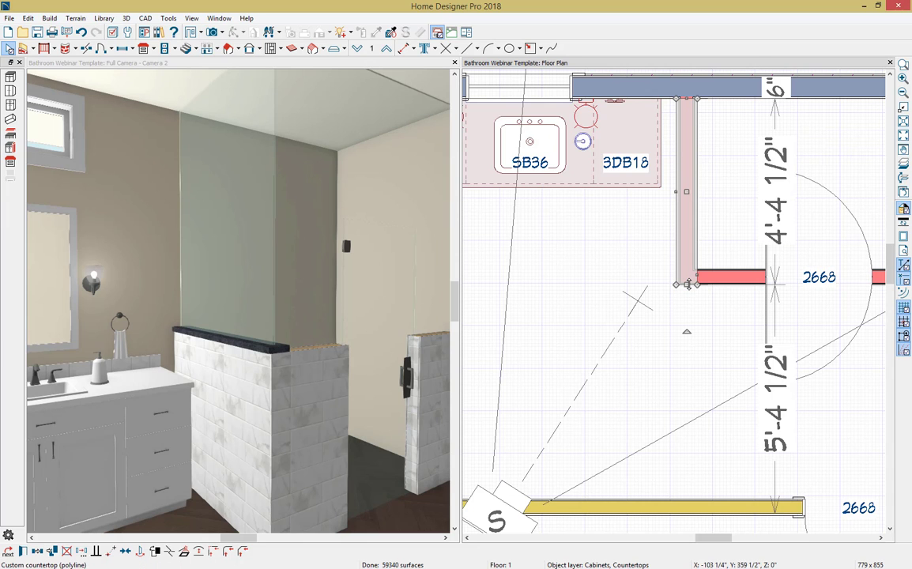
Step: Draw a second custom countertop about 2'-0 1/2" by 11 1/2" over the front half wall between the corner and shower door
middle_drag(783, 336, 661, 336)
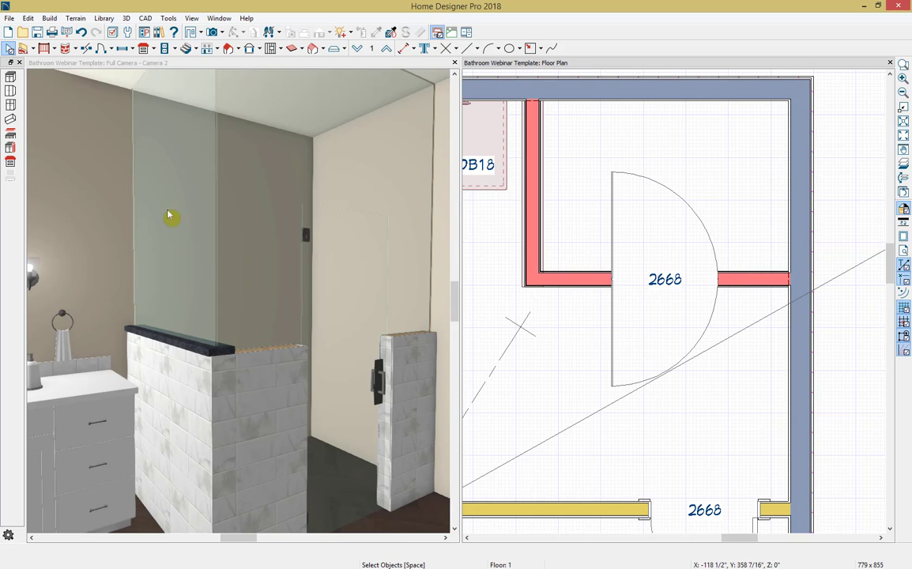
click(10, 165)
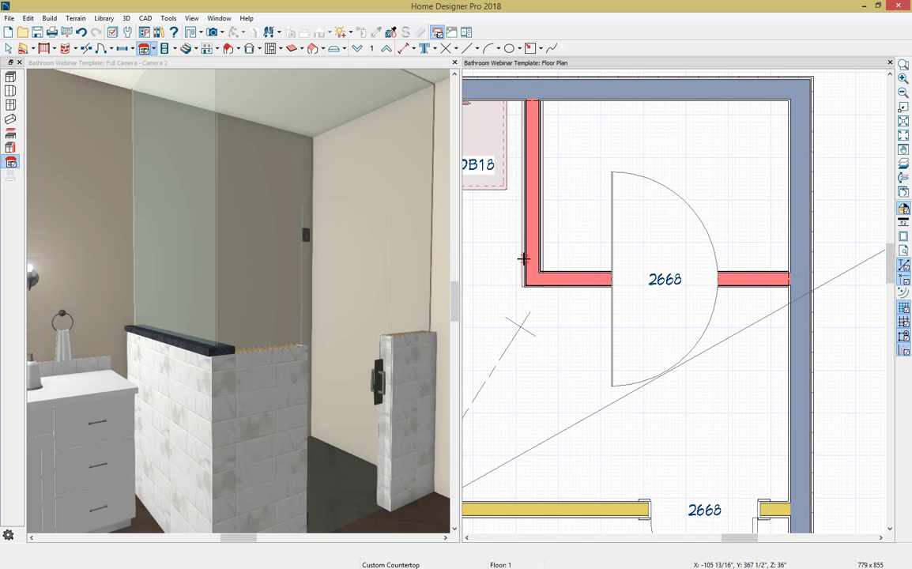
drag(524, 260, 607, 297)
key(space)
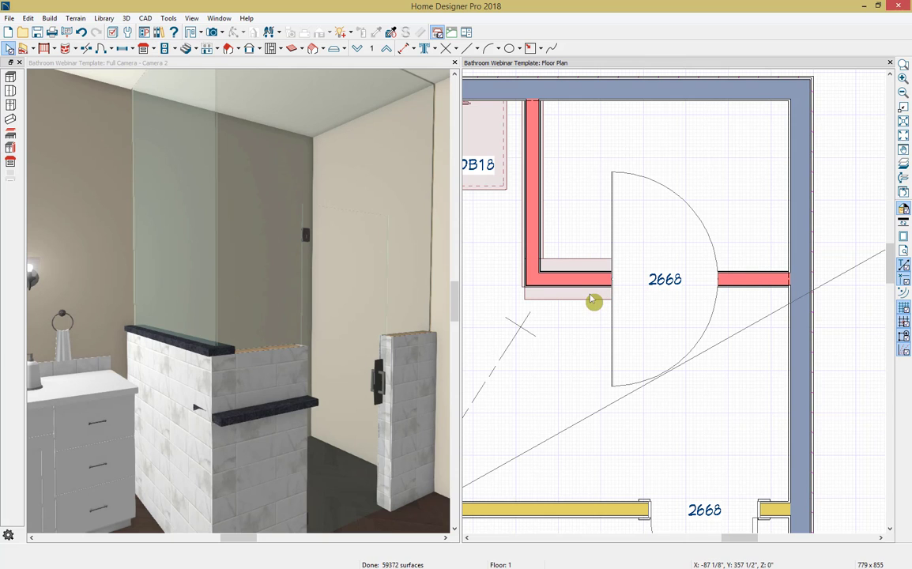
Step: Give the front countertop its own height with an Absolute elevation reference and a bottom elevation of 48"
click(591, 300)
double_click(591, 301)
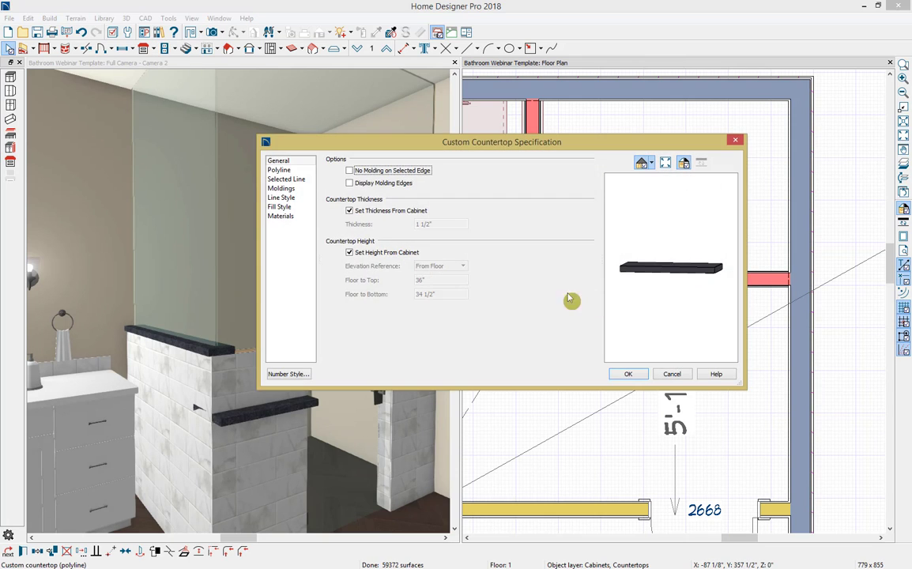
click(355, 252)
drag(453, 293, 411, 294)
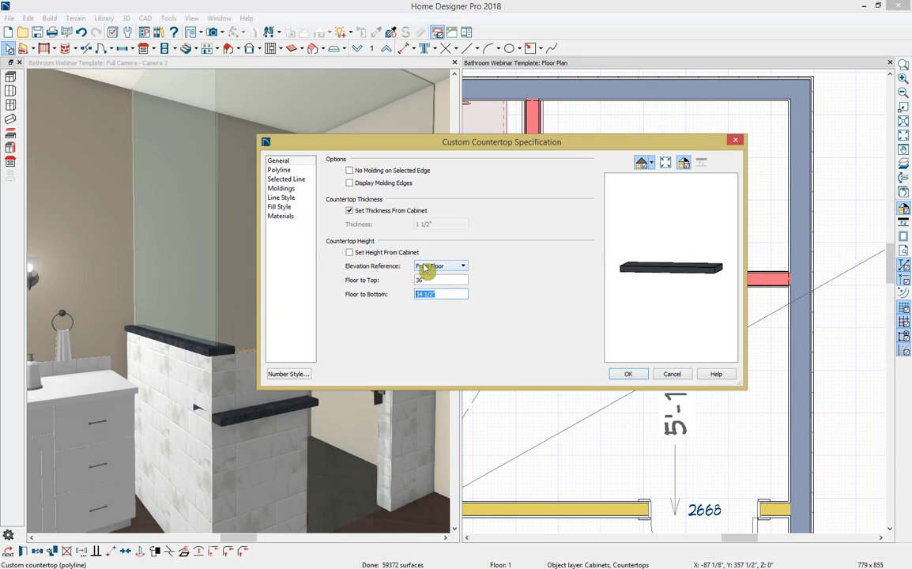
click(425, 268)
click(431, 283)
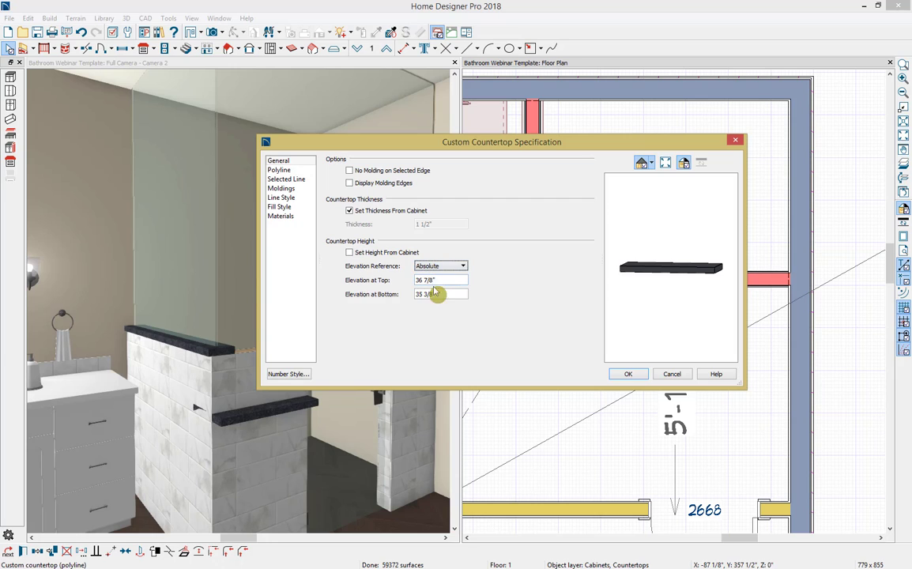
drag(435, 294, 395, 295)
text(48)
key(Tab)
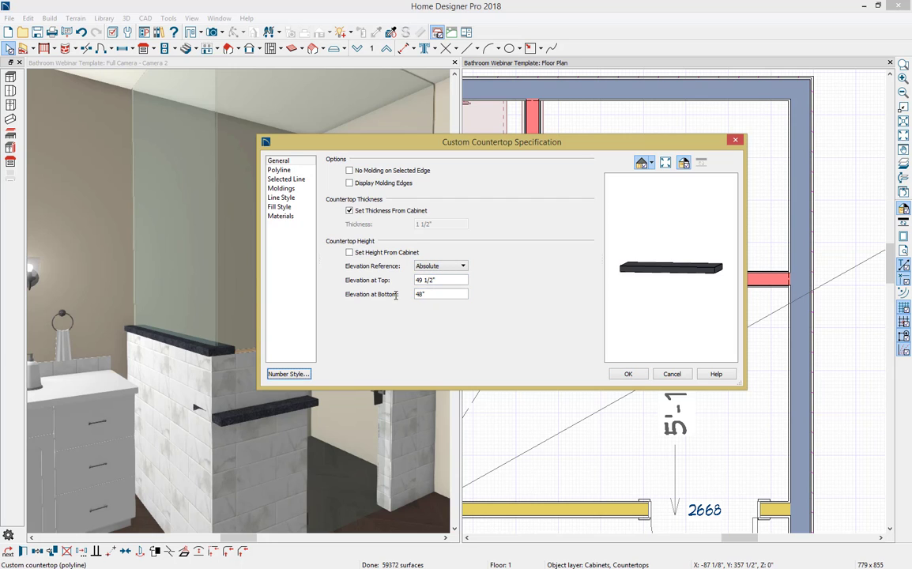
click(628, 373)
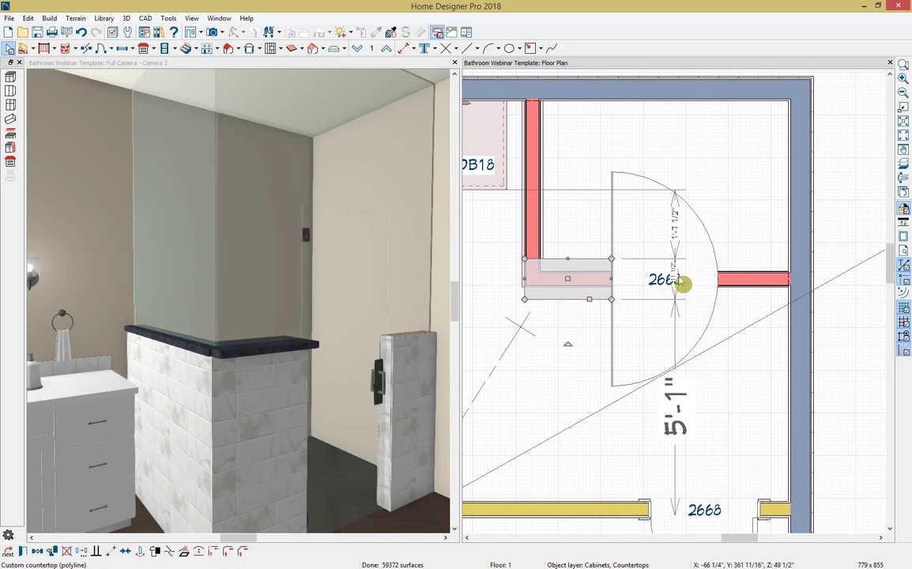
Step: Set the depth of the front half wall's countertop to 6"
click(583, 260)
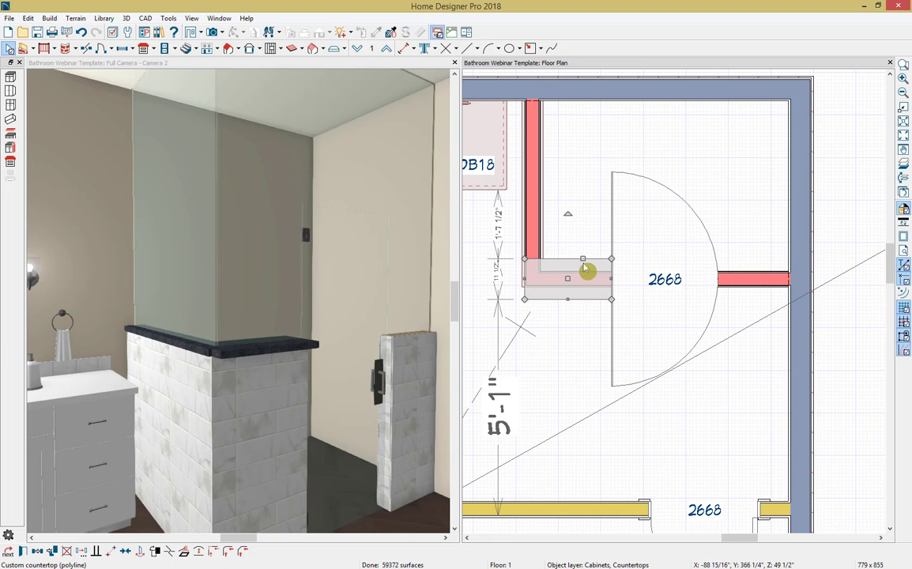
click(498, 277)
text(6)
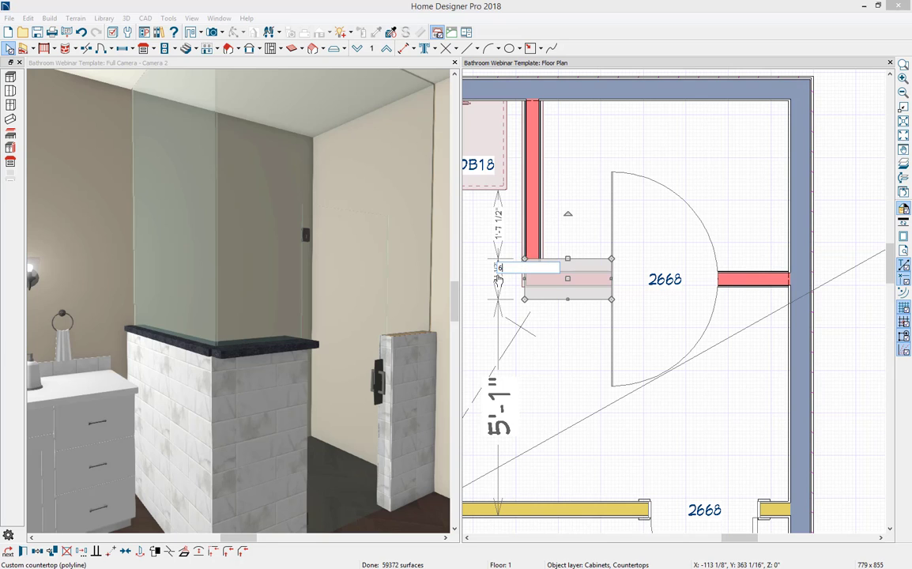
key(Return)
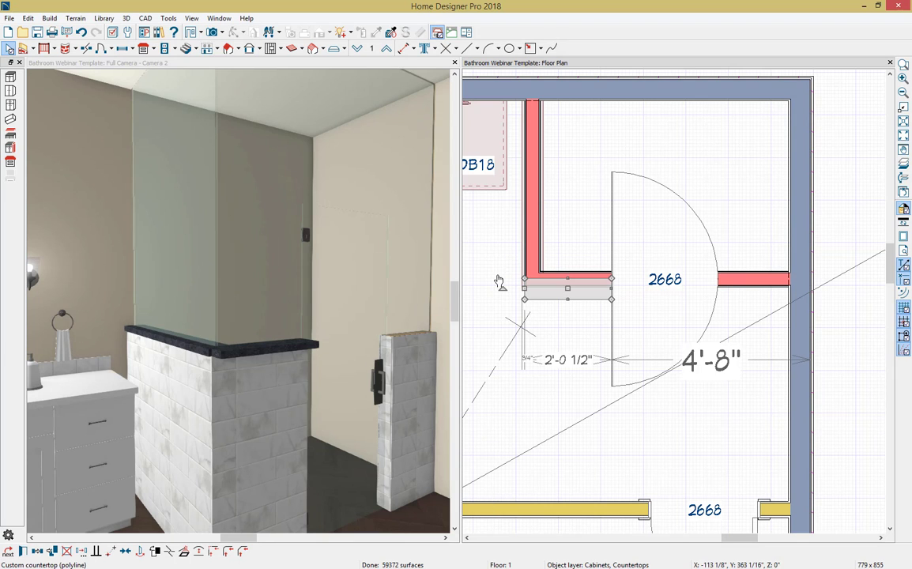
Step: Center the front countertop on its half wall and extend it to 2'-1 1/4", flush with the side countertop's outer edge
click(124, 552)
click(593, 287)
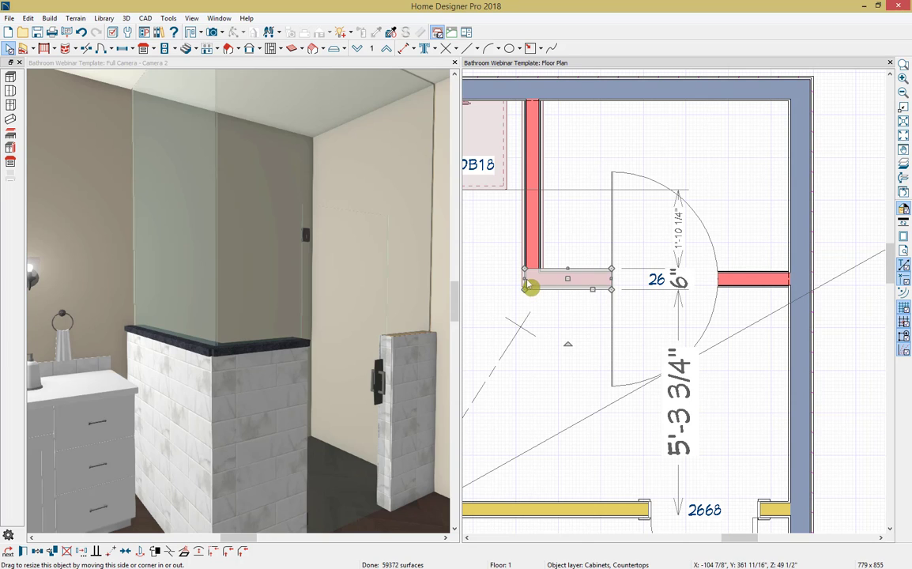
drag(525, 279, 522, 278)
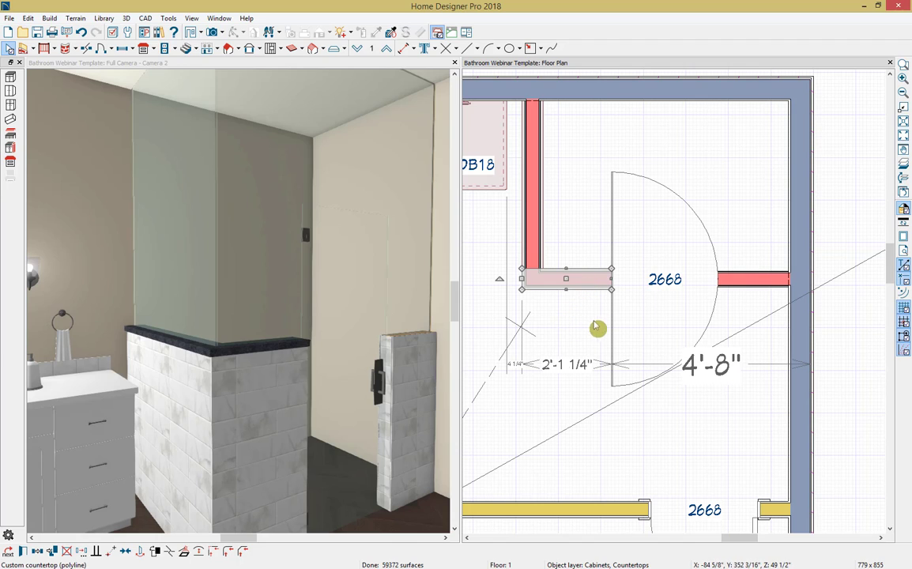
Step: Copy the front countertop onto the short half wall on the door's other side and nudge it into line with that wall
click(39, 555)
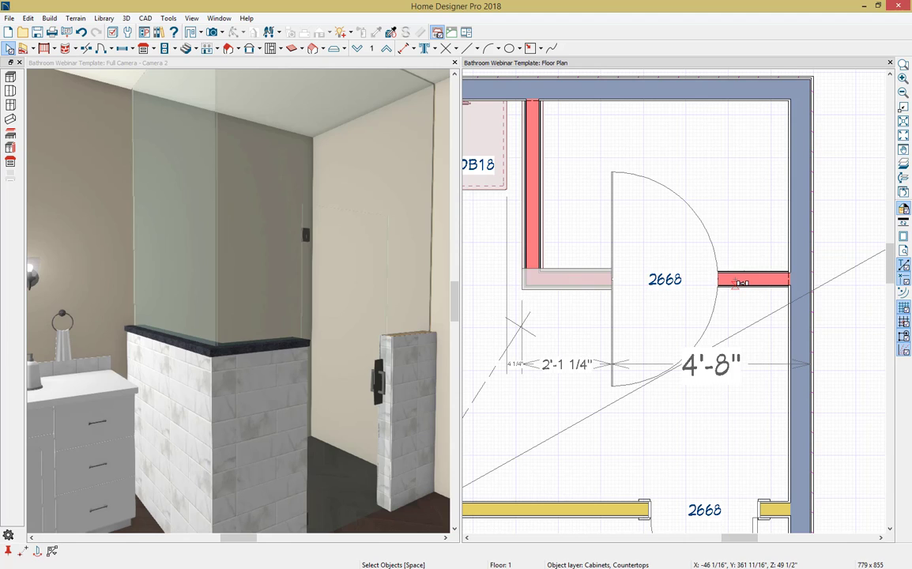
click(737, 283)
drag(737, 285, 767, 281)
key(Up)
key(Up)
key(Up)
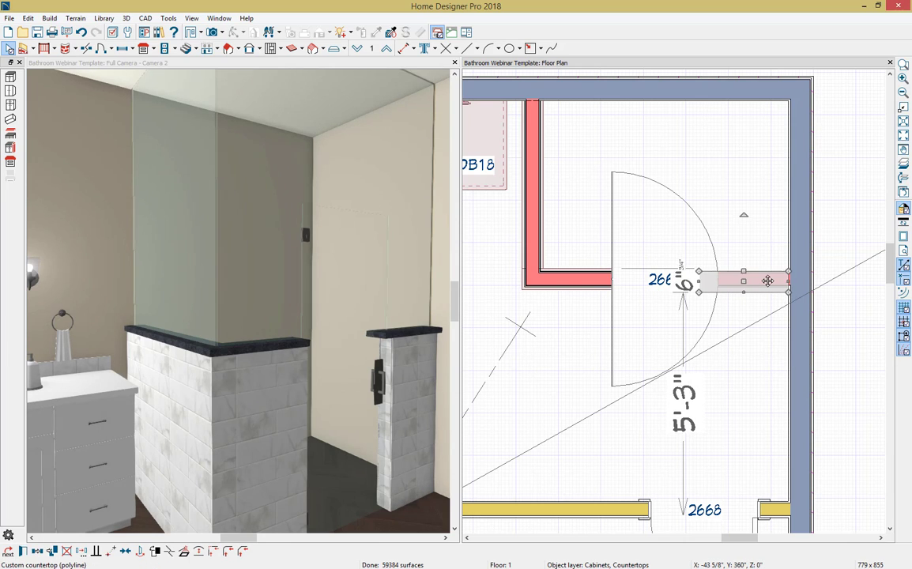
key(Down)
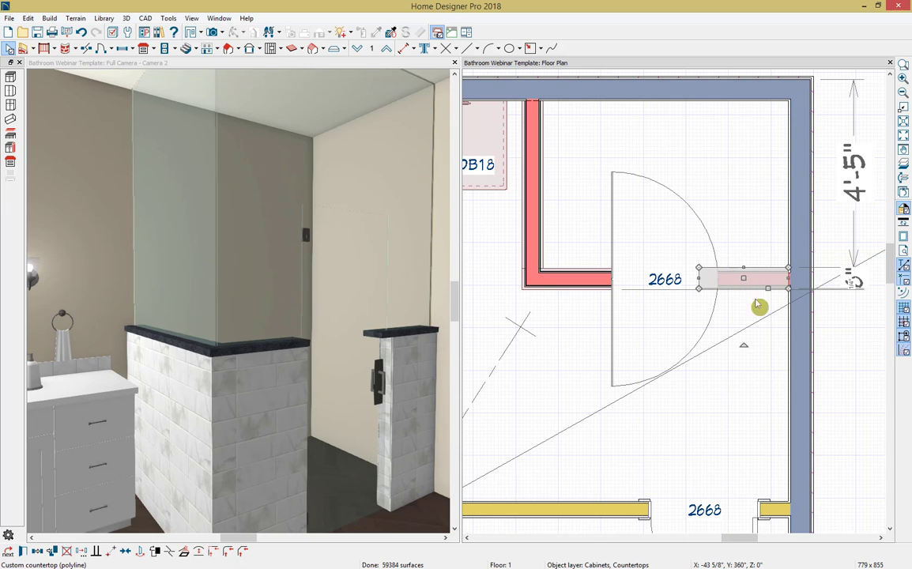
Step: Center the copied countertop on the short half wall and shorten it to 1'-7 13/16", ending at the shower door opening
click(126, 551)
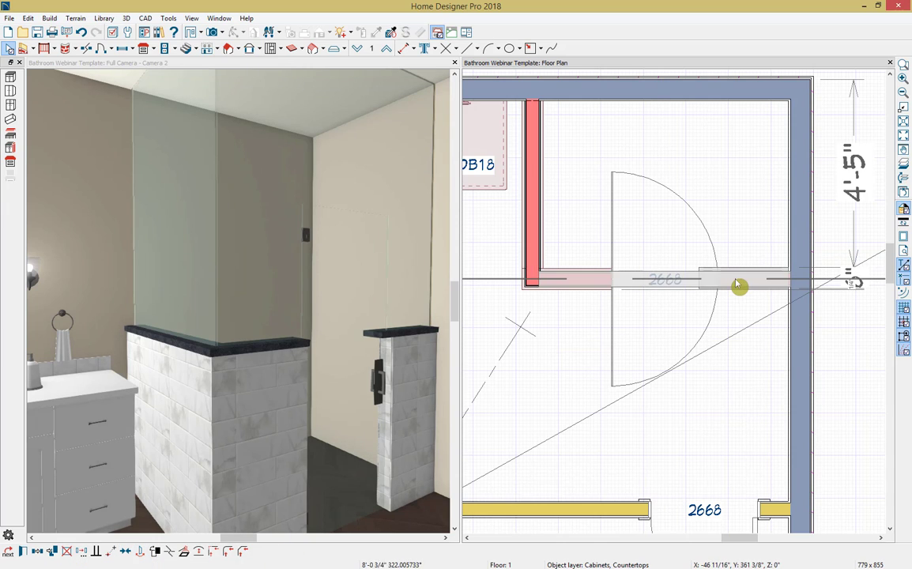
click(739, 281)
drag(705, 279, 717, 282)
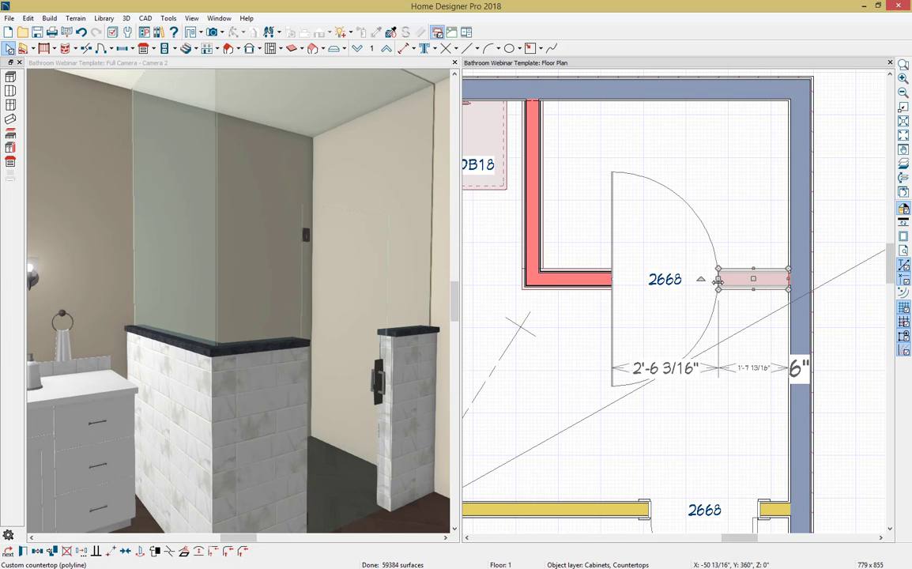
key(Escape)
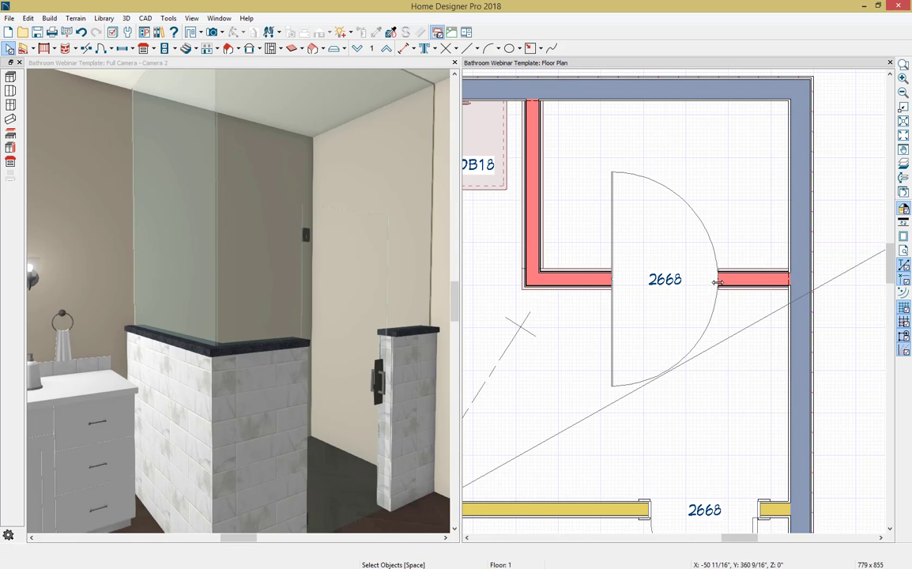
Step: Pick up the shower tile material from the half wall and paint it onto all three half-wall countertops
click(314, 66)
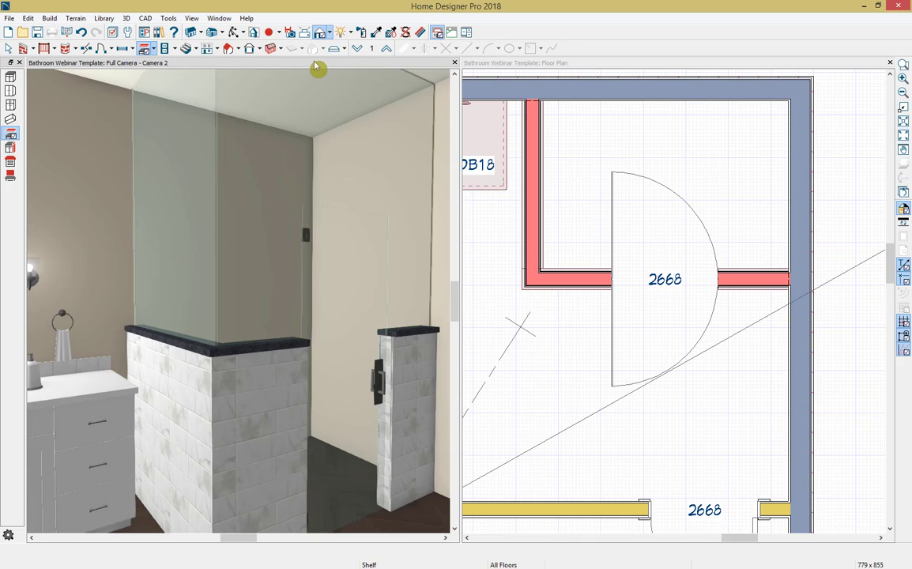
click(375, 34)
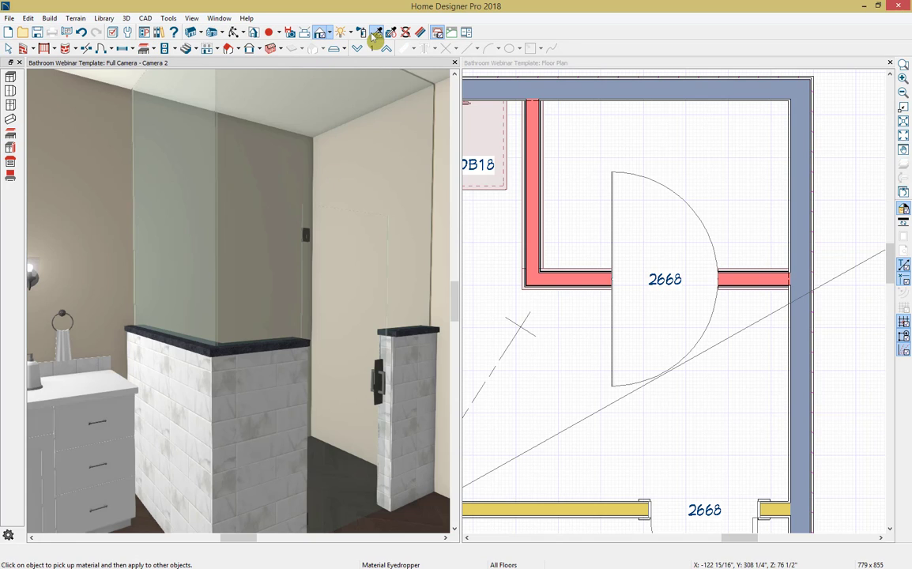
click(261, 374)
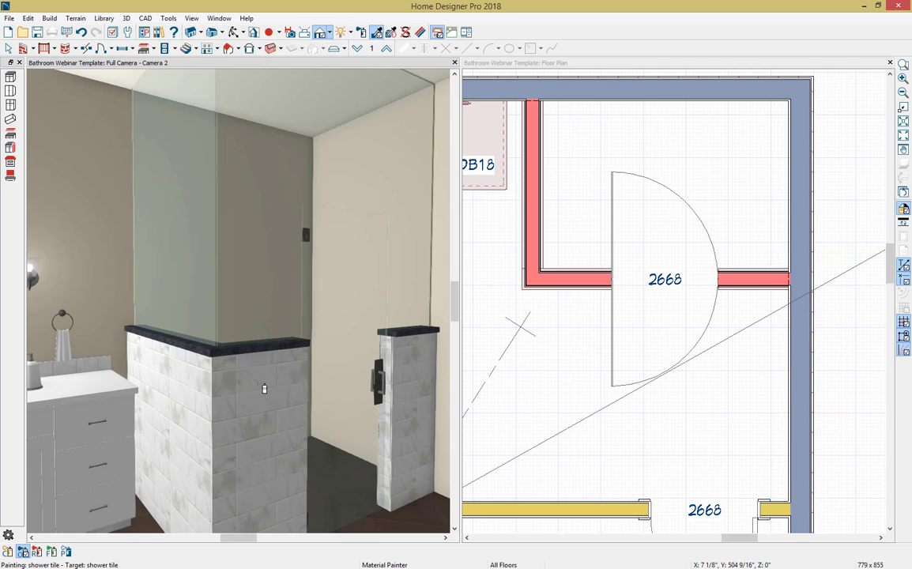
click(183, 320)
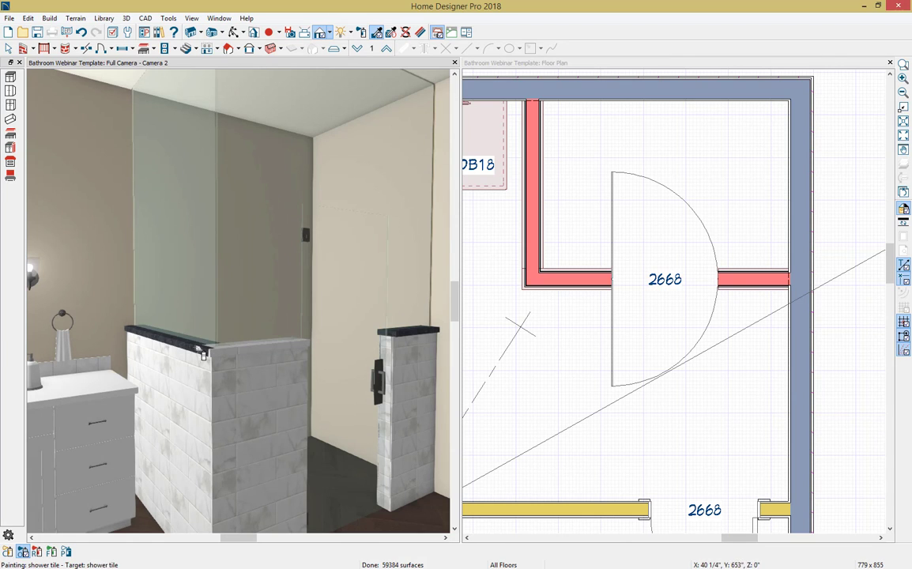
click(170, 336)
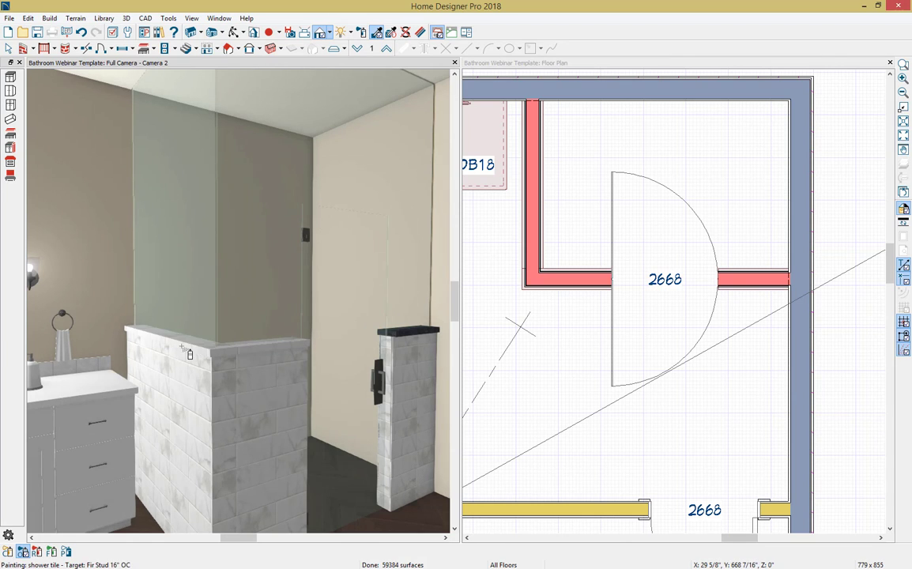
scroll(420, 334, up, 1)
click(427, 340)
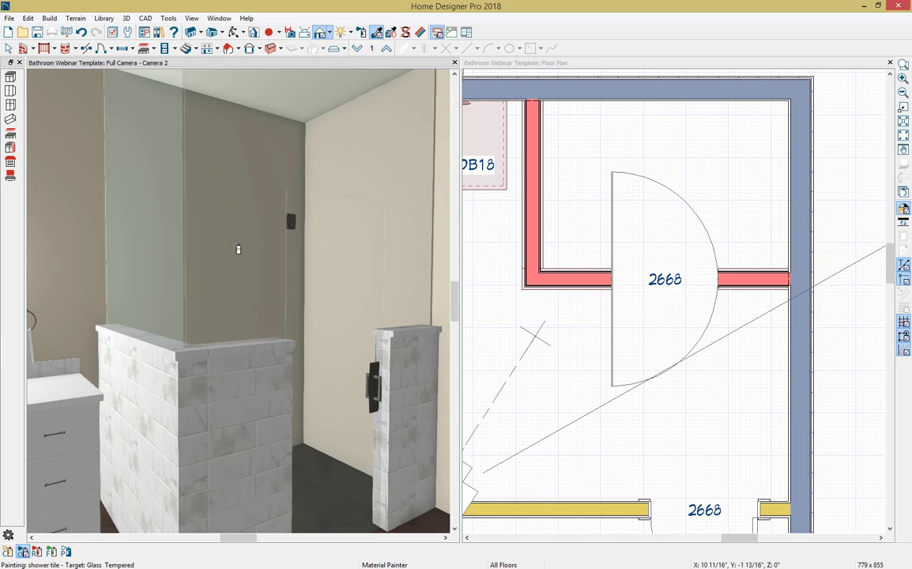
Step: Paint the shower's two full-height walls and its floor with the shower tile material
scroll(238, 249, down, 6)
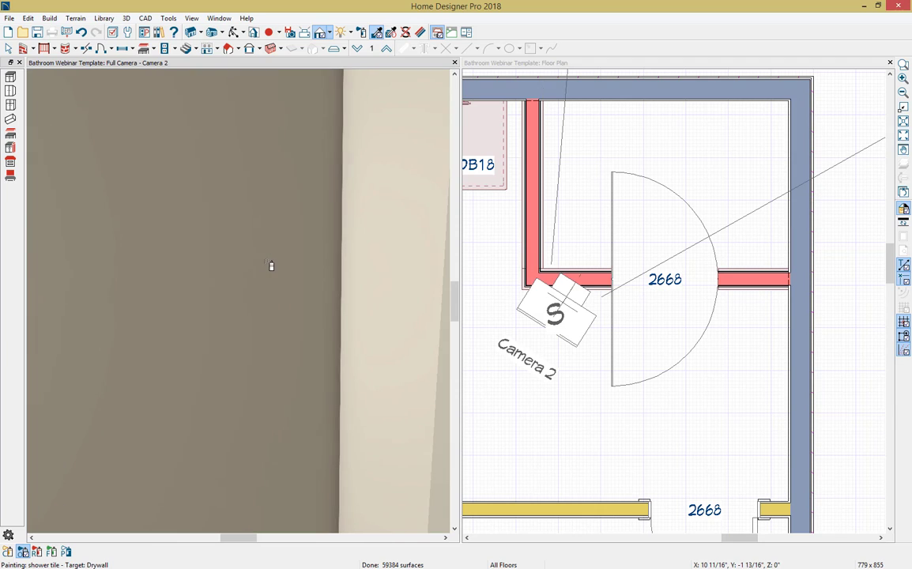
click(227, 273)
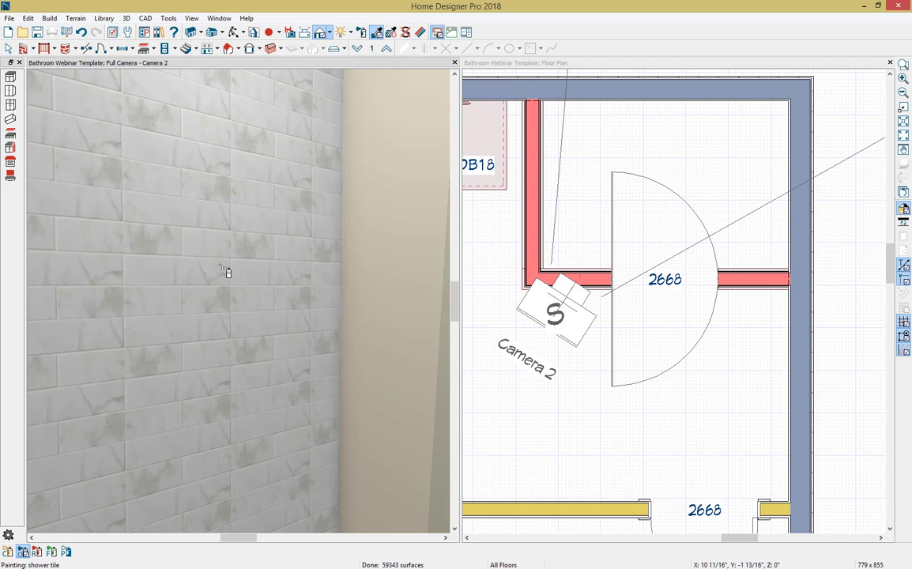
click(401, 272)
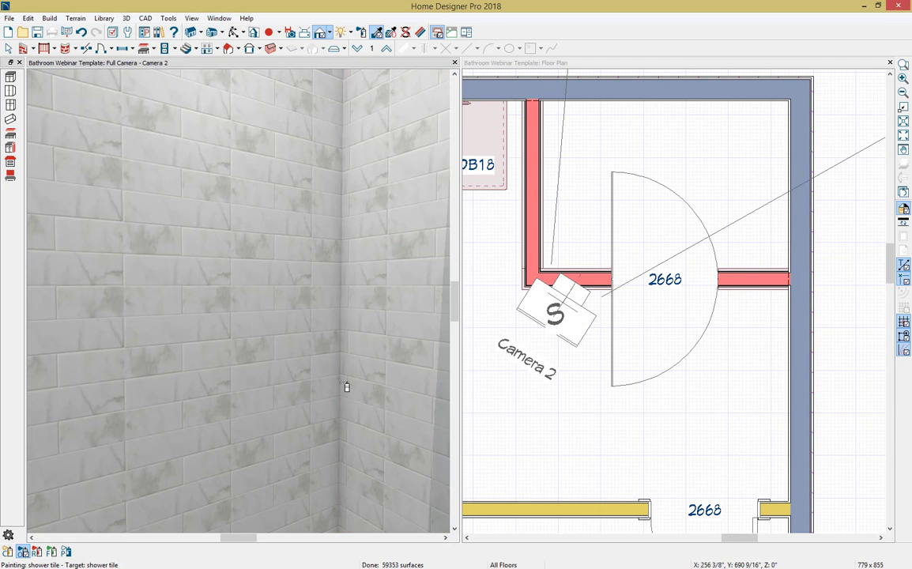
mouse_move(332, 476)
middle_down()
mouse_move(305, 285)
mouse_move(301, 161)
mouse_move(358, 99)
mouse_move(332, 354)
middle_up()
click(319, 503)
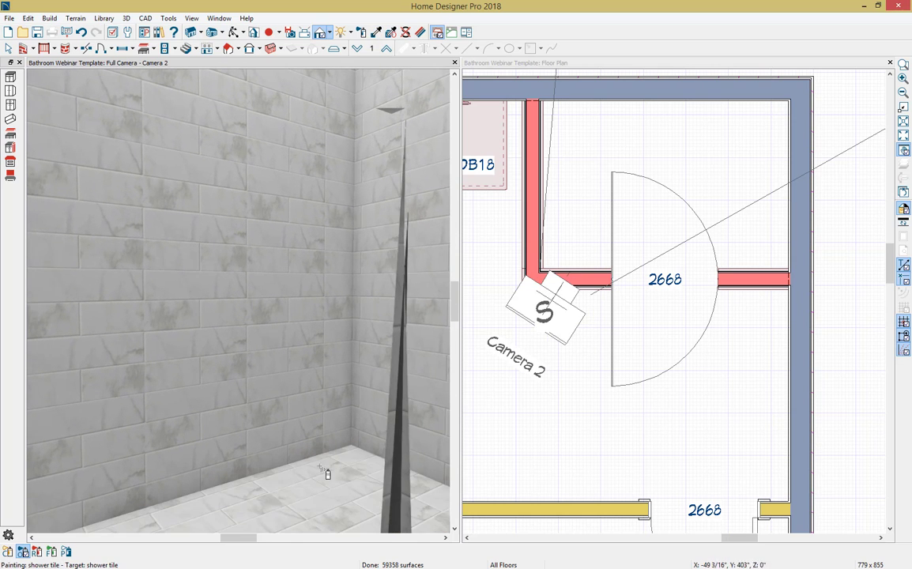
scroll(322, 276, down, 3)
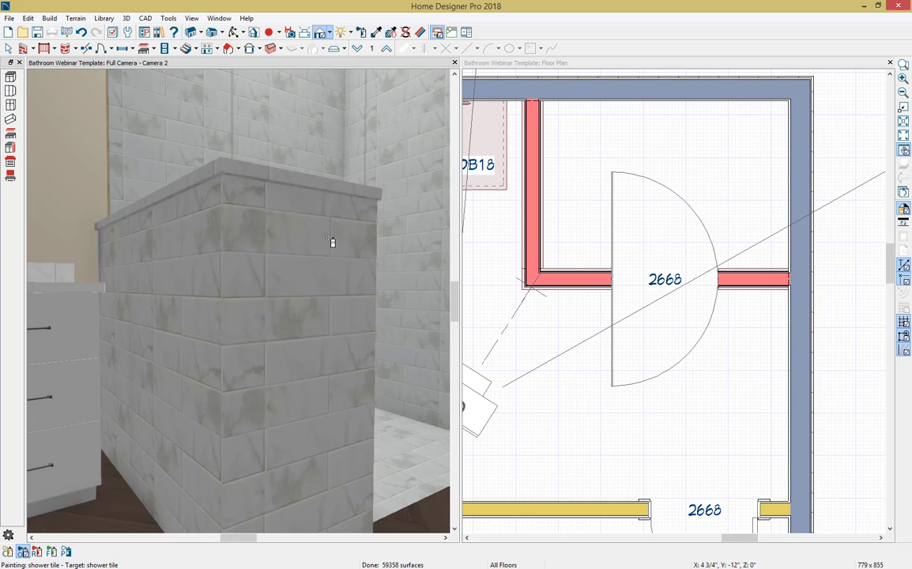
middle_drag(333, 242, 248, 458)
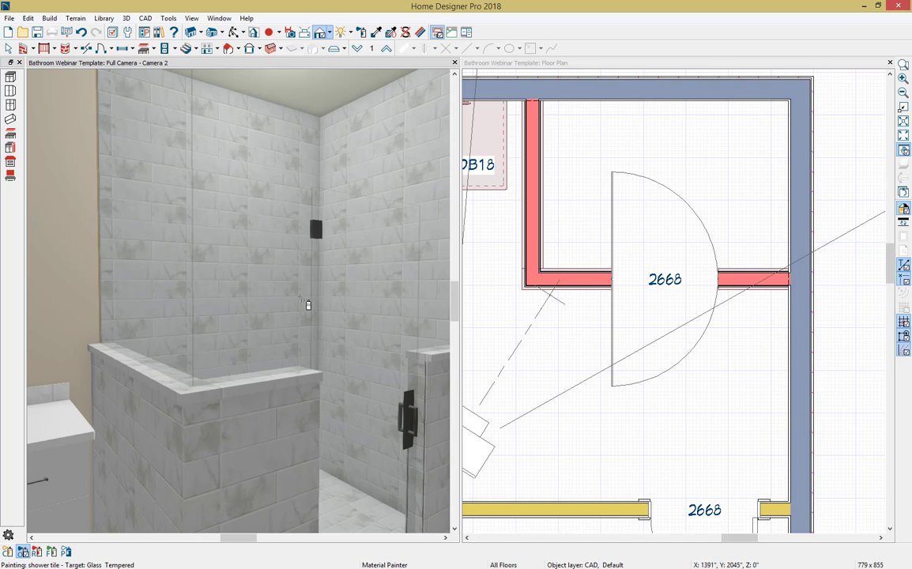
key(space)
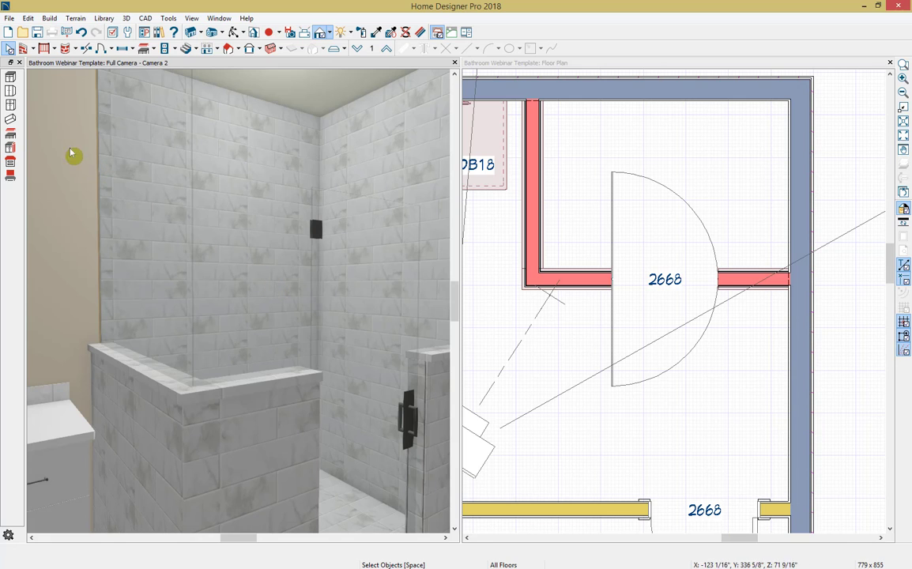
Step: Place a soffit in the shower's back corner, against the exterior side wall in the floor plan
click(11, 118)
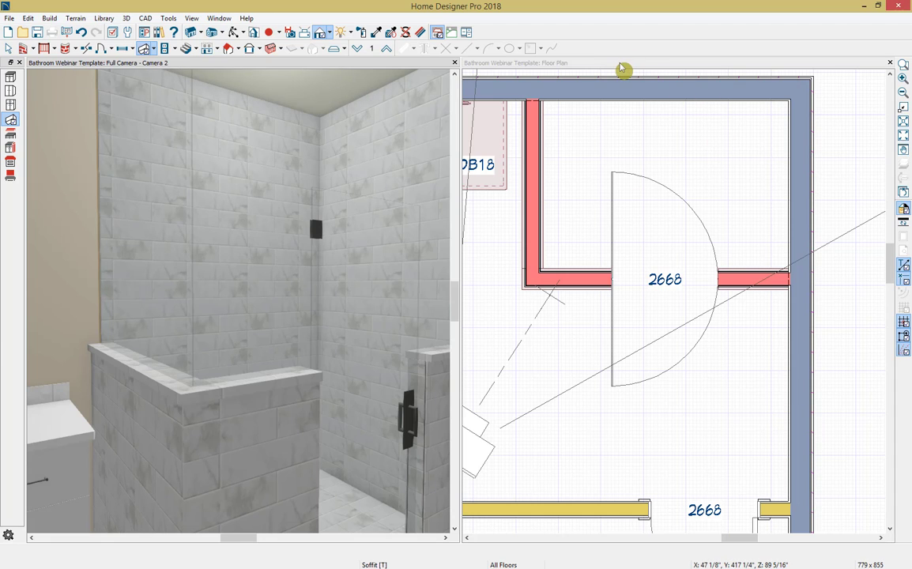
click(543, 64)
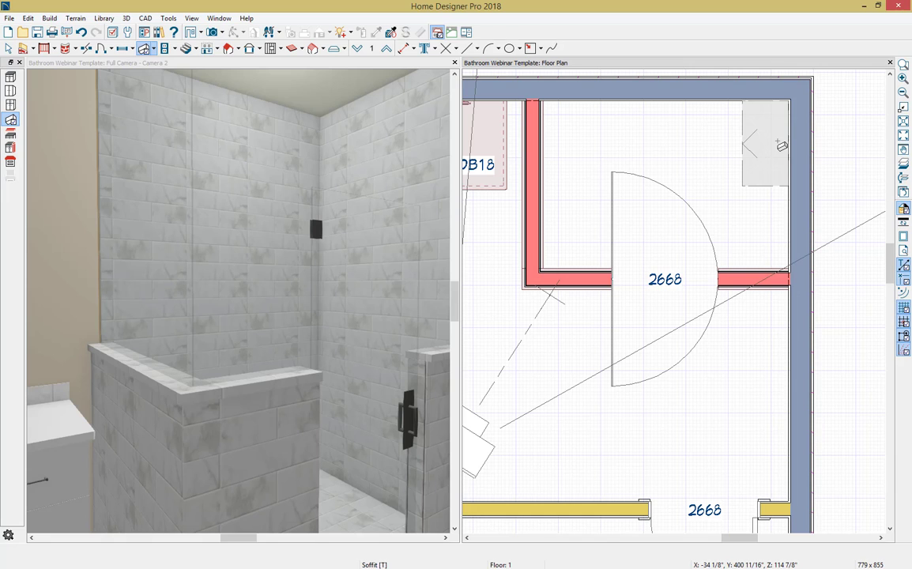
click(782, 146)
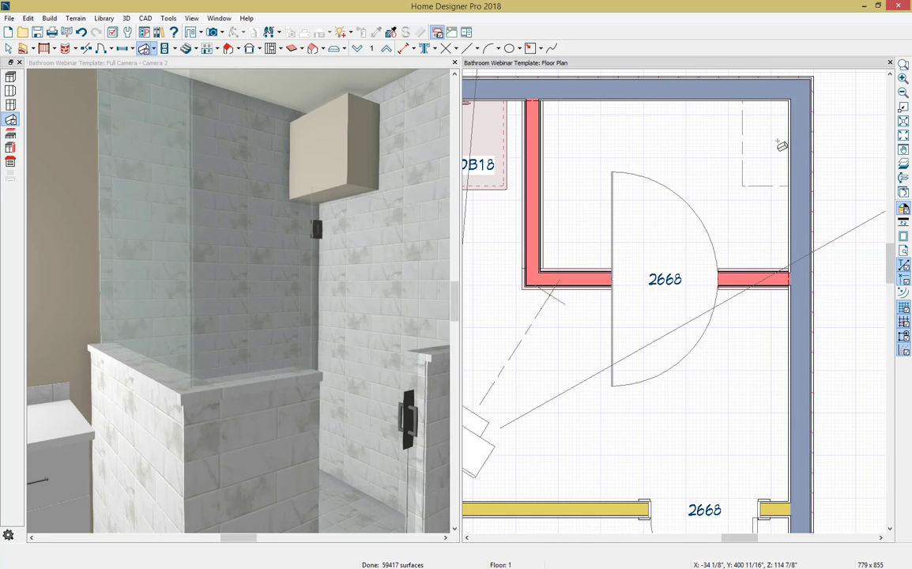
key(space)
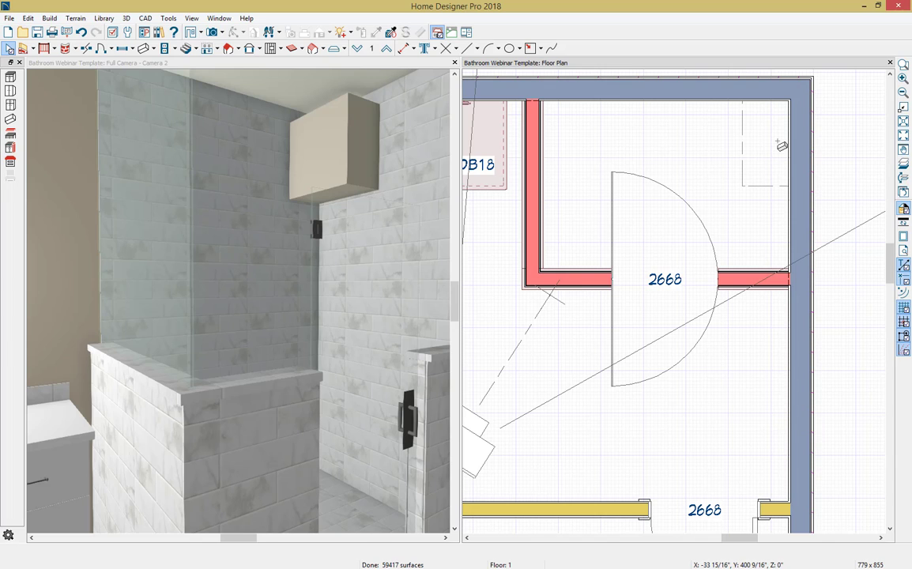
Step: Turn the soffit into a bench by setting its height to 17" and its floor-to-bottom distance to 0"
click(775, 152)
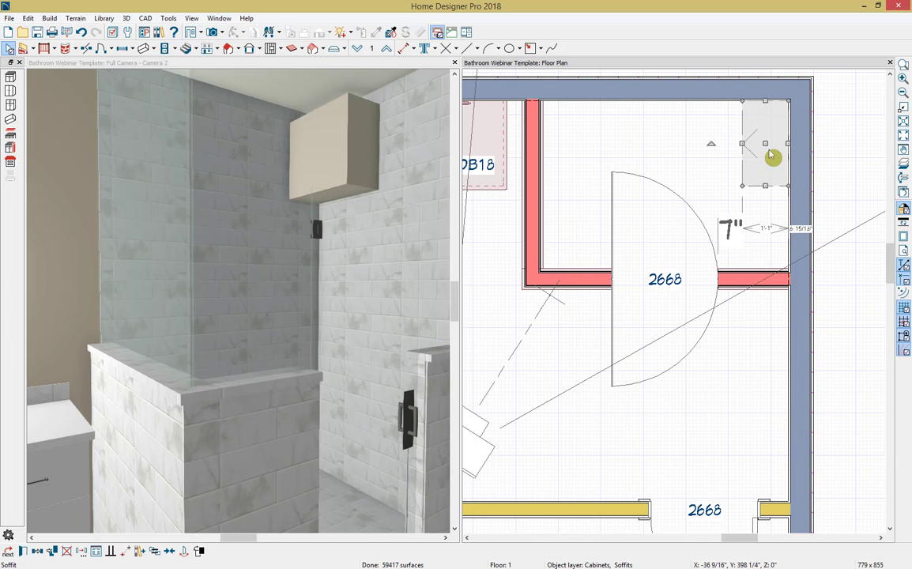
click(37, 551)
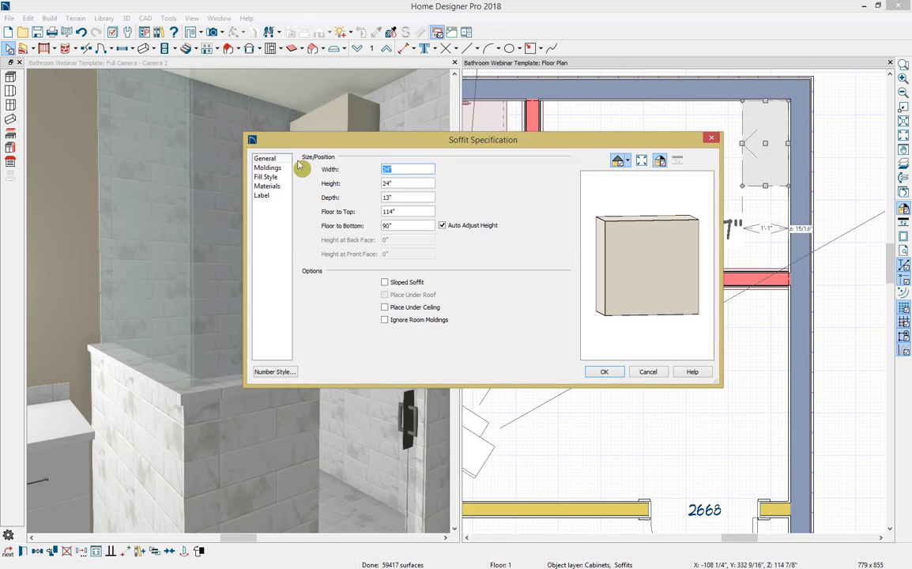
click(272, 159)
key(Tab)
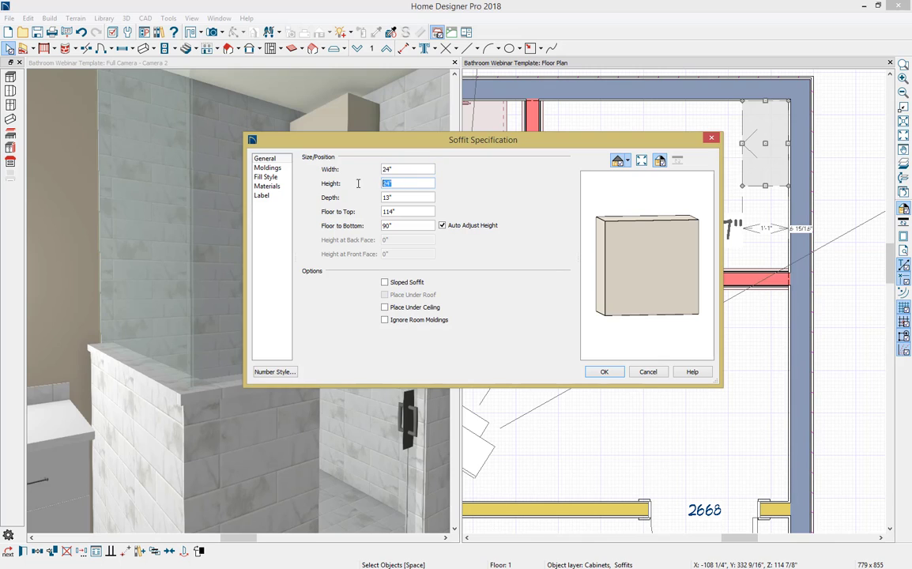
key(Tab)
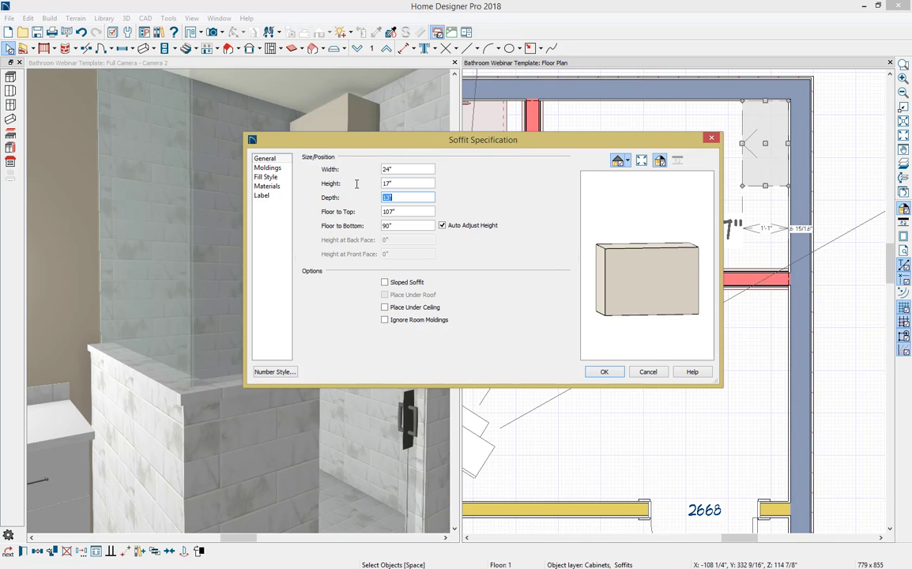
click(409, 226)
text(0)
key(Tab)
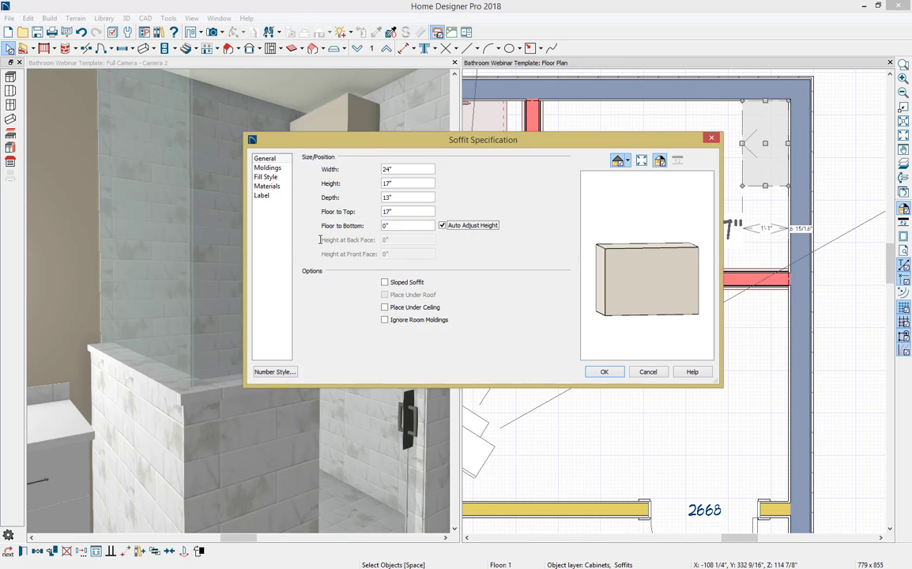
click(605, 372)
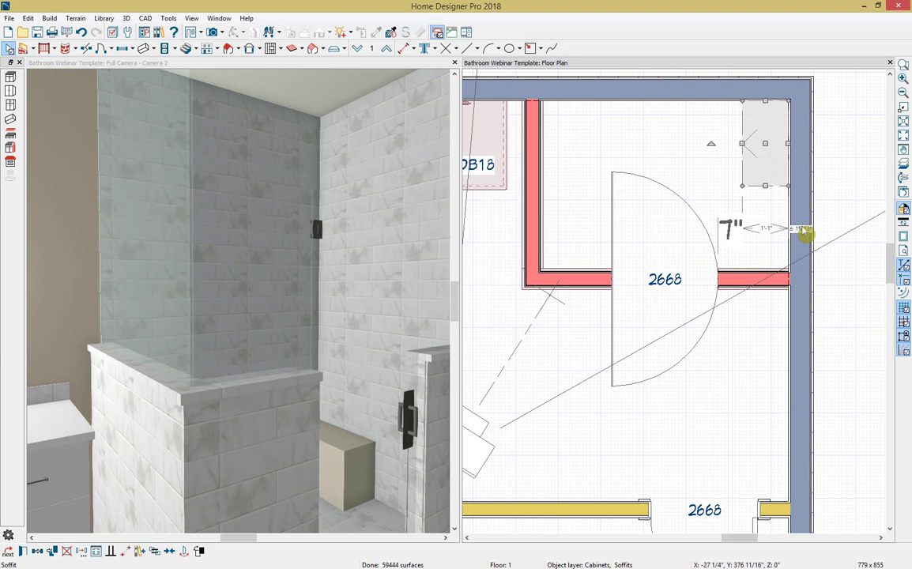
Step: Extend the bench soffit along the wall to the short half wall, 3'-11 1/4" long, and deepen it to 1'-5"
drag(765, 186, 768, 268)
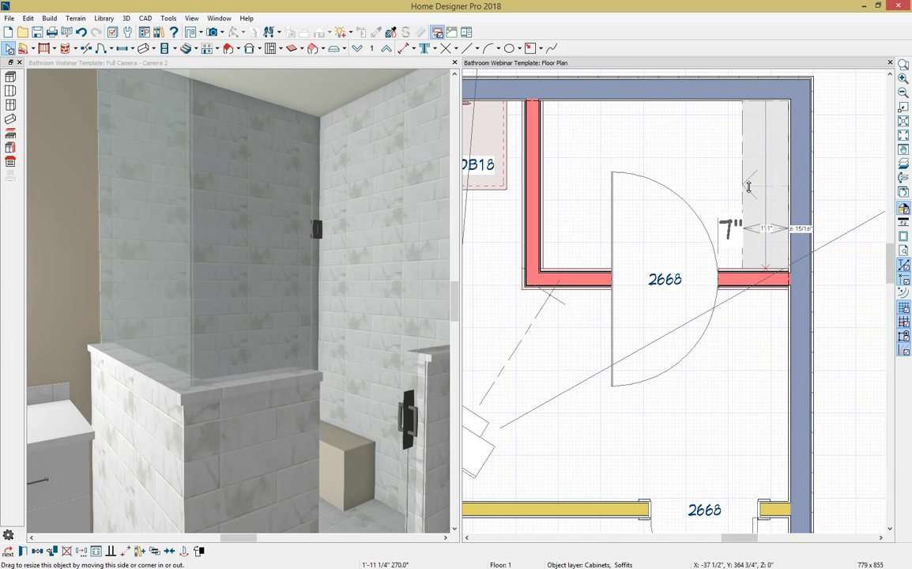
drag(748, 187, 726, 184)
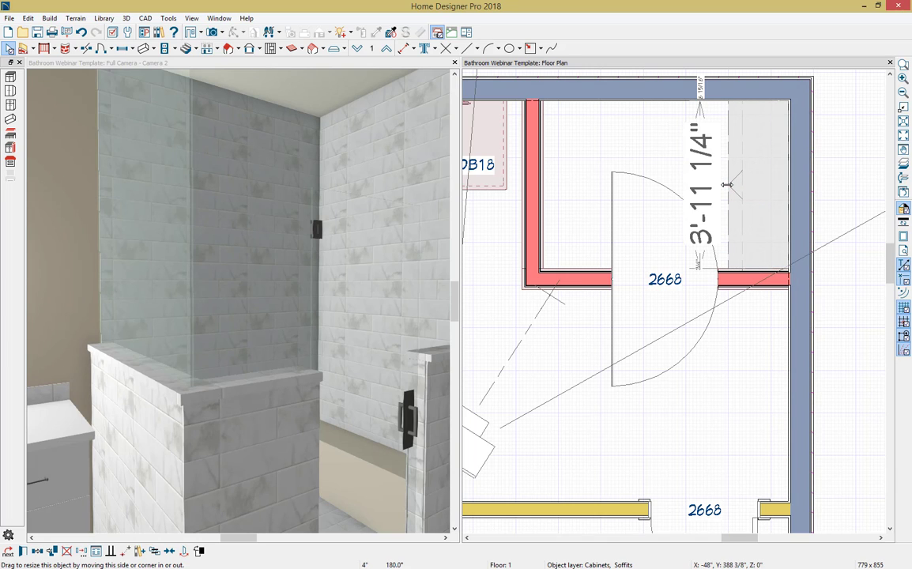
Step: Pick up the shower tile material from the shower wall and paint it onto the bench
scroll(334, 408, up, 4)
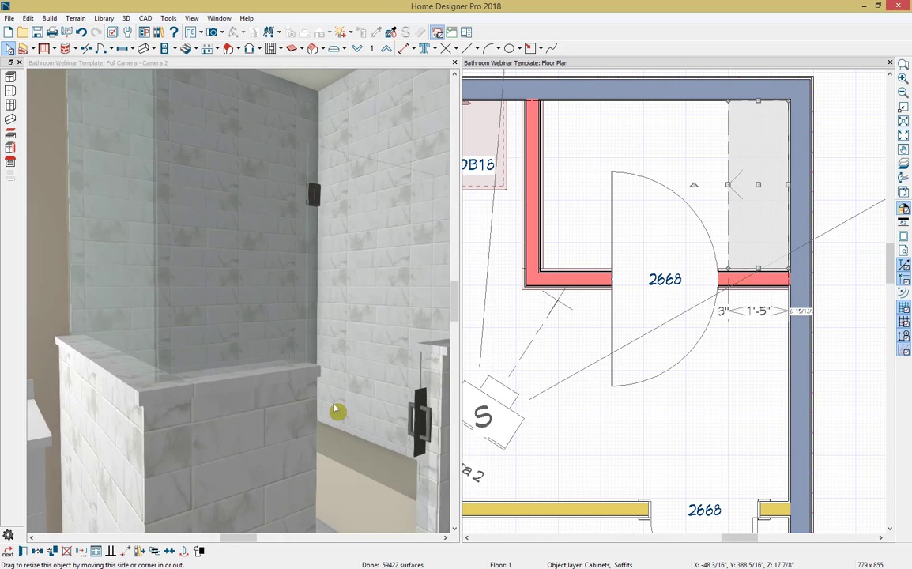
scroll(334, 408, up, 2)
click(305, 65)
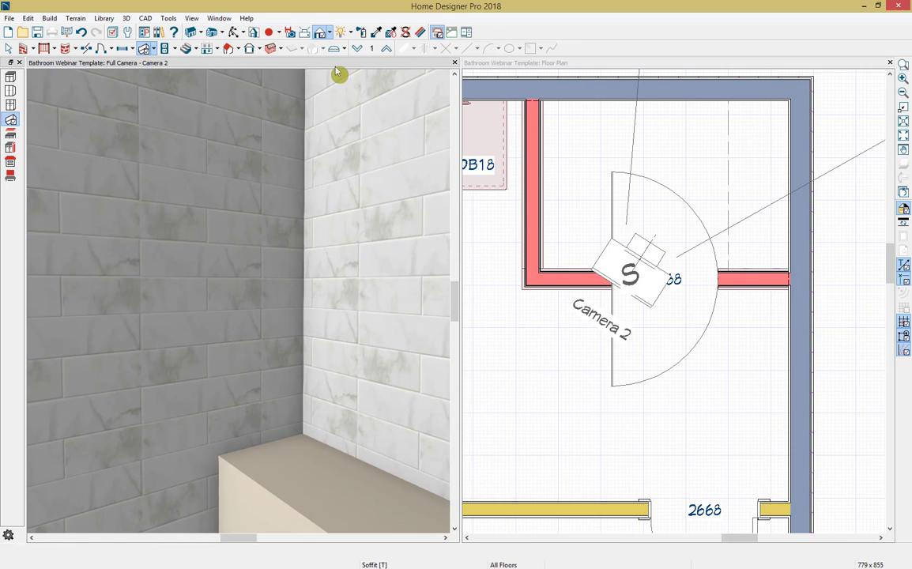
click(377, 33)
click(372, 223)
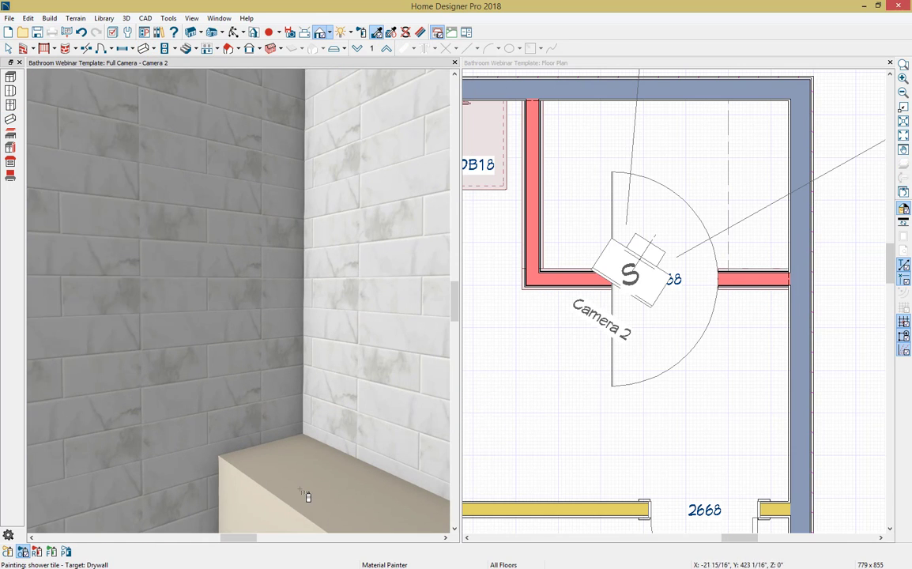
click(360, 481)
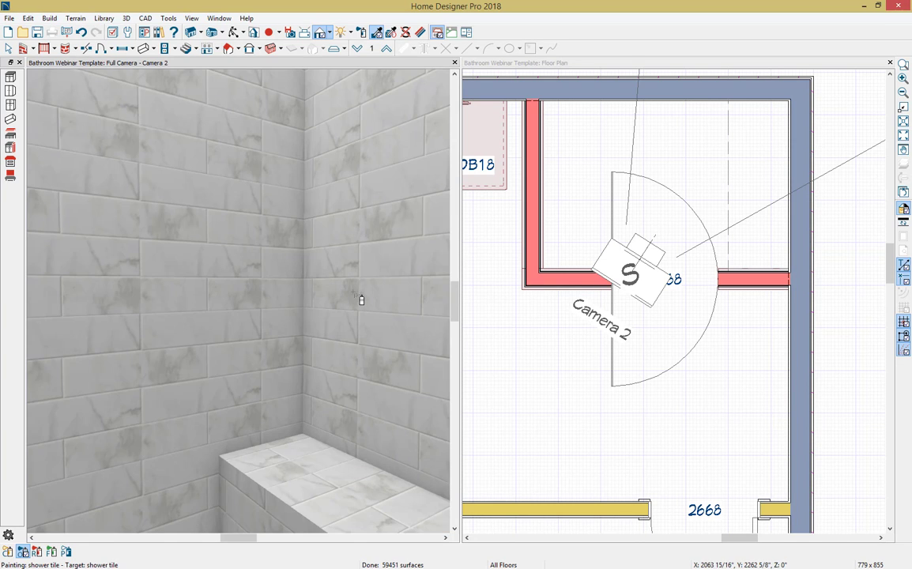
Step: Open the library and expand the Kohler manufacturer catalog
scroll(360, 301, down, 4)
scroll(301, 256, down, 5)
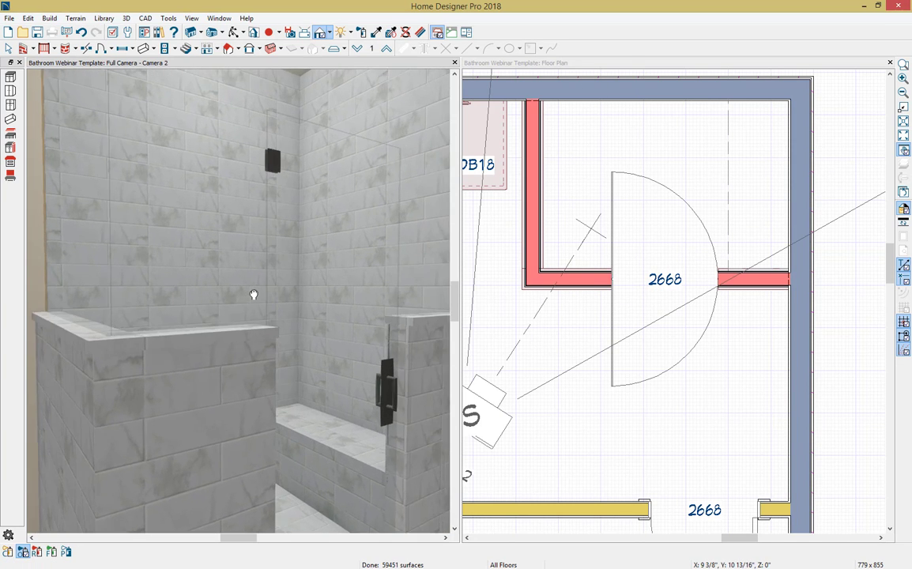
scroll(261, 316, up, 1)
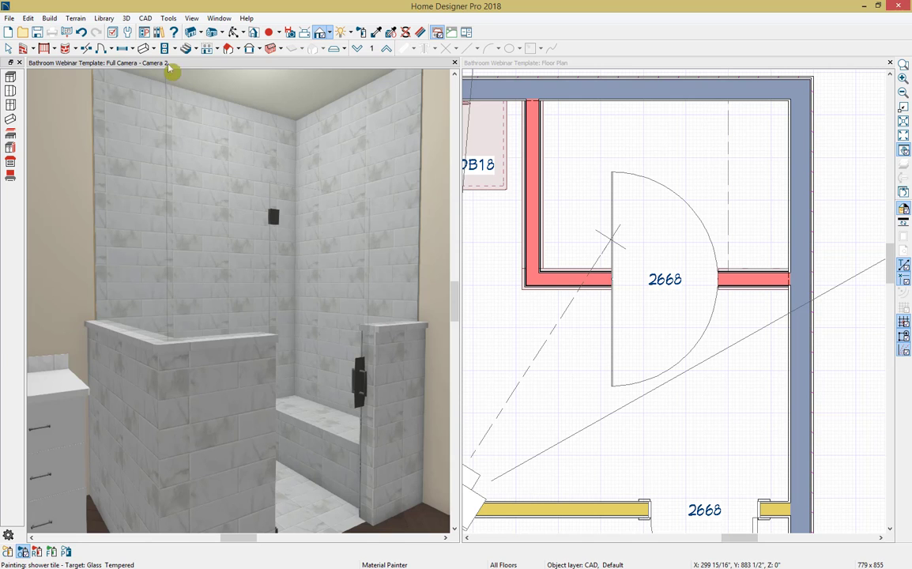
click(158, 35)
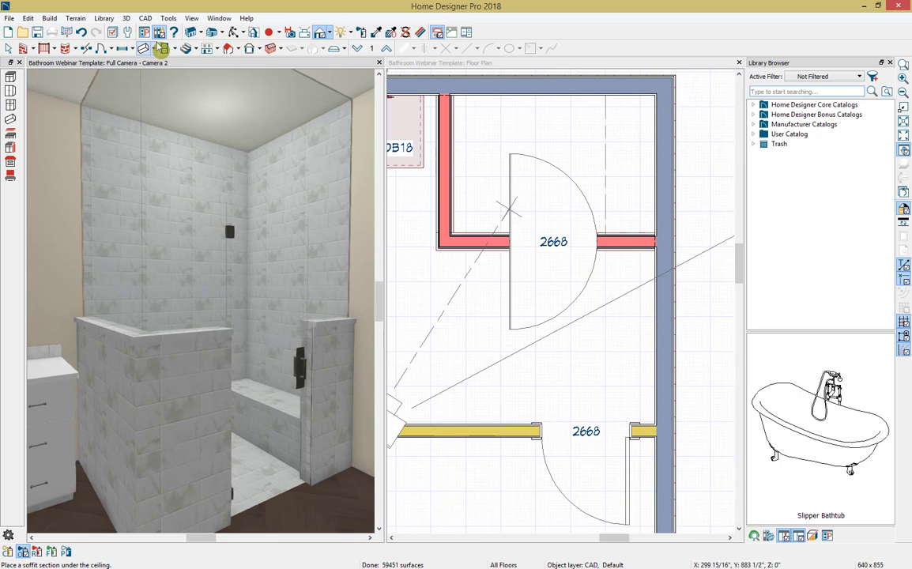
double_click(757, 124)
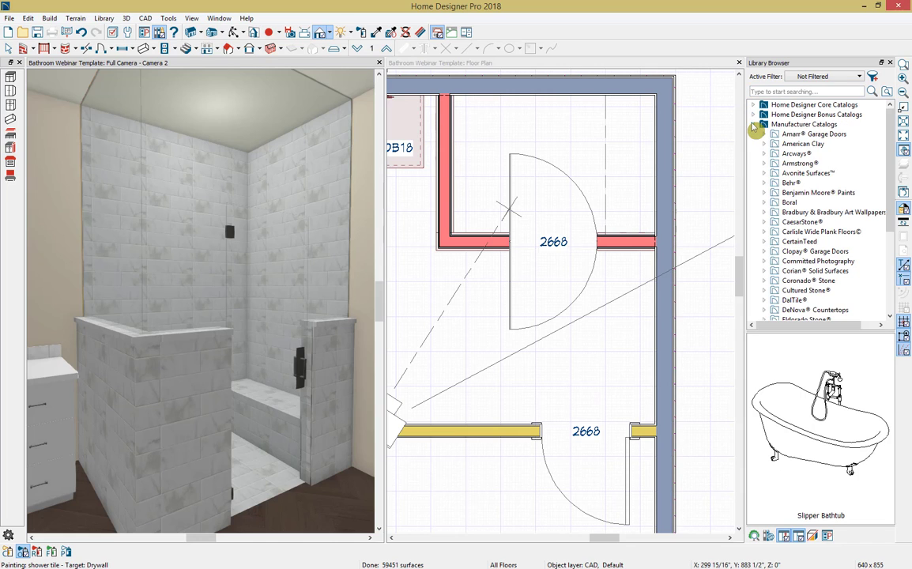
scroll(790, 192, down, 1)
scroll(790, 192, down, 7)
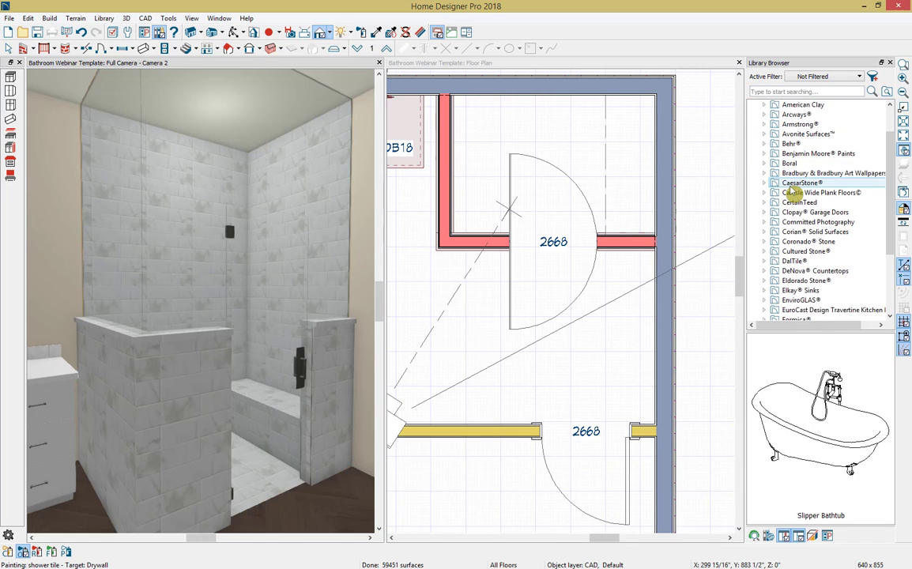
scroll(779, 222, down, 5)
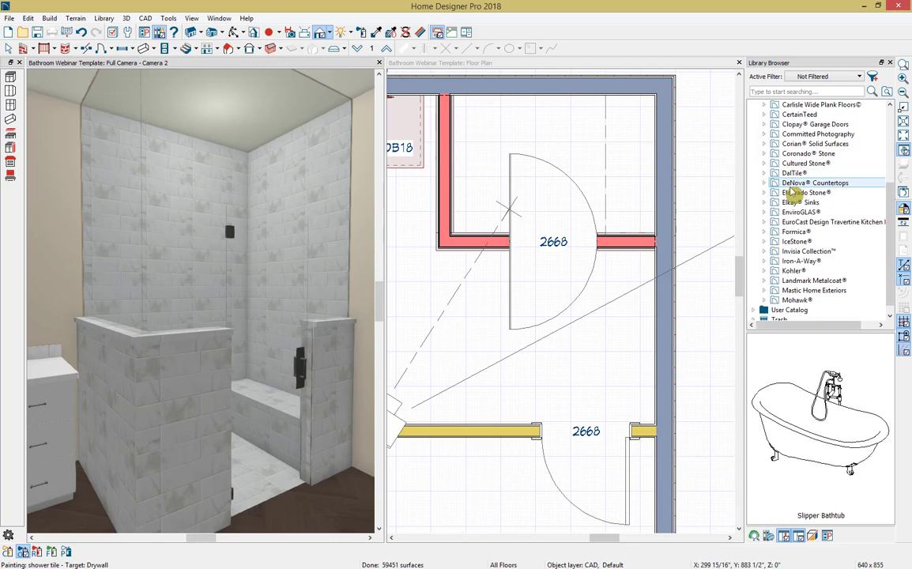
click(764, 273)
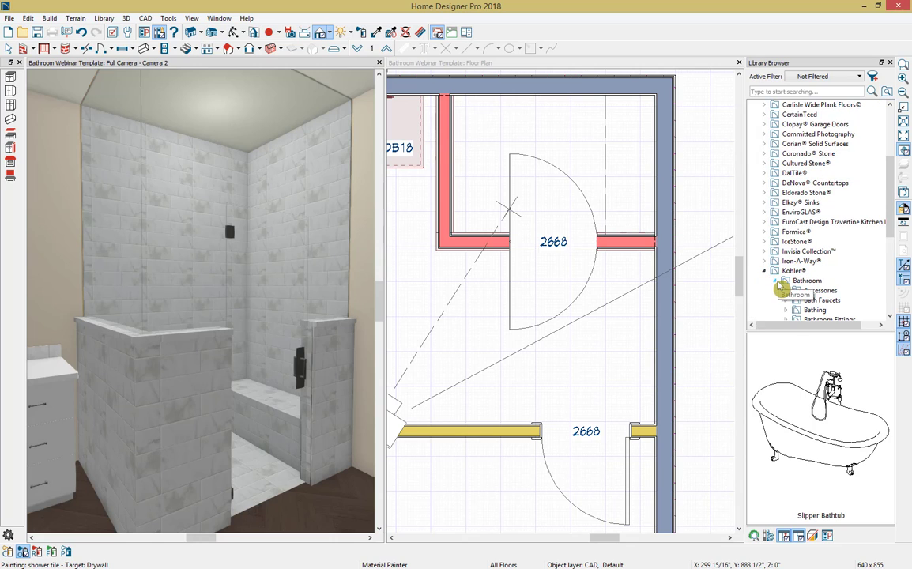
Step: Select the K-T14422-4 Purist Shower Trim Set from the Purist shower faucets in Kohler's bathroom collection
scroll(782, 288, down, 1)
scroll(792, 289, down, 2)
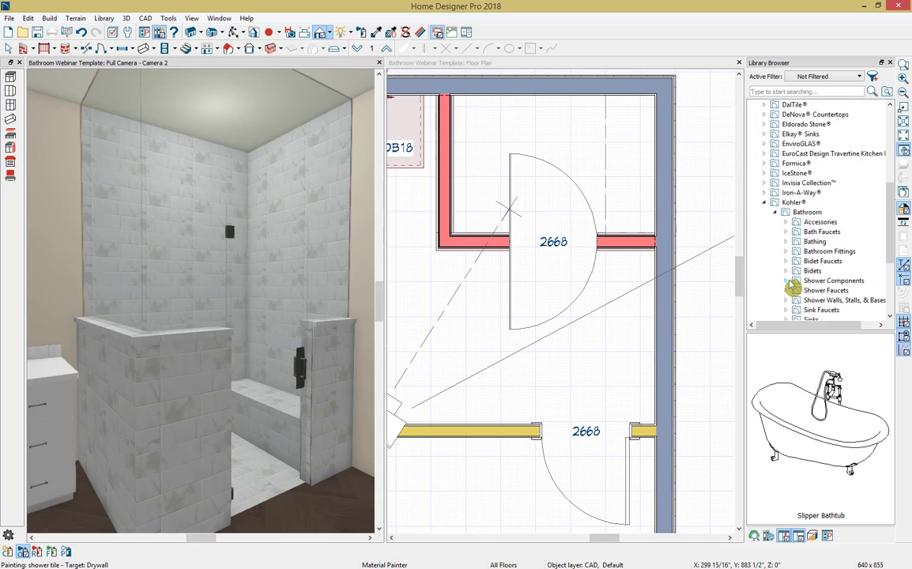
click(787, 283)
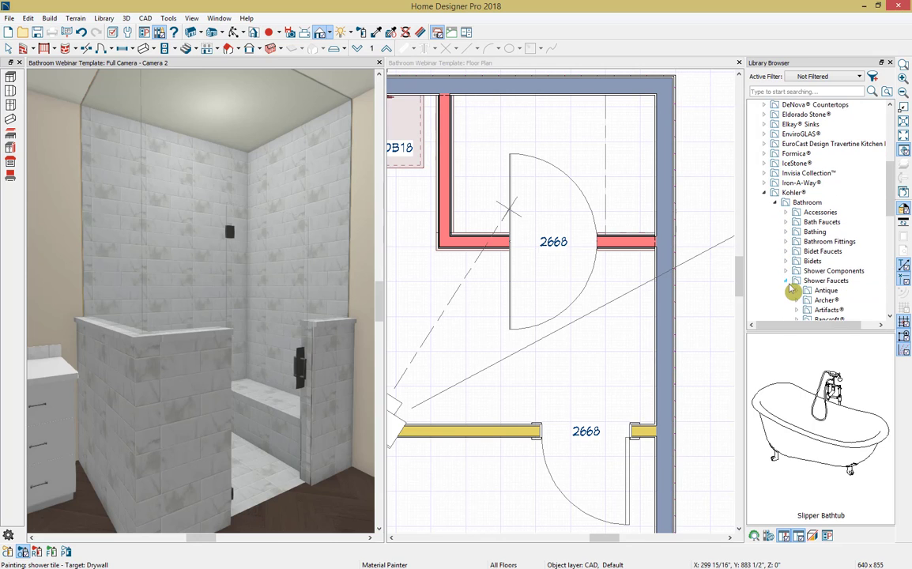
scroll(792, 291, down, 4)
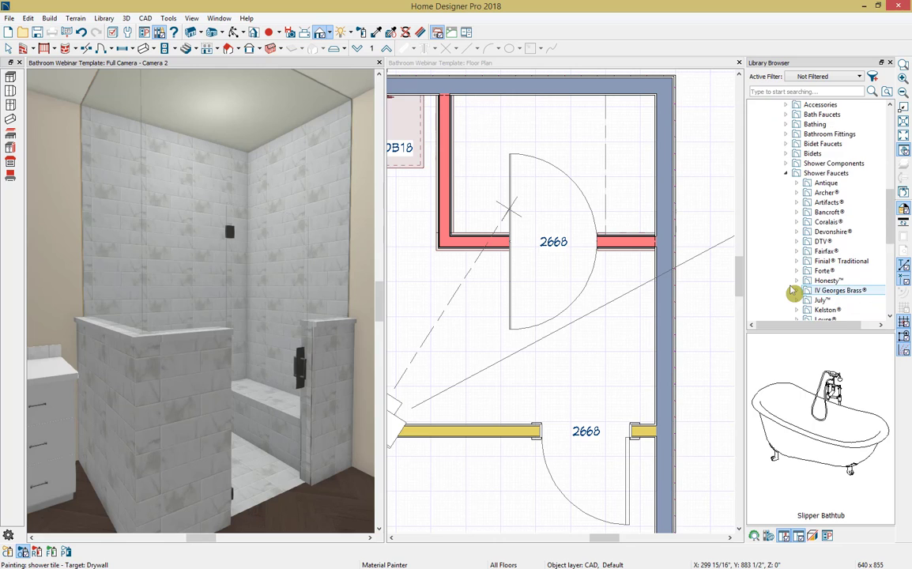
scroll(792, 293, down, 3)
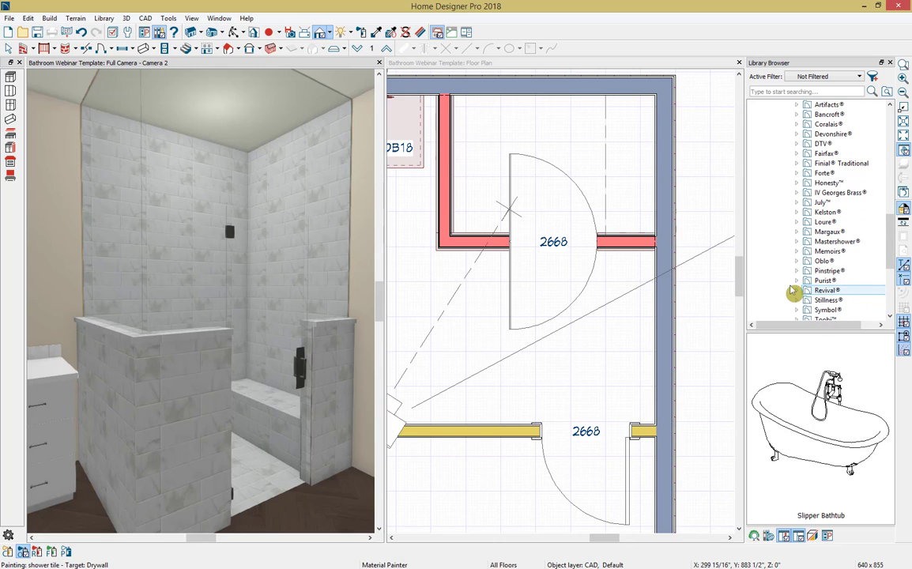
click(797, 281)
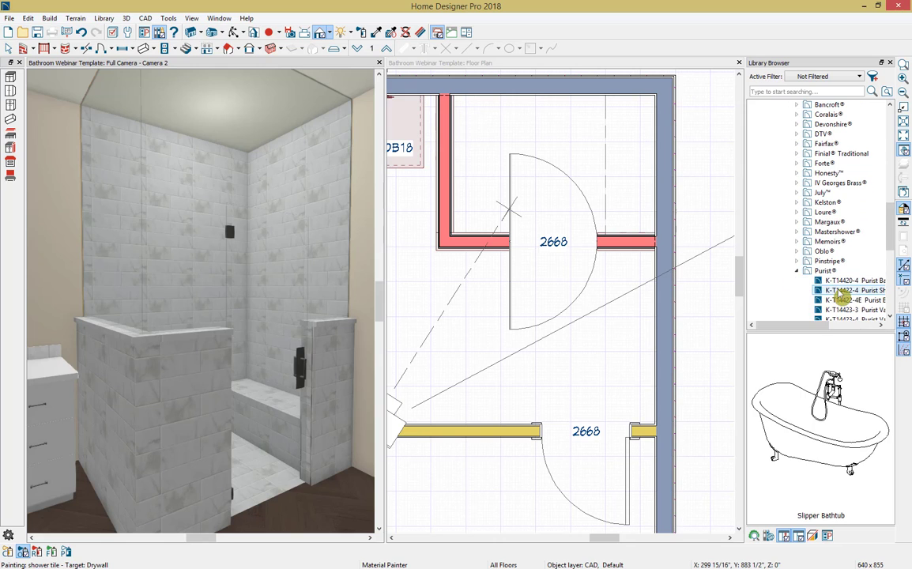
click(842, 292)
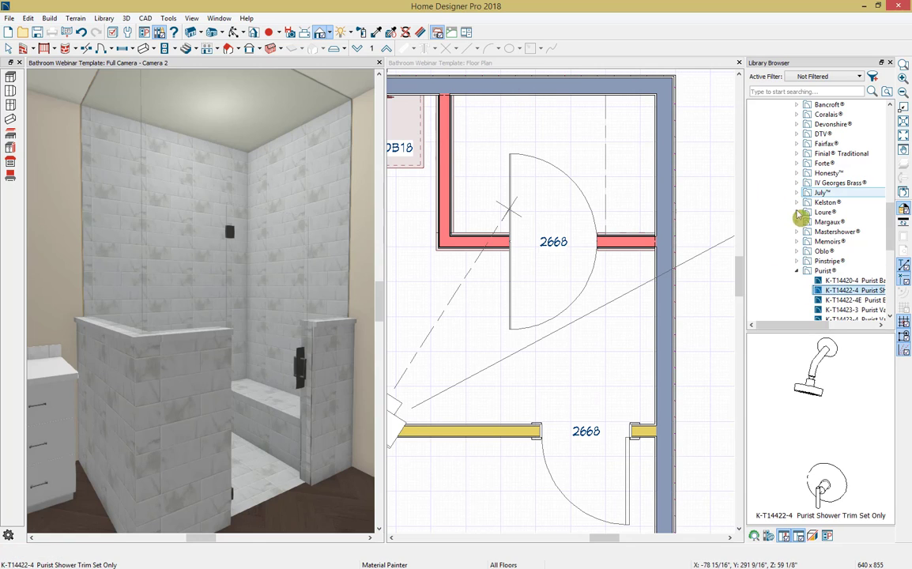
Step: Place the Purist shower trim set against the shower's exterior back wall in the floor plan, opposite the door
click(556, 64)
click(869, 290)
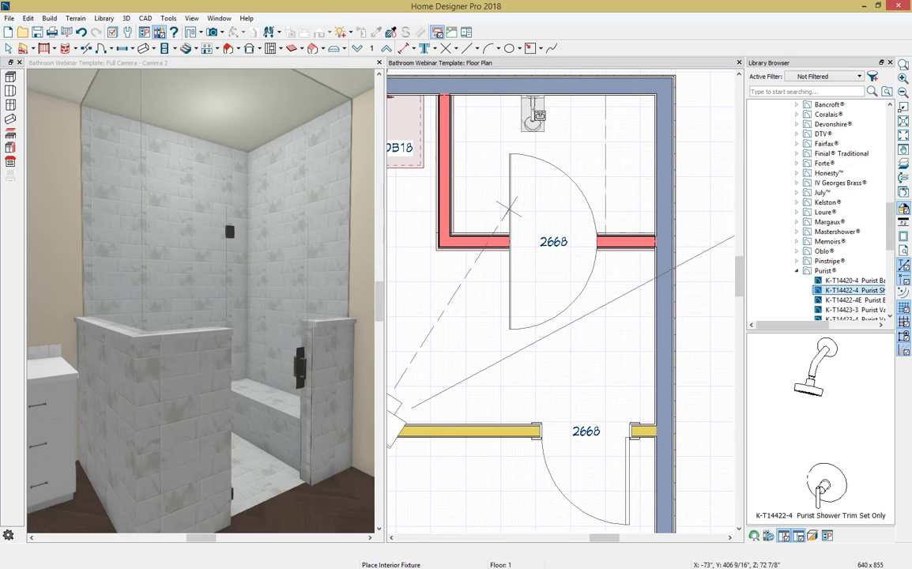
click(540, 106)
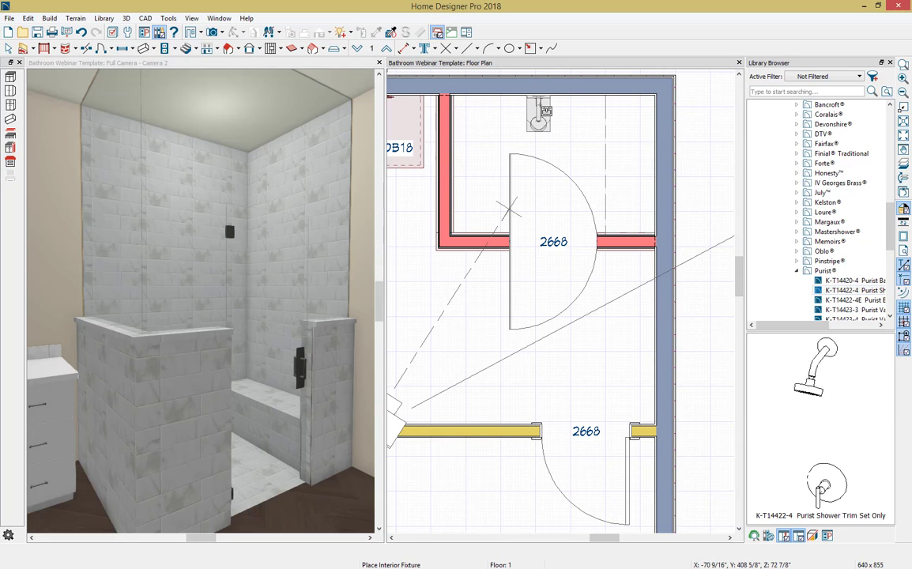
click(539, 106)
key(space)
Step: Raise the shower trim set by setting its floor-to-bottom distance to 48"
click(538, 103)
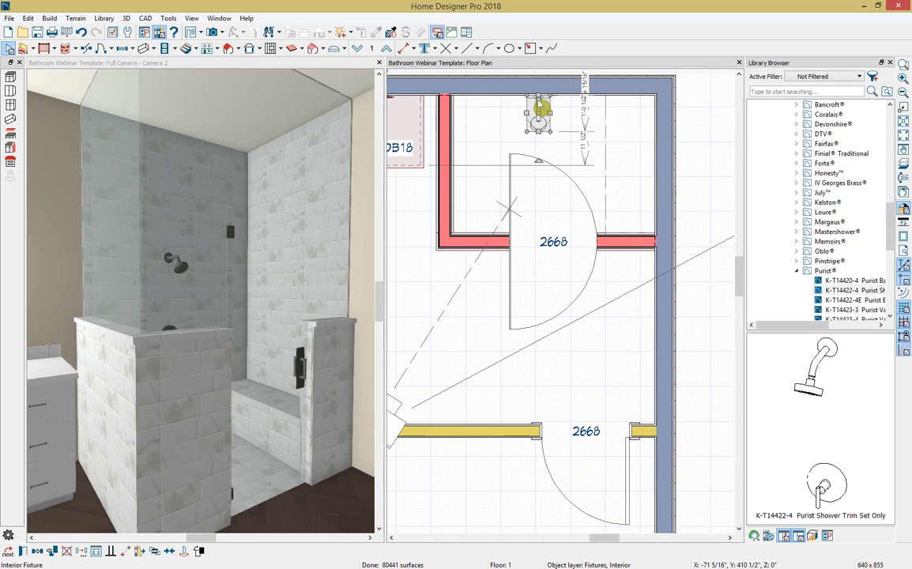
double_click(540, 104)
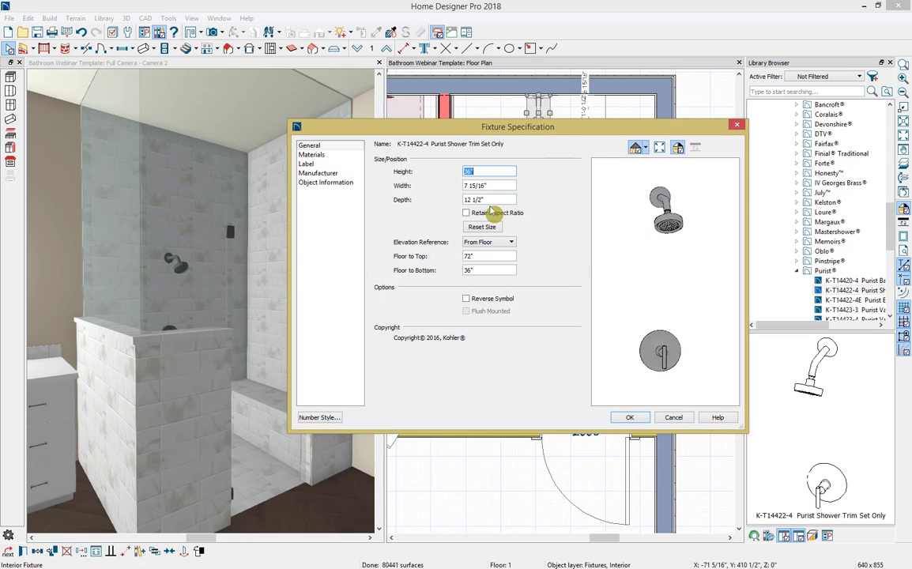
drag(478, 270, 431, 266)
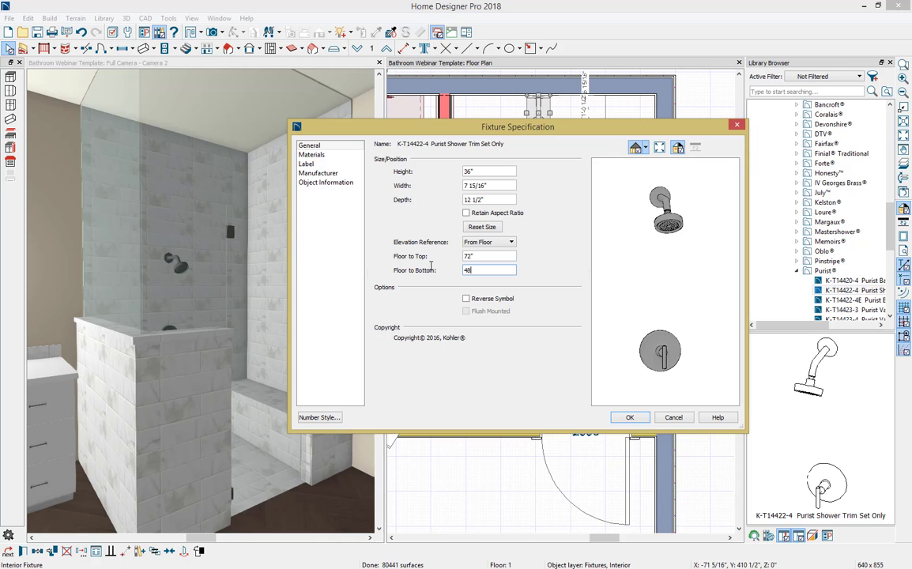
text(48)
key(Tab)
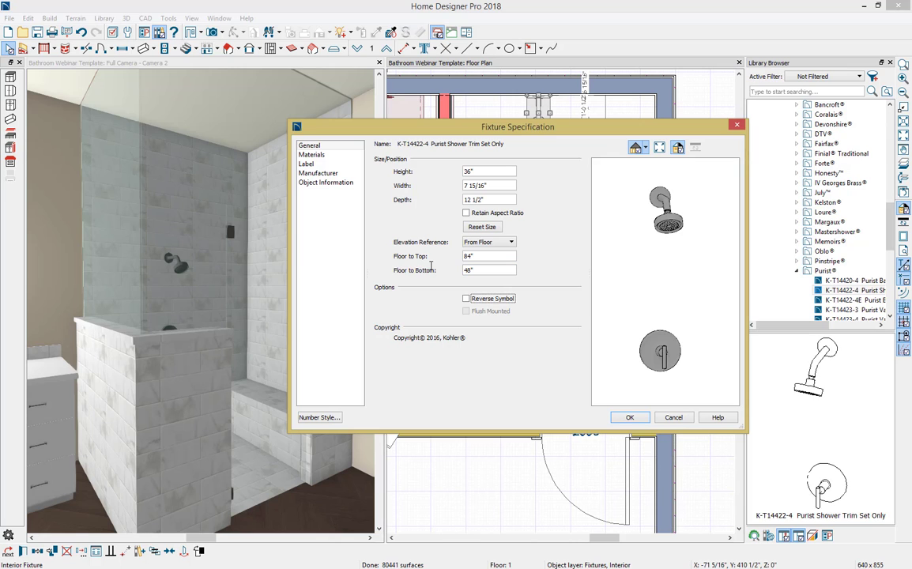
click(630, 418)
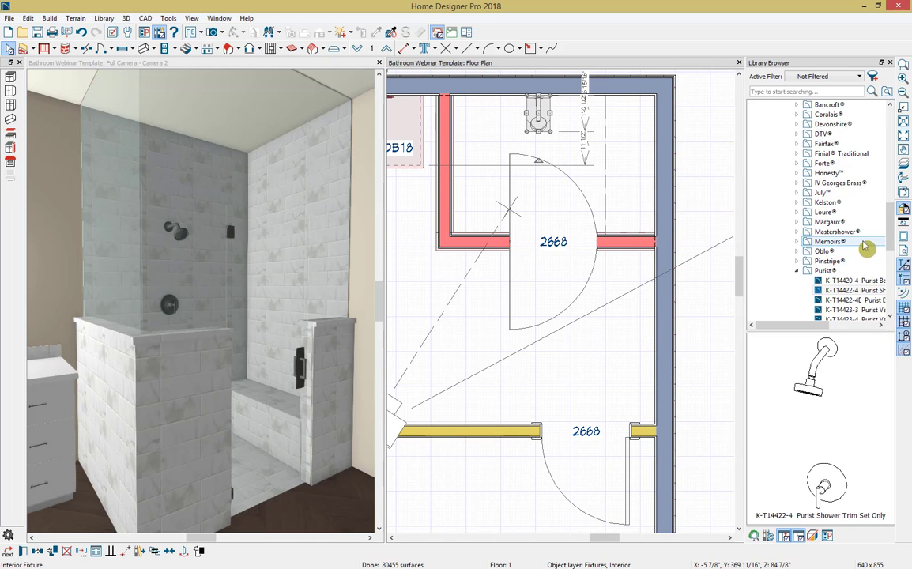
Step: Place the K-9132 Shower Drain from the user catalog's Bathroom 2018 accessories on the shower floor, in line with the shower head
drag(888, 236, 888, 299)
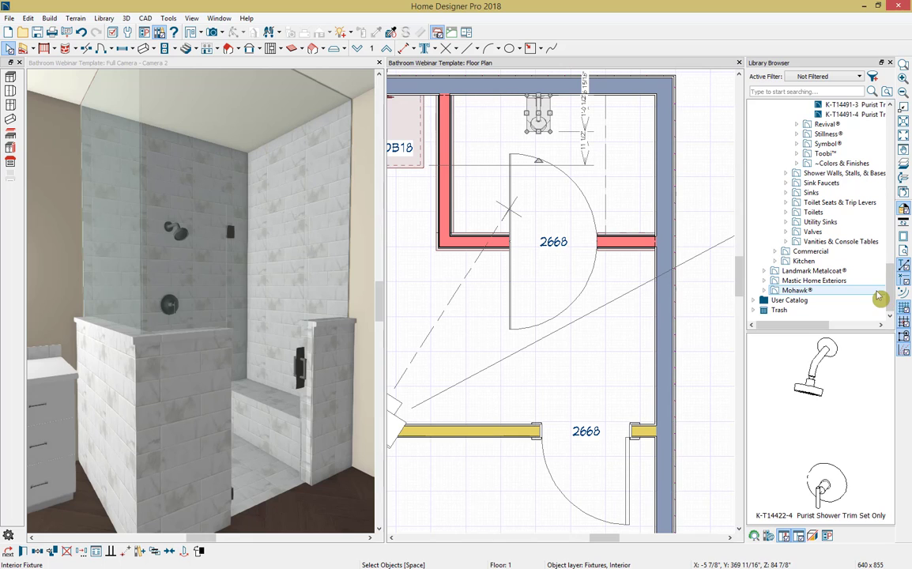
click(754, 301)
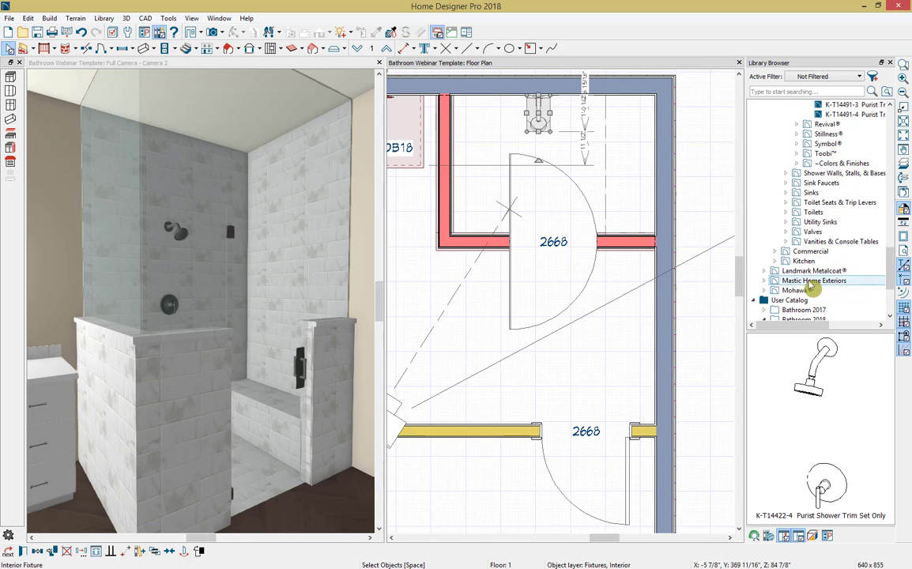
scroll(807, 280, down, 1)
click(764, 291)
scroll(778, 303, down, 2)
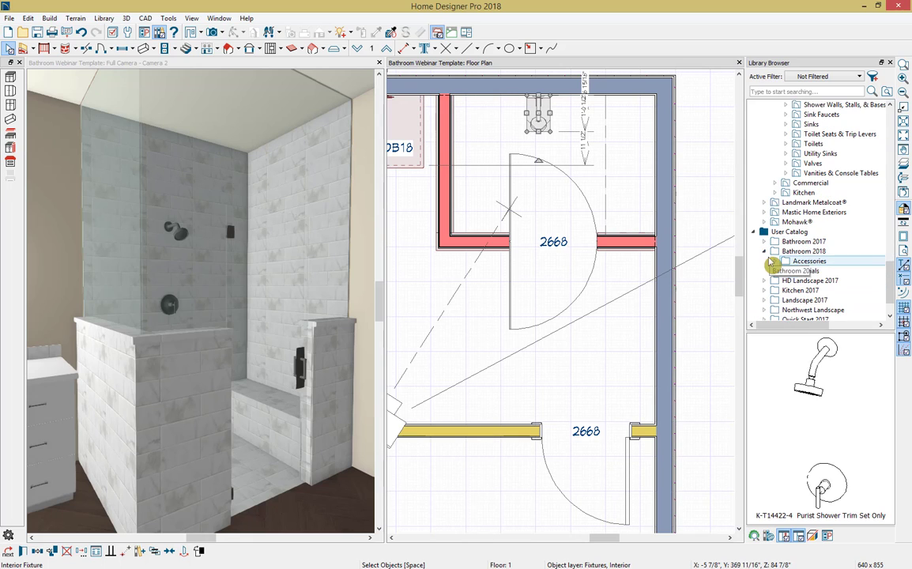
click(774, 263)
scroll(775, 269, down, 2)
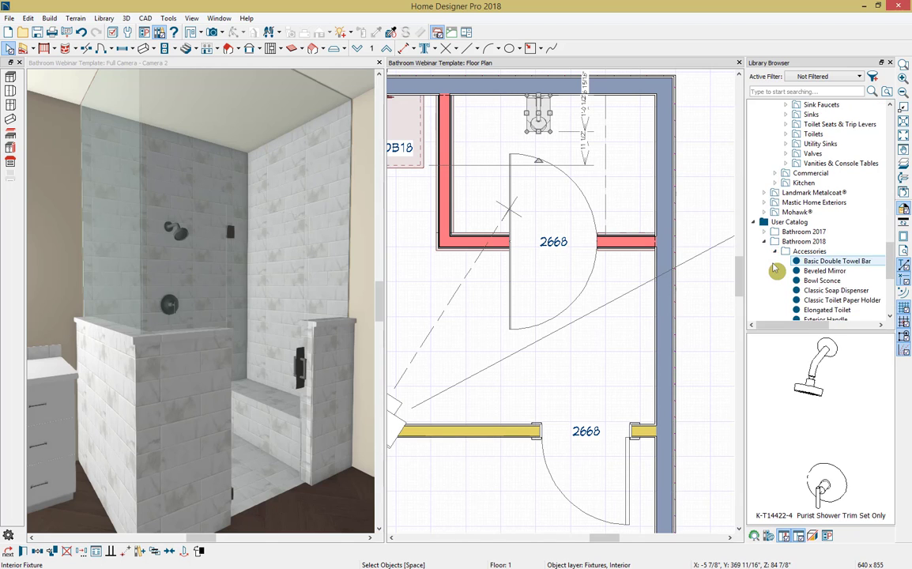
scroll(774, 269, down, 4)
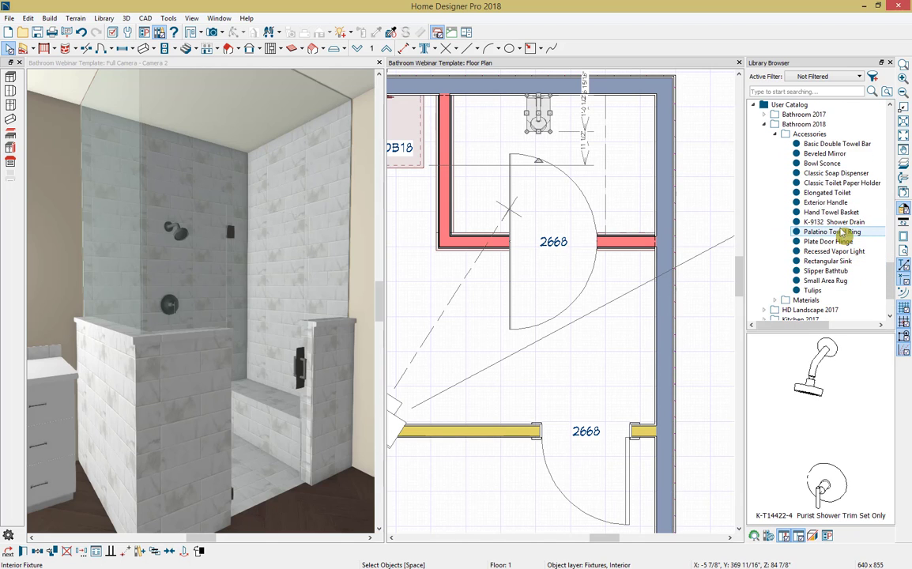
click(839, 222)
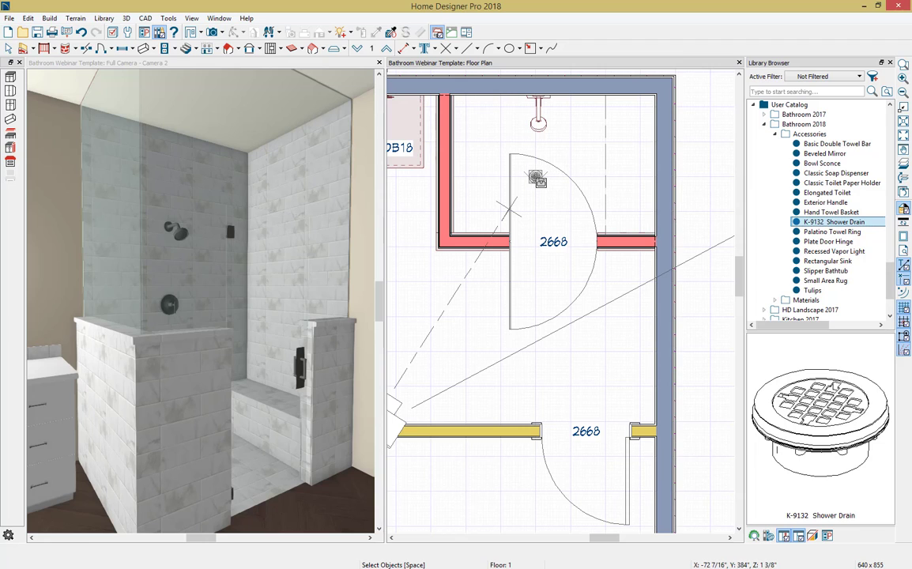
click(538, 176)
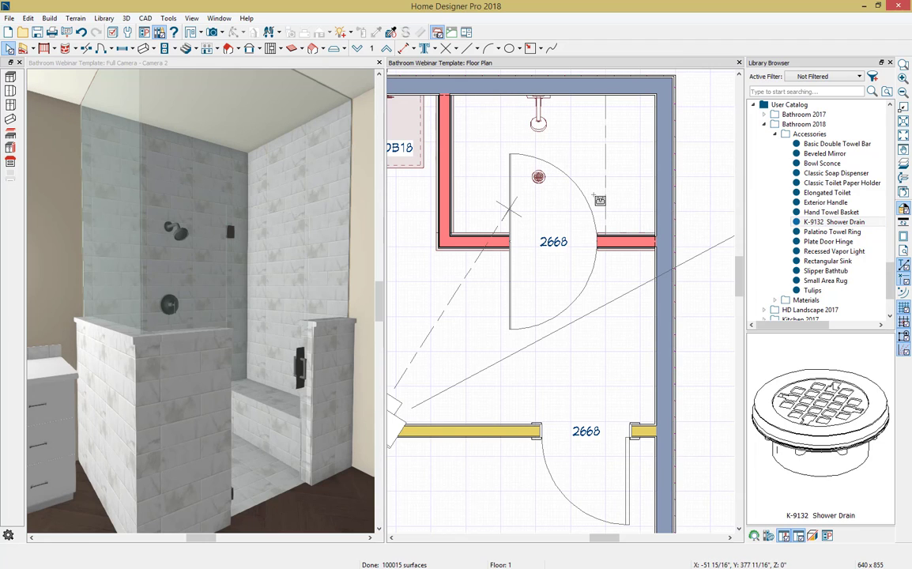
key(space)
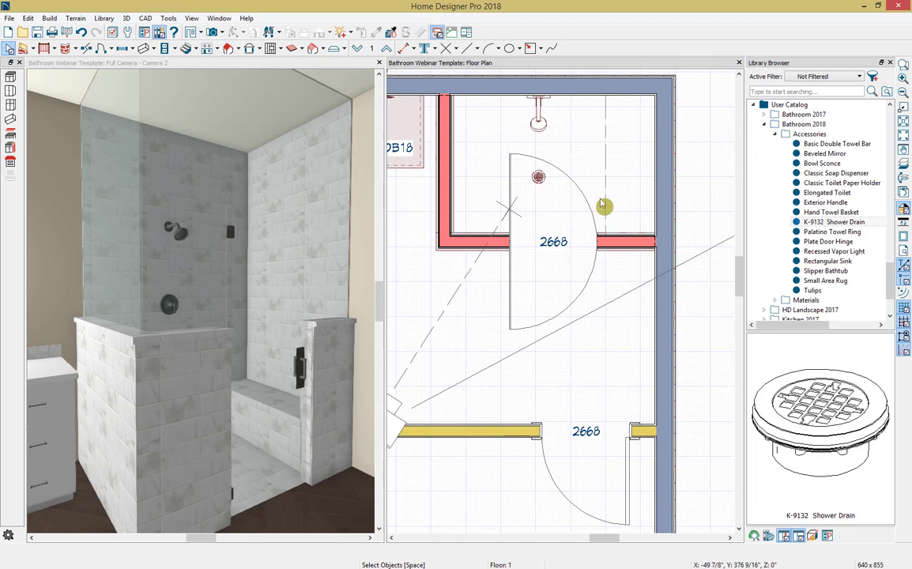
Step: Place the Small Area Rug from the Bathroom 2018 accessories on the floor just outside the shower door
click(819, 282)
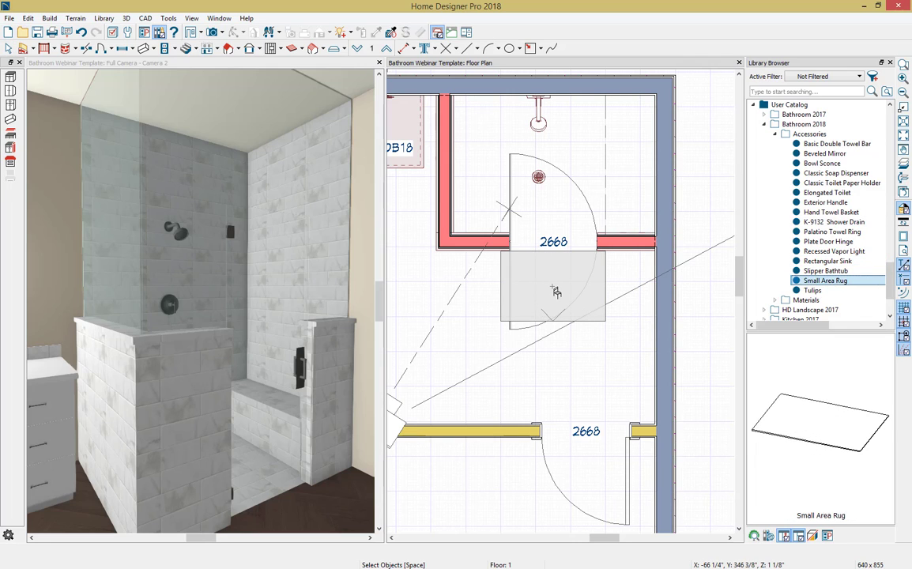
click(556, 292)
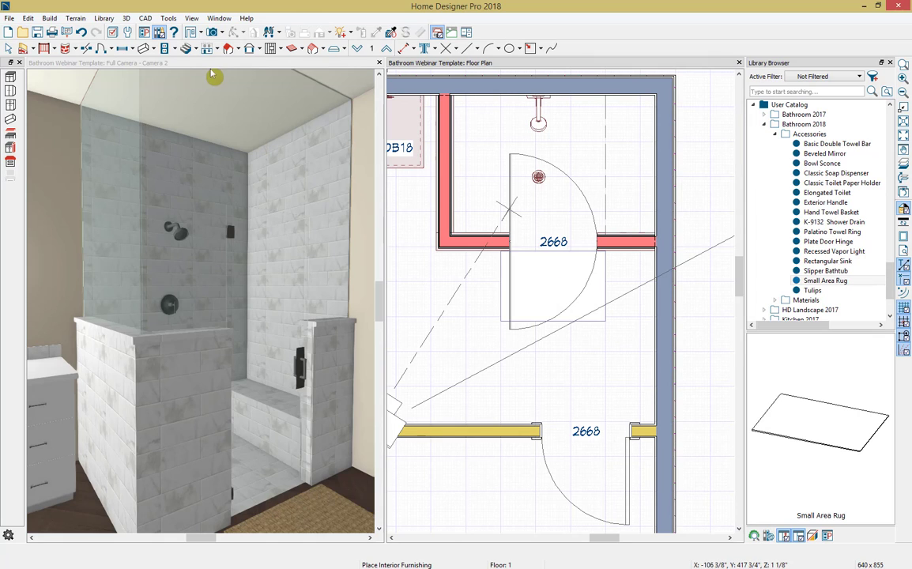
click(186, 61)
mouse_move(324, 269)
middle_down()
mouse_move(210, 281)
mouse_move(244, 279)
middle_up()
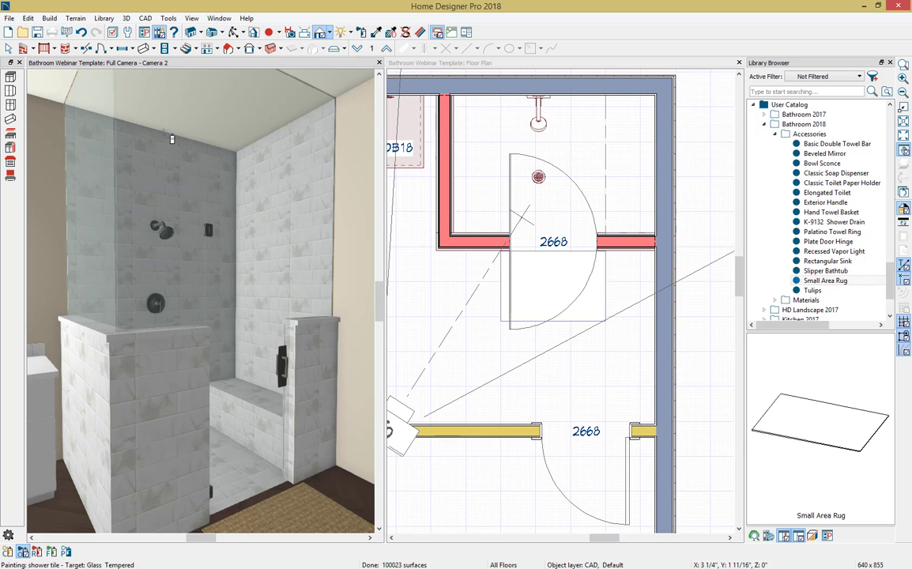
click(235, 34)
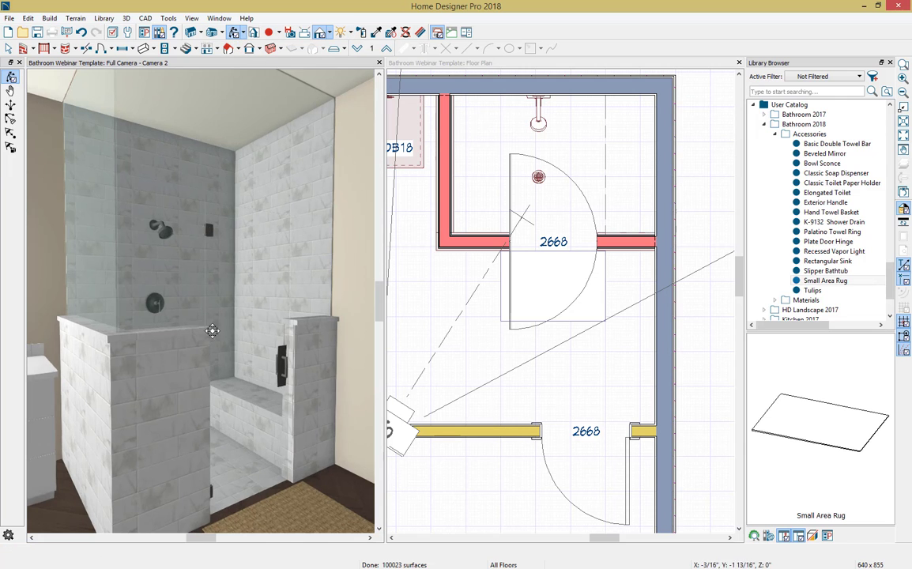
drag(182, 292, 305, 341)
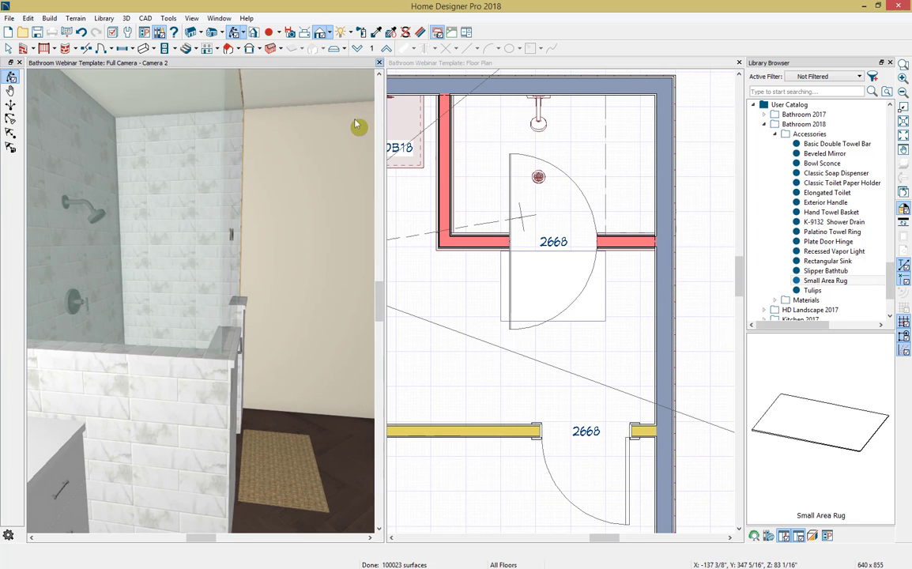
Step: Replace the shower camera view with a full camera placed by the vanity, looking diagonally across the room towards the 2668 entry door
click(378, 63)
scroll(313, 271, down, 2)
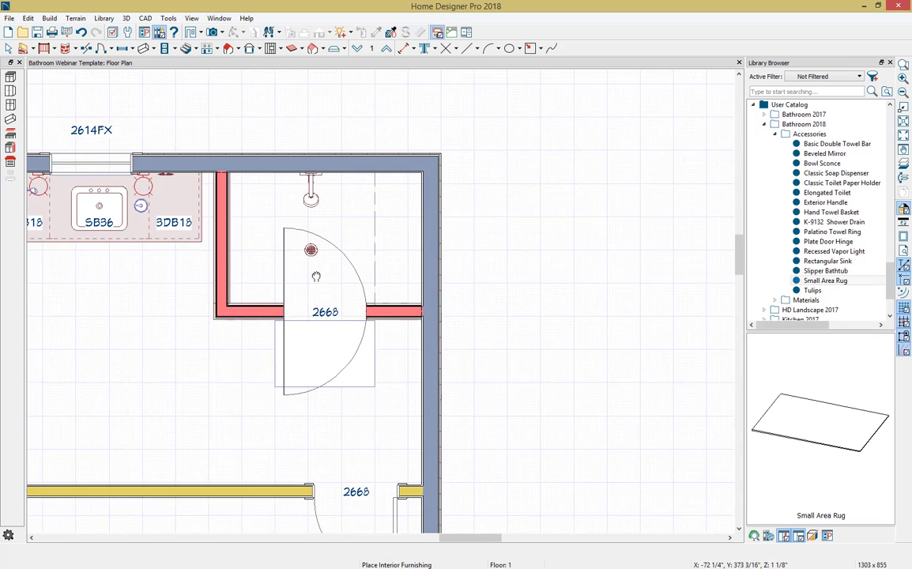
middle_drag(316, 275, 453, 230)
click(211, 31)
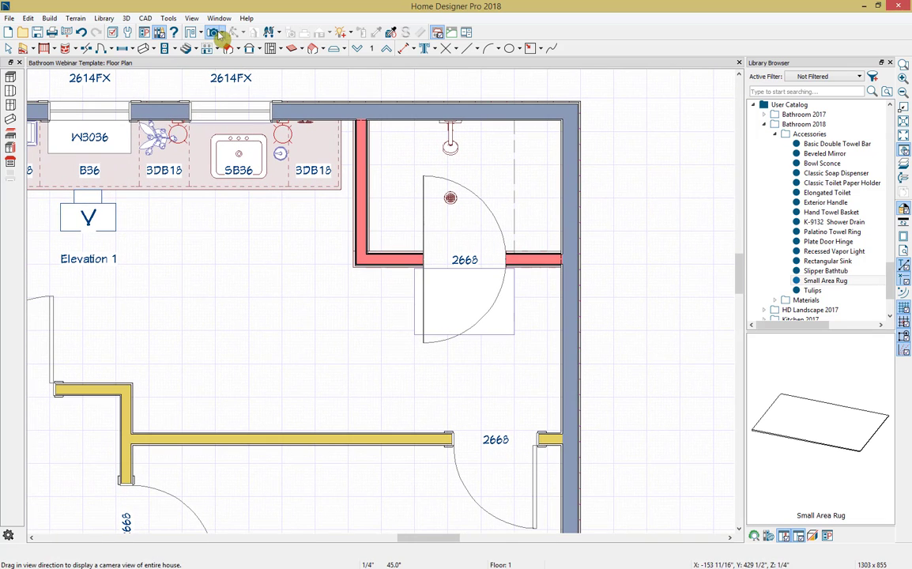
drag(79, 215, 150, 276)
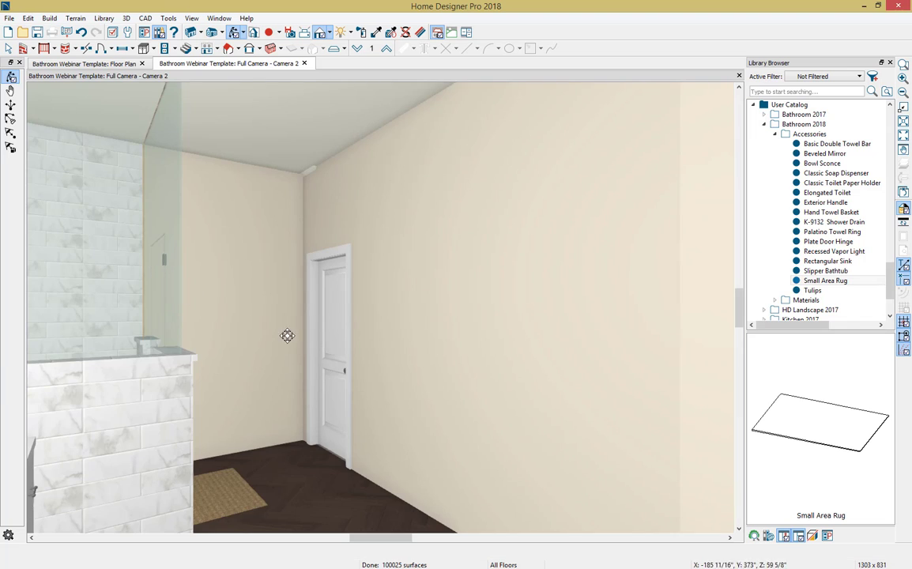
drag(287, 335, 334, 369)
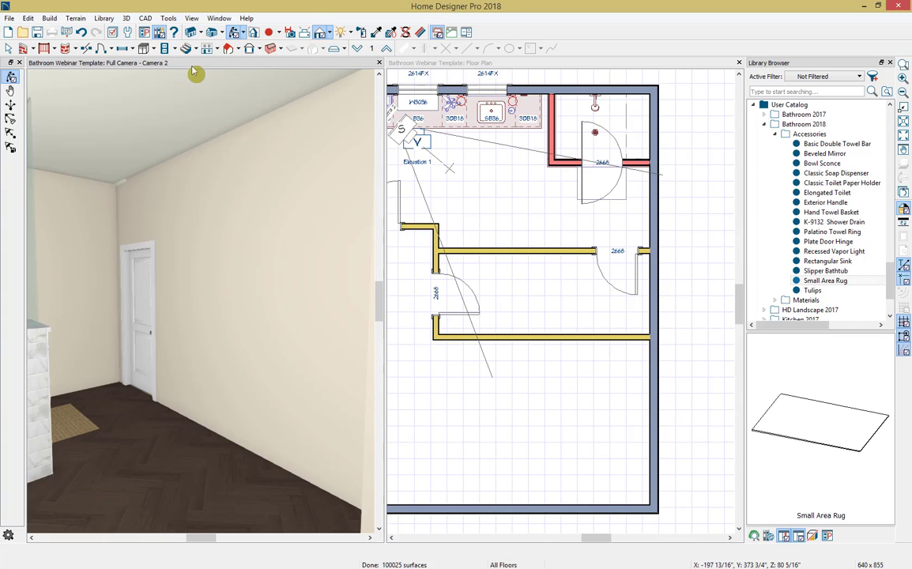
Step: Paint all of the bathroom's walls with RM01 decorators white from the Bathroom 2018 materials, applying it to the whole room
click(775, 300)
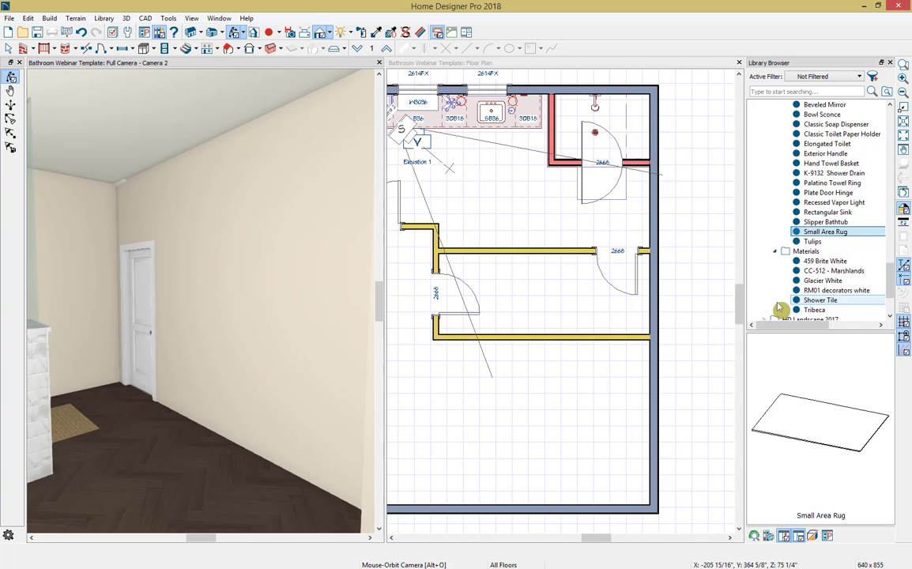
click(826, 292)
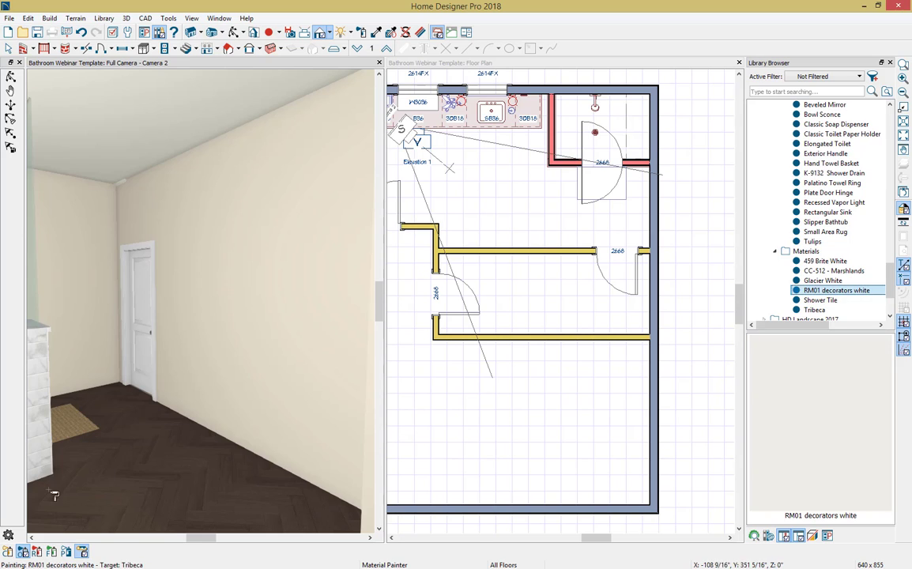
click(37, 552)
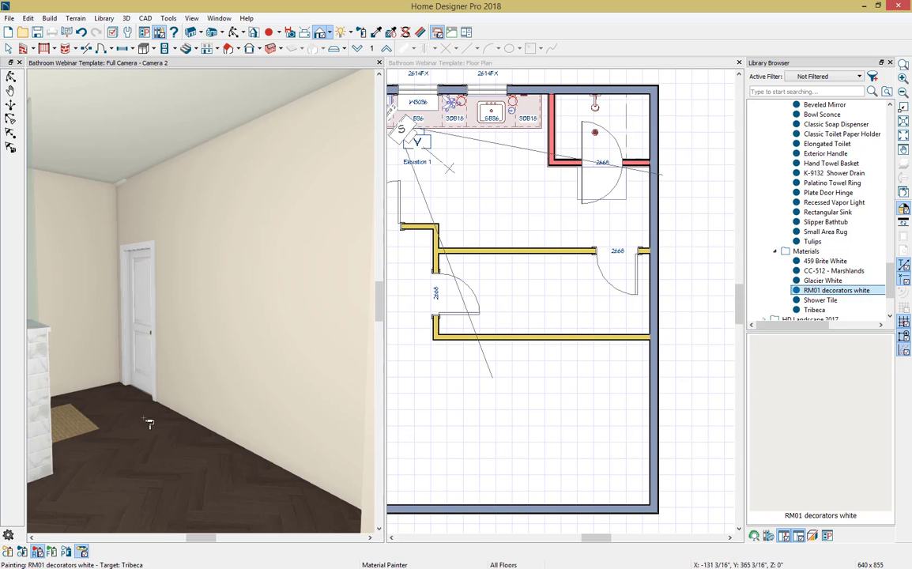
click(263, 291)
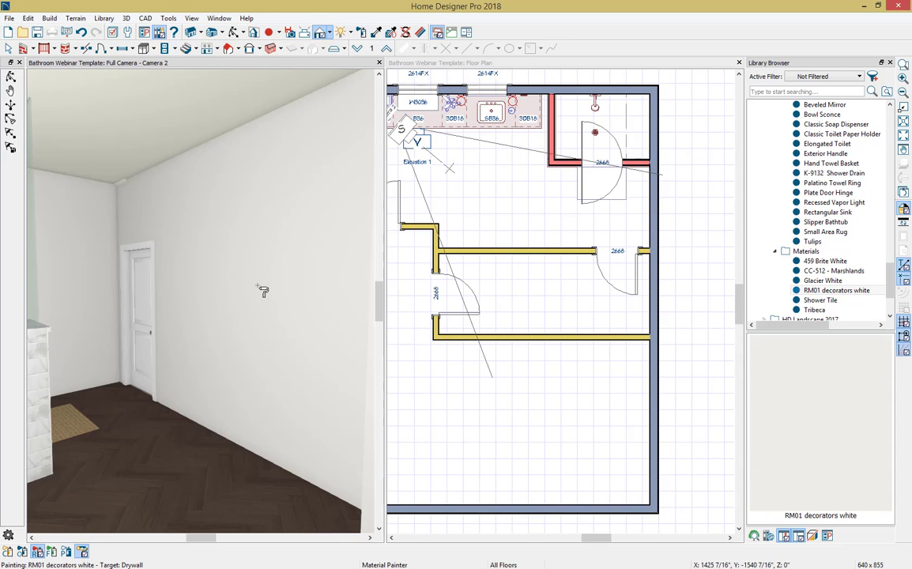
key(space)
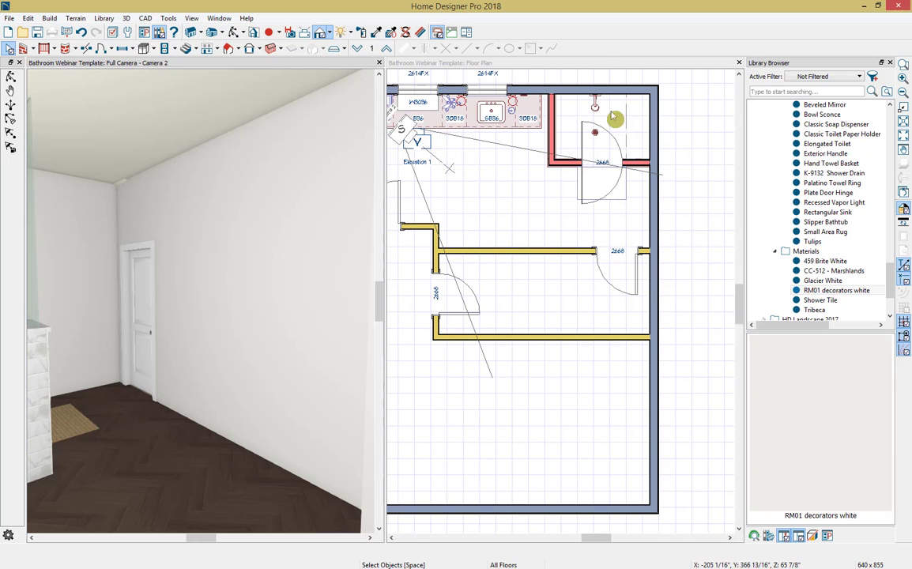
Step: Break the exterior side wall at the shower front wall and the entry-door wall, and break the short interior wall at its junction
click(581, 76)
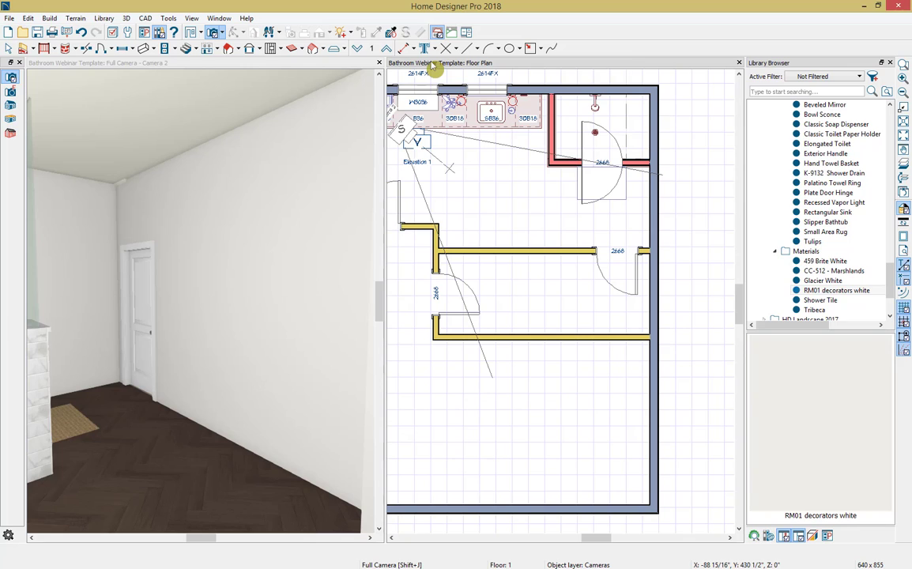
click(87, 50)
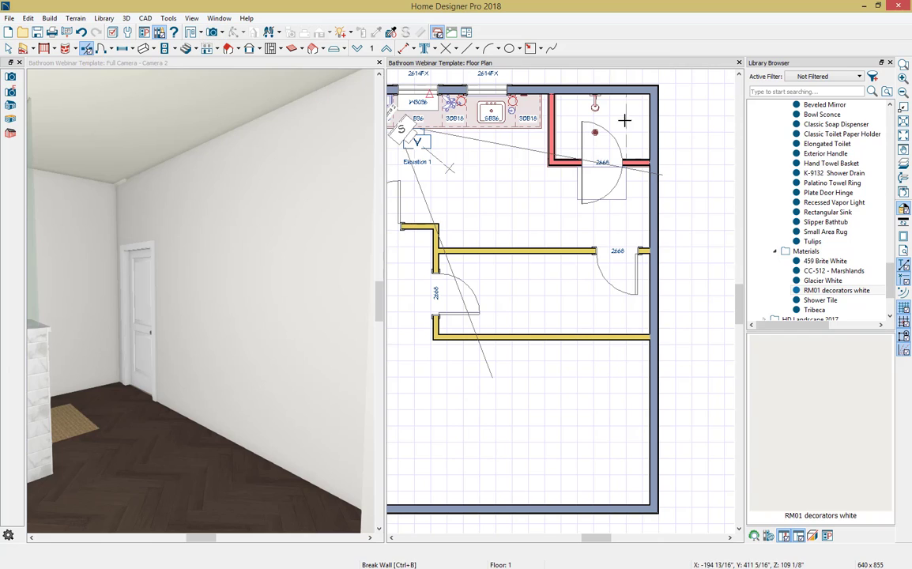
click(653, 162)
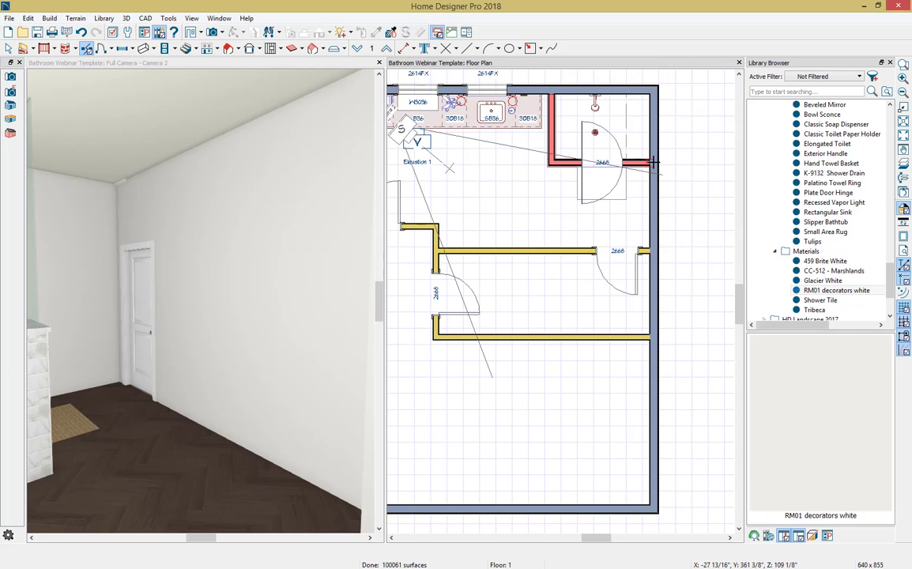
click(654, 251)
click(433, 252)
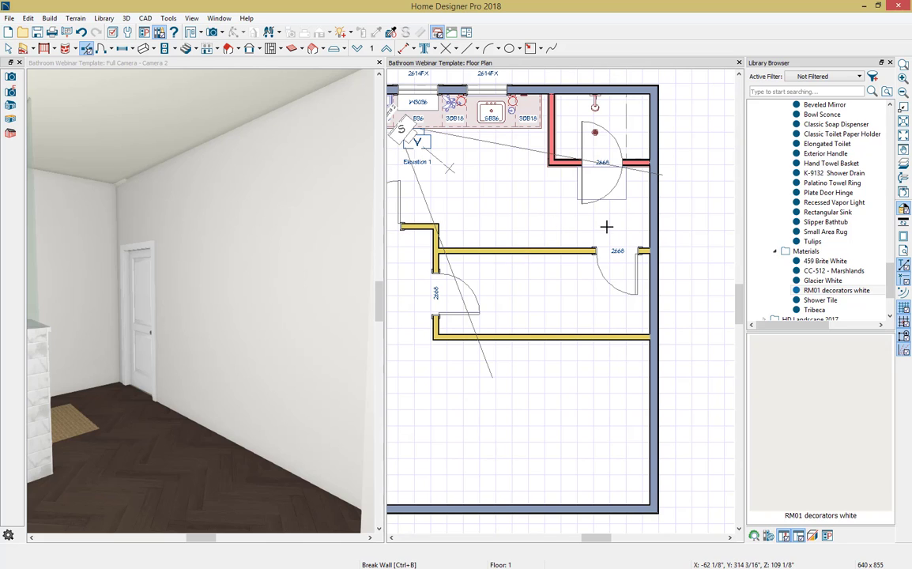
key(space)
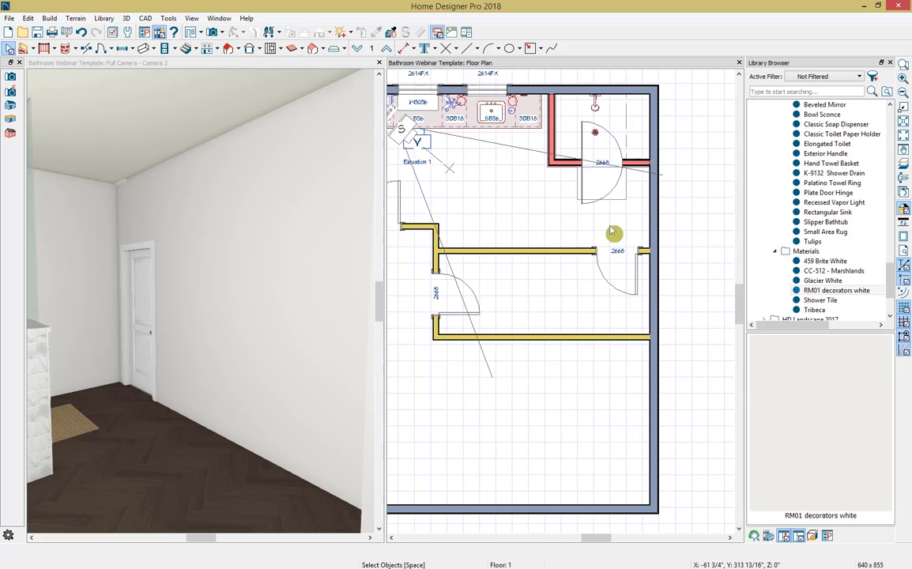
Step: Add the Bathroom 2018 Shower Tile as a wall covering to the exterior wall segment, the entry-door wall and the adjoining short wall
click(655, 213)
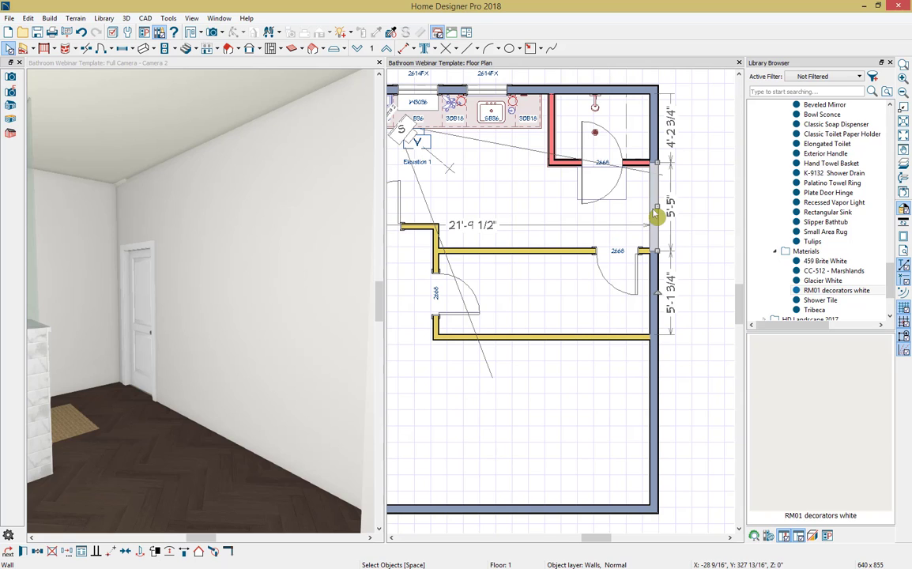
click(551, 255)
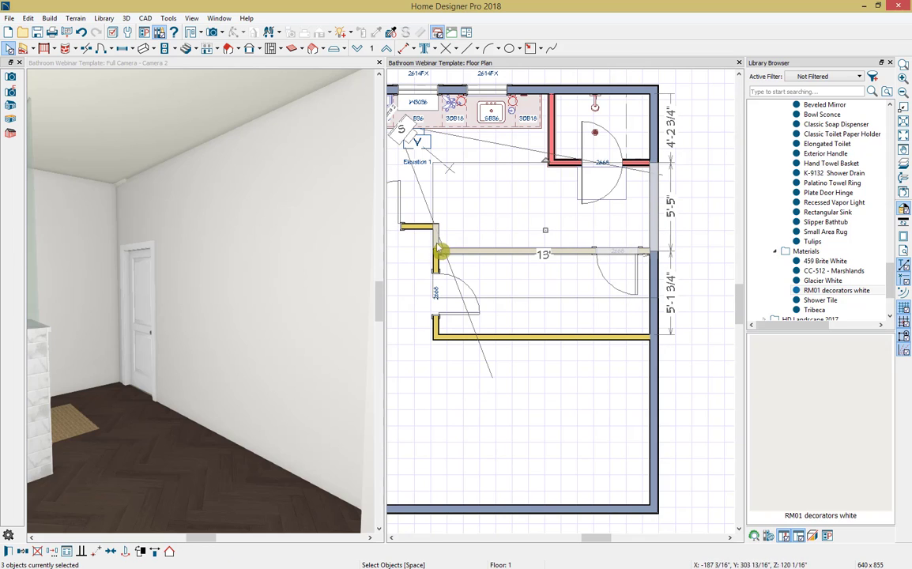
click(7, 552)
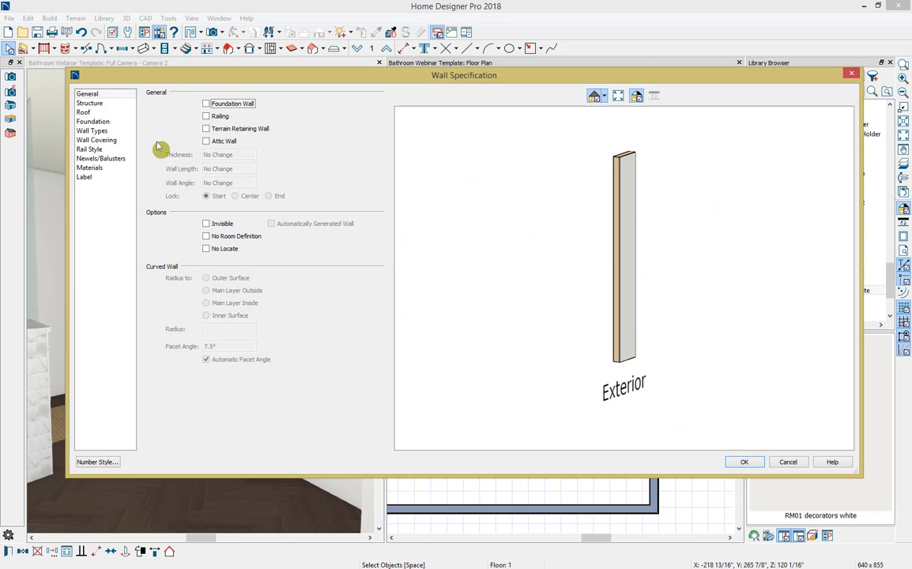
click(116, 141)
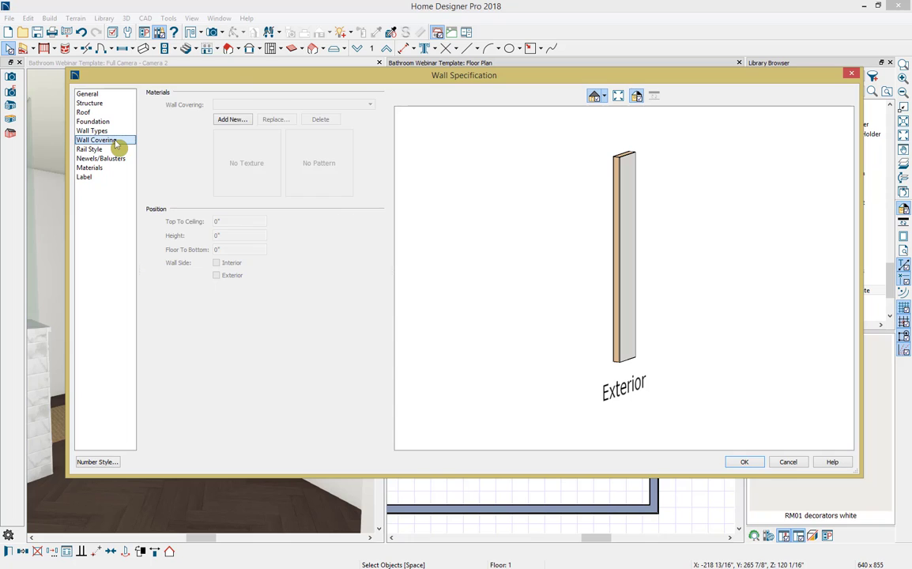
click(237, 124)
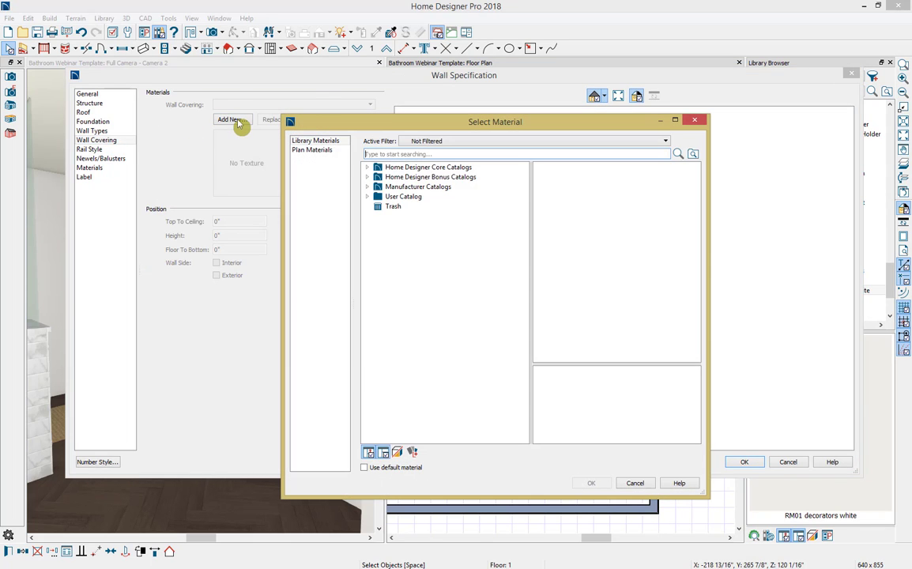
click(367, 197)
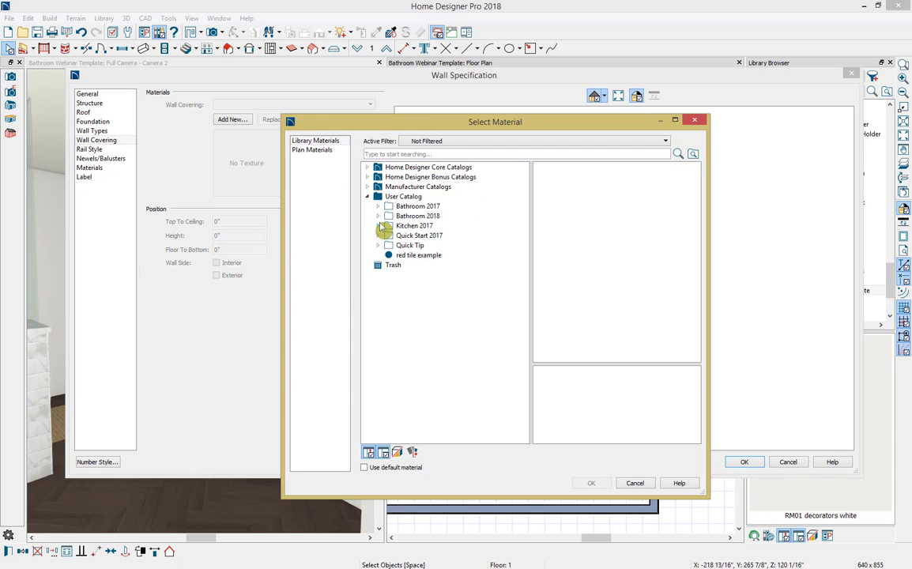
click(379, 217)
click(388, 226)
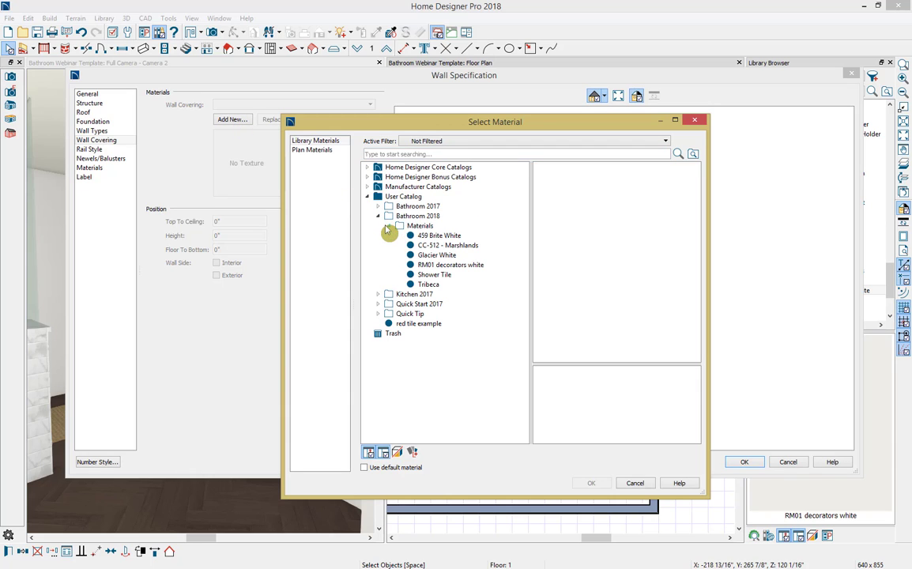
click(457, 277)
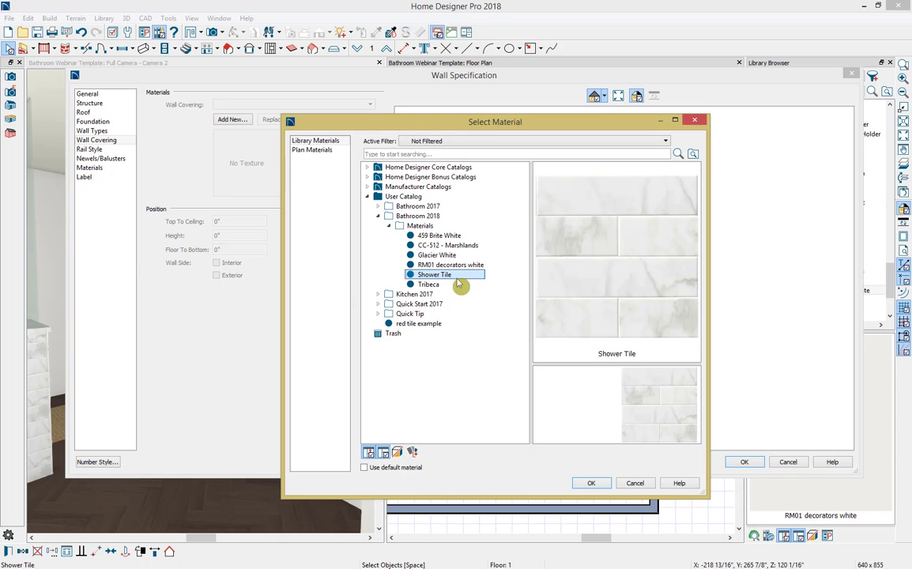
click(591, 483)
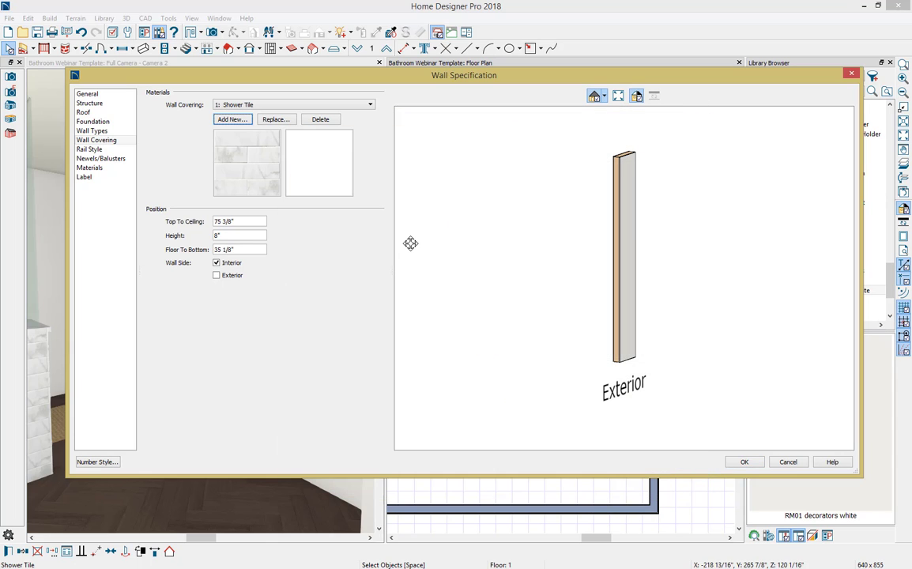
Step: Set the tile covering's floor-to-bottom distance to 0" and its height to 46" on the selected walls
drag(259, 251, 177, 253)
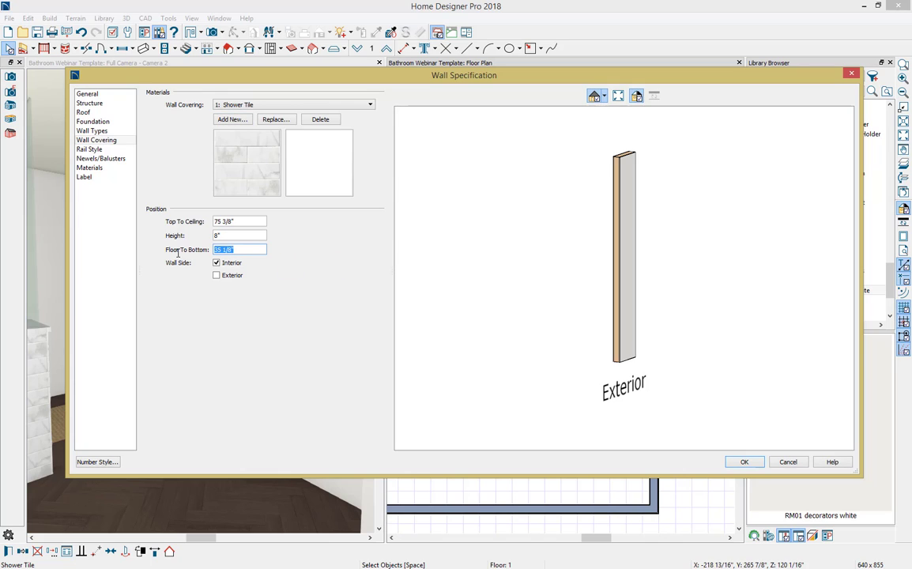
text(0)
key(shift+Tab)
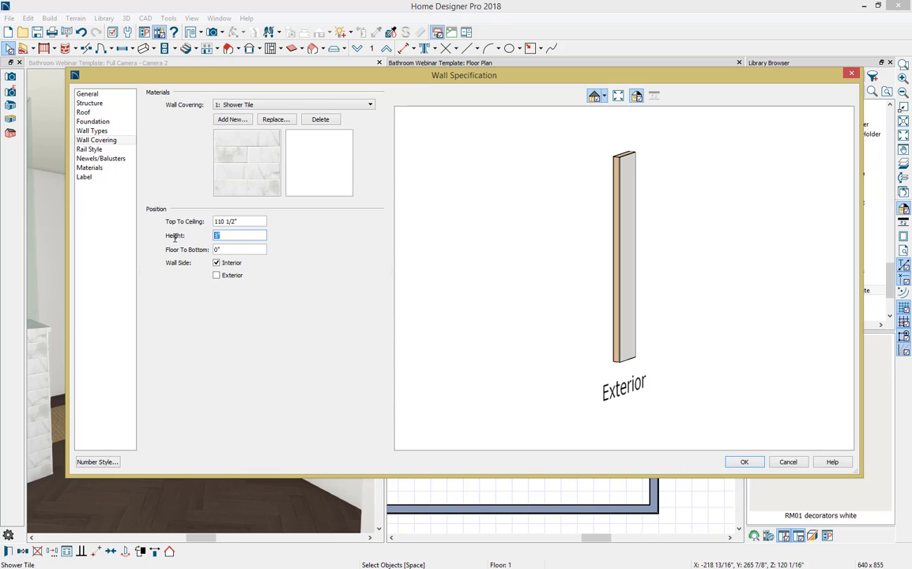
text(46)
key(Tab)
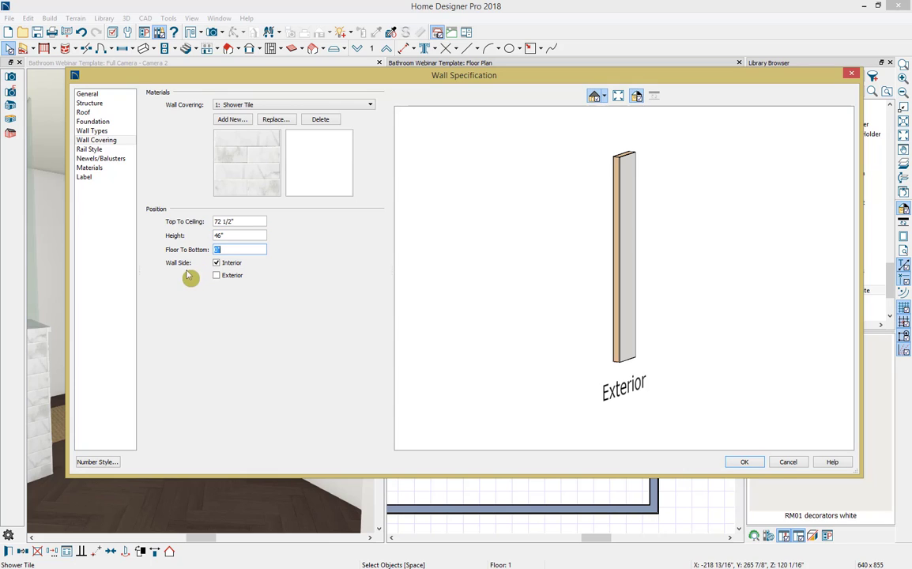
click(745, 462)
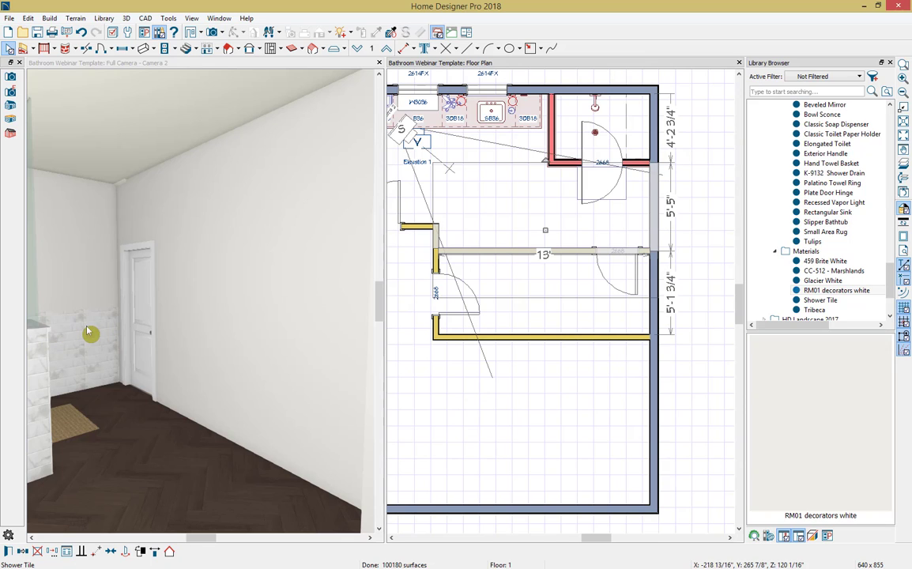
Step: Switch the Shower Tile covering from the interior to the exterior side on the entry-door wall and the adjoining short wall
click(433, 249)
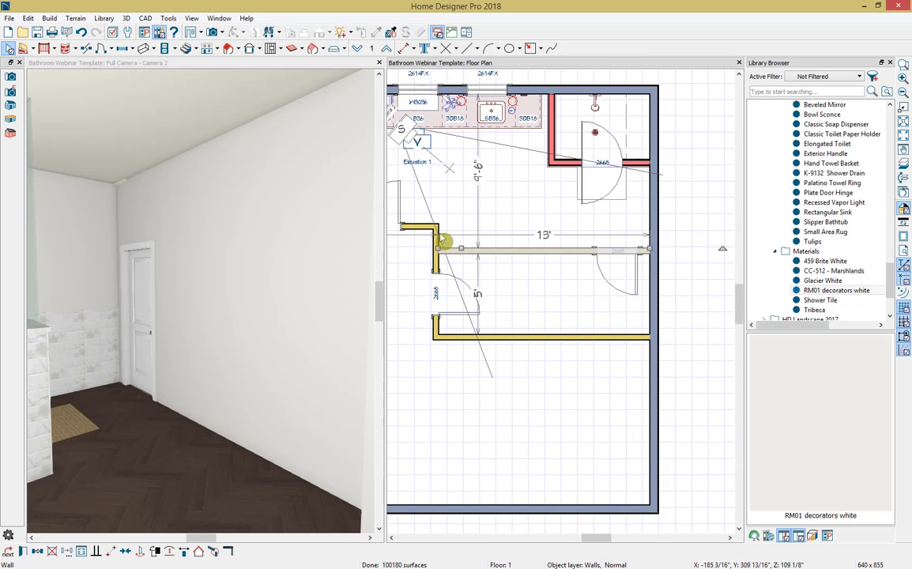
shift+click(438, 246)
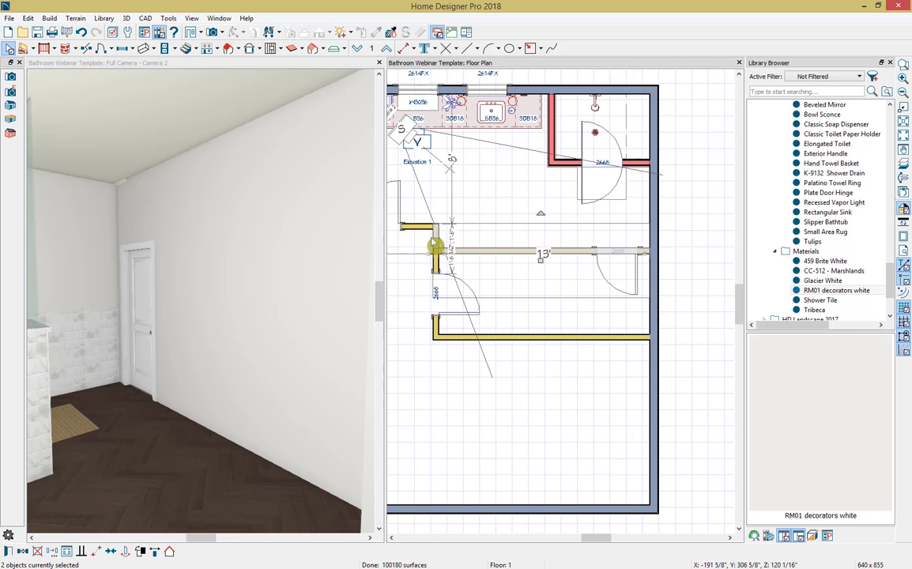
key(ctrl+e)
drag(509, 289, 756, 300)
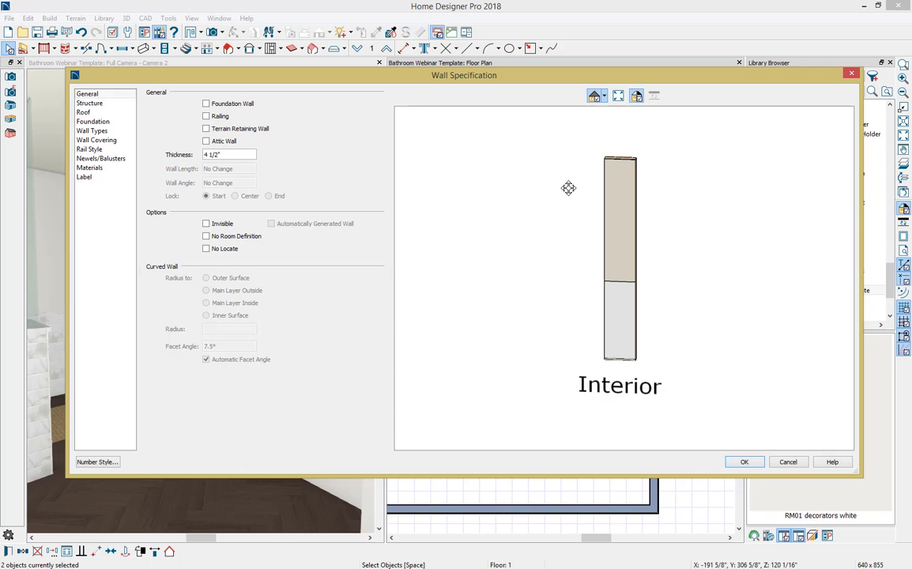
click(115, 142)
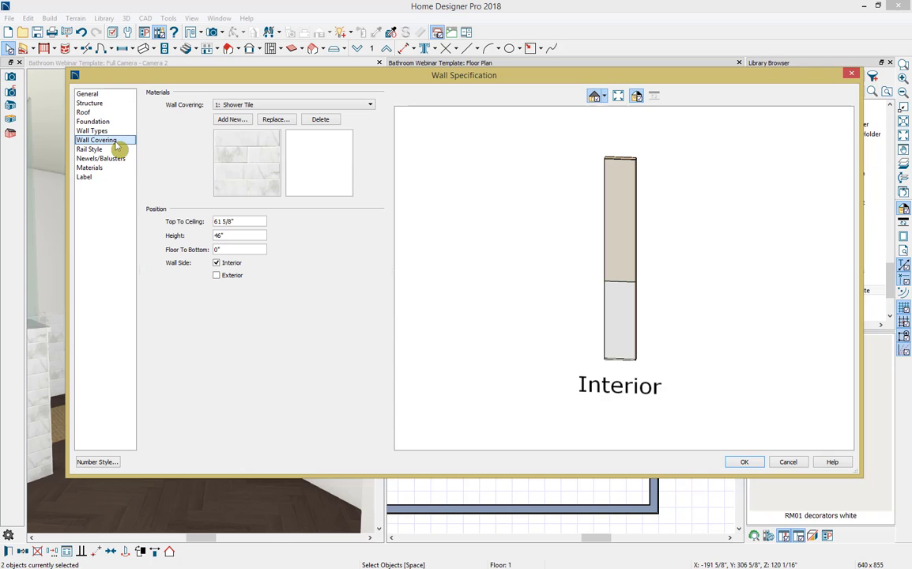
click(216, 263)
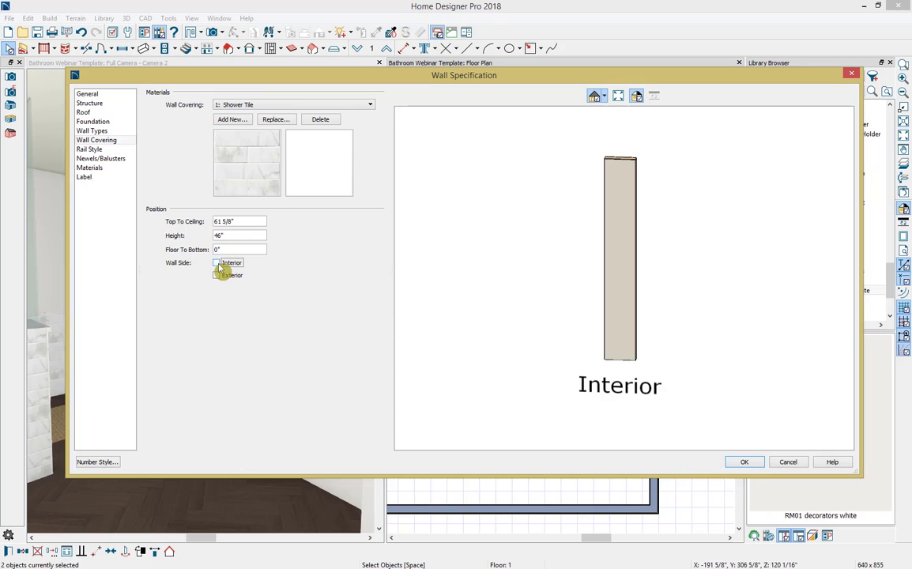
click(217, 275)
click(733, 466)
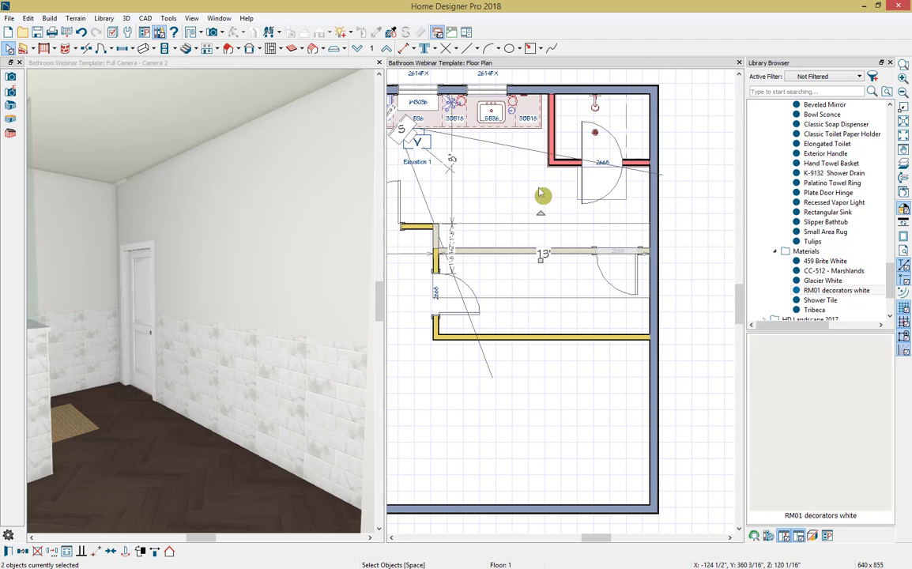
Step: Place the Slipper Bathtub from the Bathroom 2018 accessories against the tiled entry-door wall, facing the vanity
click(818, 222)
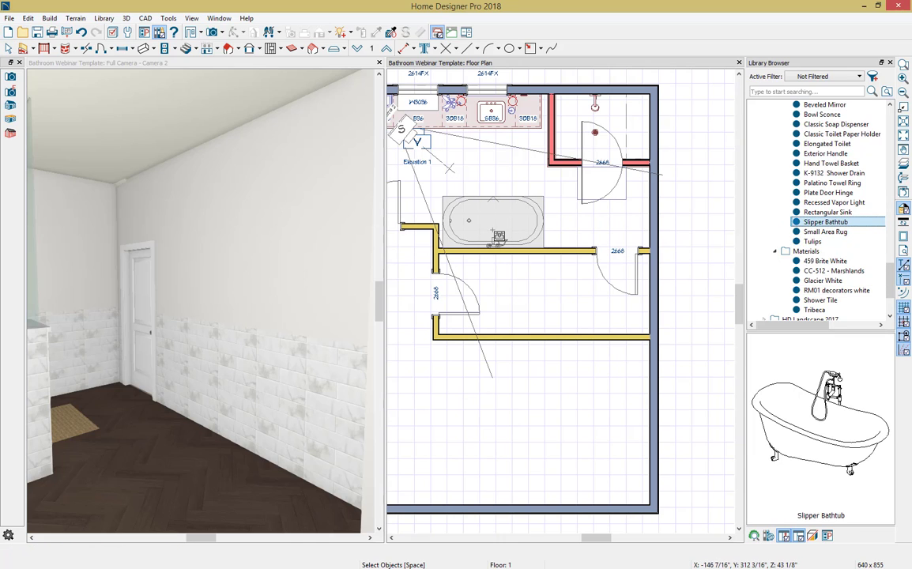
click(498, 236)
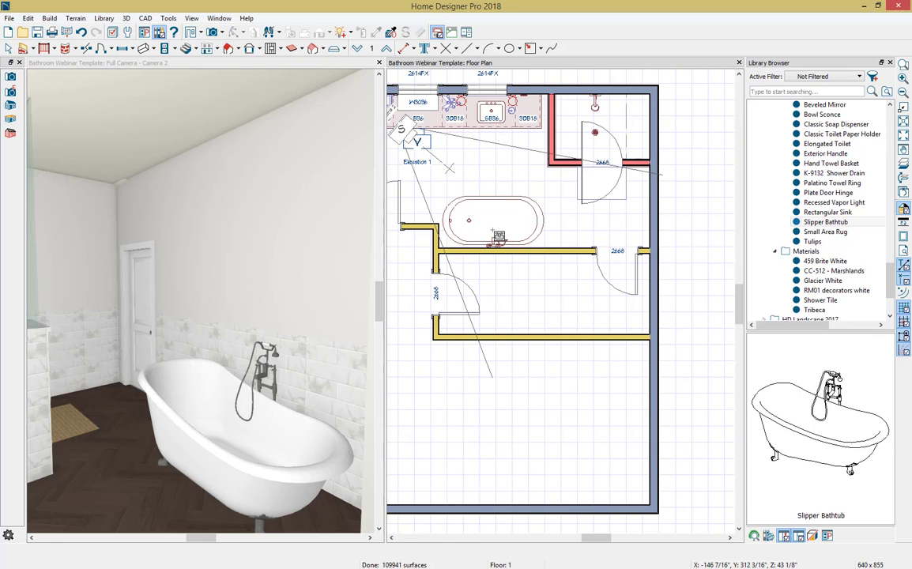
Step: Place the Basic Double Towel Bar from the Bathroom 2018 accessories on the exterior wall between the glass shower and the 2668 door
key(Escape)
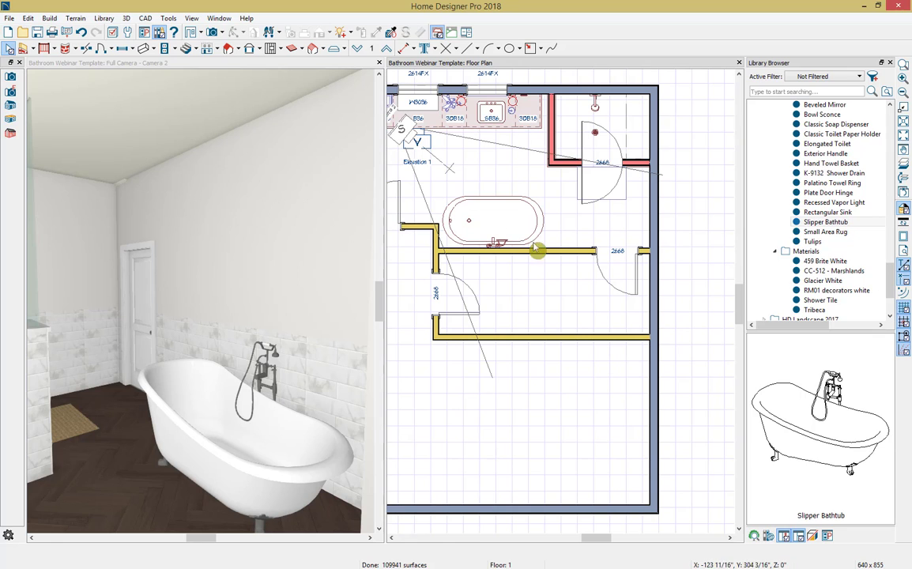
scroll(814, 213, up, 1)
click(837, 115)
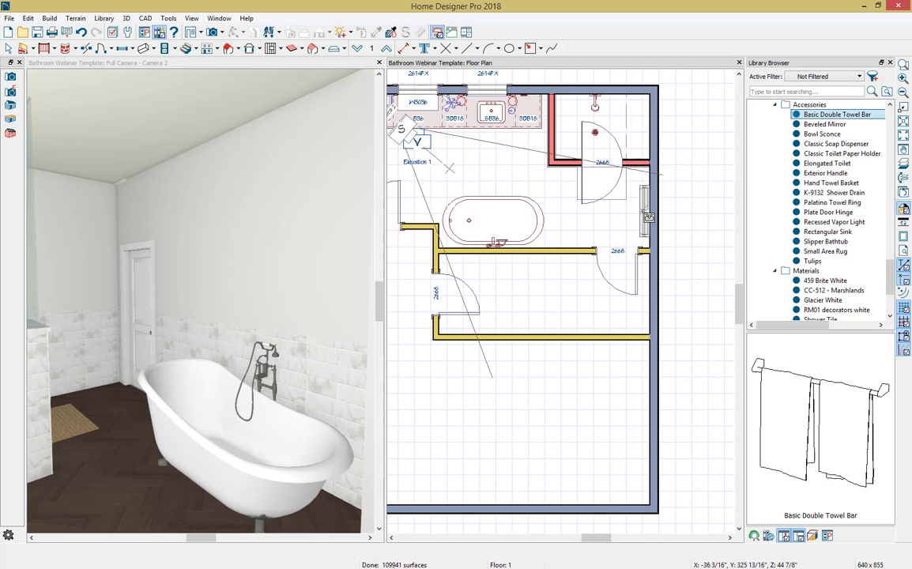
click(647, 204)
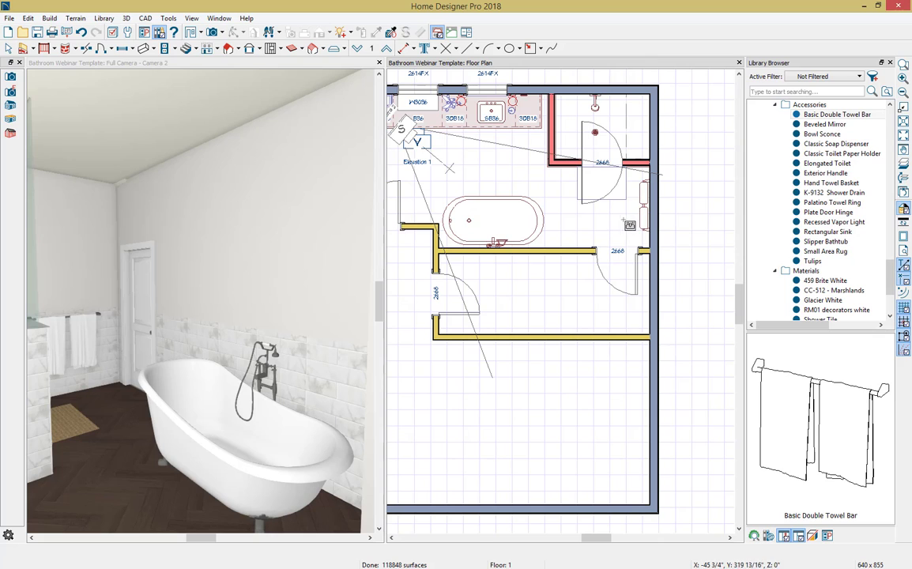
key(Escape)
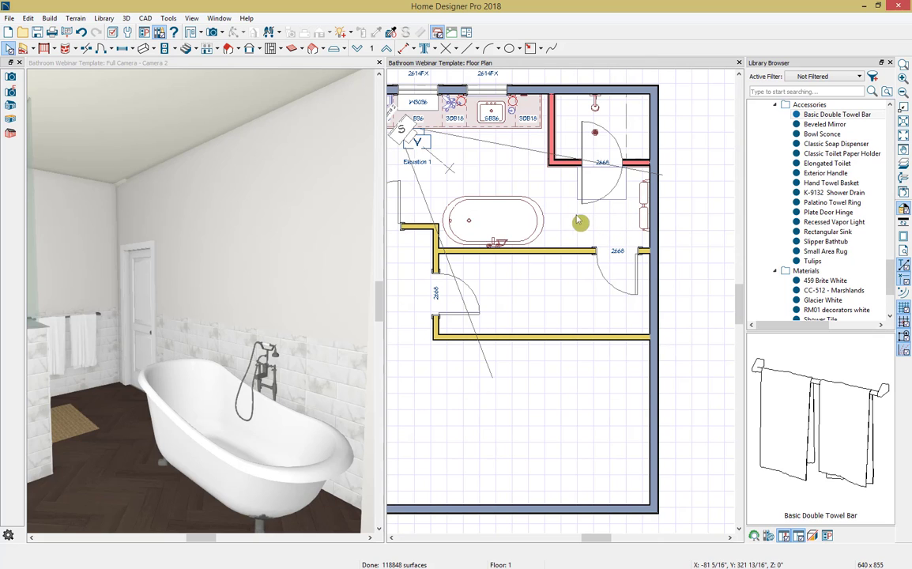
Step: Close the current camera view and create a full camera beside the pocket door, looking across the room toward the shower and bathtub
click(379, 62)
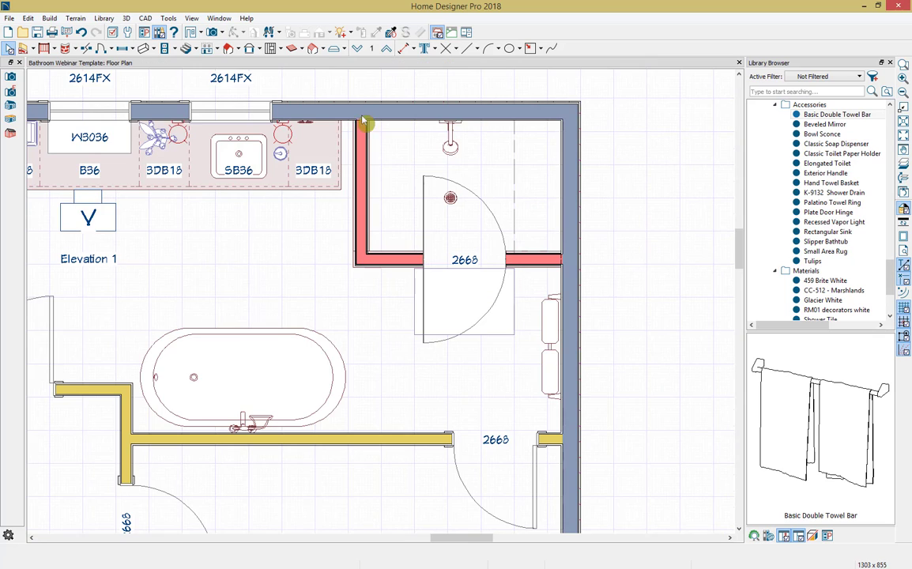
scroll(216, 253, down, 1)
middle_drag(218, 253, 385, 258)
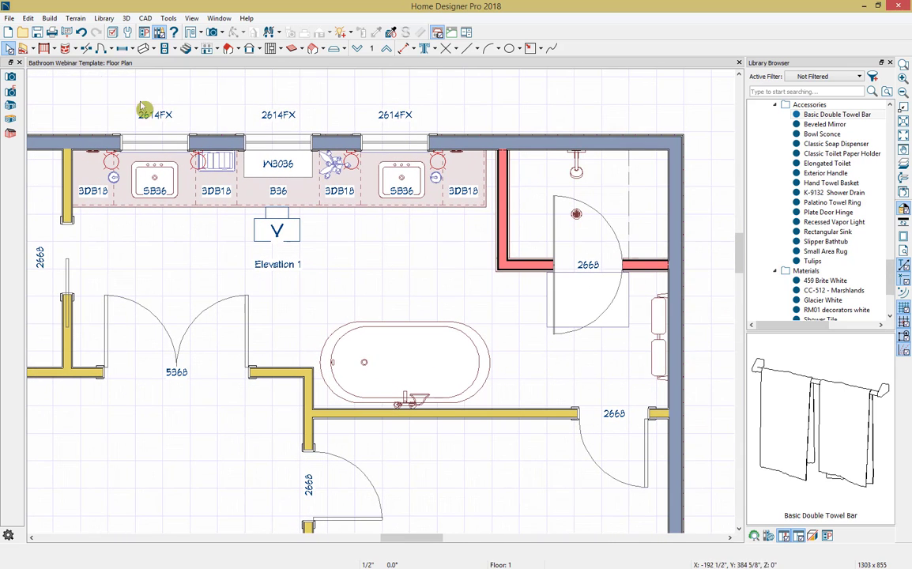
click(198, 37)
drag(83, 267, 255, 278)
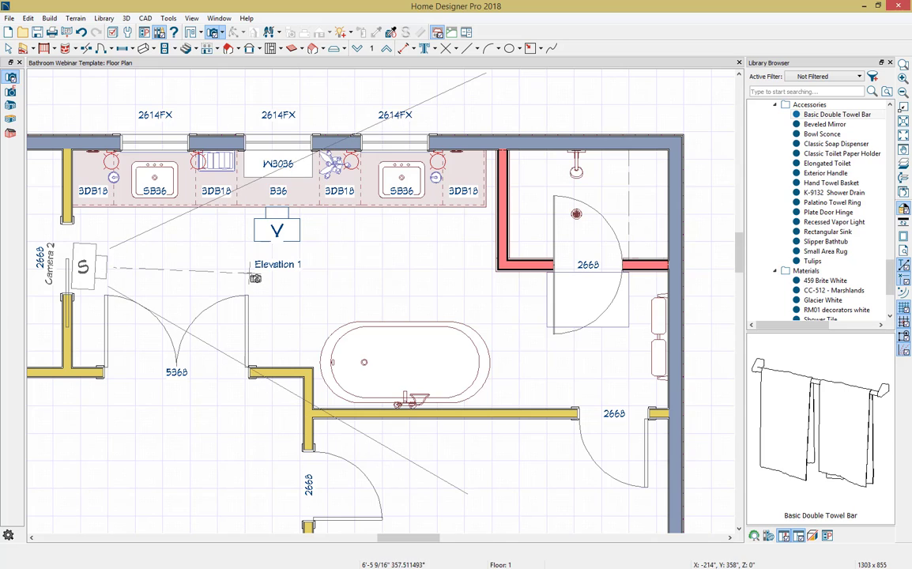
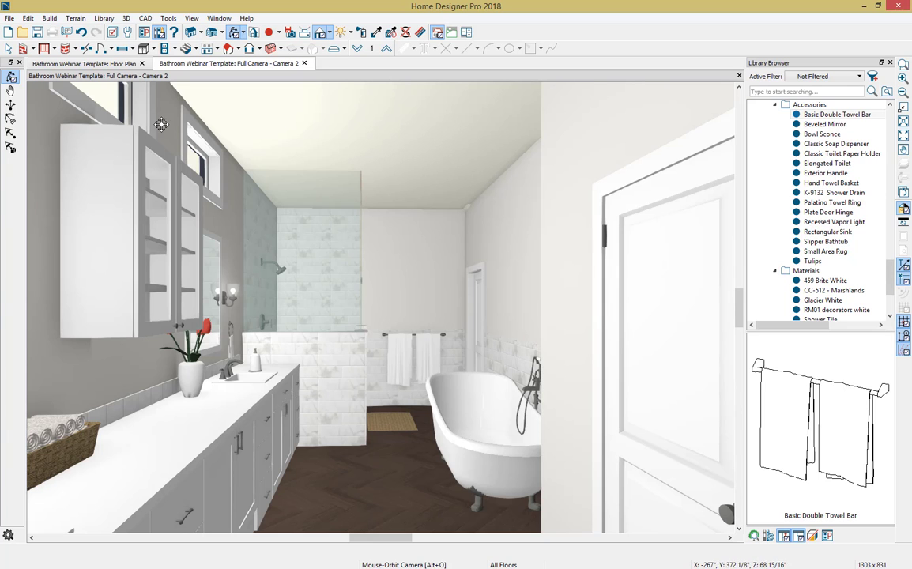
Step: Return to the floor plan and place the Elongated Toilet from the Bathroom 2018 accessories against the back exterior wall of the pocket-door room
click(87, 64)
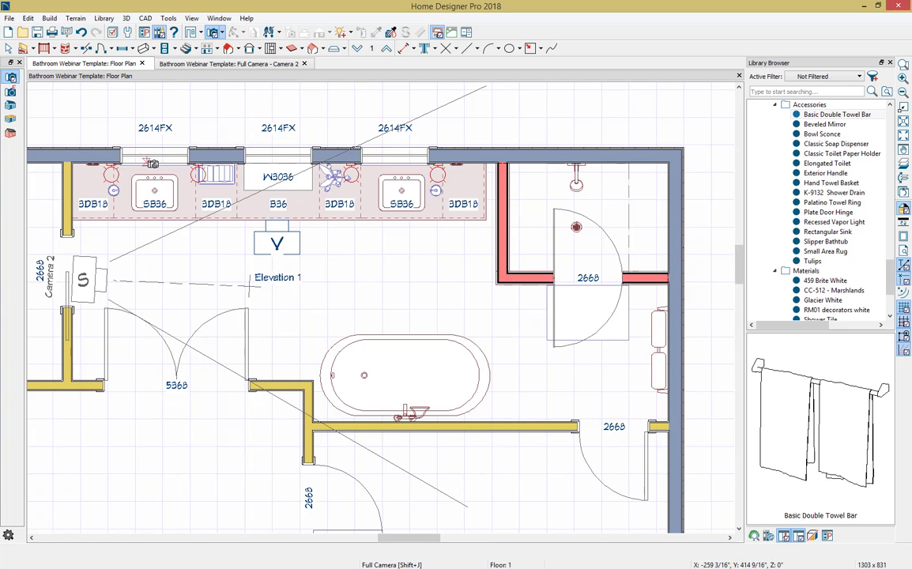
scroll(233, 261, down, 2)
click(210, 32)
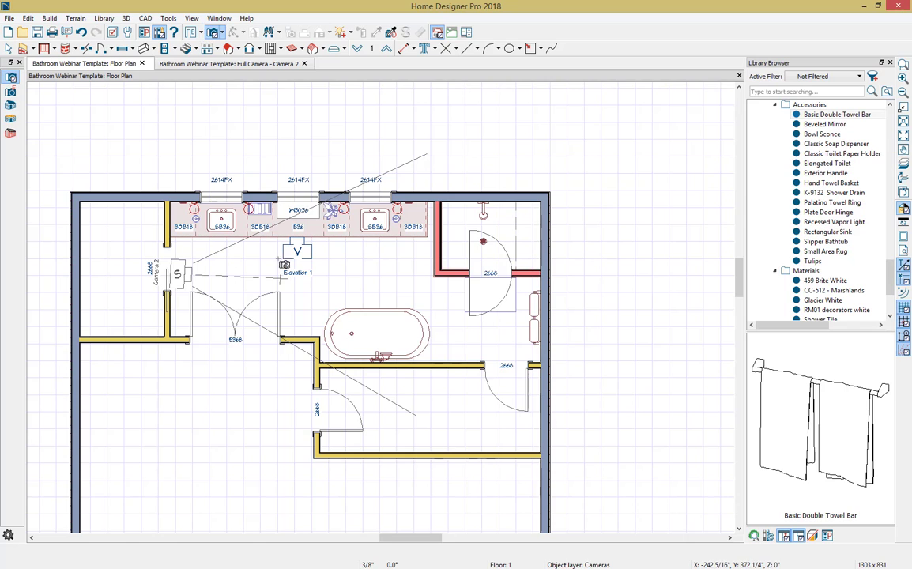
key(Escape)
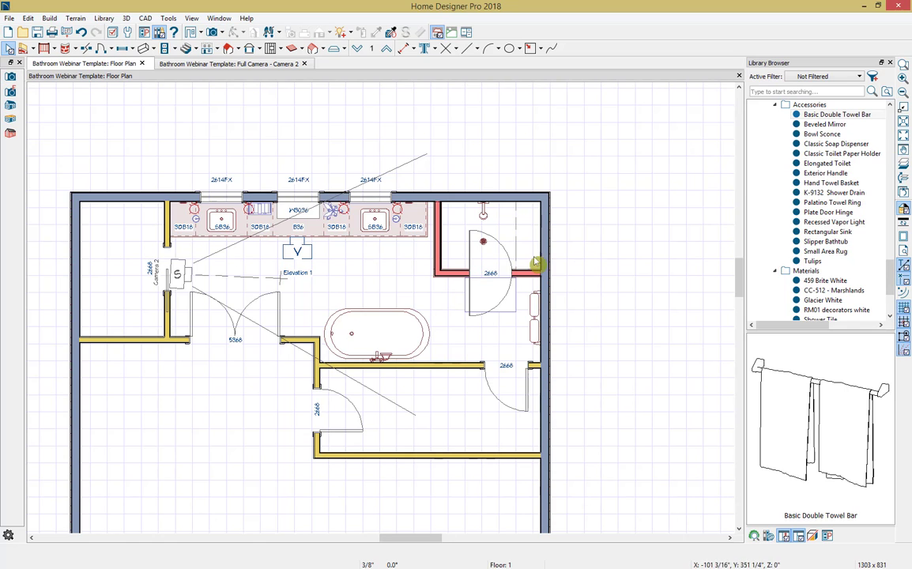
scroll(798, 237, up, 1)
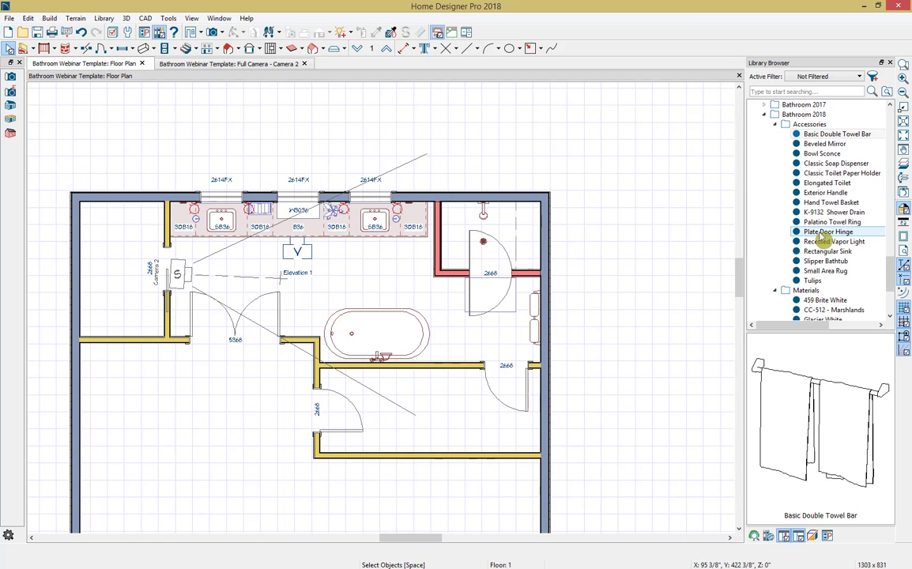
click(826, 182)
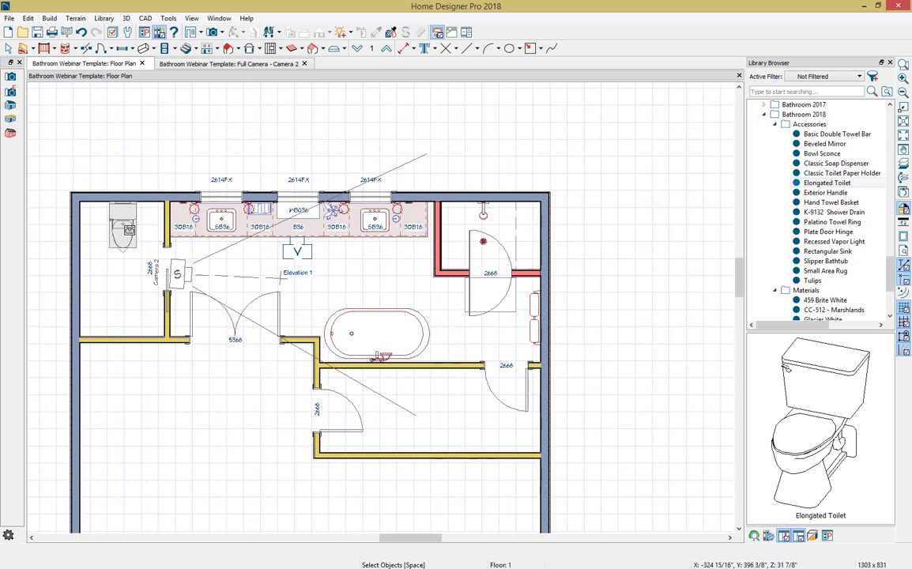
click(115, 221)
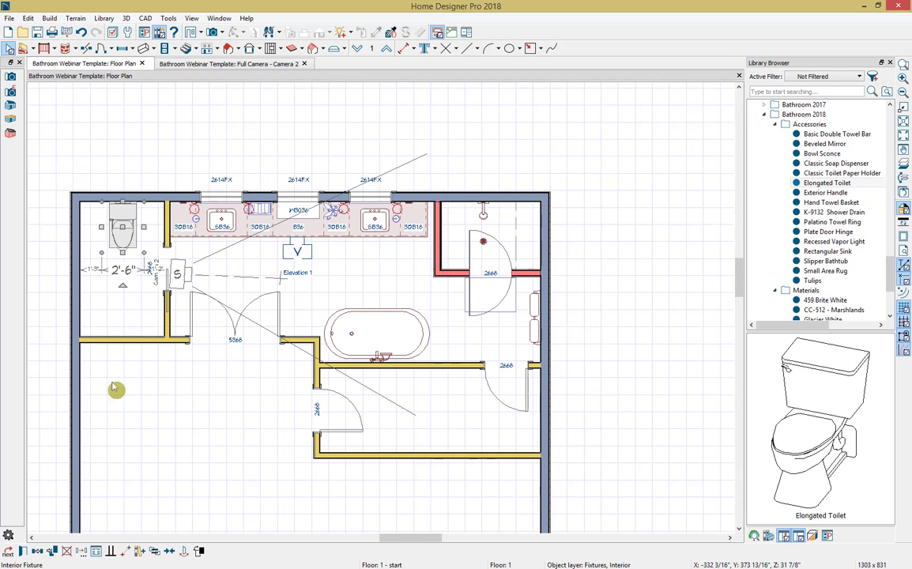
Step: Center the toilet along the exterior wall behind it, between the side walls of its room
click(169, 551)
click(117, 197)
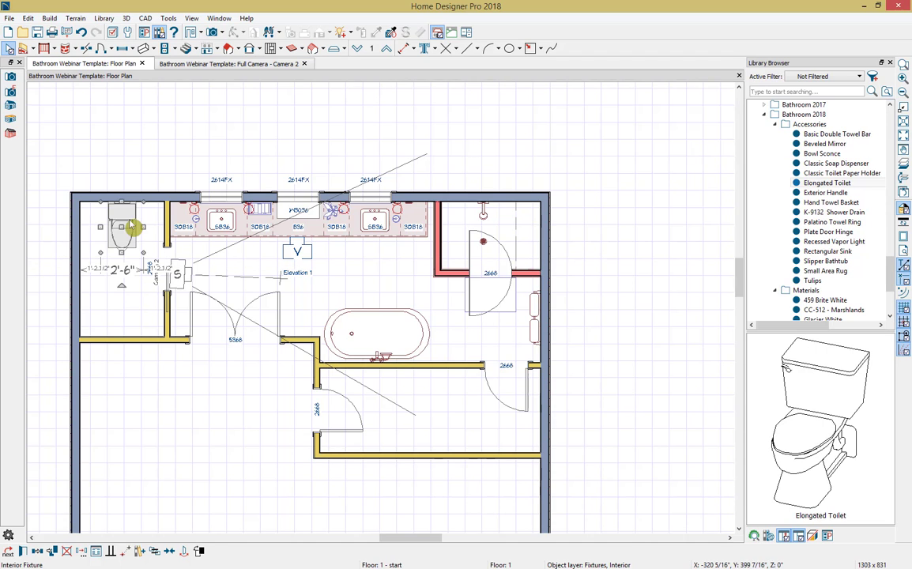
key(Escape)
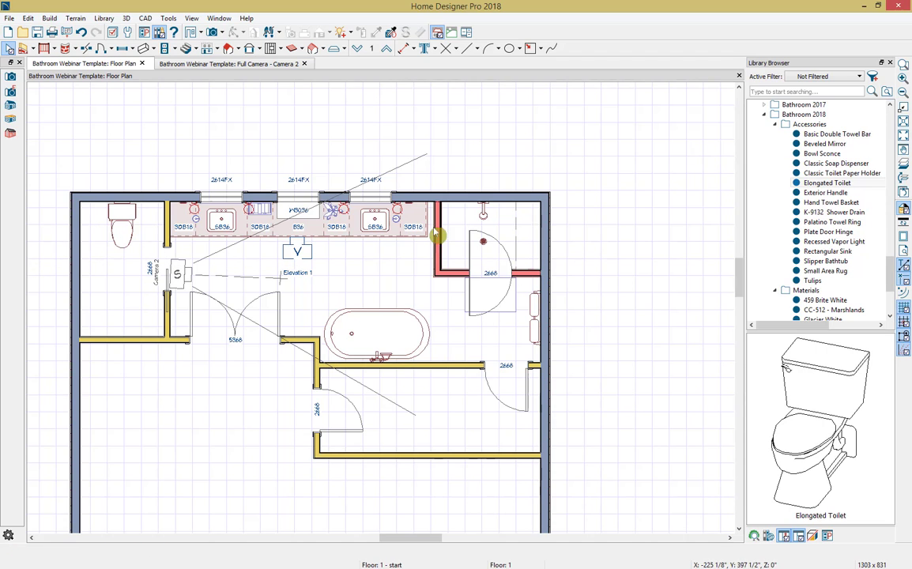
Step: Place the Classic Toilet Paper Holder on the side exterior wall beside the toilet and add a window in that same wall facing the pocket door
click(842, 173)
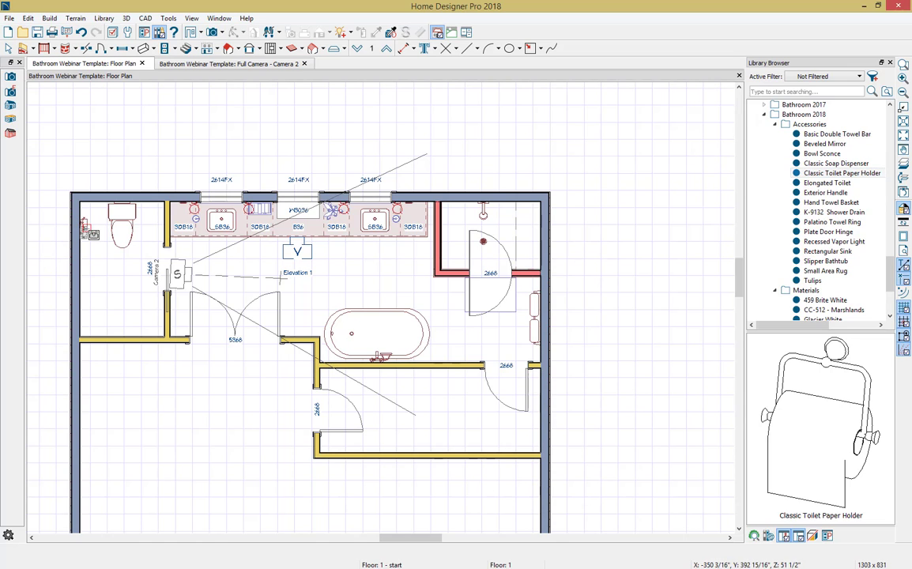
click(84, 225)
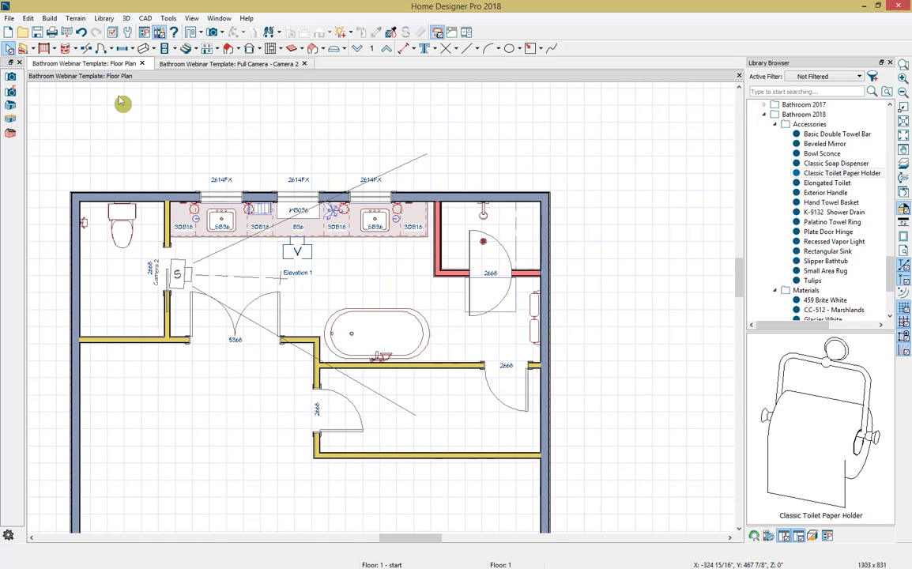
click(123, 50)
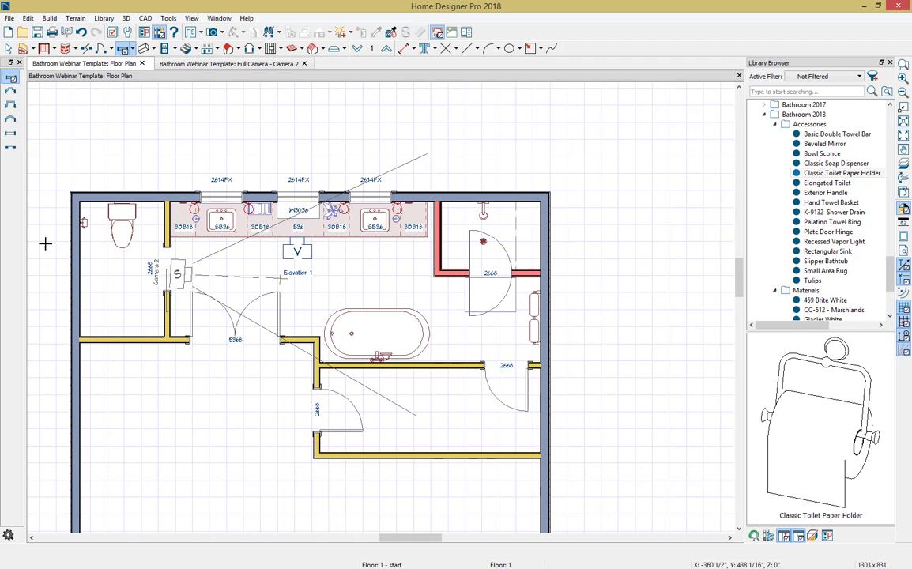
click(77, 273)
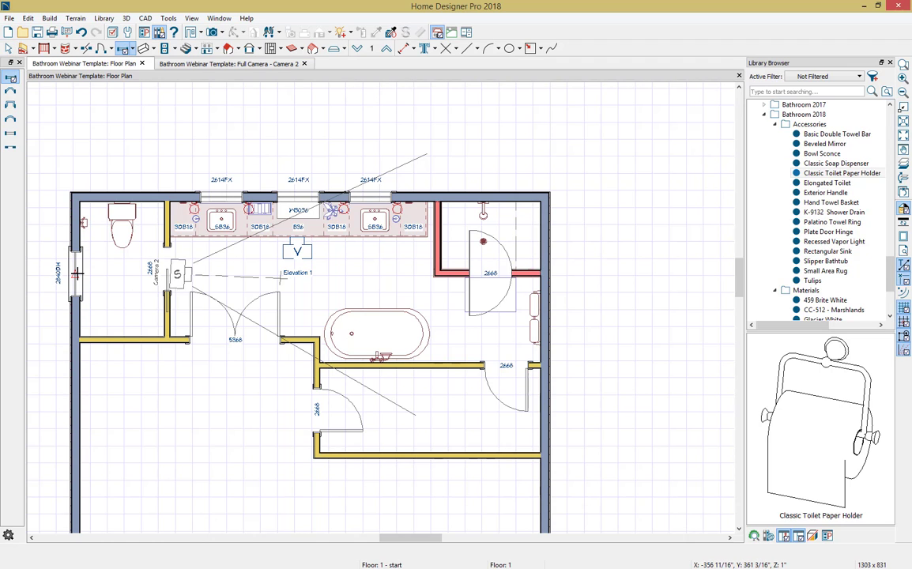
key(space)
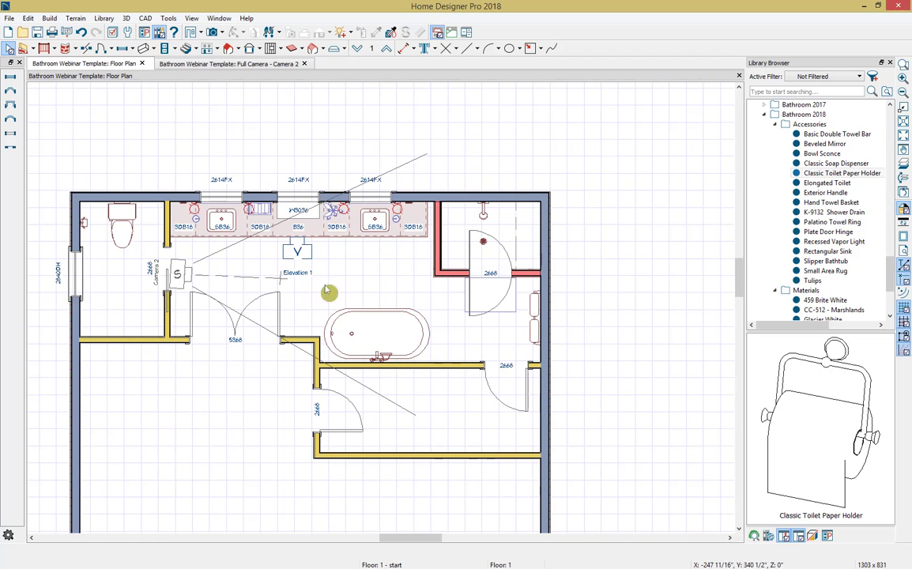
Step: Close the Camera 2 view and the Library Browser
click(304, 63)
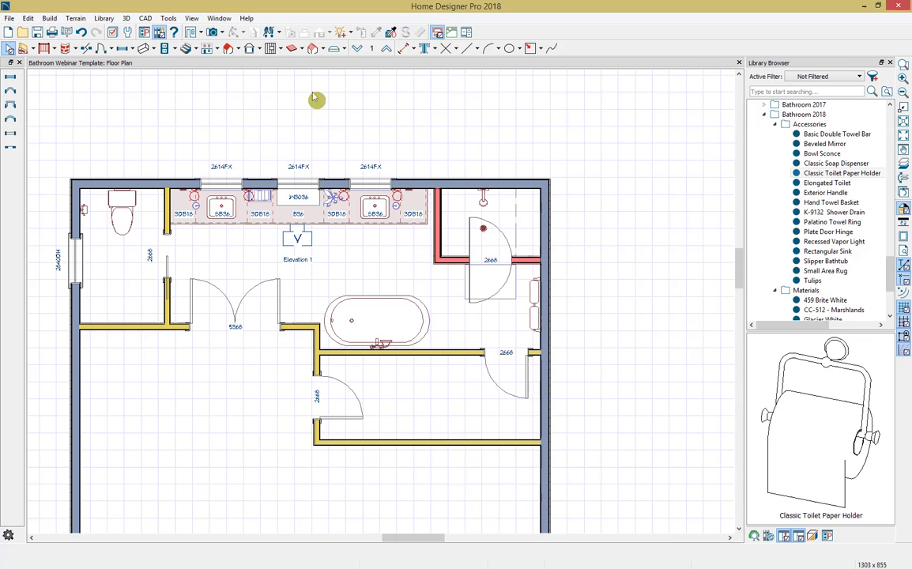
click(891, 63)
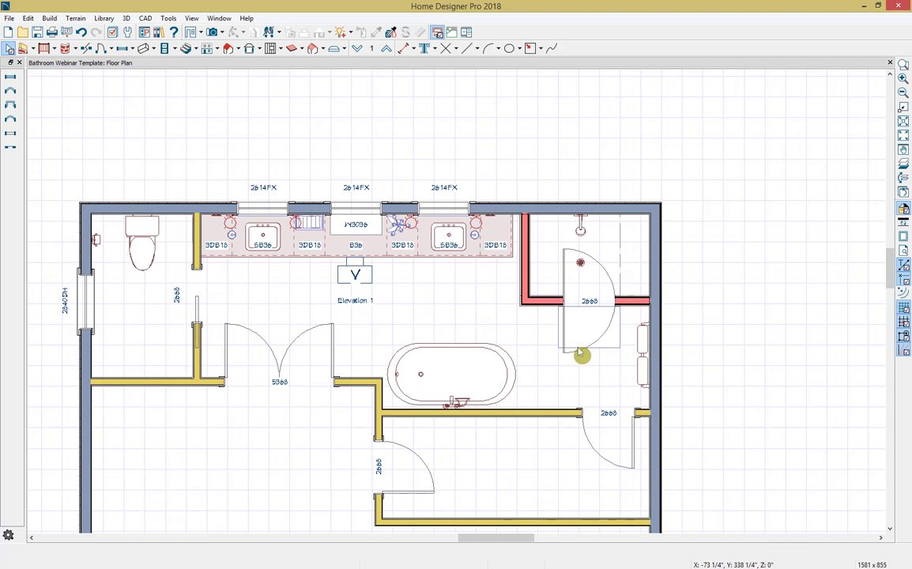
Step: Draw a horizontal CAD line about 13'-2" long in front of the vanity, from near the pocket door toward the shower wall
middle_drag(614, 346, 720, 288)
scroll(720, 289, up, 1)
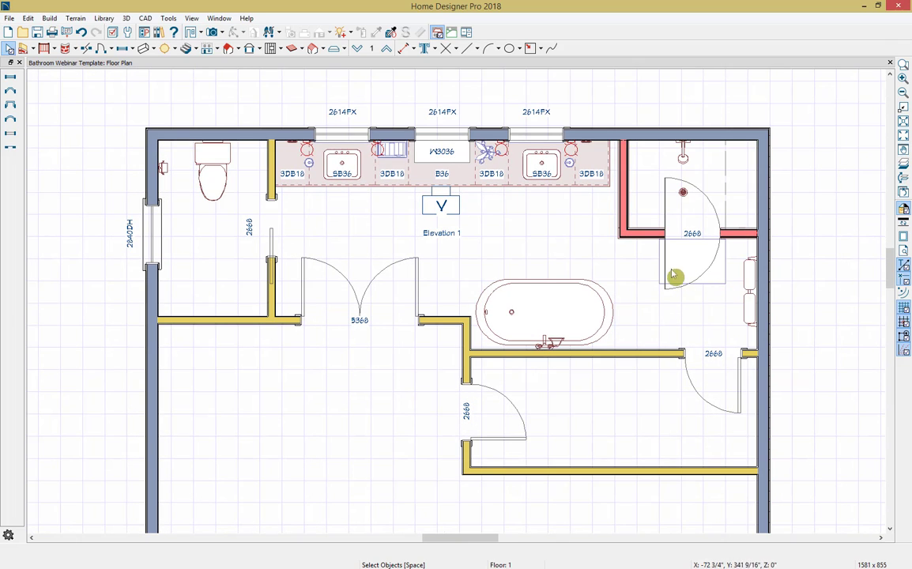
click(476, 49)
click(486, 64)
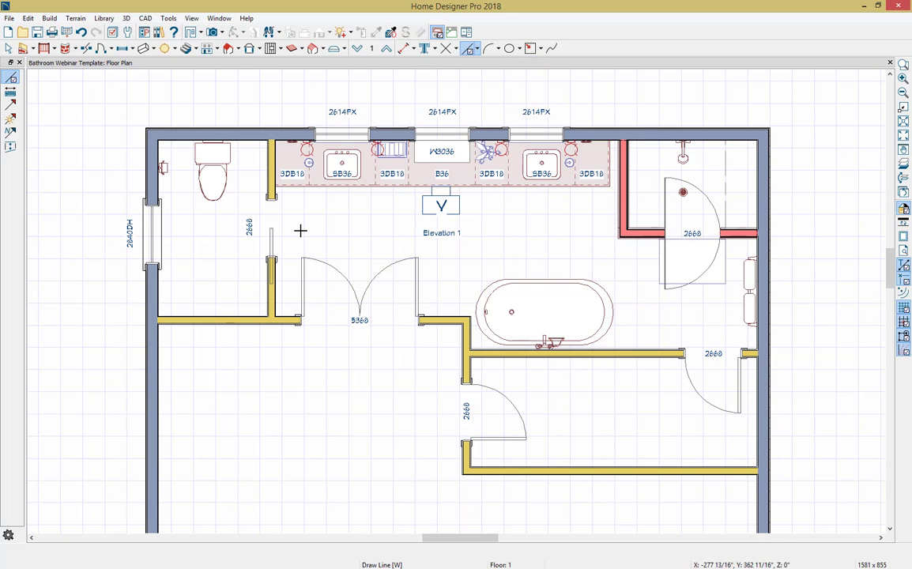
mouse_move(301, 232)
mouse_down()
mouse_move(551, 241)
mouse_move(592, 233)
mouse_up()
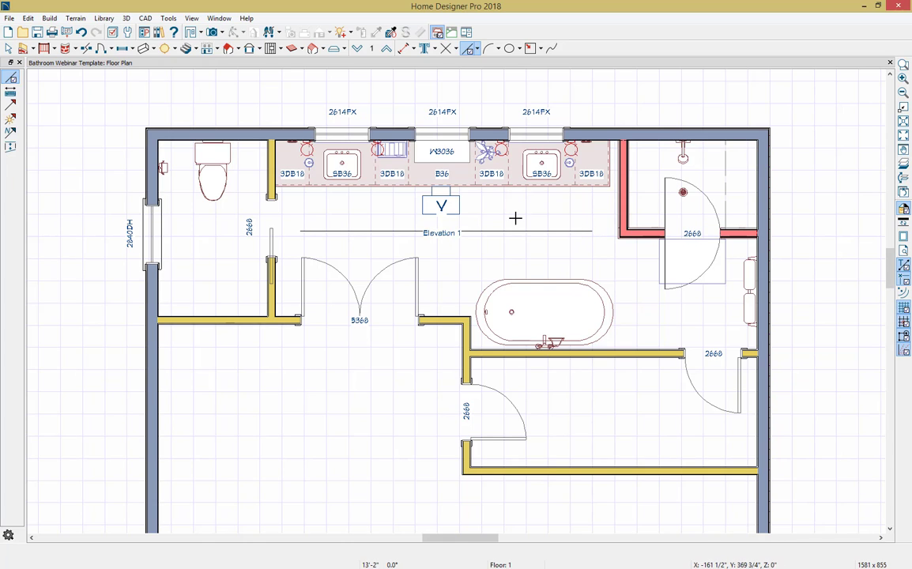
key(space)
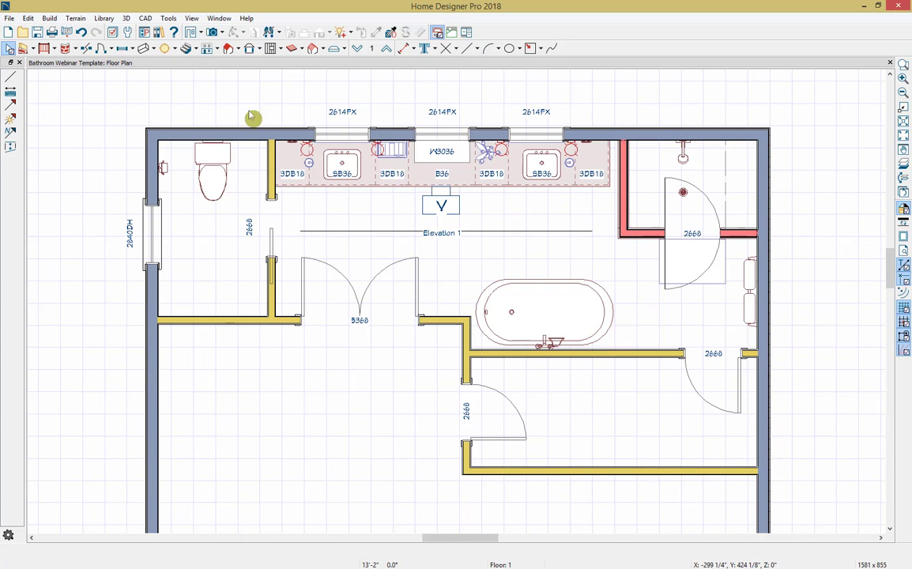
Step: Place three ceiling lights along the CAD line in front of the vanity, one near each sink and one at the middle
click(174, 48)
click(183, 88)
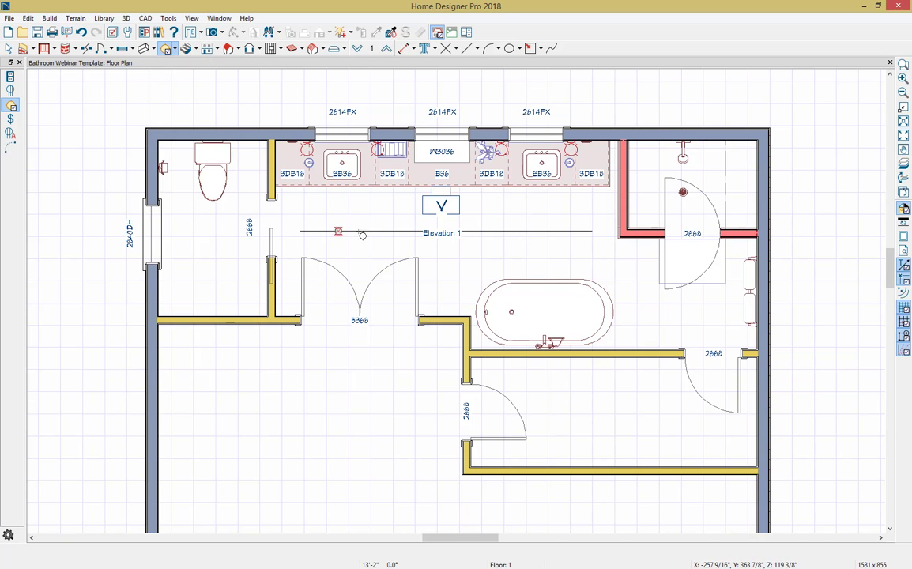
click(513, 240)
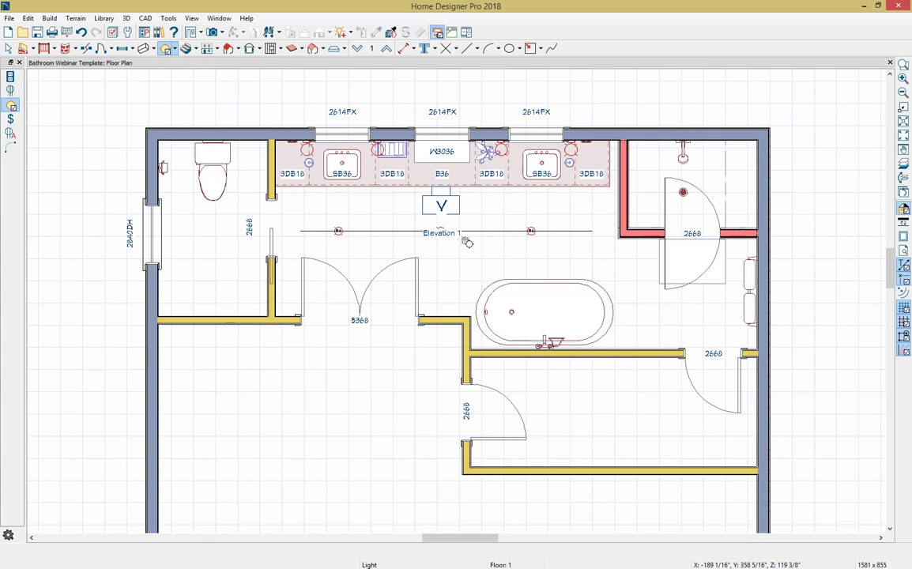
scroll(467, 243, up, 2)
key(space)
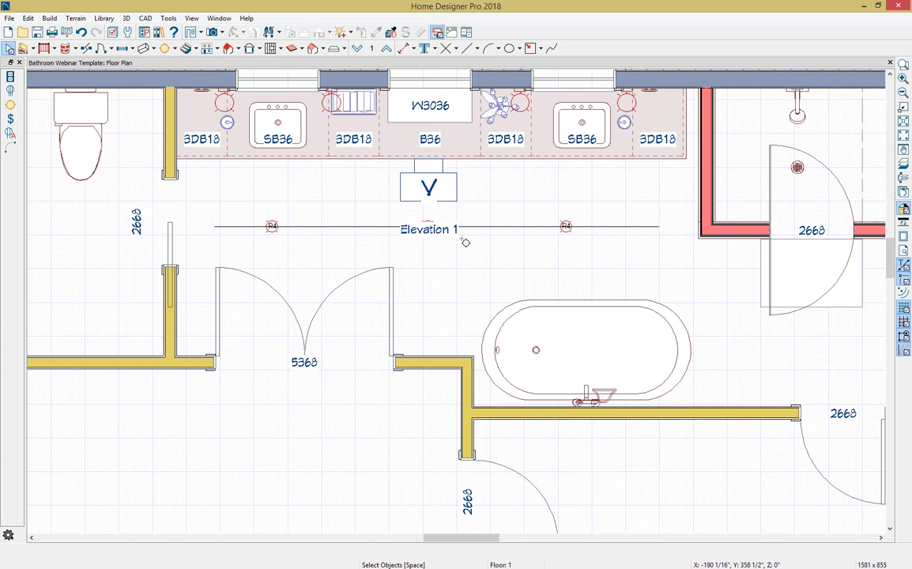
Step: Copy the CAD line with its three lights about 2'-5" away from the vanity, toward the double door and bathtub
click(271, 231)
shift+click(318, 228)
key(Escape)
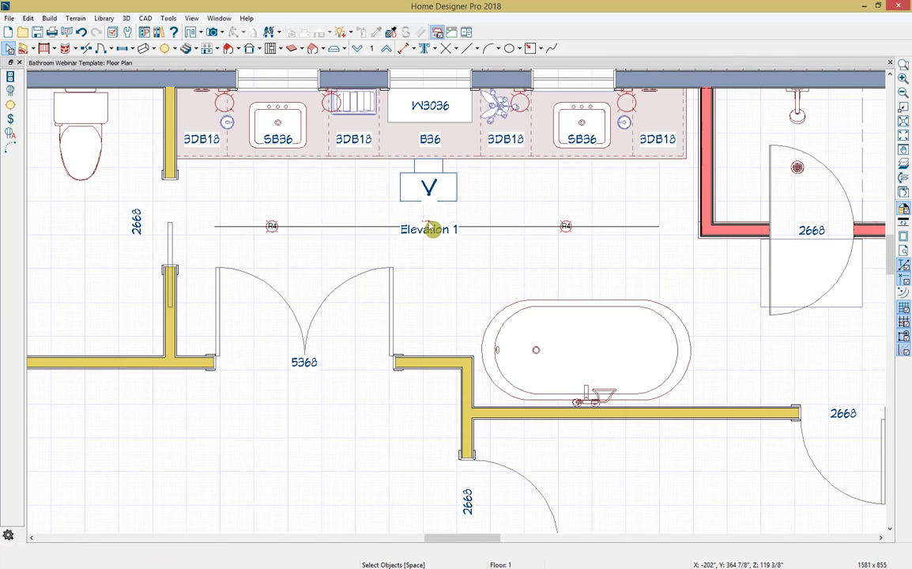
shift+click(429, 225)
shift+click(564, 225)
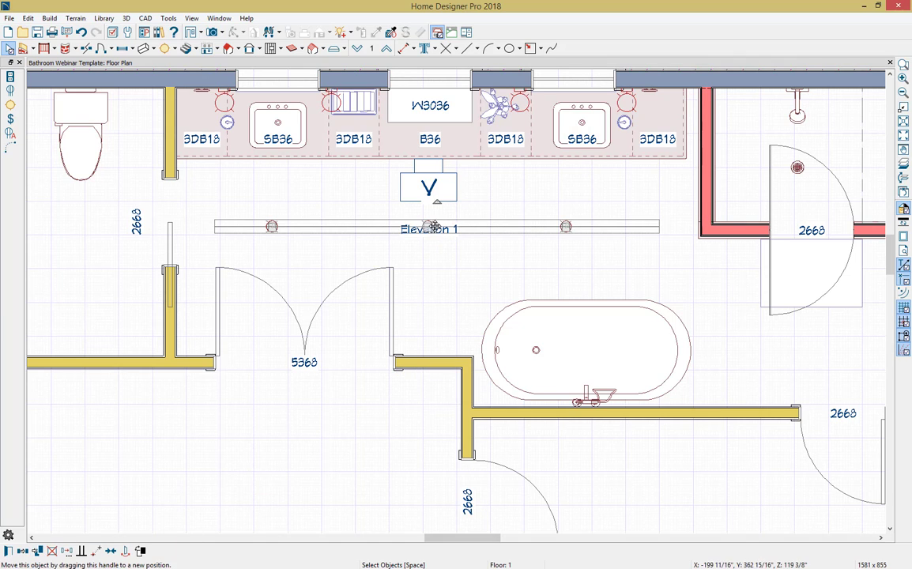
drag(434, 227, 440, 308)
key(Escape)
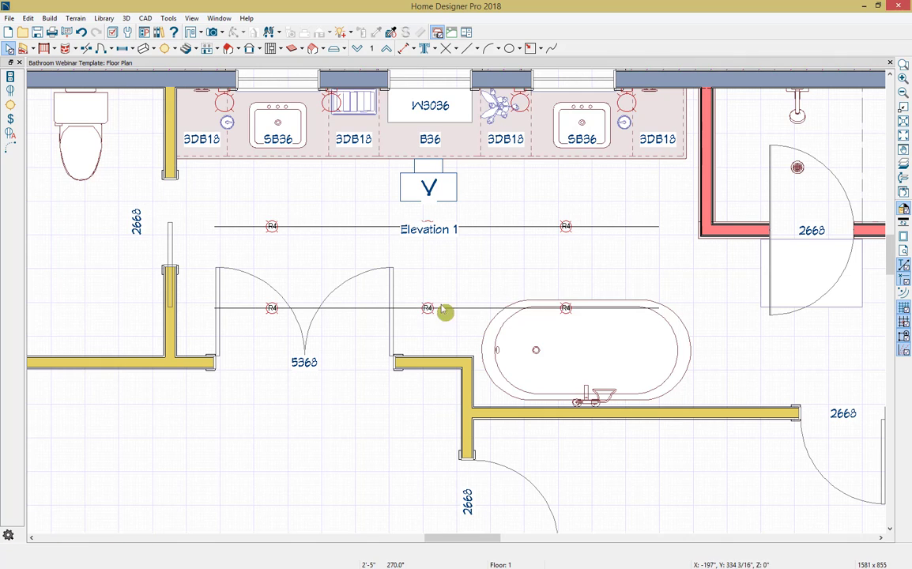
Step: Delete both CAD layout lines, keeping the two rows of lights
click(476, 312)
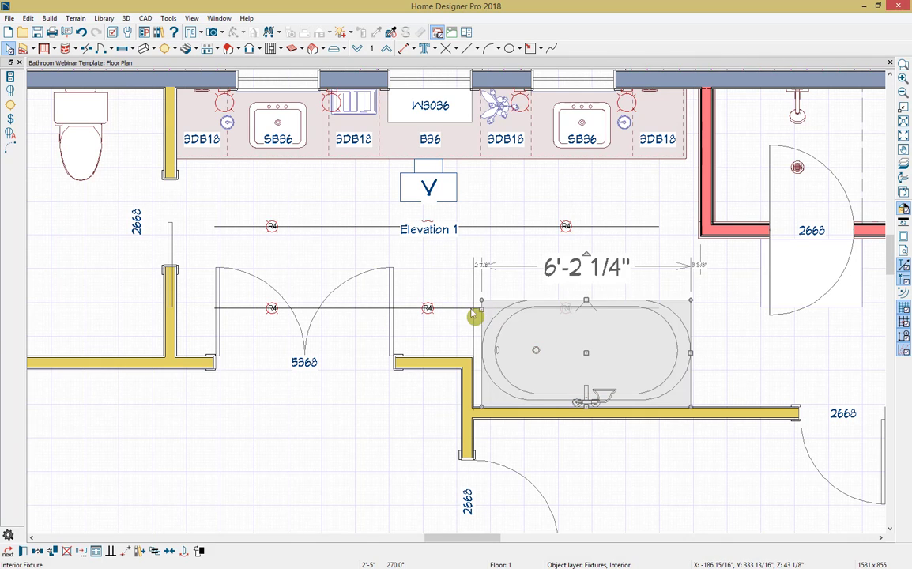
click(471, 316)
key(Escape)
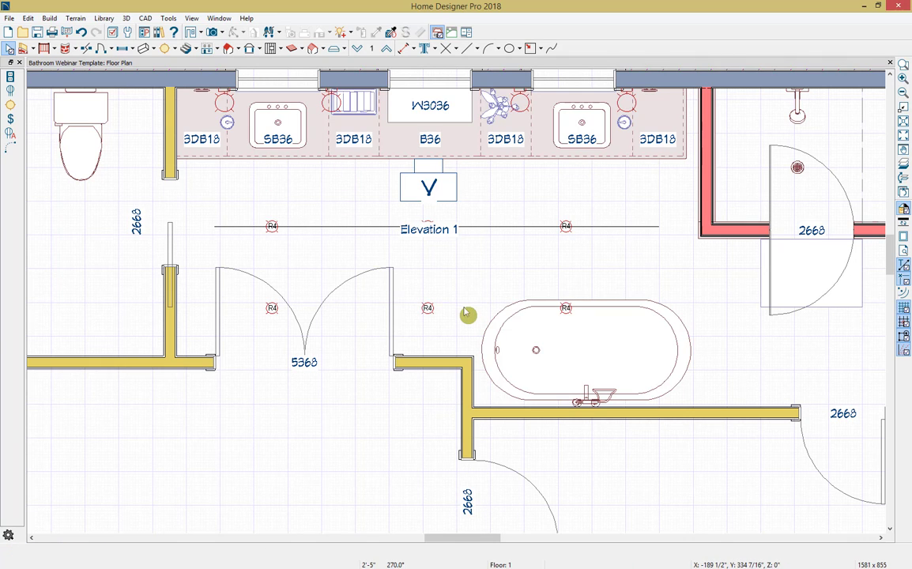
click(492, 230)
key(Delete)
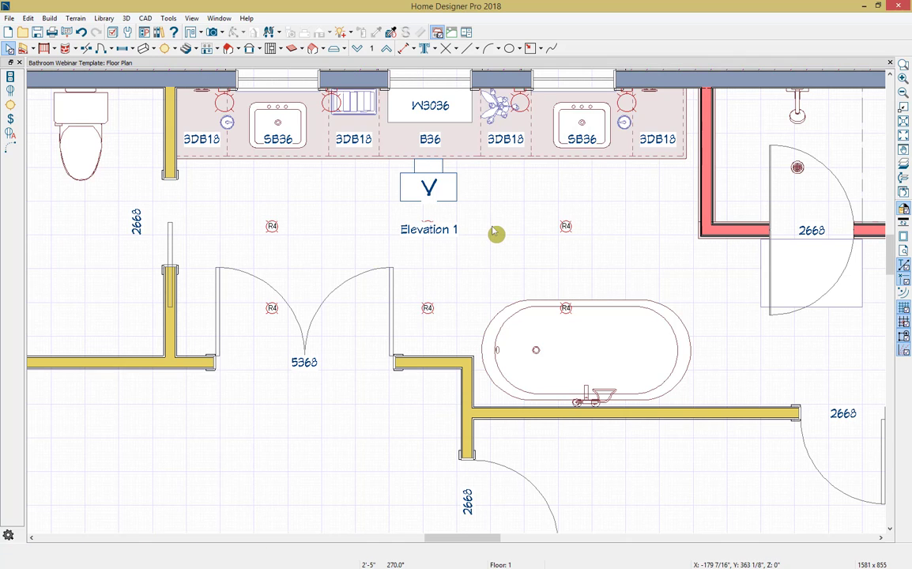
Step: Place a ceiling light in the middle of the toilet room
click(166, 49)
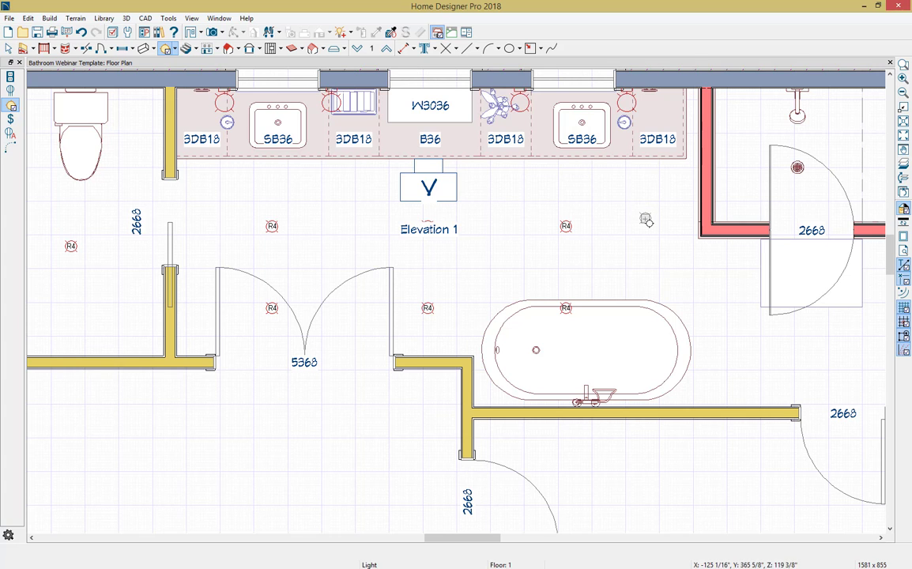
key(space)
scroll(648, 227, down, 1)
middle_drag(646, 225, 605, 270)
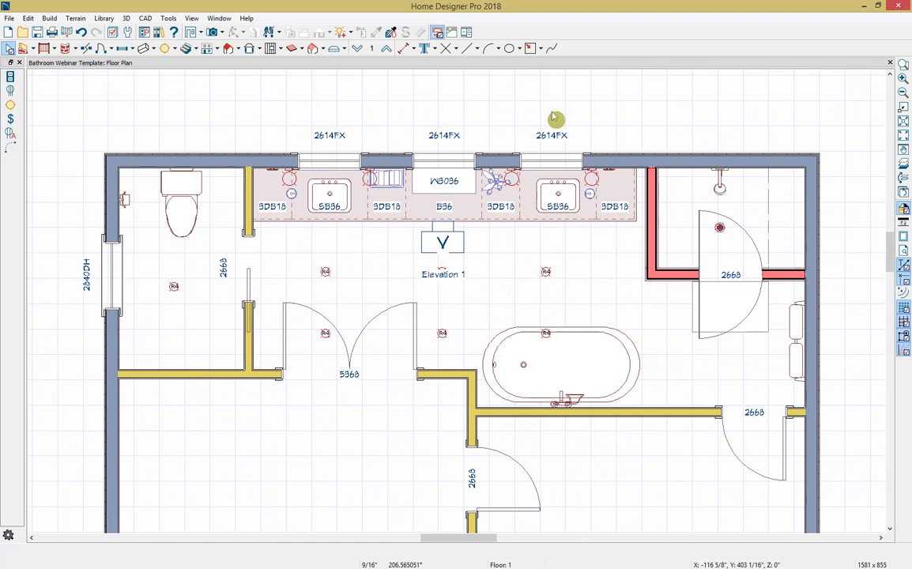
Step: Reopen the Library Browser and place the Recessed Vapor Light from the Bathroom 2018 accessories in the glass shower, by the drain
click(159, 32)
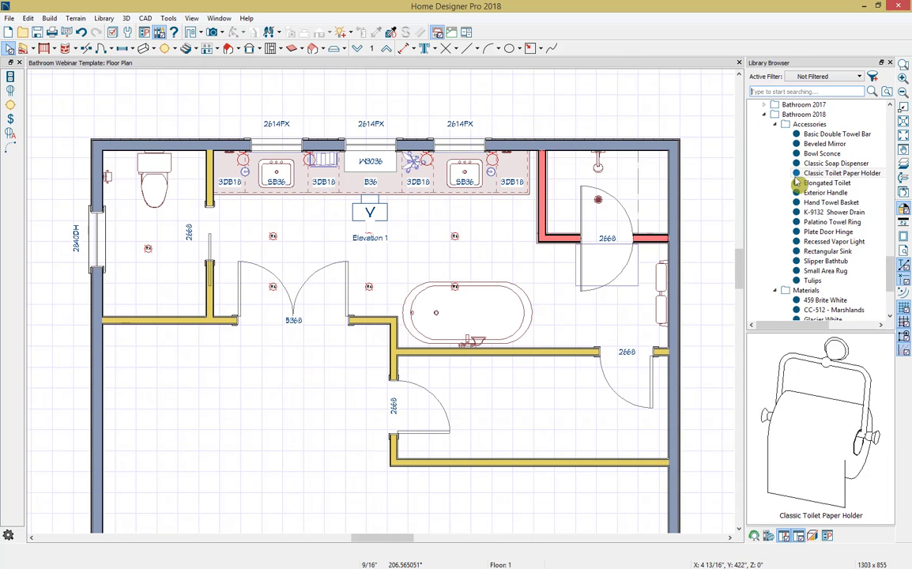
click(822, 242)
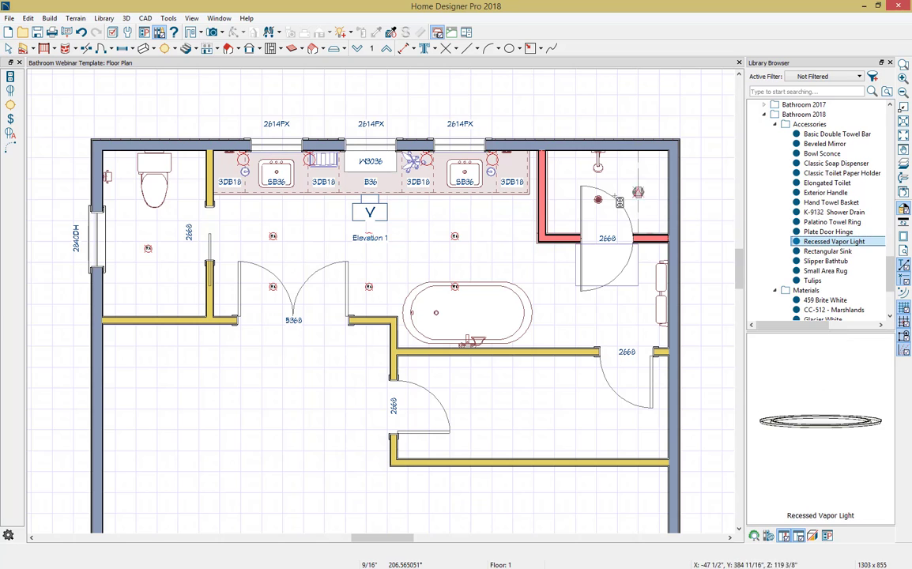
click(600, 198)
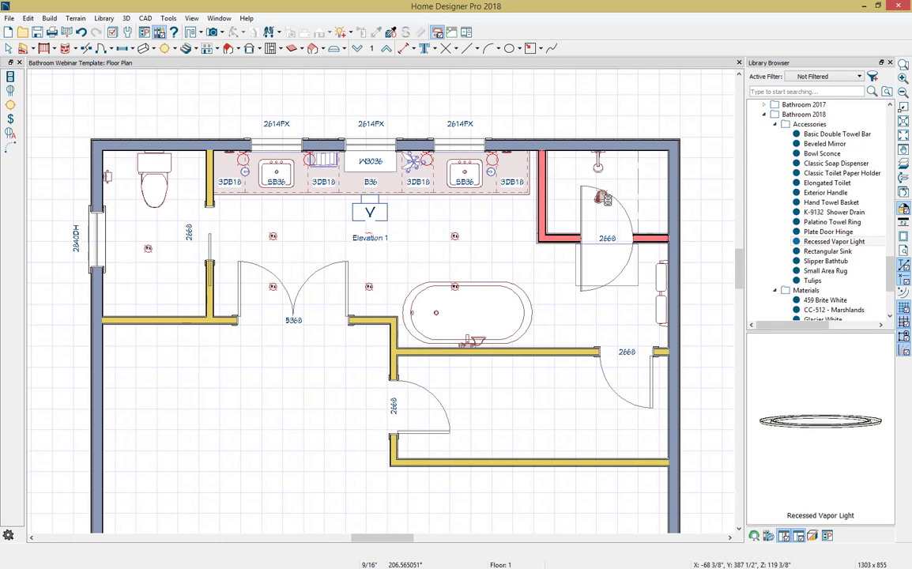
key(Escape)
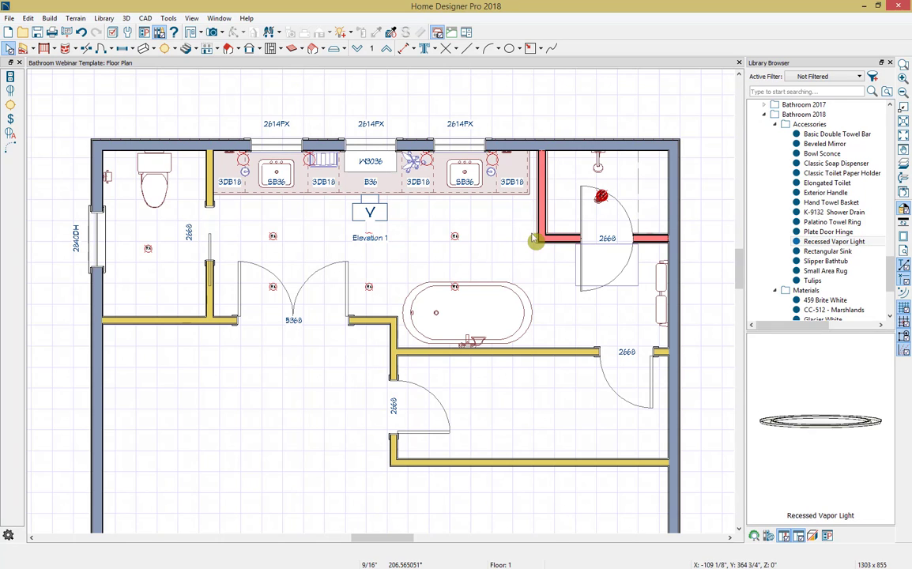
Step: Place a ceiling light between the shower door and the 2668 door beyond the bathtub
click(10, 105)
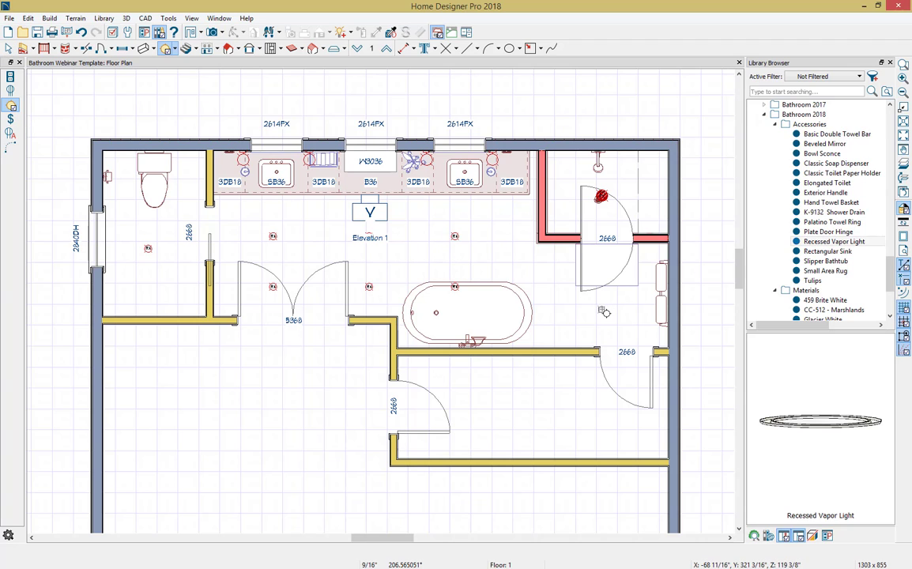
key(Escape)
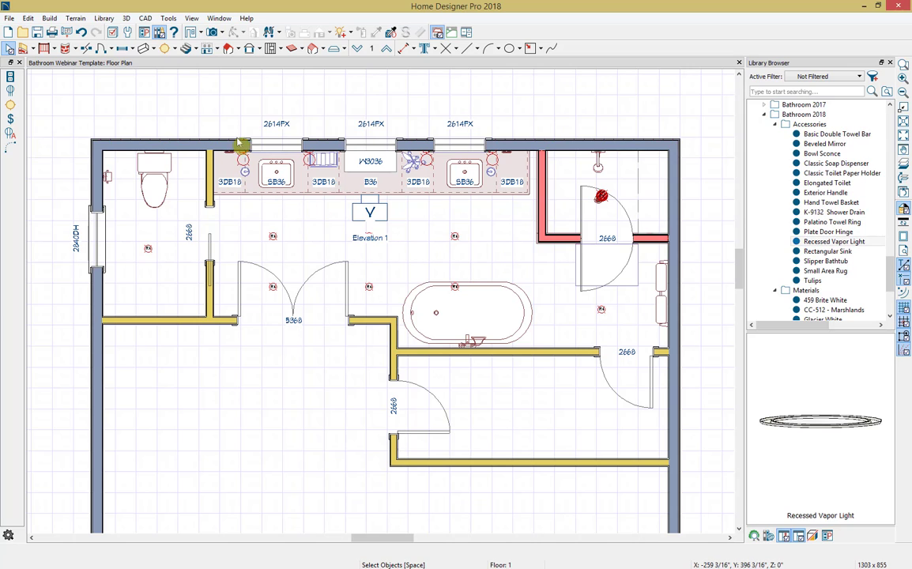
Step: Place 110V outlets on the toilet room's wall opposite the toilet and on the wall behind each end of the vanity
click(174, 50)
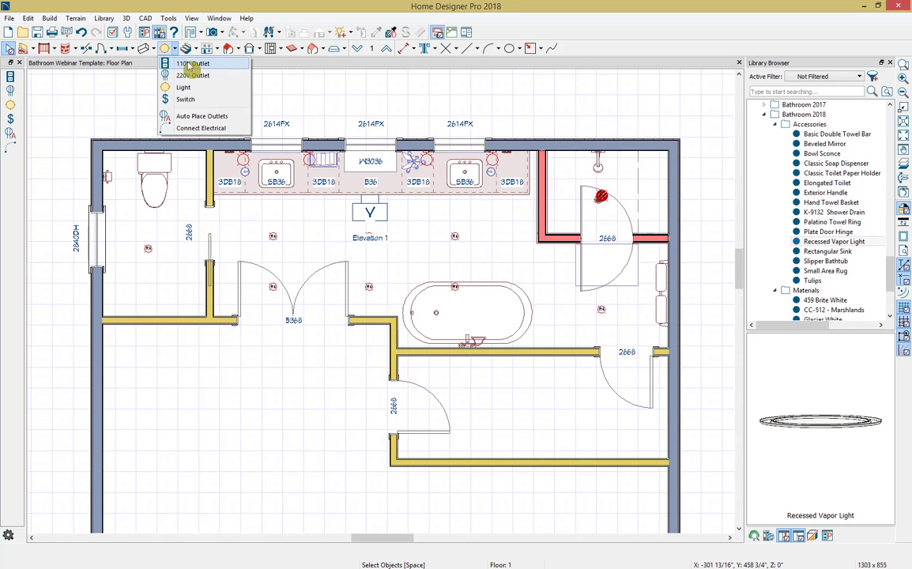
click(190, 68)
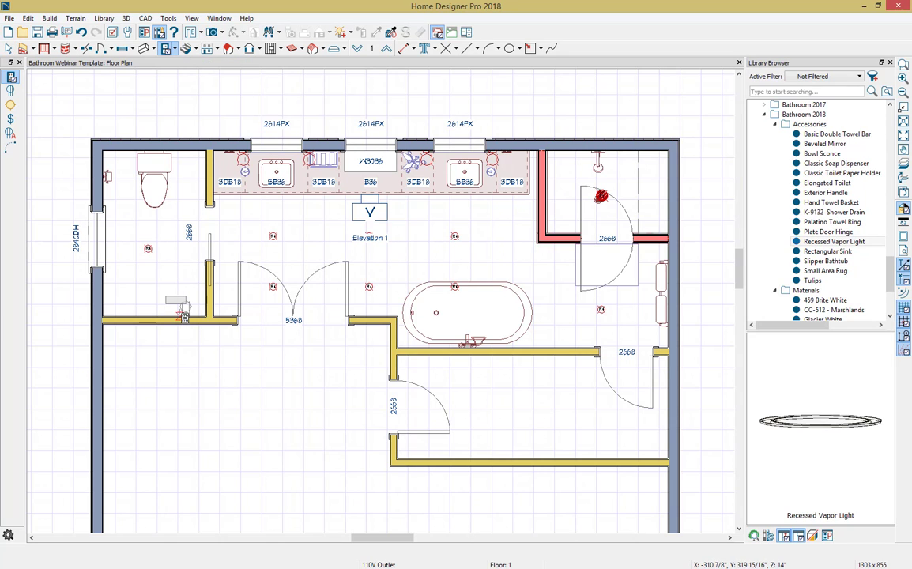
click(184, 311)
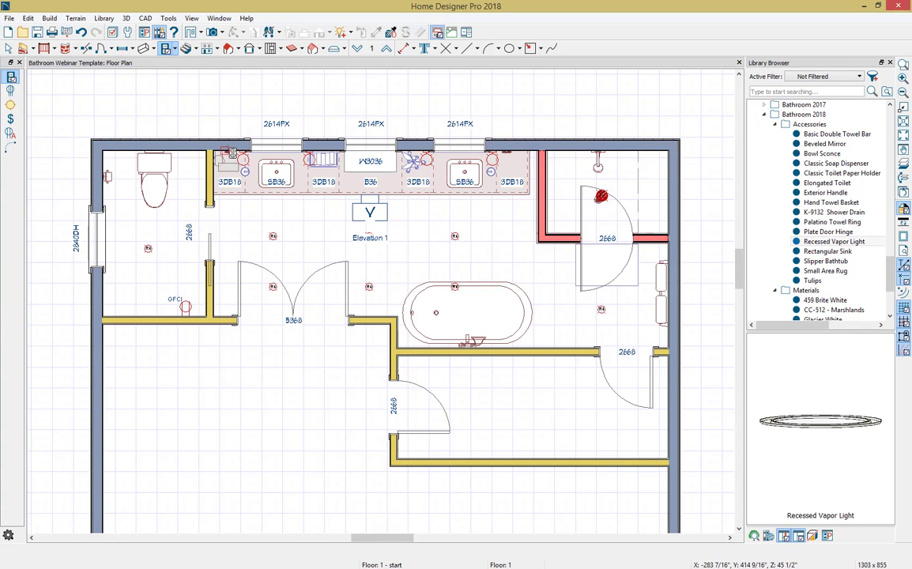
click(228, 152)
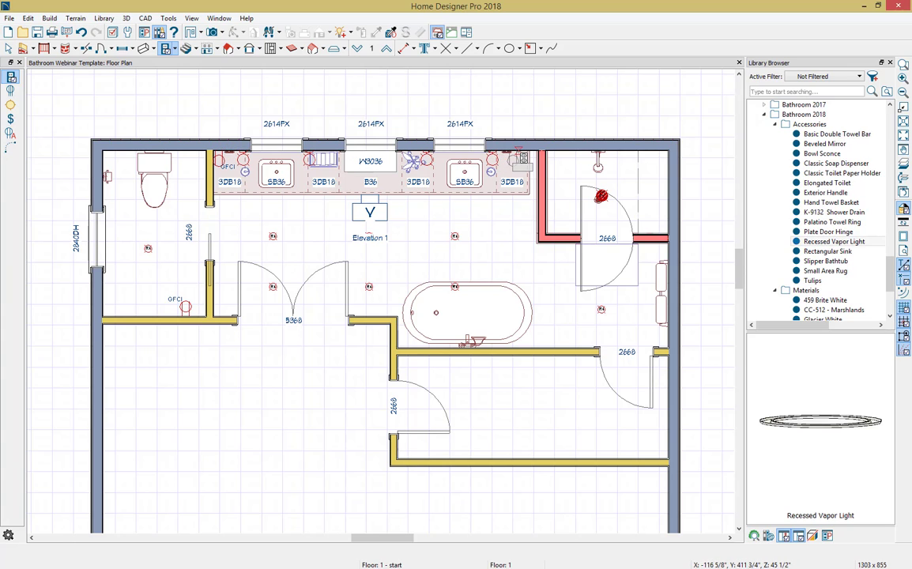
click(514, 155)
key(space)
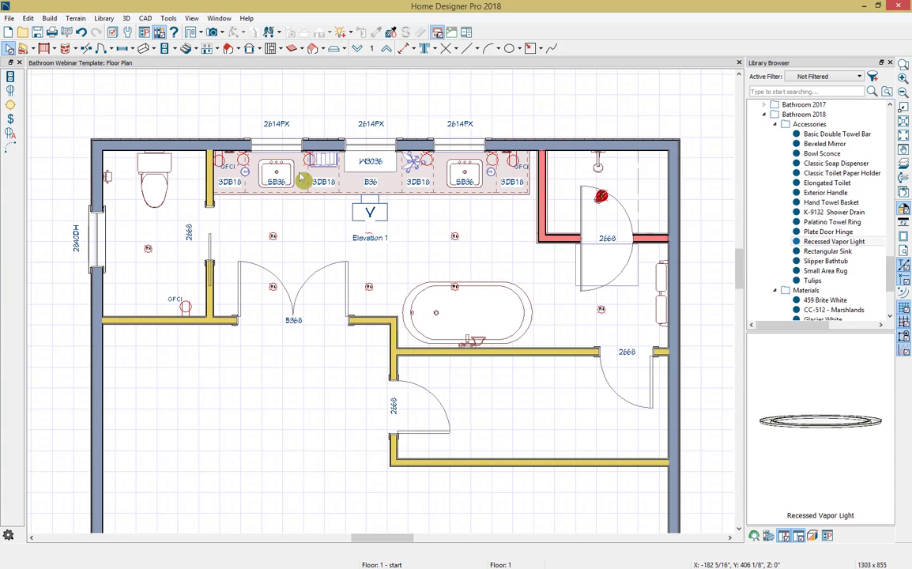
Step: Place switches on both sides of the toilet room's pocket door wall, beside the double door and beside the 2668 door near the shower
click(11, 119)
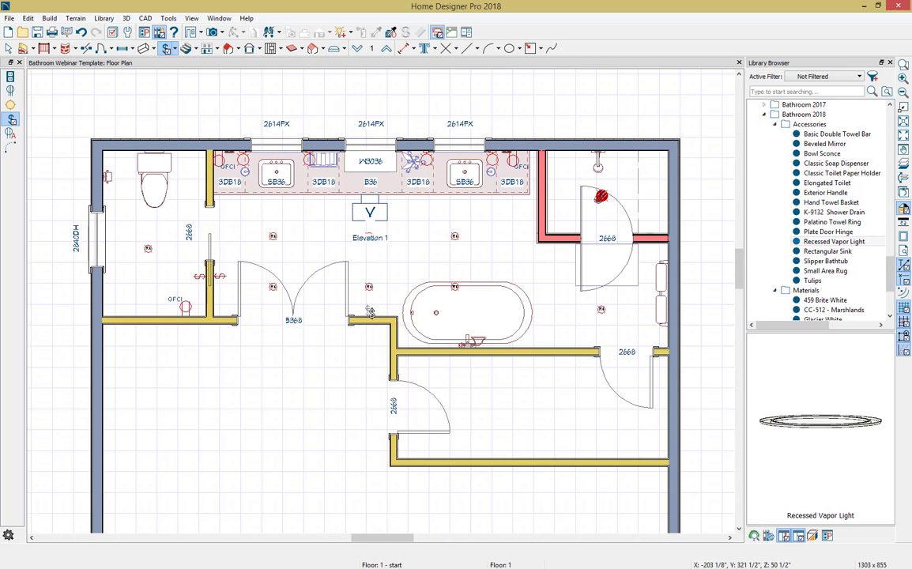
click(590, 342)
key(space)
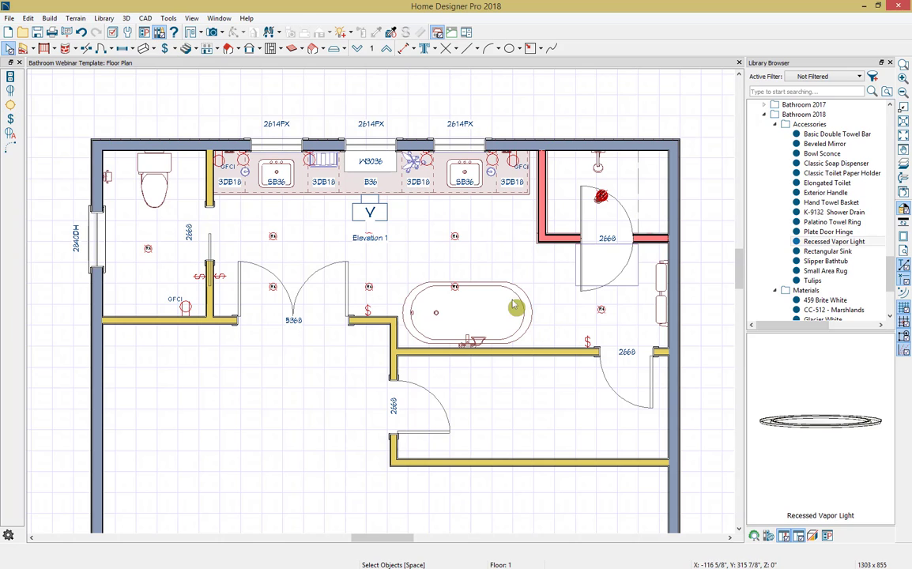
Step: Connect the toilet room switch to its ceiling light and tighten the wiring arc so it clears the outlet label
click(13, 150)
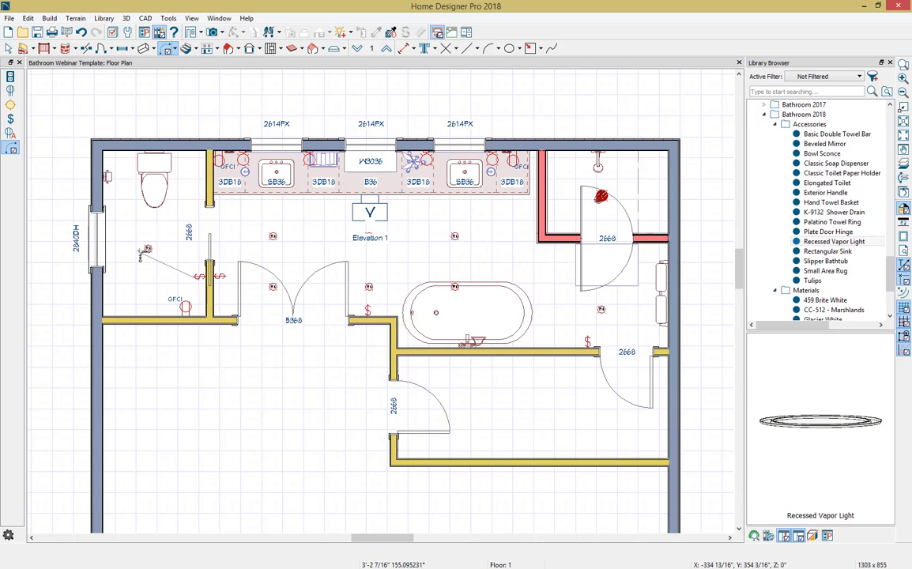
click(147, 250)
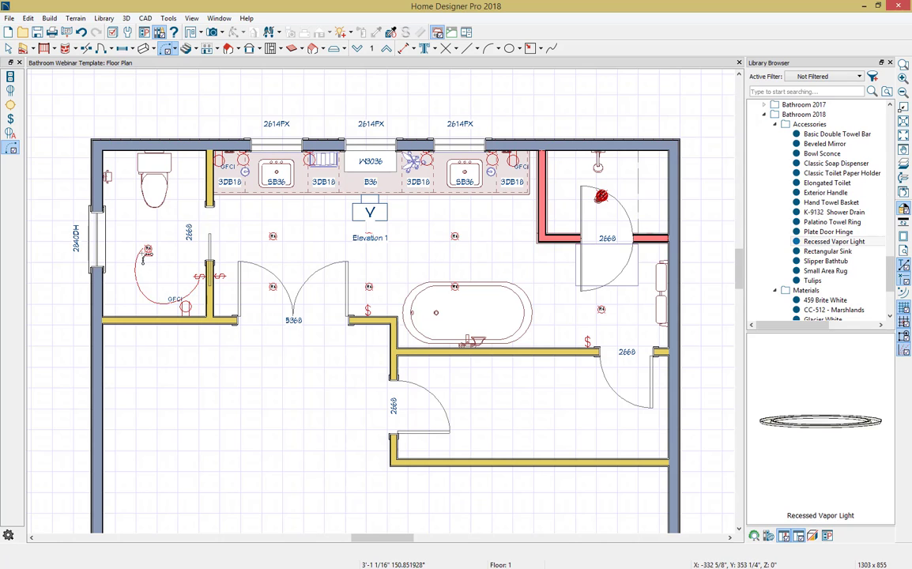
key(space)
click(146, 297)
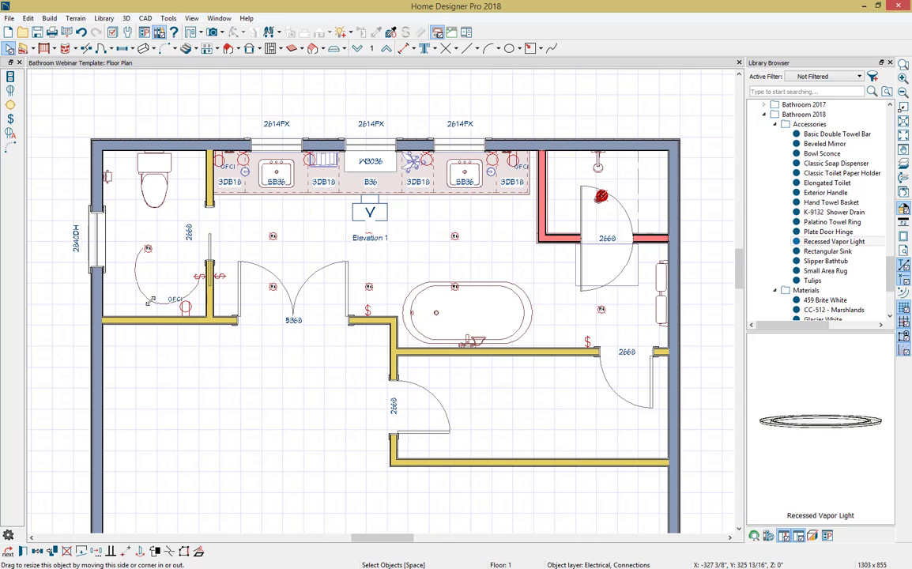
drag(149, 300, 159, 280)
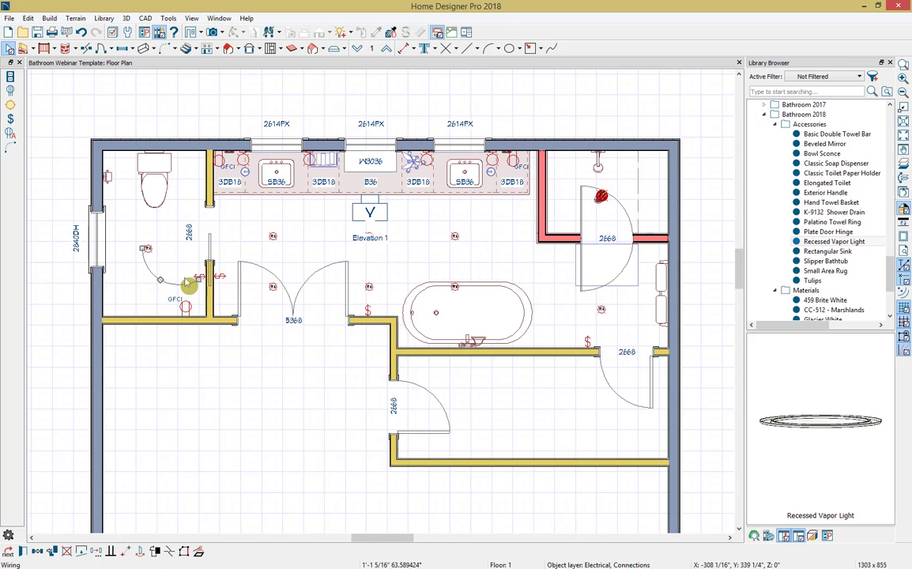
Step: Check the spline and line style settings of the toilet room wiring connection without changing them
double_click(186, 282)
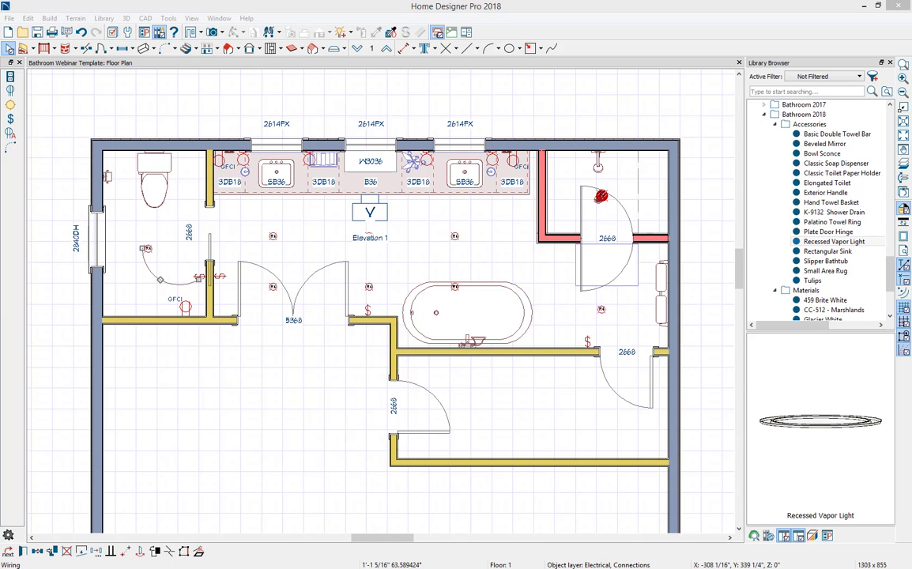
drag(910, 185, 386, 159)
click(386, 184)
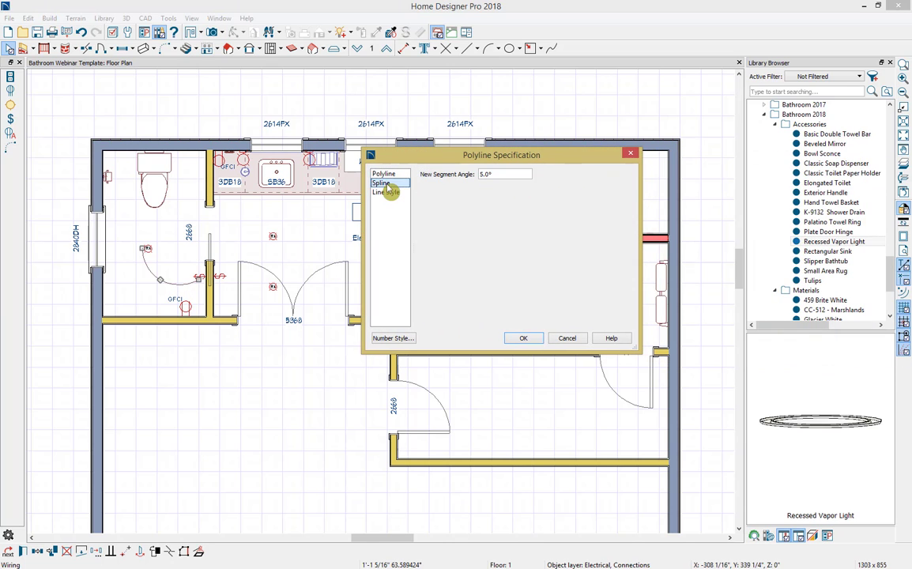
click(387, 193)
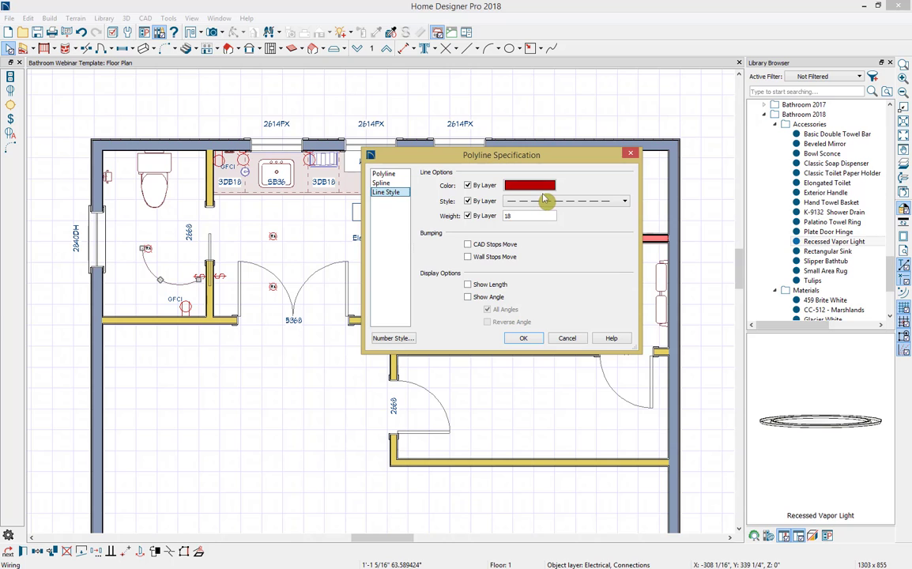
click(569, 339)
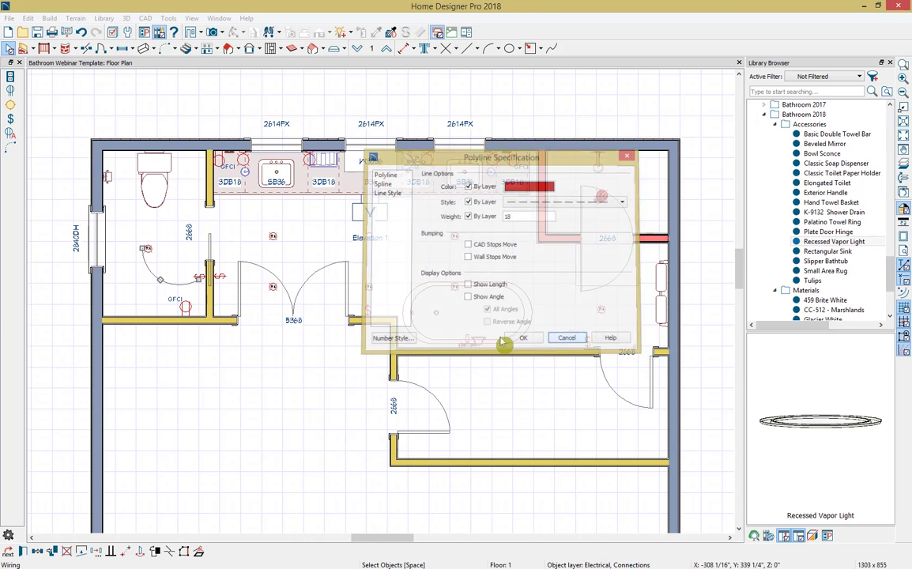
Step: Connect the remaining switches to the bathroom ceiling lights, the shower light and the vanity sconces with electrical connections
click(166, 48)
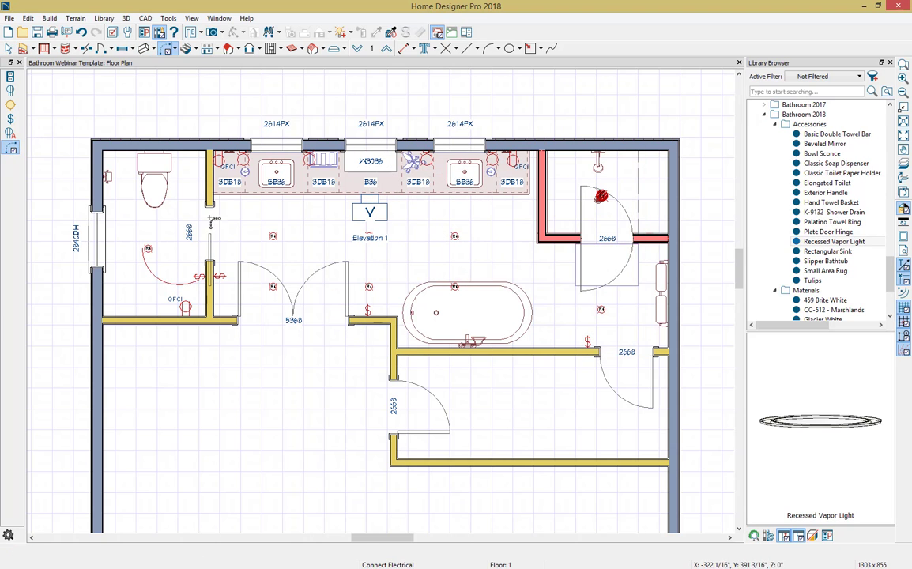
drag(224, 274, 430, 159)
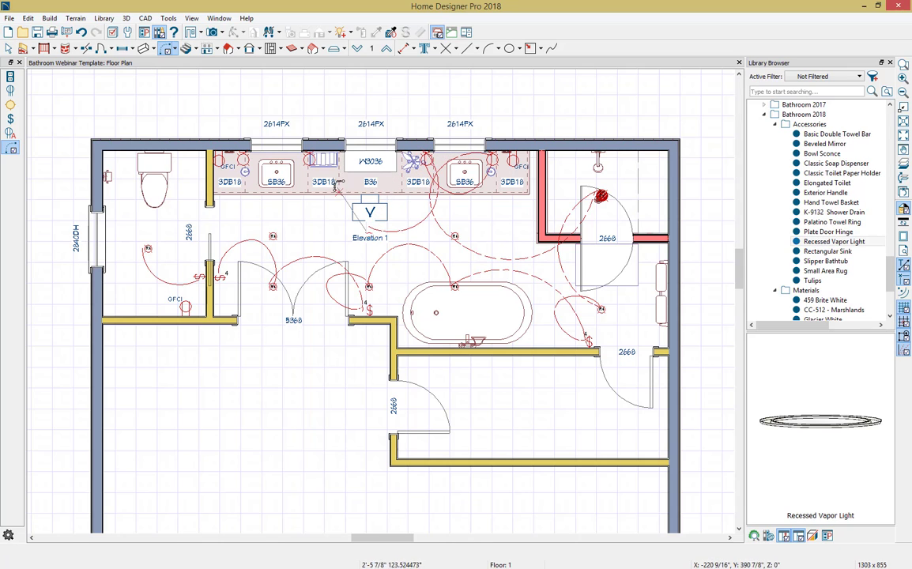
drag(310, 159, 218, 278)
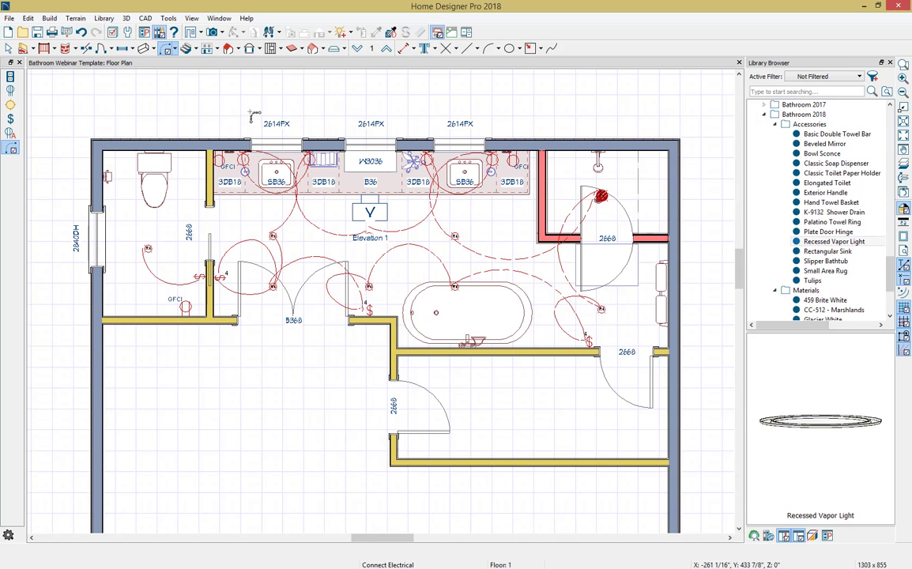
Step: Turn off the display of the "Electrical" and "Electrical, Connections" layers in the floor plan
click(112, 32)
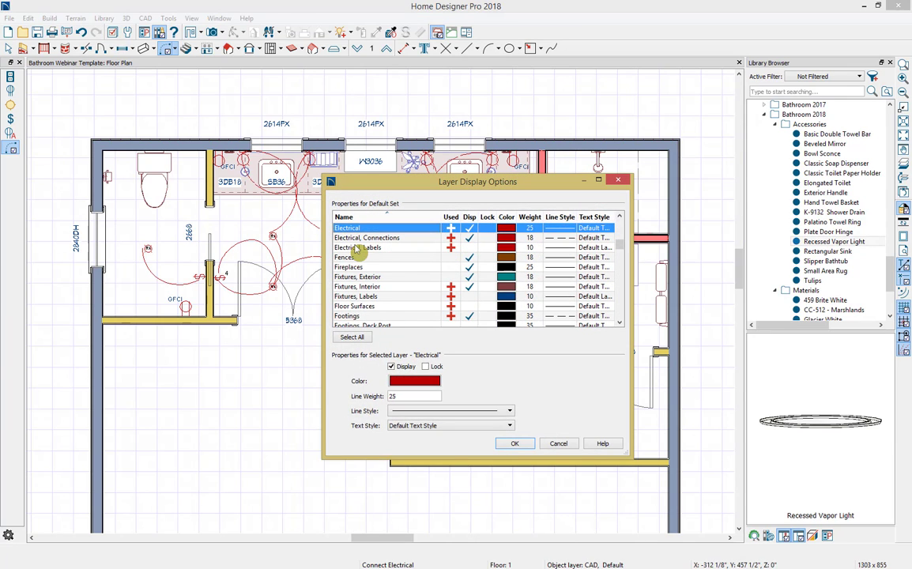
click(472, 238)
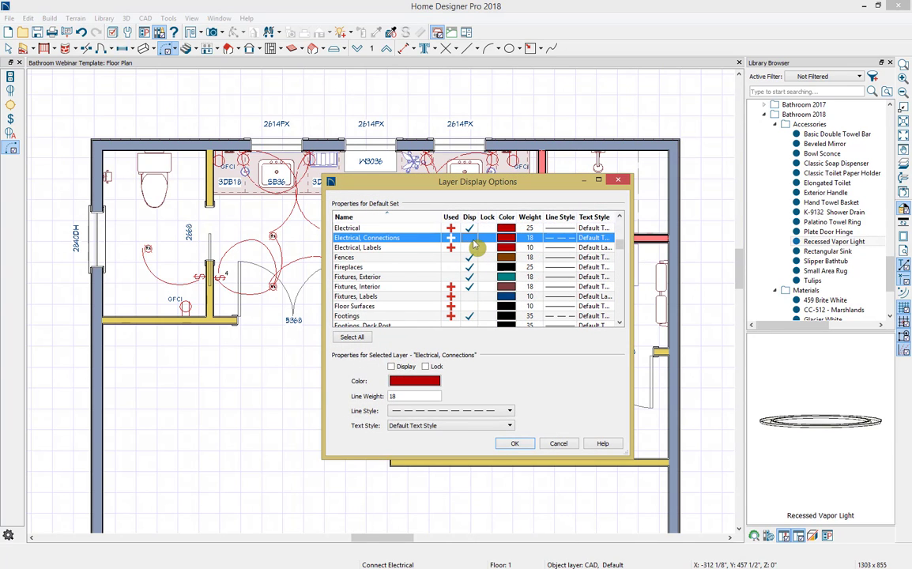
click(472, 228)
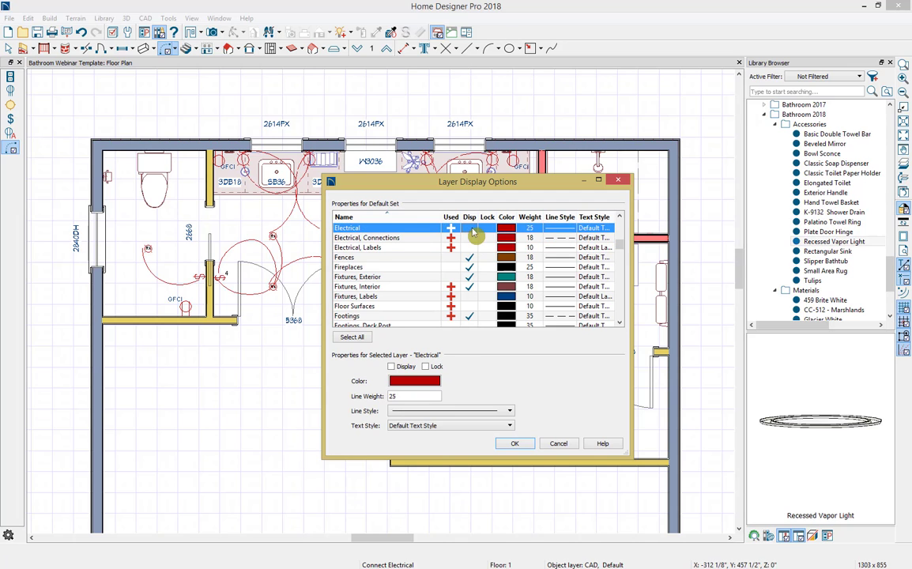
click(527, 446)
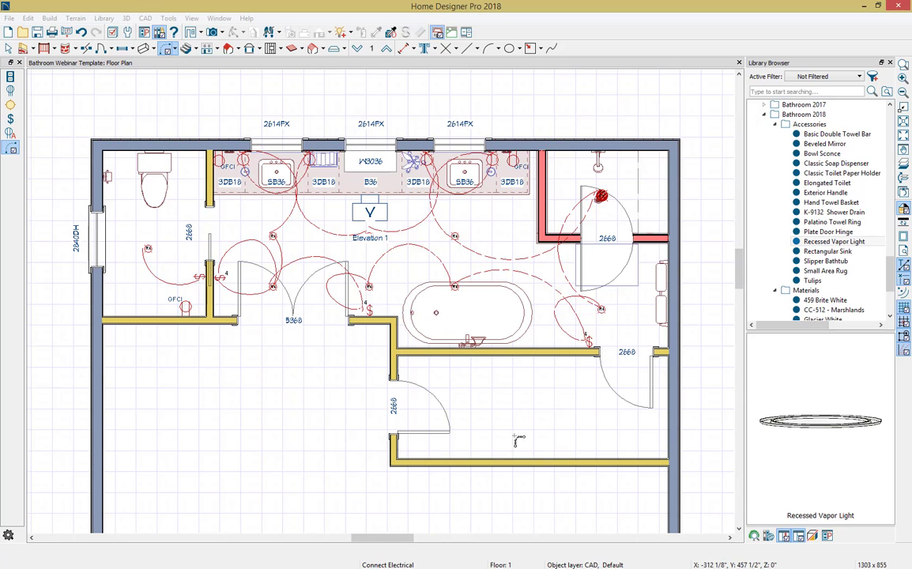
key(space)
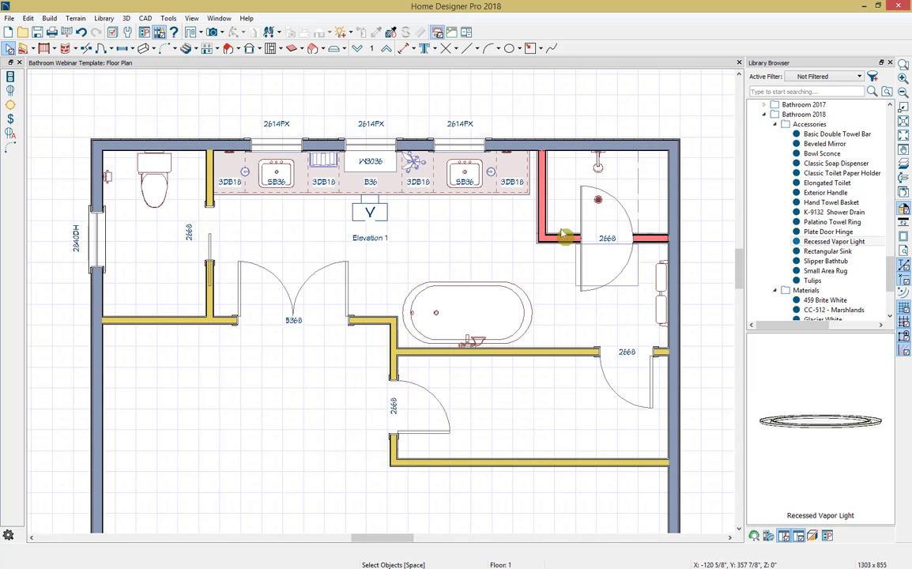
Step: Close the Library Browser and open the Elevation 1 wall elevation of the vanity
click(889, 63)
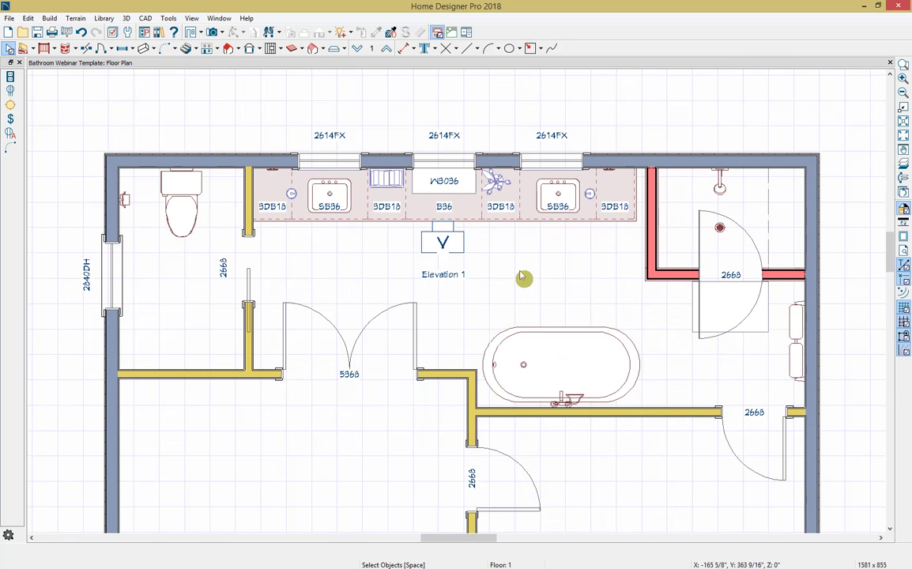
double_click(435, 250)
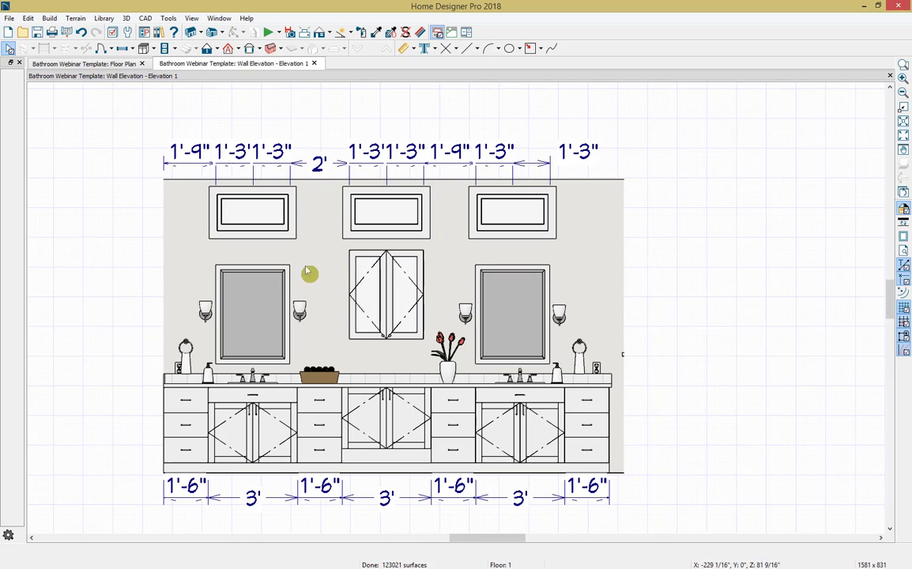
Step: Send the entire Elevation 1 view as plot lines to a new layout at a scale of 1/2 in = 1 ft
click(11, 19)
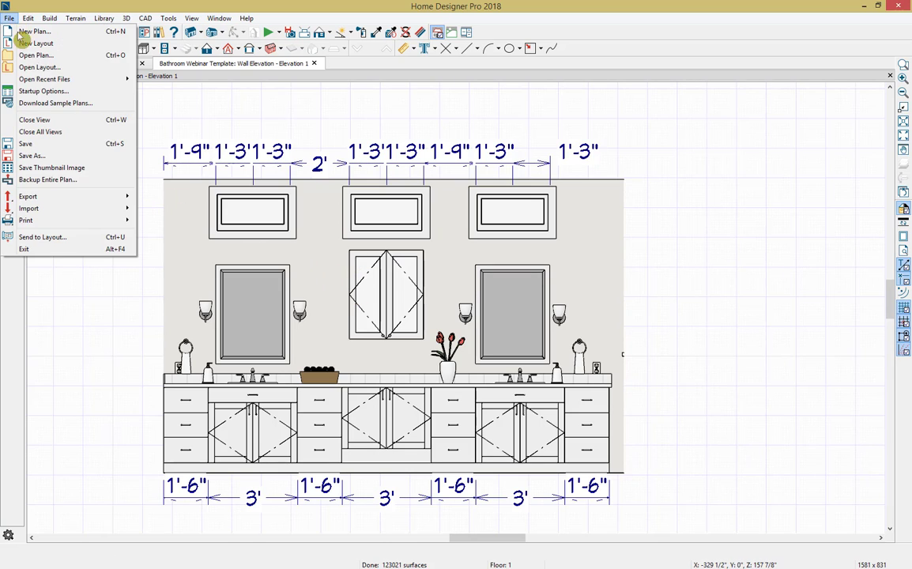
click(93, 241)
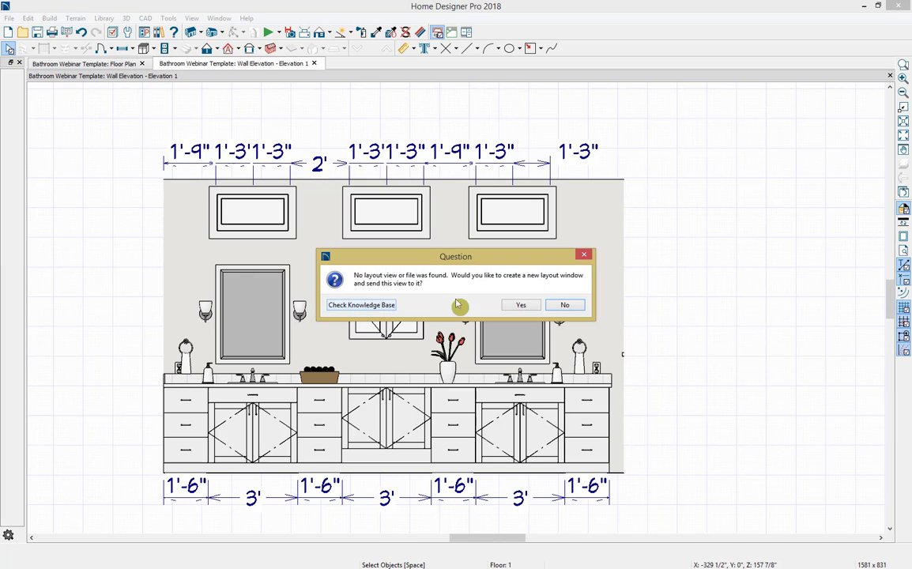
click(525, 308)
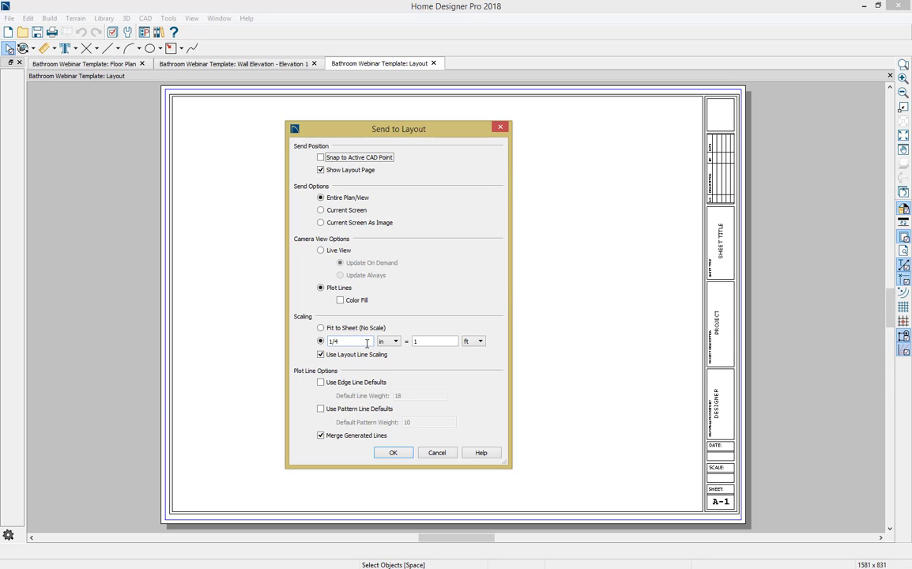
drag(367, 342, 324, 341)
text(1/2)
key(Tab)
click(395, 453)
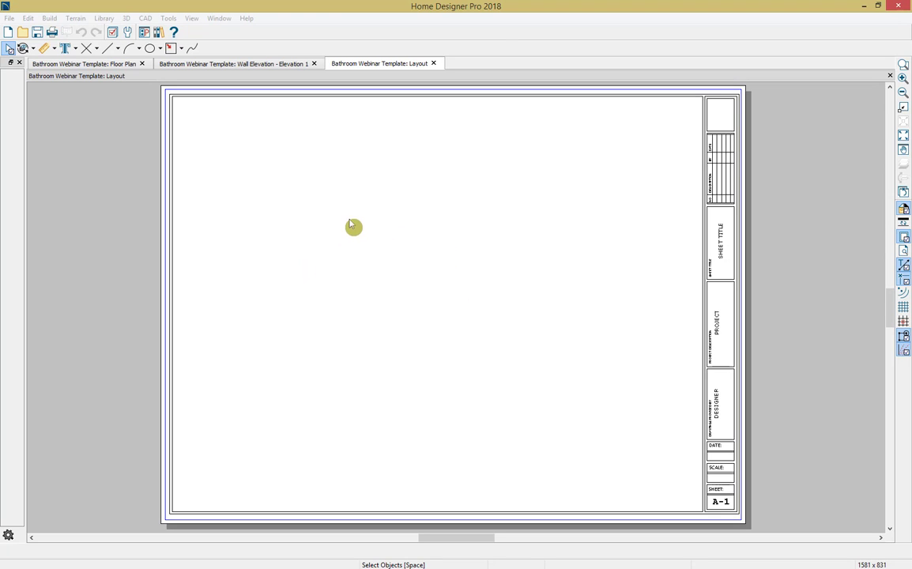
Step: Move the Elevation 1 layout box horizontally about 6" away from the title block on sheet A-1
click(353, 231)
click(453, 304)
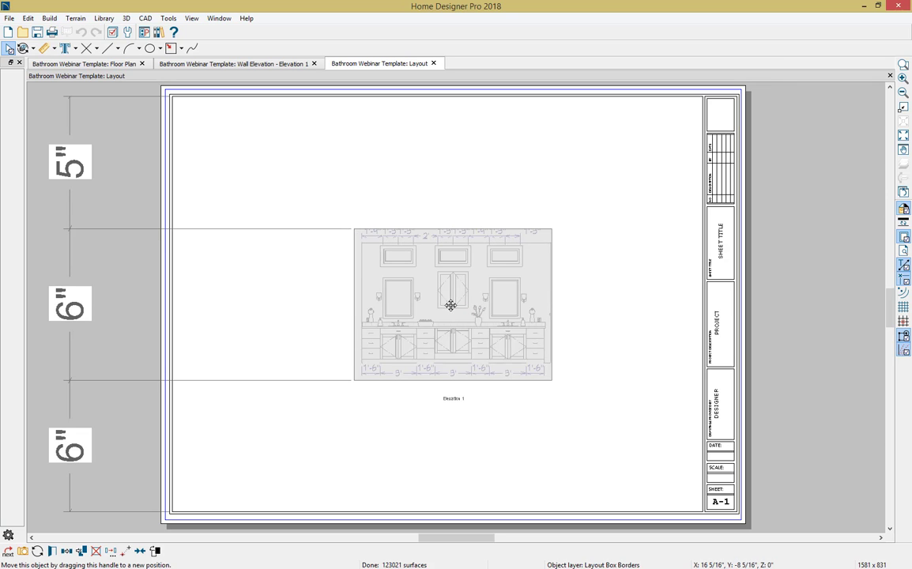
drag(453, 304, 300, 243)
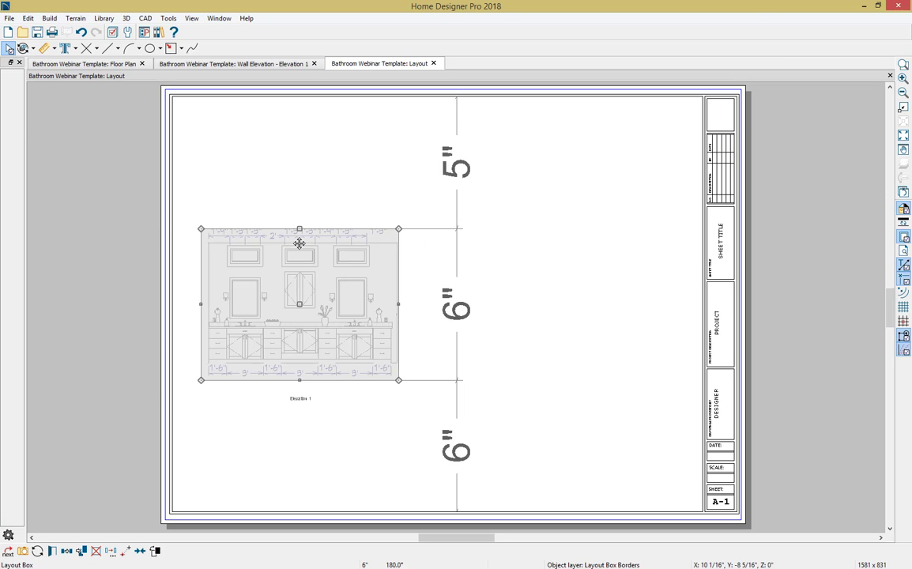
click(400, 278)
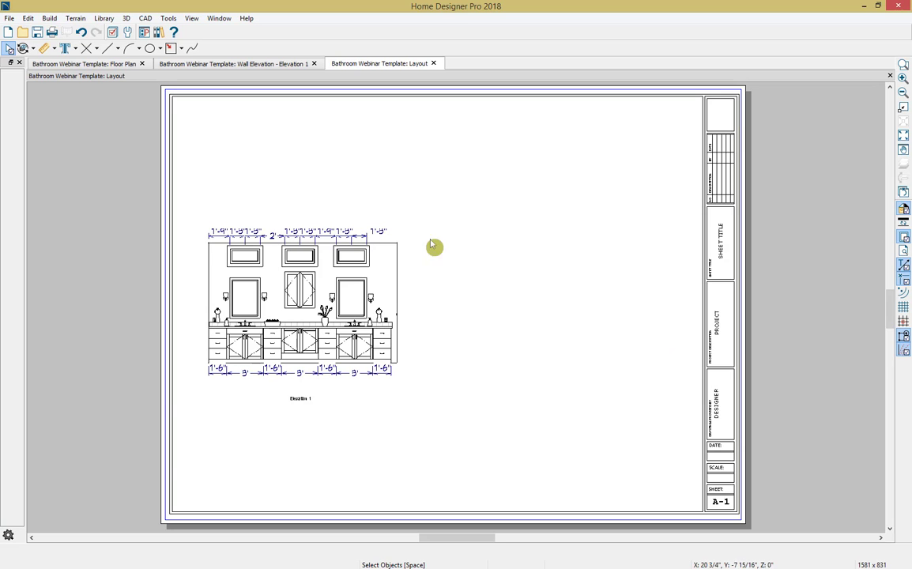
Step: In the floor plan, place a full camera near the toilet-room doorway, aimed along the vanity toward the shower and tub
click(83, 65)
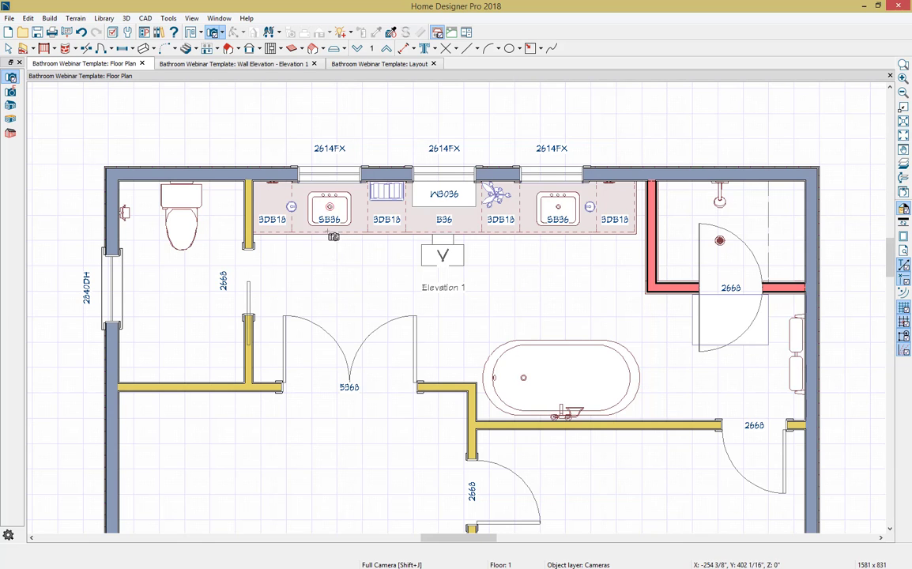
drag(270, 289, 291, 287)
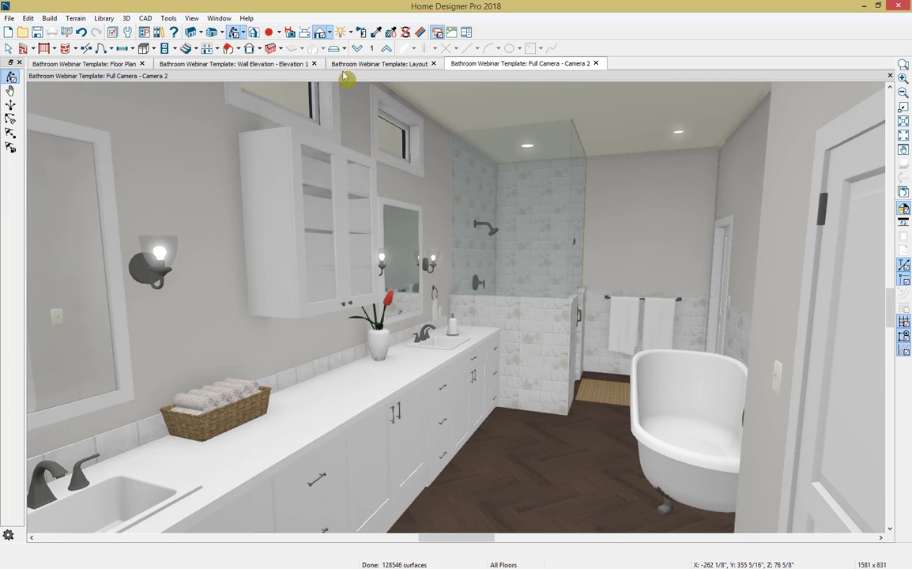
Step: Preview the bathroom camera view in the Vector View and Technical Illustration rendering techniques
click(329, 33)
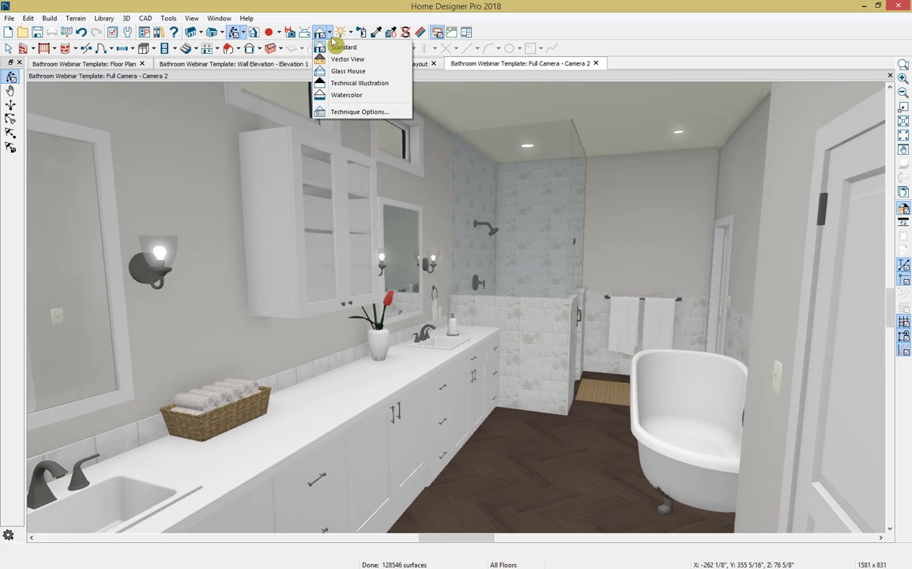
click(386, 58)
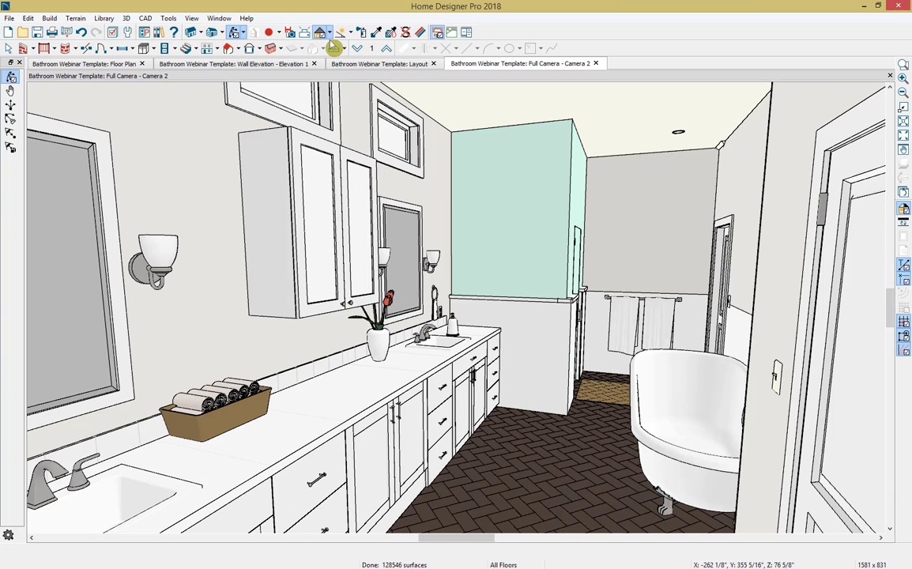
click(329, 35)
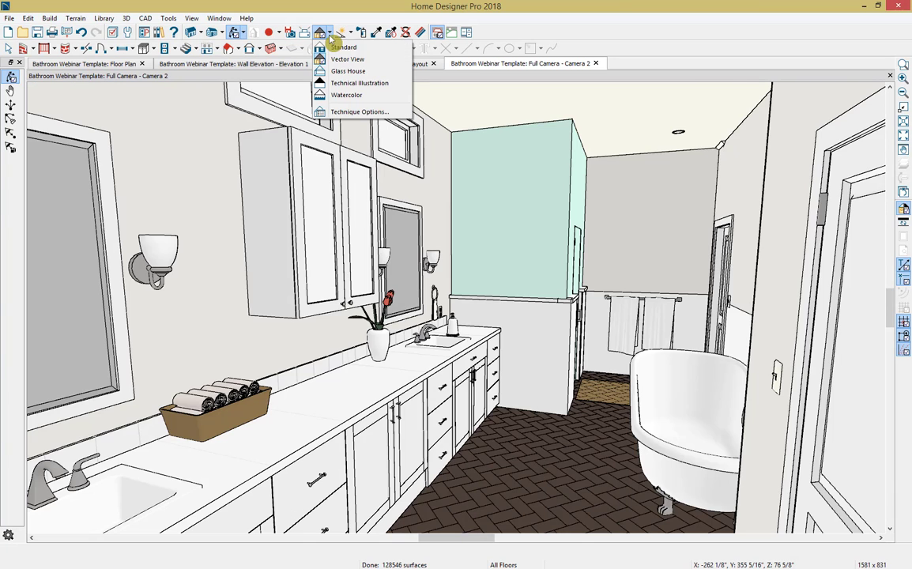
click(397, 84)
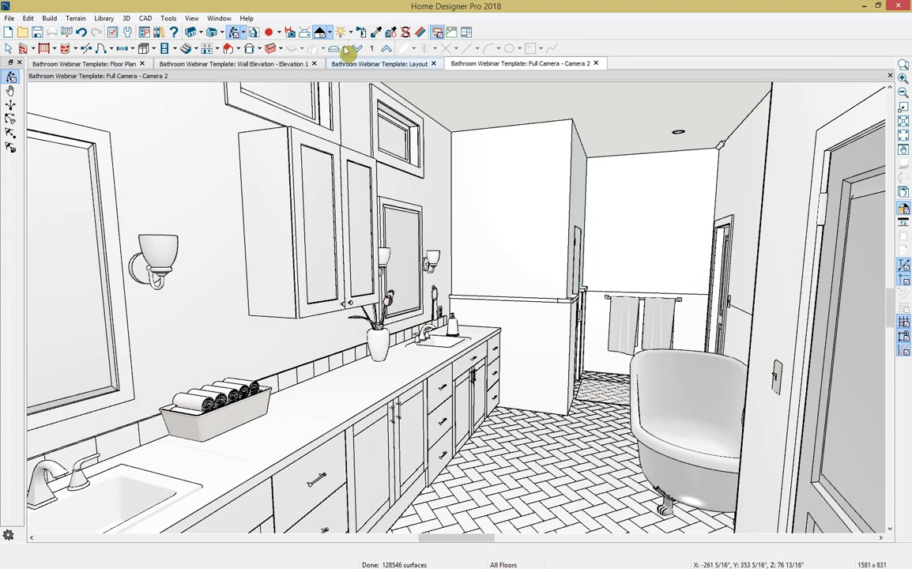
Step: Render the bathroom camera view with the Watercolor technique and accept its existing rendering options
click(328, 34)
click(386, 96)
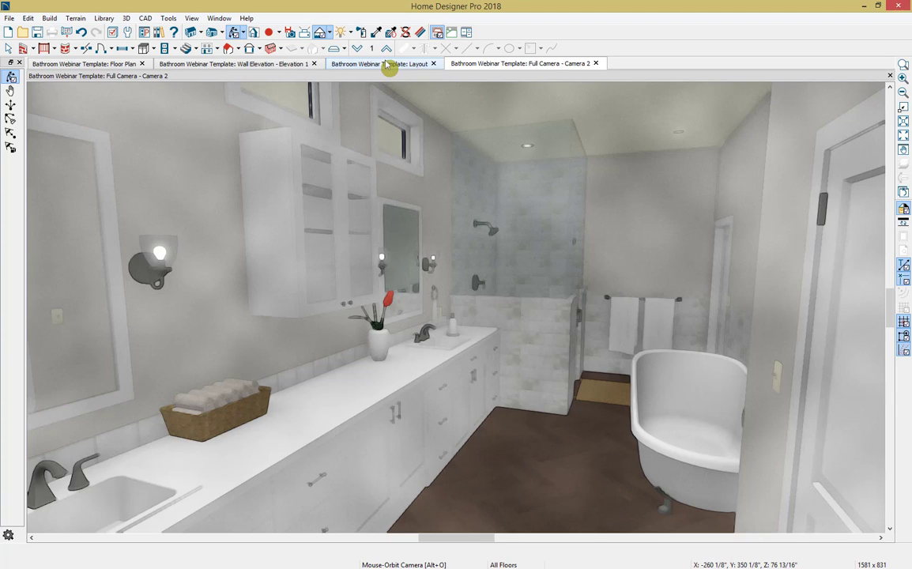
click(320, 35)
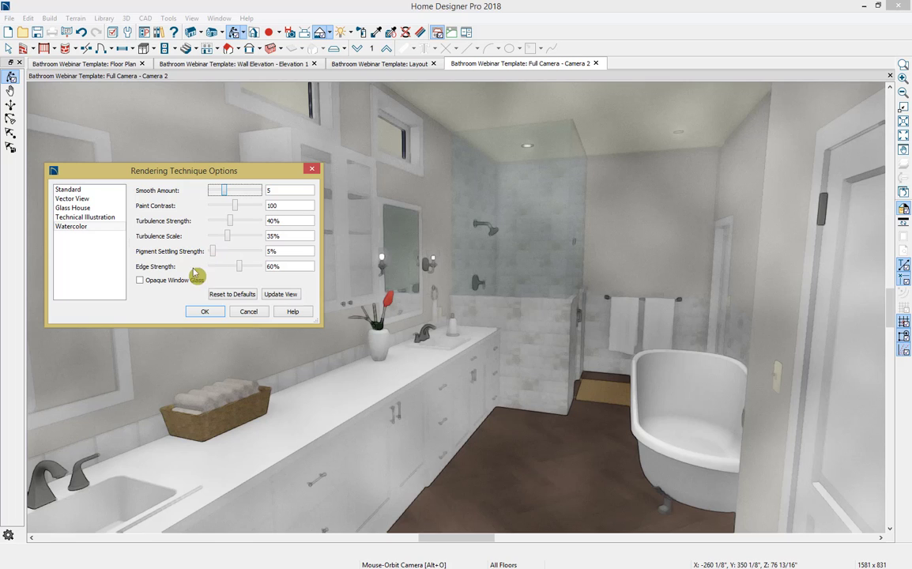
click(204, 310)
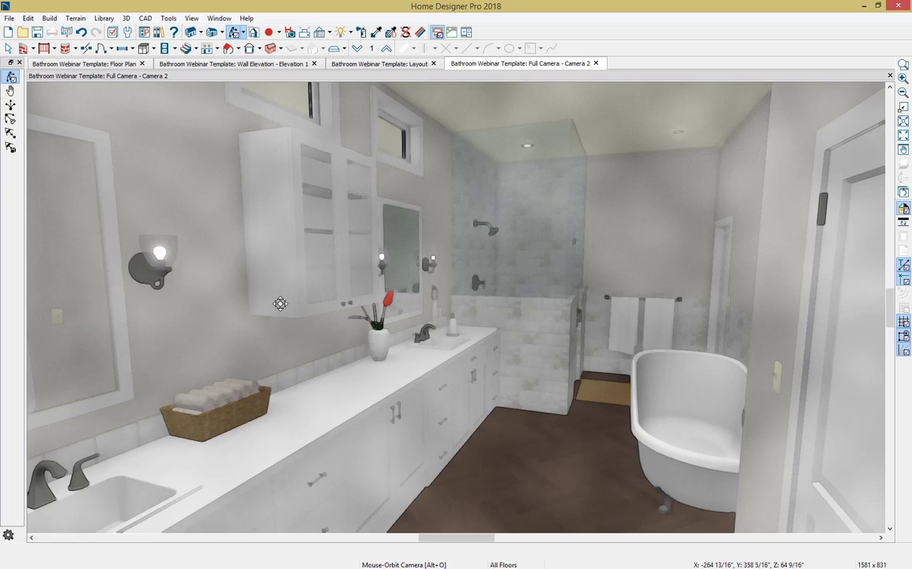
click(11, 19)
mouse_move(83, 198)
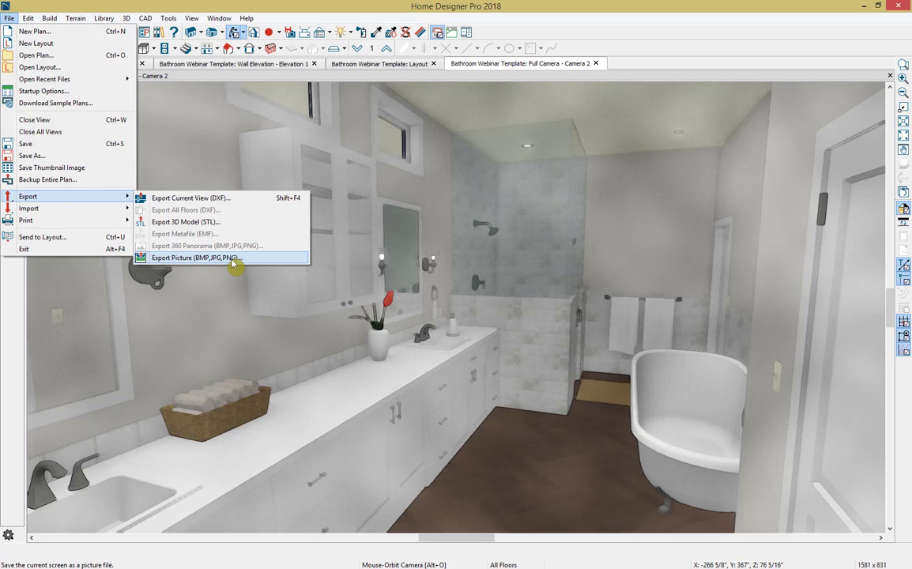
click(353, 259)
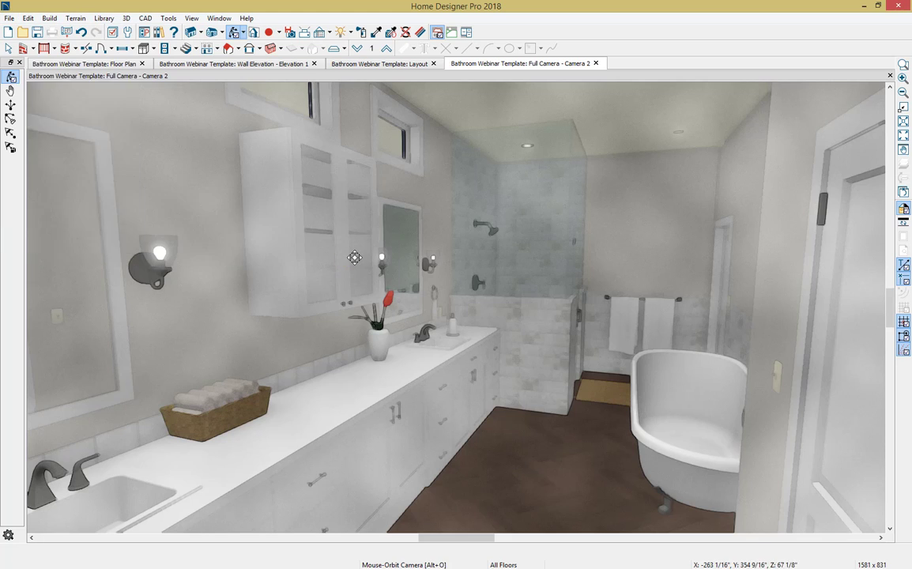
drag(354, 258, 355, 257)
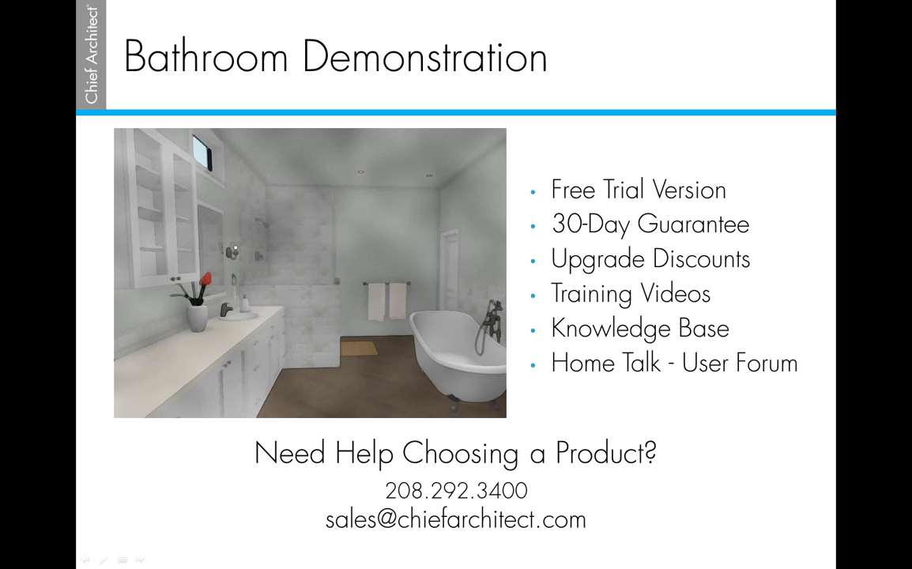